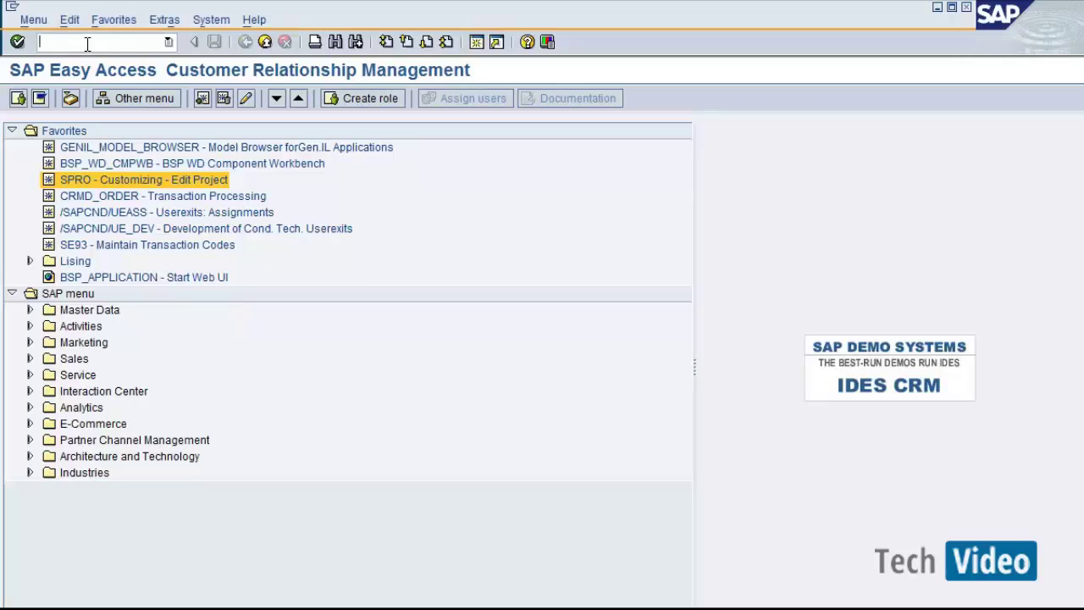
# Step: Open transaction EEWB and start creating a new project under the USER03 project folder
pyautogui.write('EEWB')
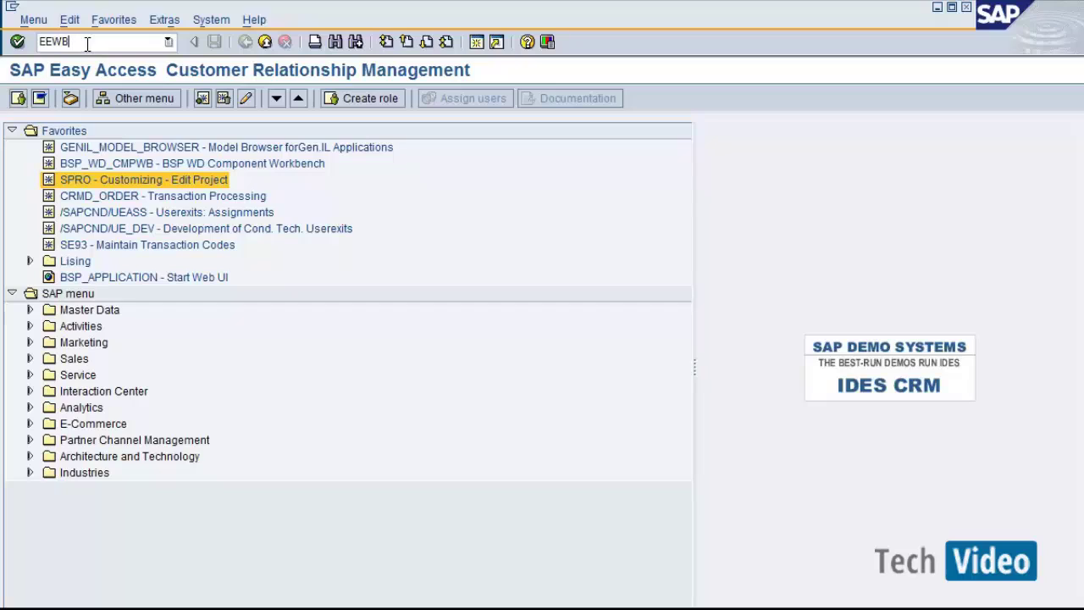
pyautogui.press('Return')
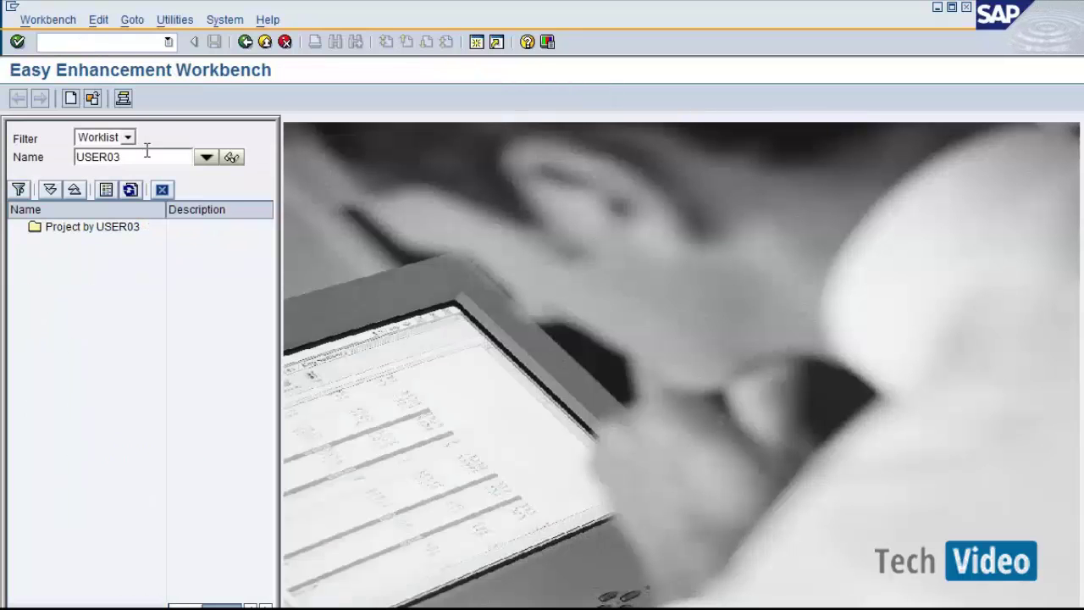
pyautogui.click(78, 228)
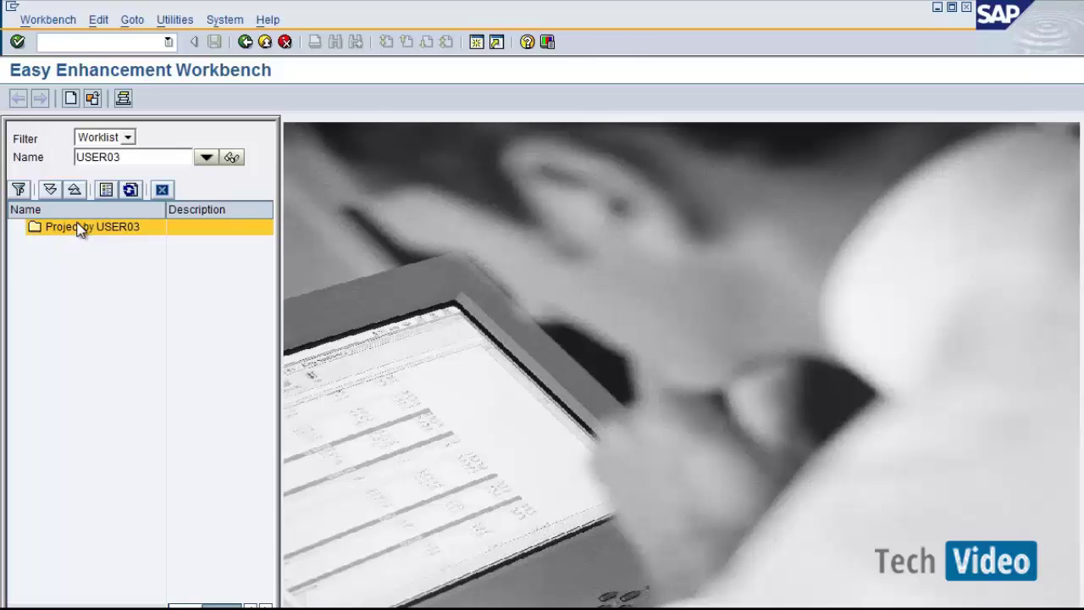
pyautogui.rightClick(82, 229)
pyautogui.click(98, 234)
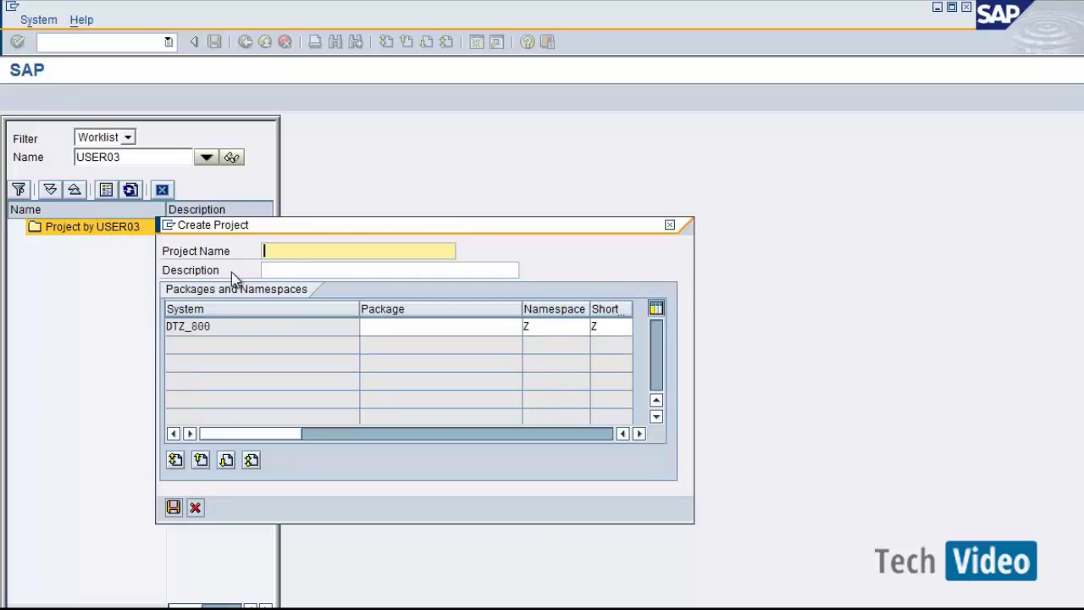
# Step: Enter Ztest as the new project's name and "TEsting EEWB" as its description
pyautogui.write('Ztest')
pyautogui.click(300, 270)
pyautogui.write('TEsti')
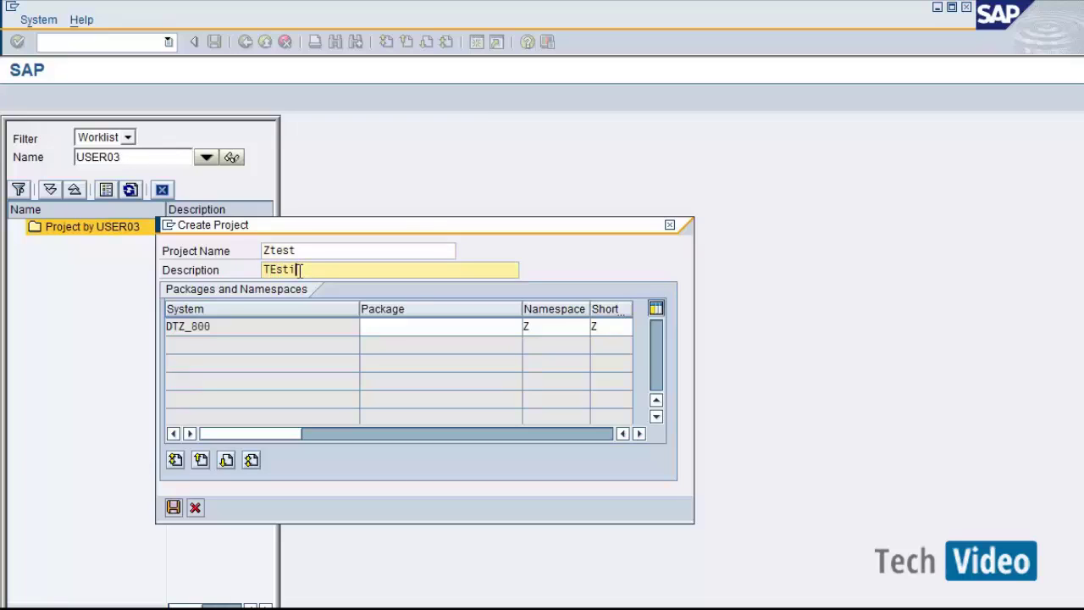
pyautogui.write('ng EEW')
pyautogui.press('BackSpace')
pyautogui.write('EEWB')
# Step: Search the packages starting with "zu" and assign ZUSER03 as the project's package for system DTZ_800
pyautogui.click(456, 327)
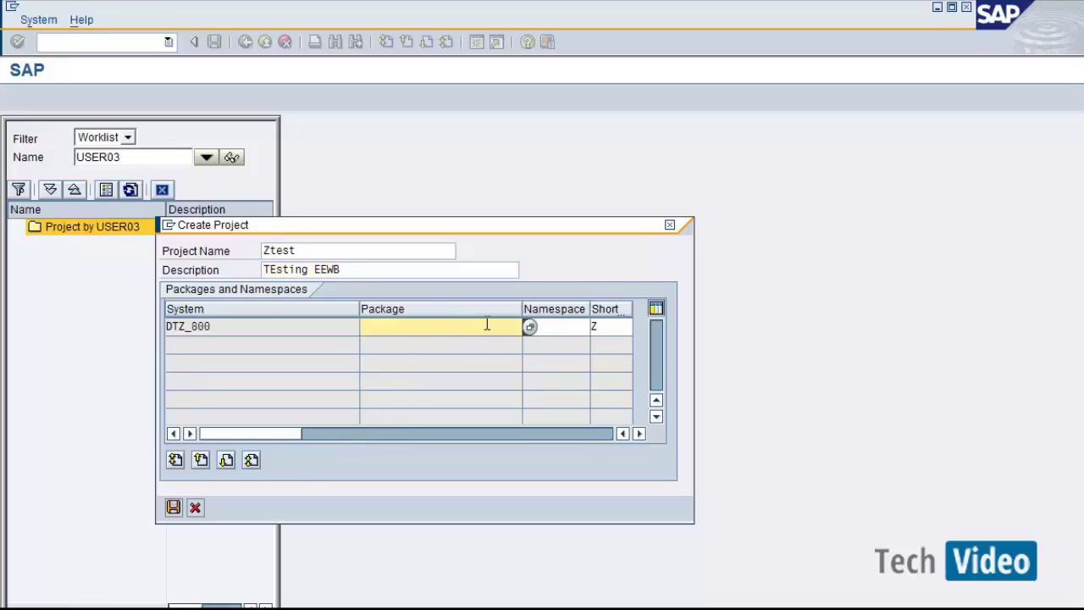
pyautogui.write('z*')
pyautogui.write('u*')
pyautogui.press('F4')
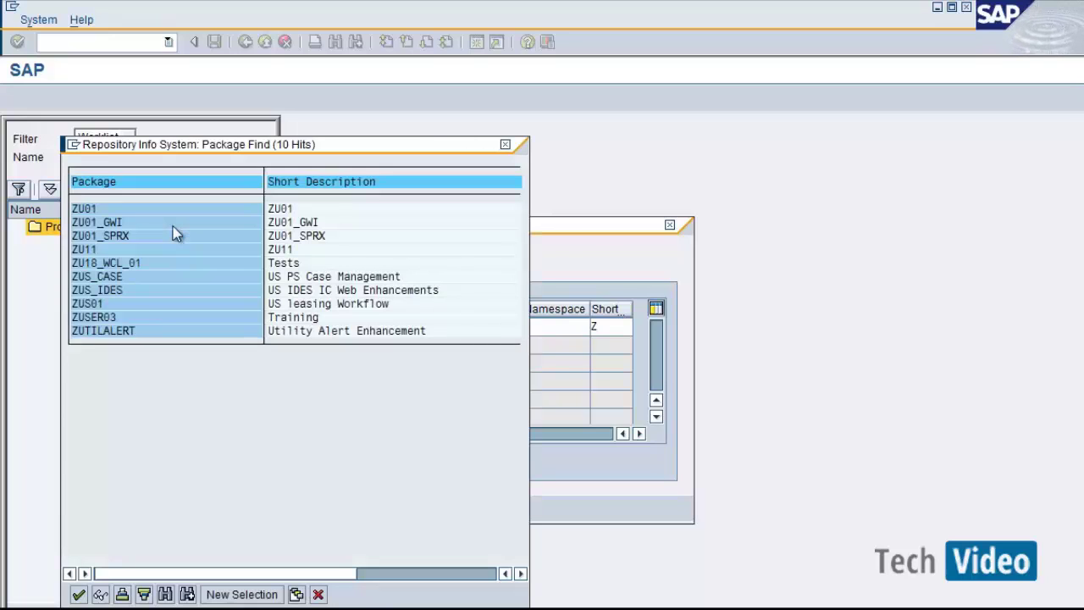
pyautogui.doubleClick(96, 319)
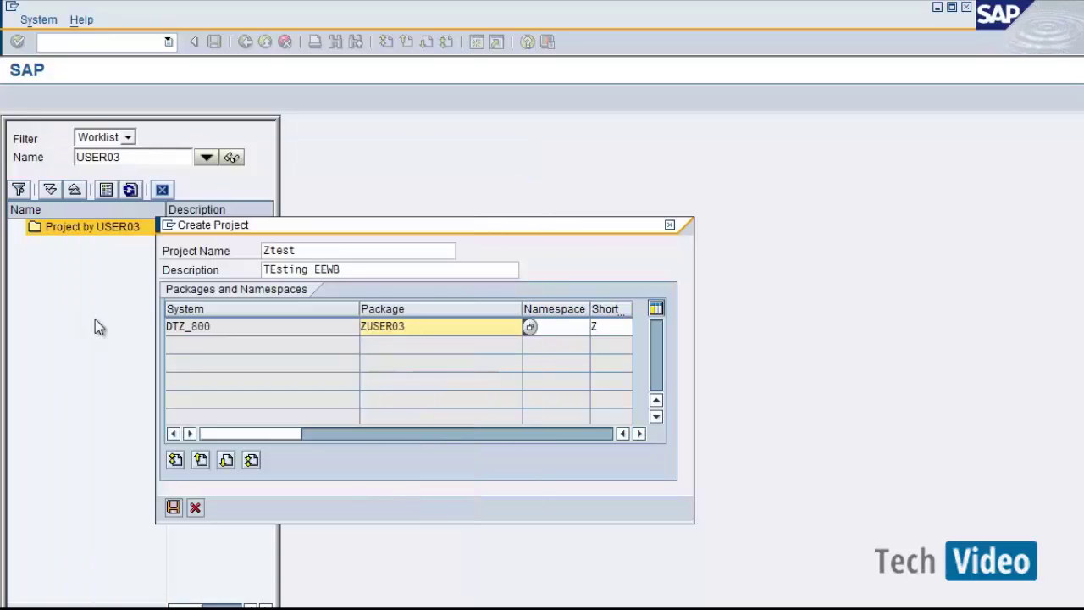
# Step: Save the new project, leaving the workbench and customizing transport requests empty
pyautogui.click(172, 507)
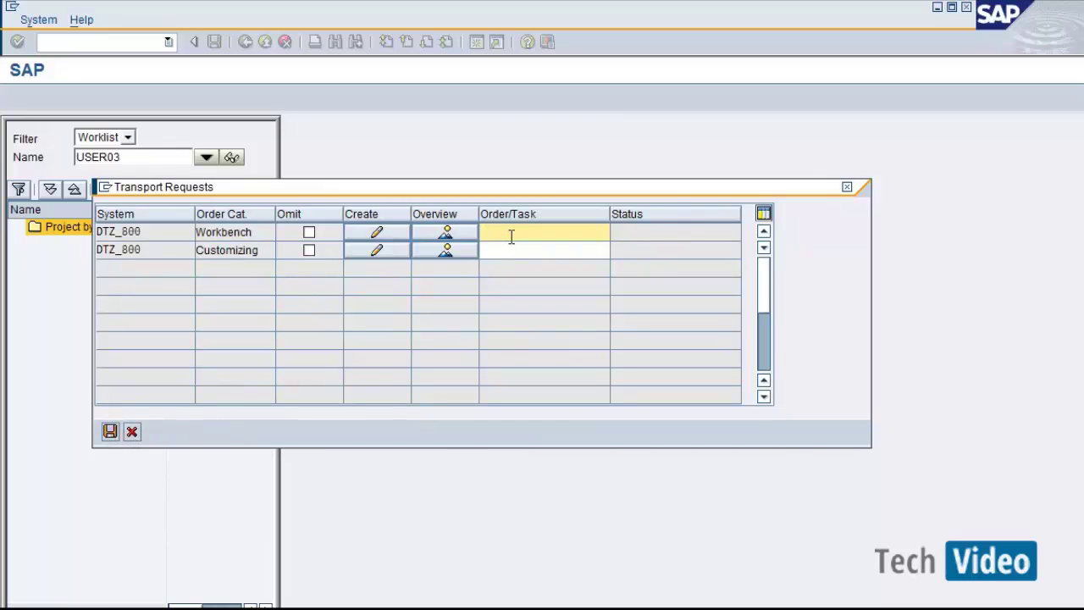
pyautogui.click(590, 233)
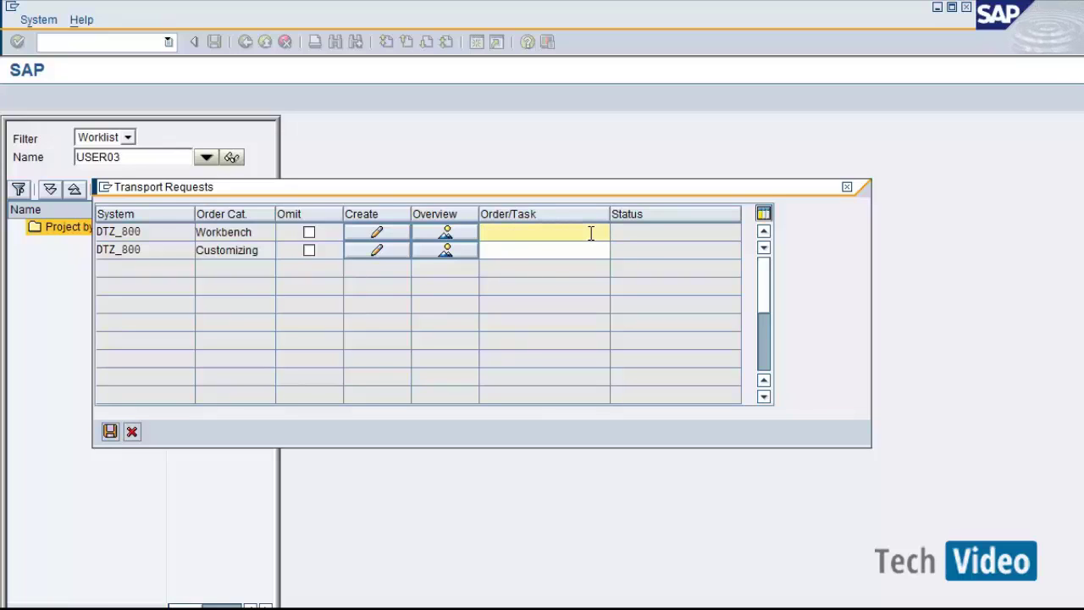
pyautogui.click(110, 431)
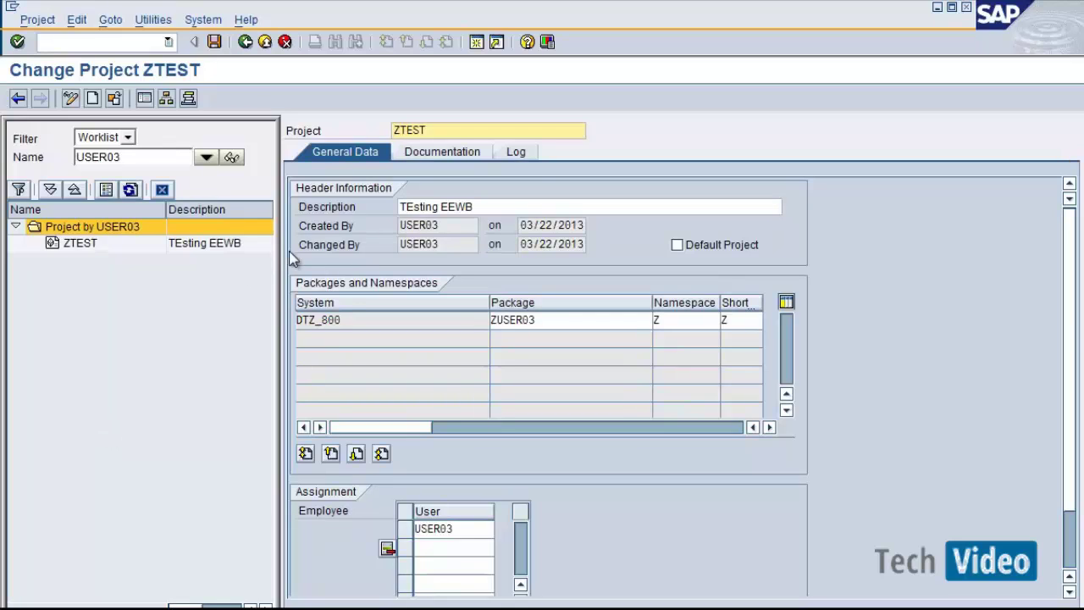
pyautogui.click(208, 45)
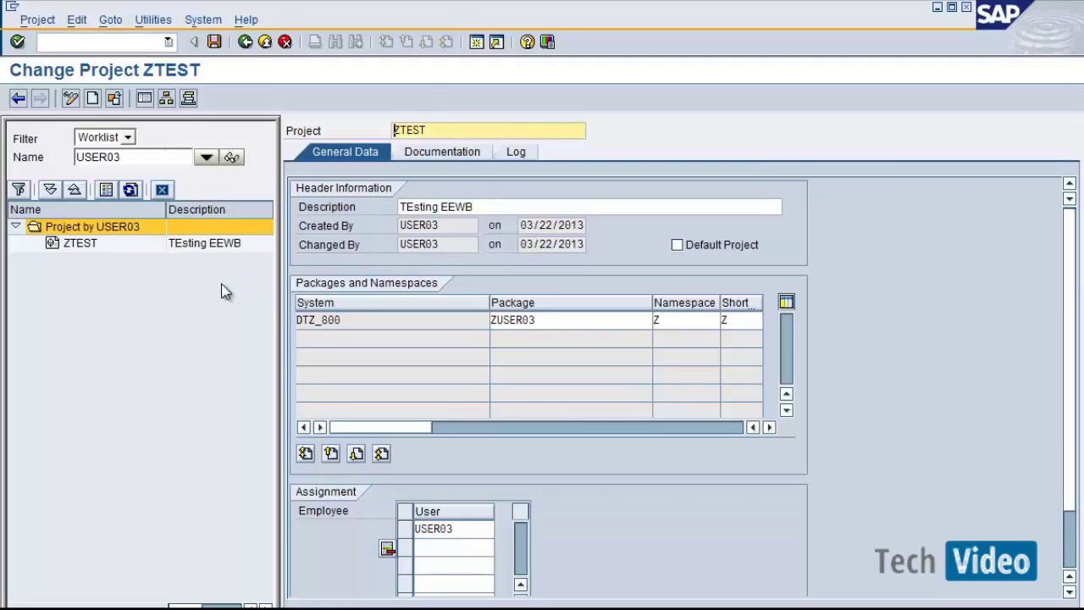
# Step: Check the documentation of project ZTEST and return to its general data
pyautogui.click(75, 247)
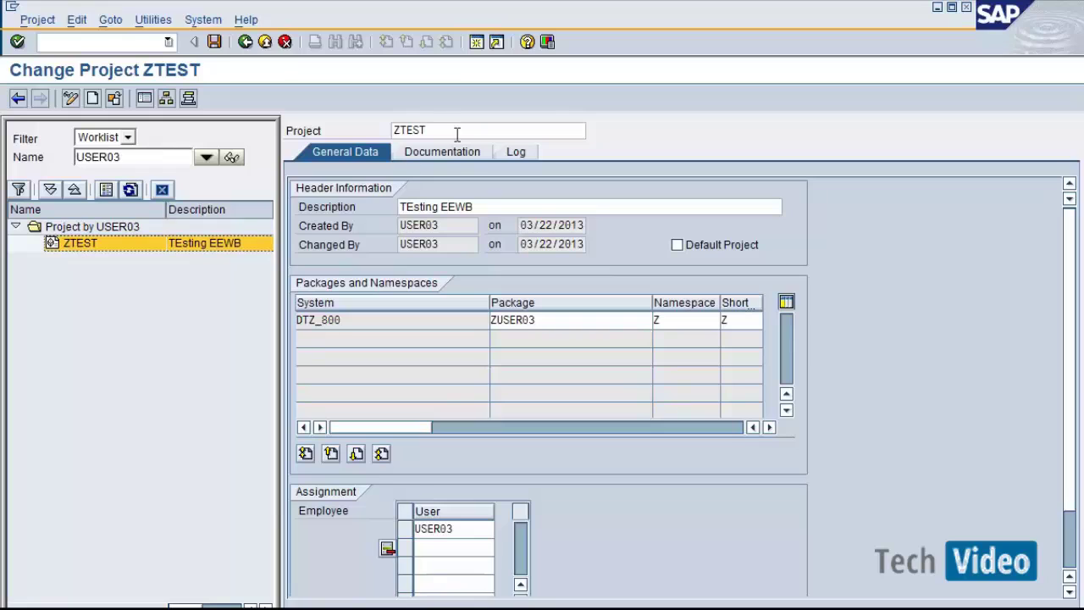
pyautogui.click(451, 160)
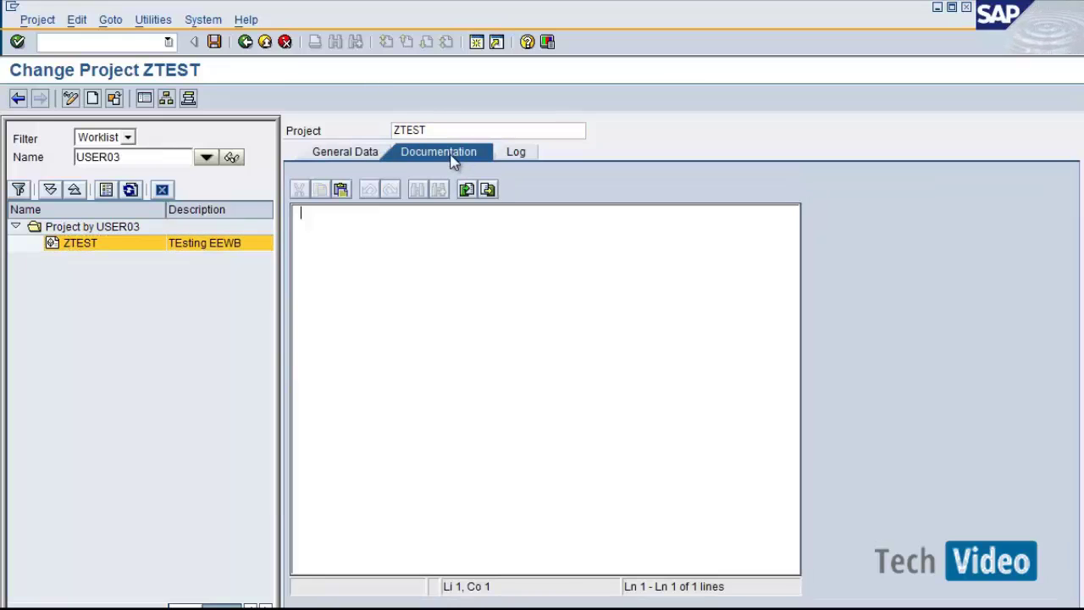
pyautogui.click(376, 157)
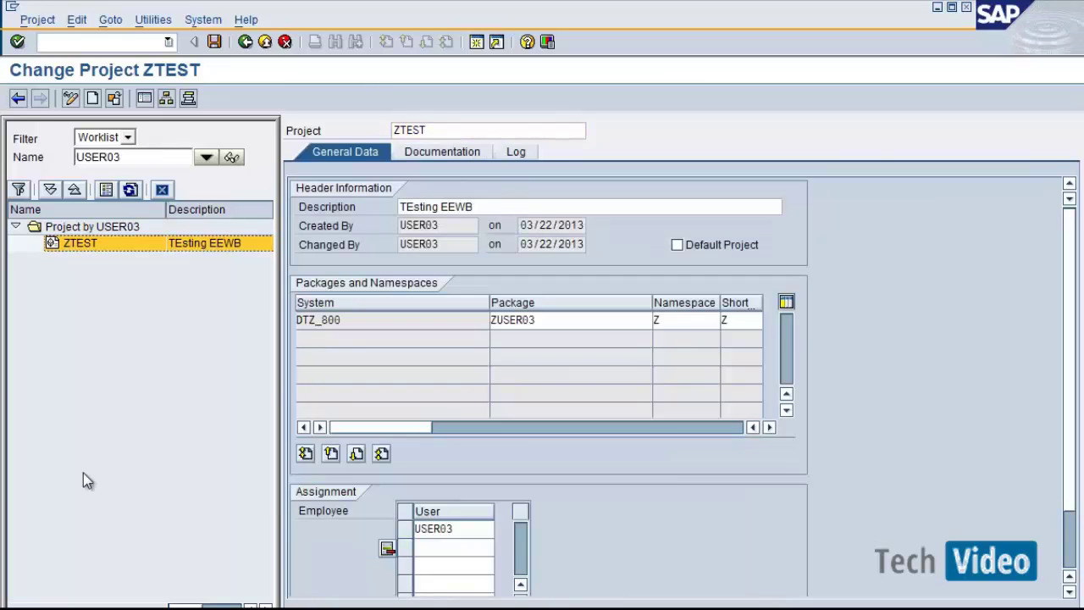
# Step: Open the Transport Organizer (Extended View) in a new session and display USER03's modifiable customizing and workbench requests
pyautogui.click(56, 45)
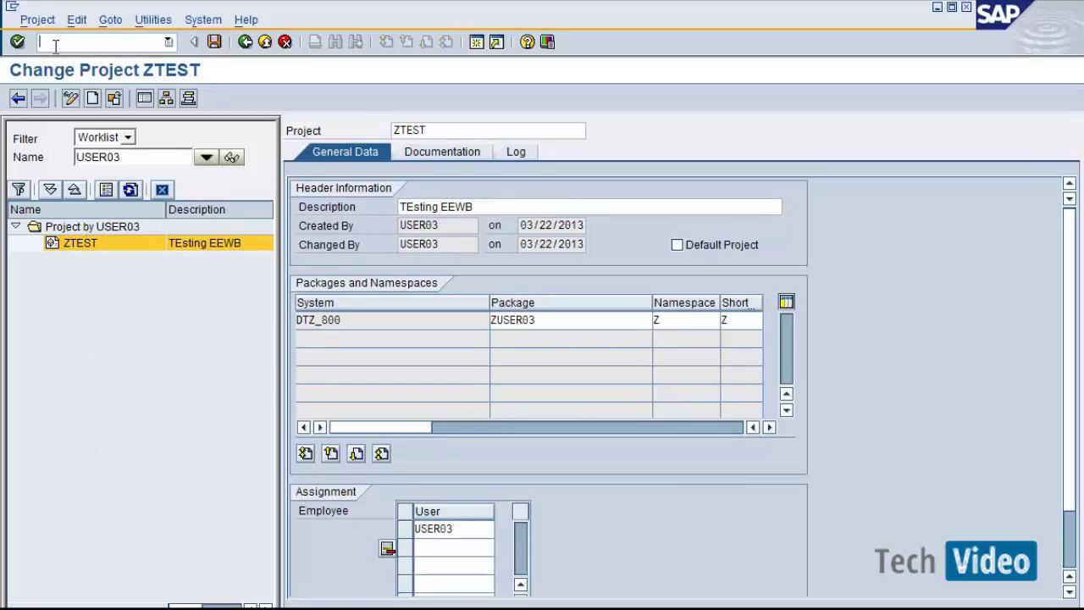
pyautogui.write('/osw')
pyautogui.write('01')
pyautogui.press('Return')
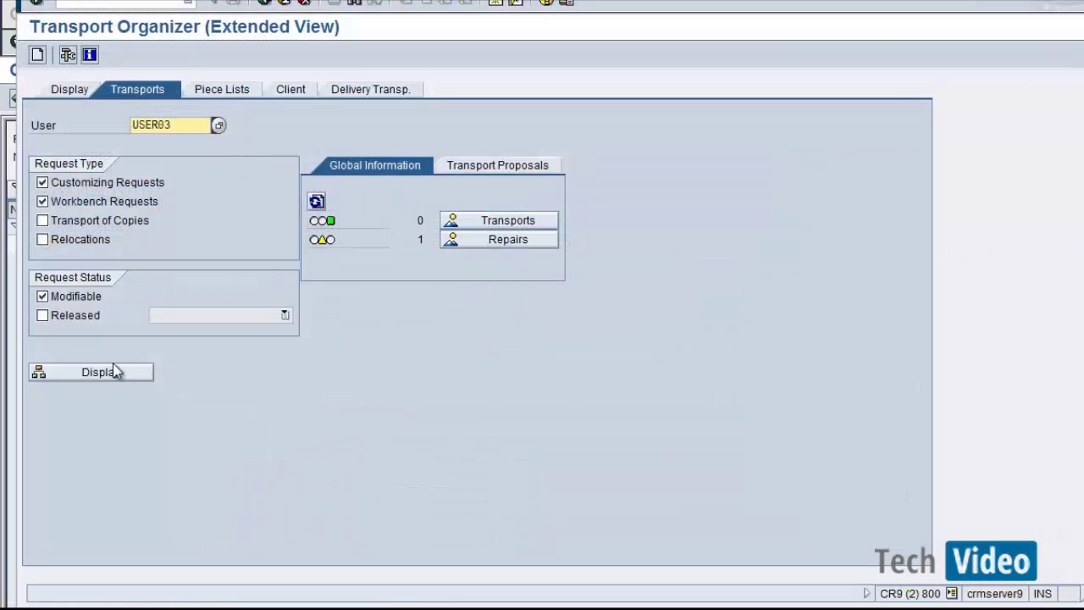
pyautogui.click(117, 373)
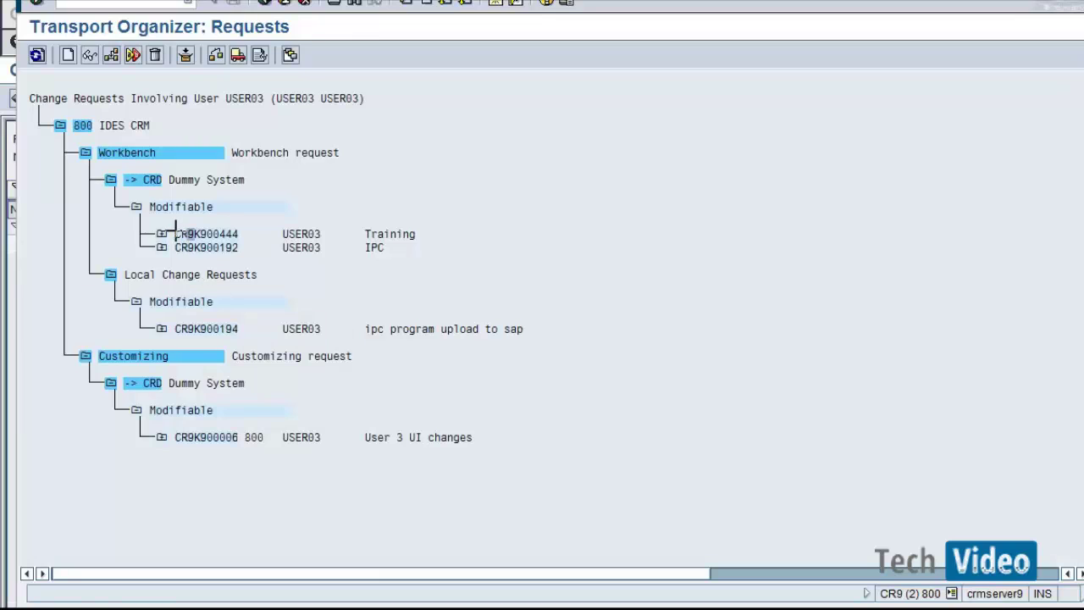
# Step: Copy the Training workbench request CR9K900444 into the Workbench order of project ZTEST's transport requests
pyautogui.moveTo(176, 232); pyautogui.dragTo(240, 232)
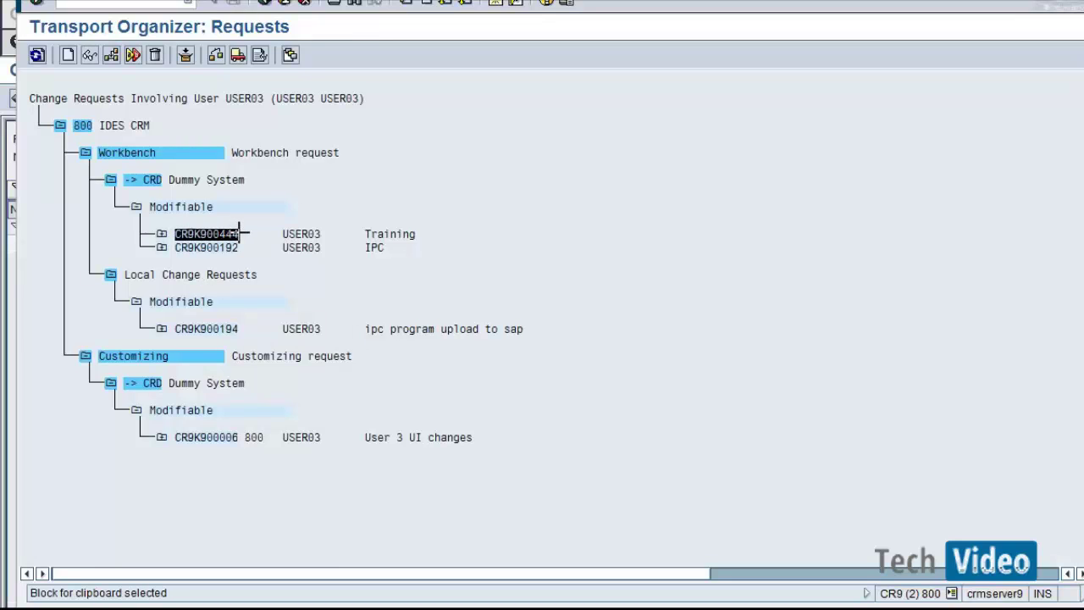
pyautogui.hotkey('ctrl', 'c')
pyautogui.hotkey('alt', 'Tab')
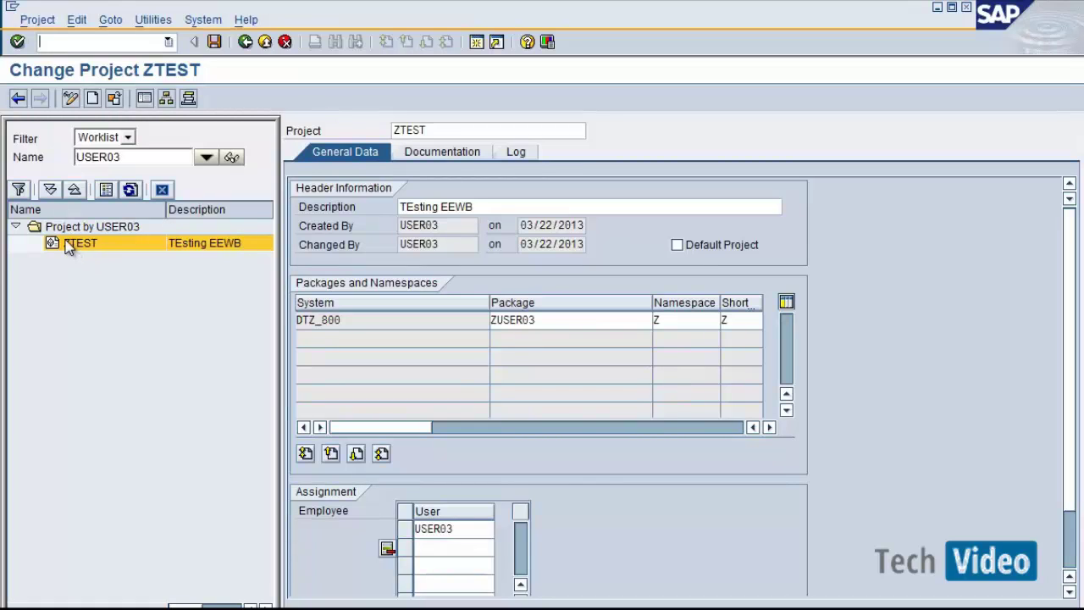
pyautogui.rightClick(71, 244)
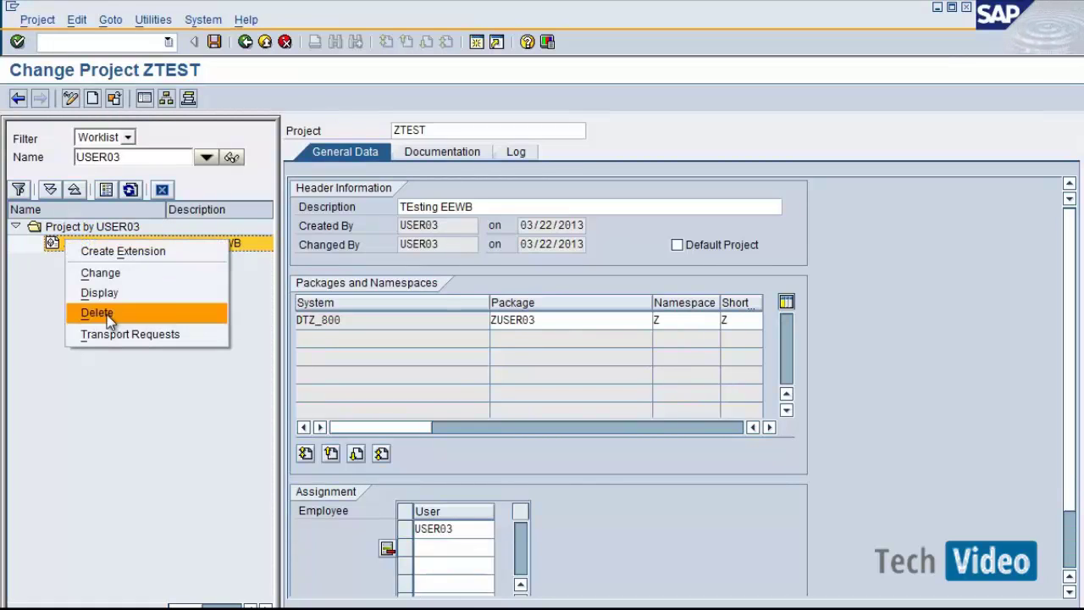
pyautogui.click(119, 342)
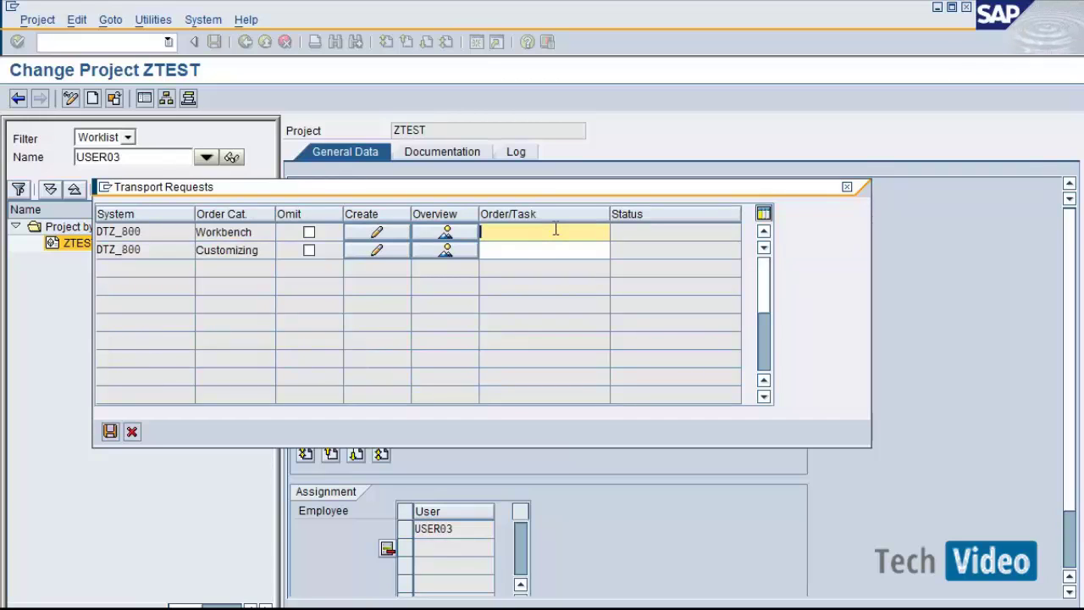
pyautogui.hotkey('ctrl', 'v')
# Step: Copy the "User 3 UI changes" request CR9K900006 into the project's Customizing order and save the transport requests
pyautogui.hotkey('alt', 'Tab')
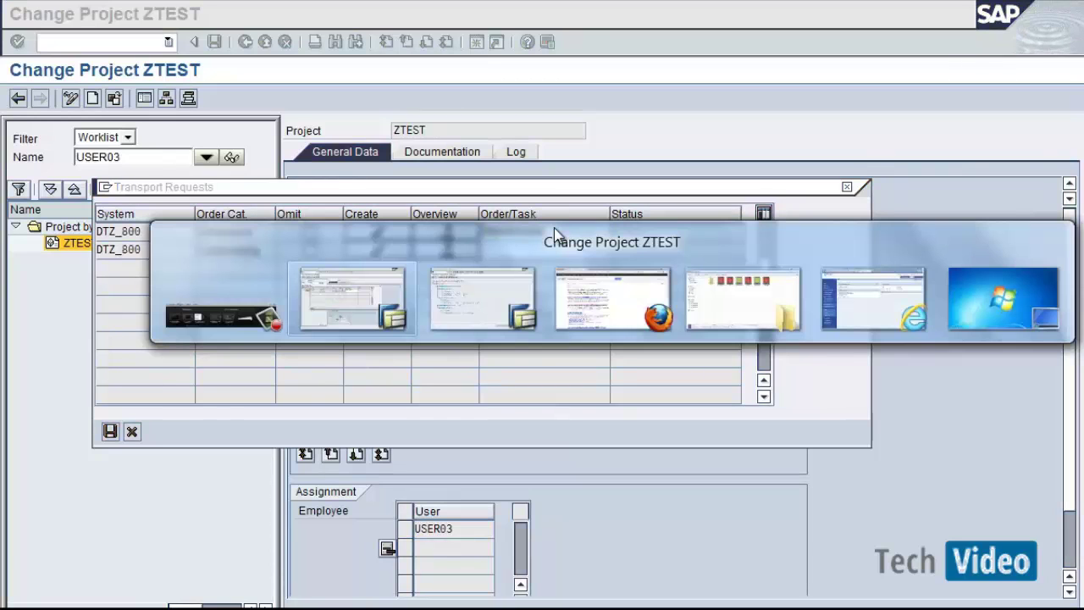
pyautogui.hotkey('alt', 'Tab')
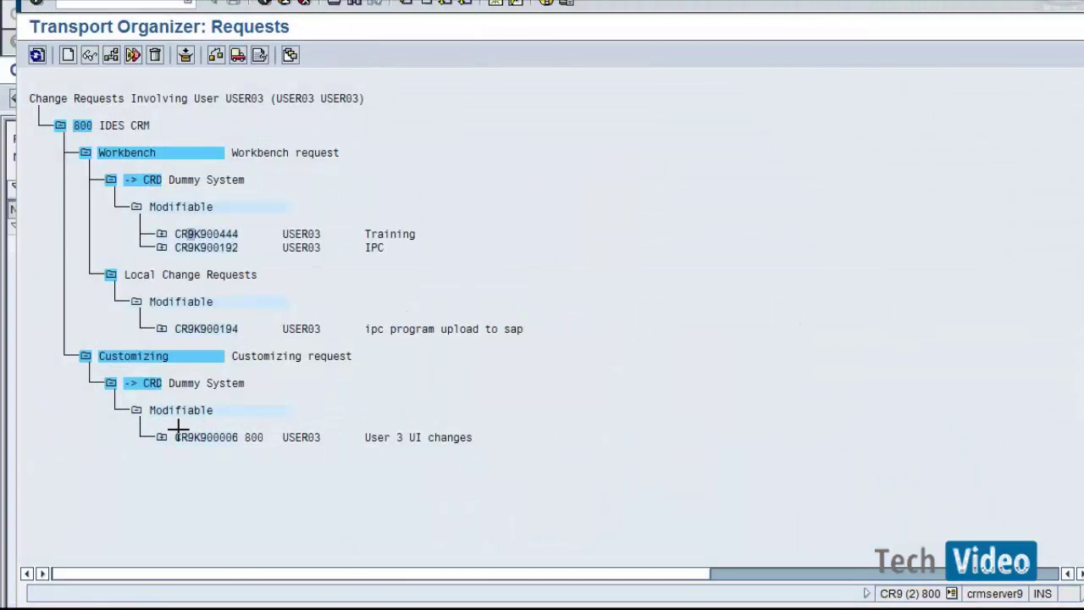
pyautogui.hotkey('ctrl', 'y')
pyautogui.moveTo(175, 435); pyautogui.dragTo(242, 439)
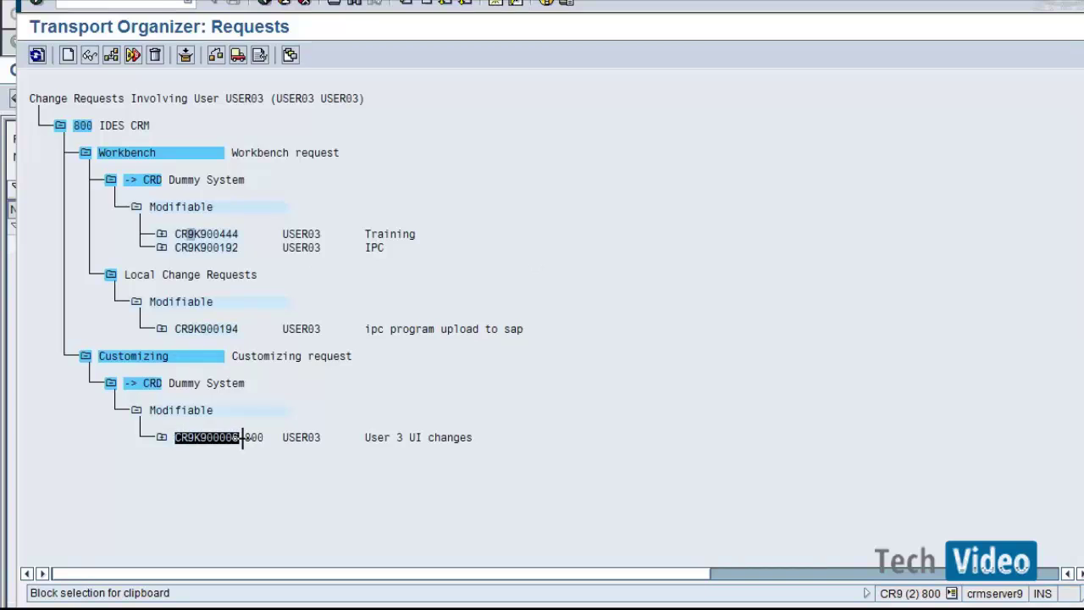
pyautogui.hotkey('ctrl', 'c')
pyautogui.hotkey('alt', 'Tab')
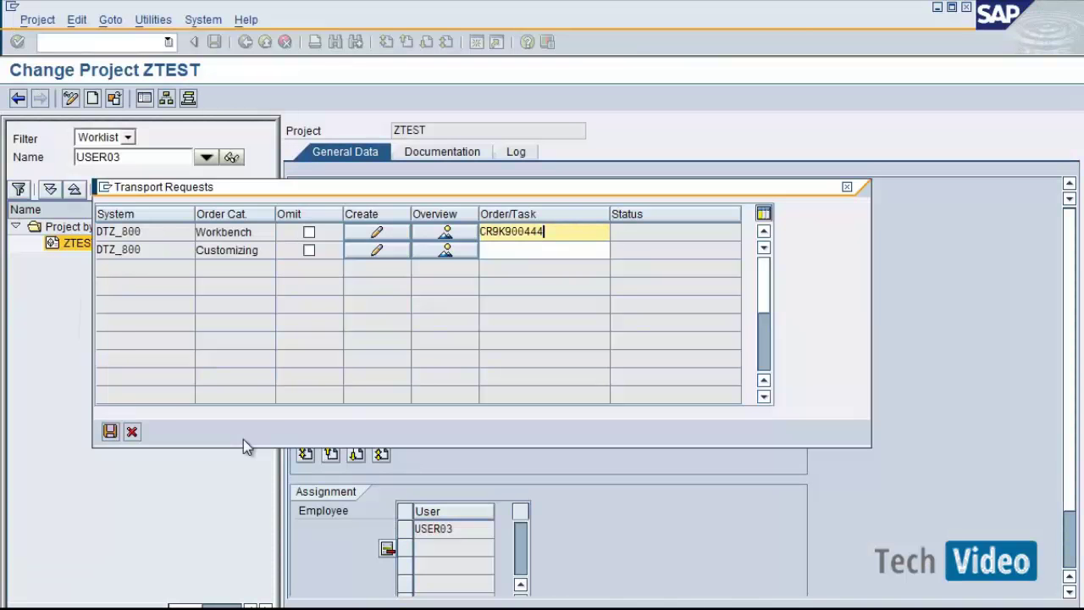
pyautogui.click(500, 256)
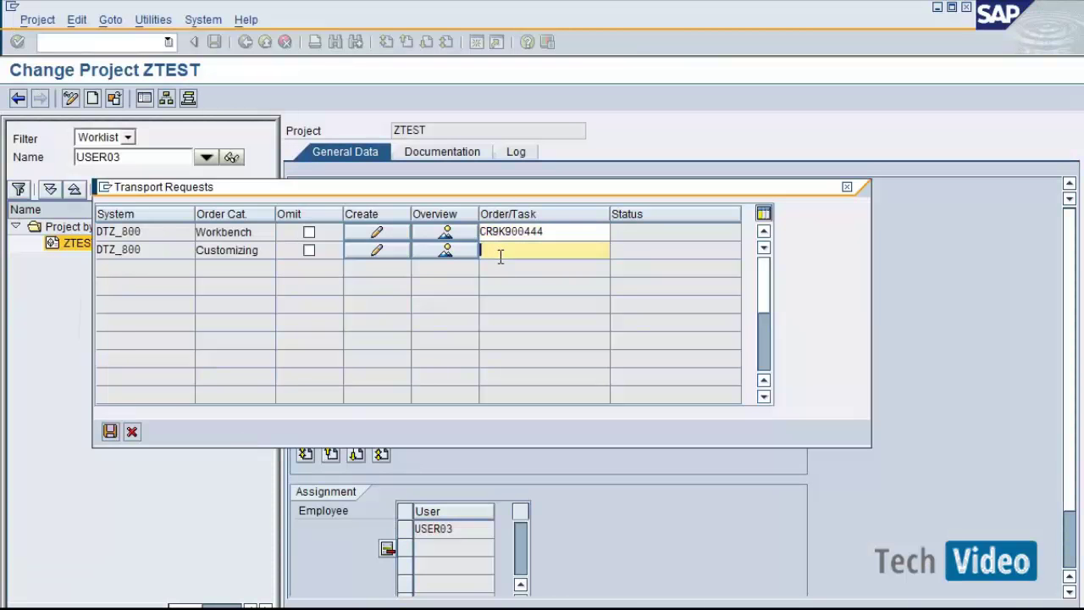
pyautogui.hotkey('ctrl', 'v')
pyautogui.click(111, 437)
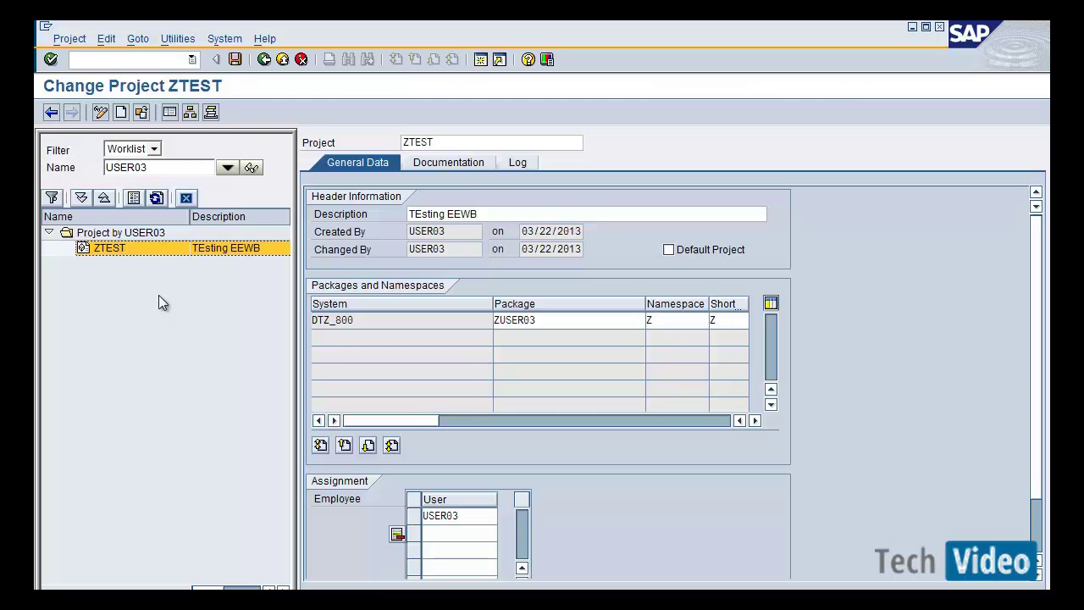
# Step: Start a new extension in project ZTEST named ztestextension with the description "Test Extension"
pyautogui.rightClick(138, 248)
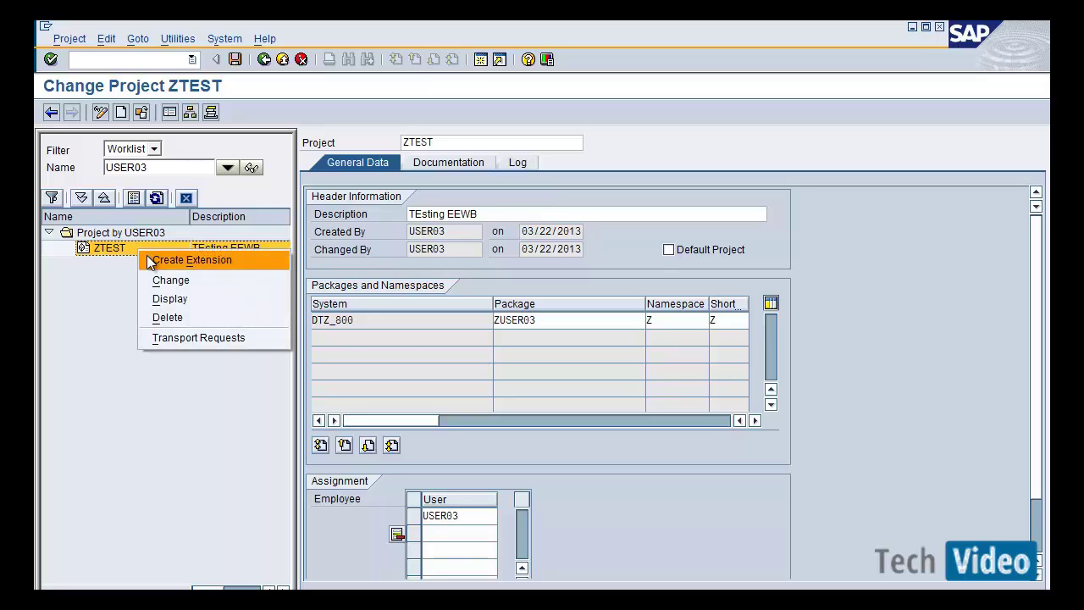
pyautogui.click(147, 255)
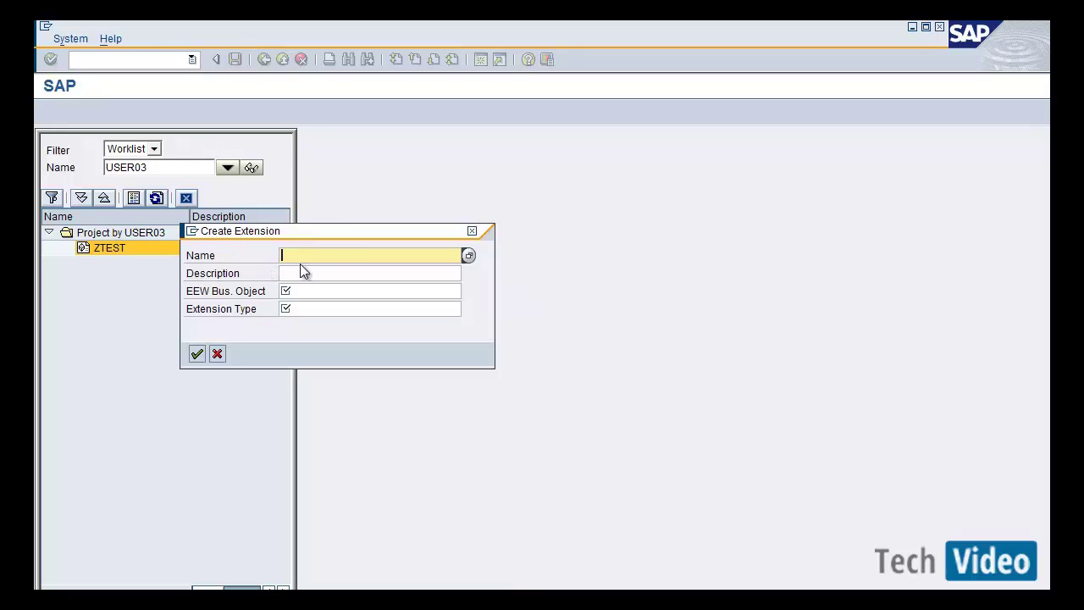
pyautogui.write('z')
pyautogui.click(303, 270)
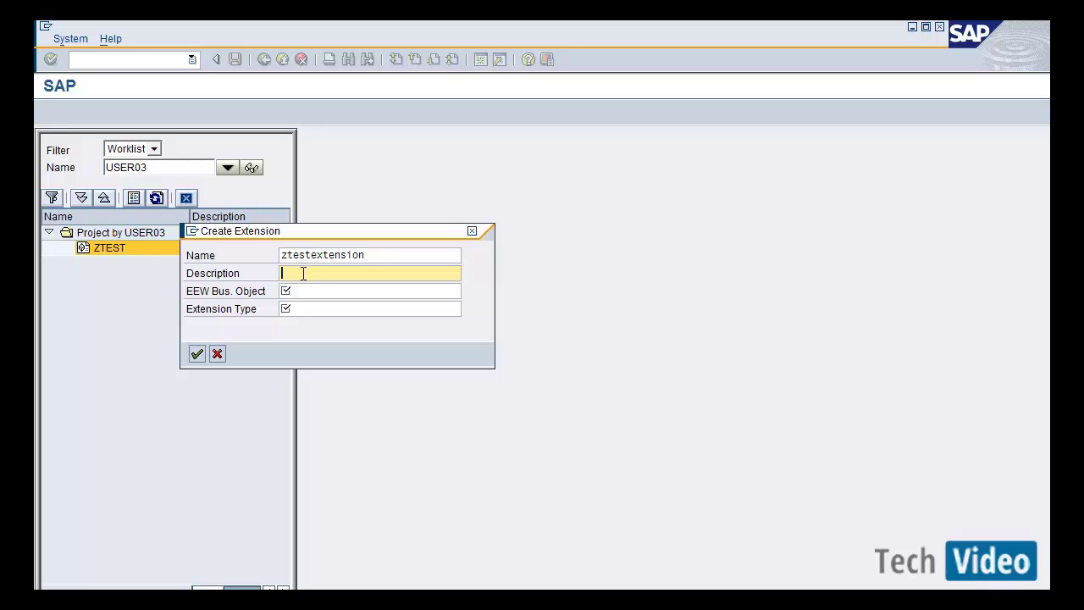
pyautogui.write('T')
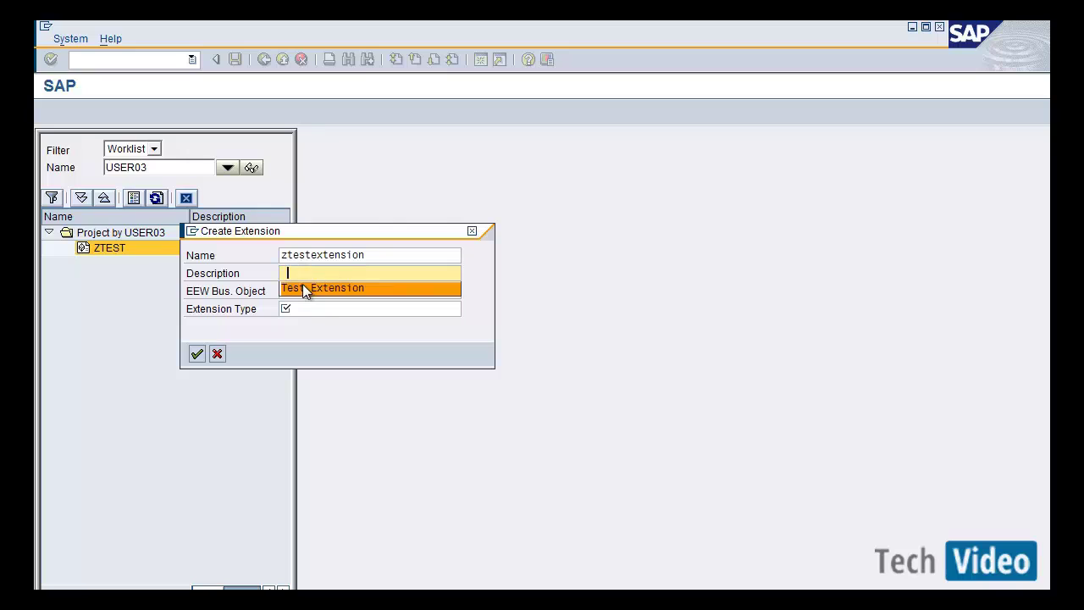
pyautogui.click(302, 286)
# Step: Choose COMPLAINTS as the extension's EEW business object from the list of possible entries
pyautogui.click(302, 292)
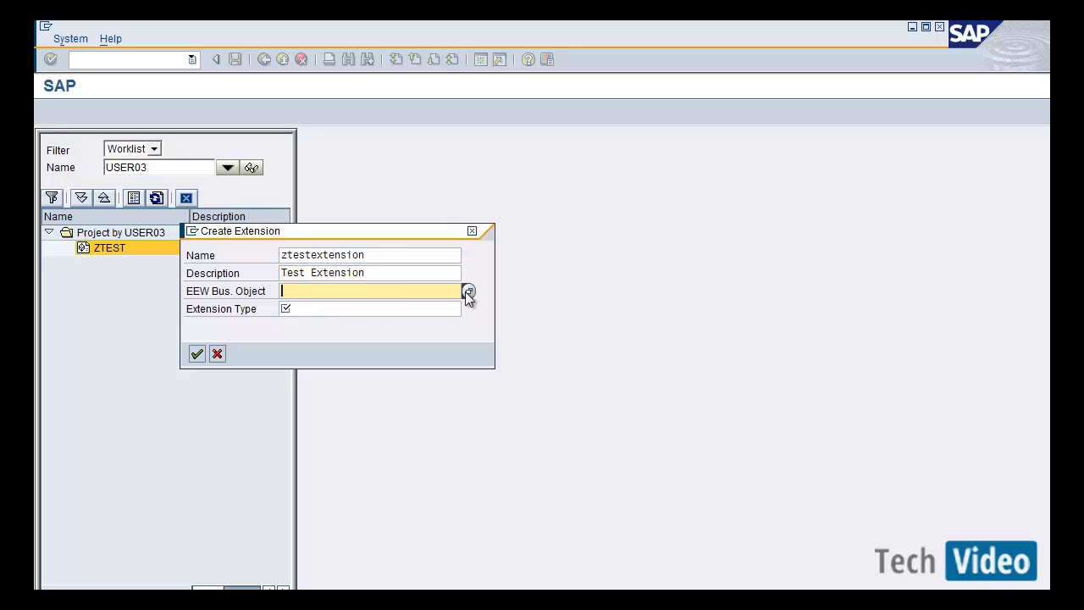
pyautogui.click(465, 291)
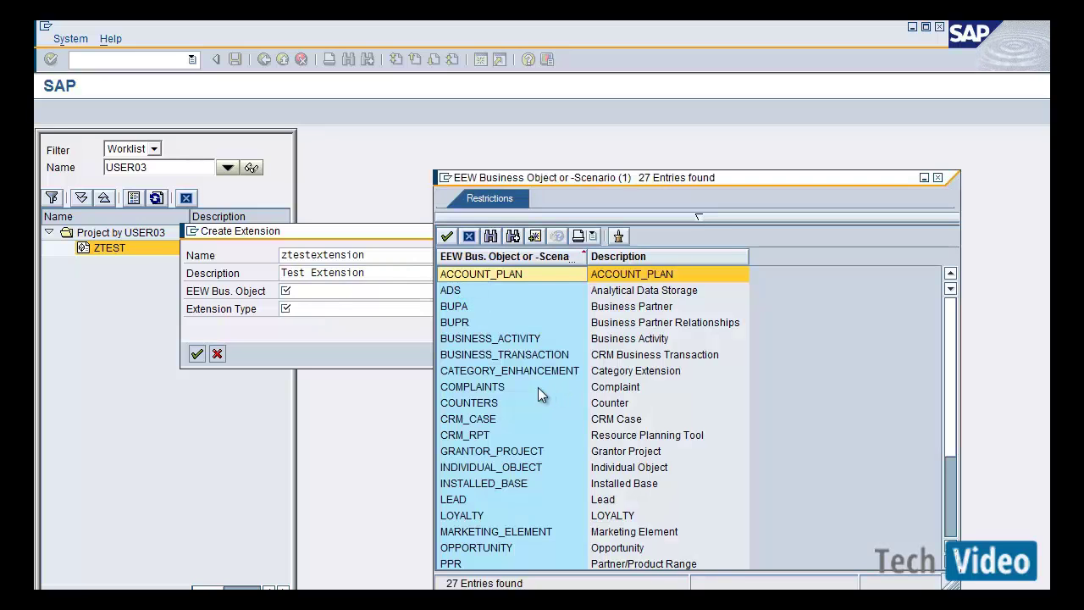
pyautogui.doubleClick(517, 388)
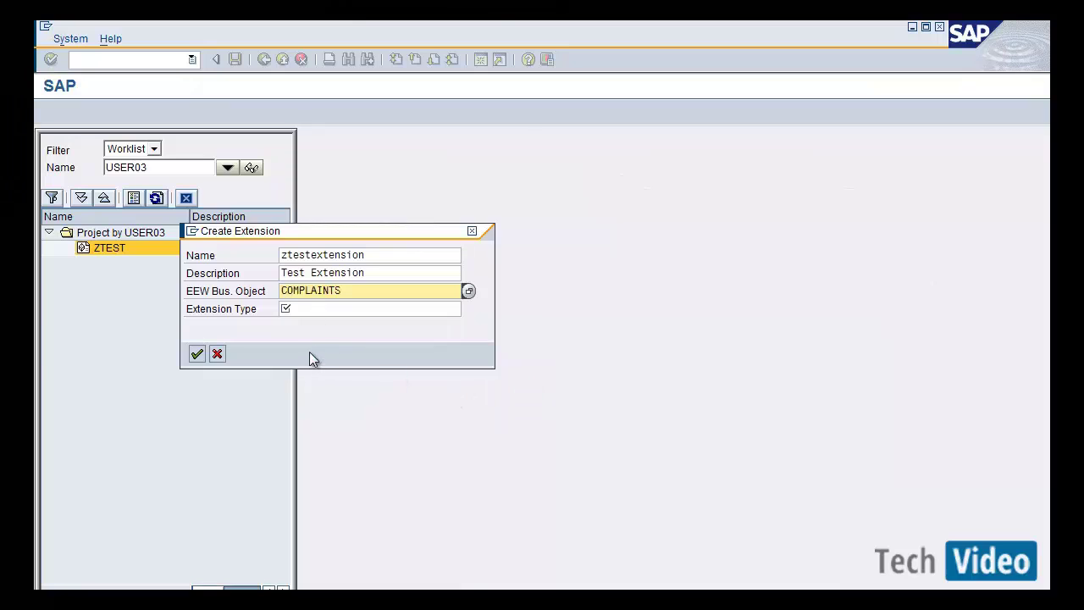
# Step: Set the extension type to CUSTOMER_H (Extend Transaction Additional Extension) and create the extension
pyautogui.click(314, 307)
pyautogui.click(468, 309)
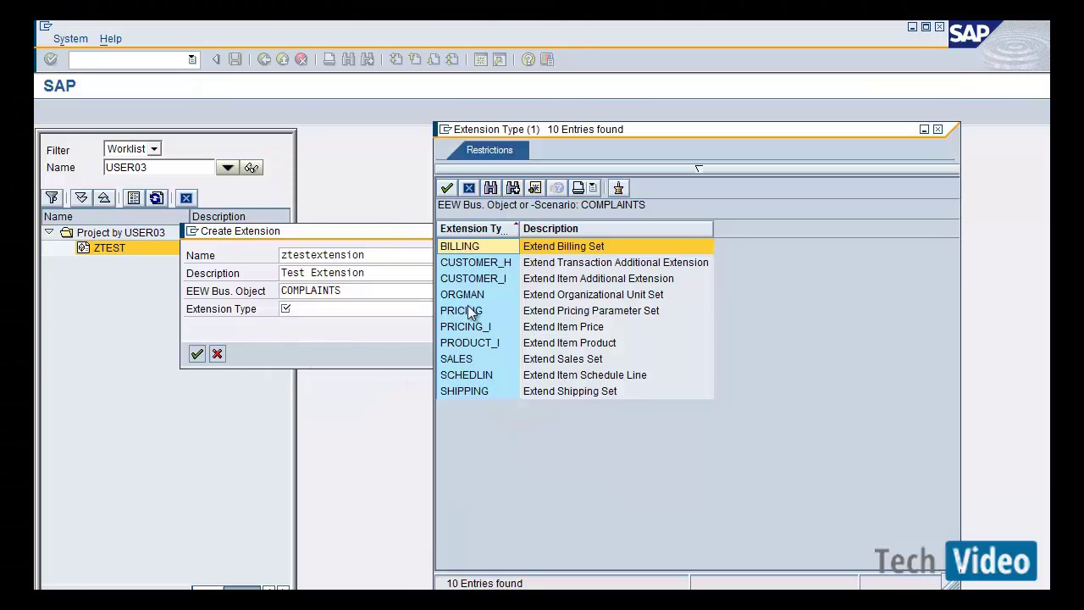
pyautogui.doubleClick(496, 262)
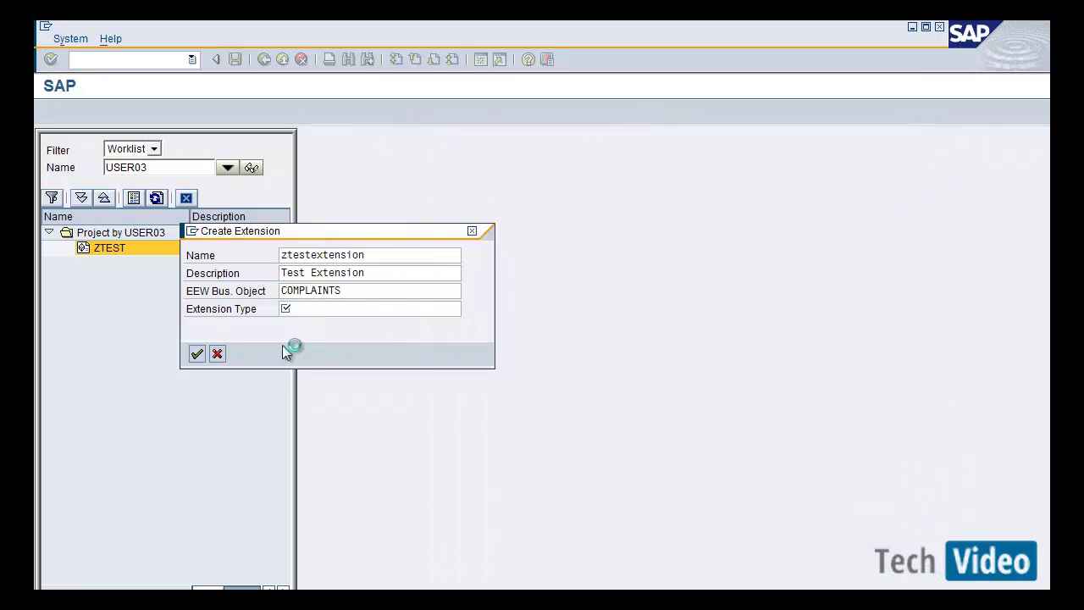
pyautogui.click(197, 354)
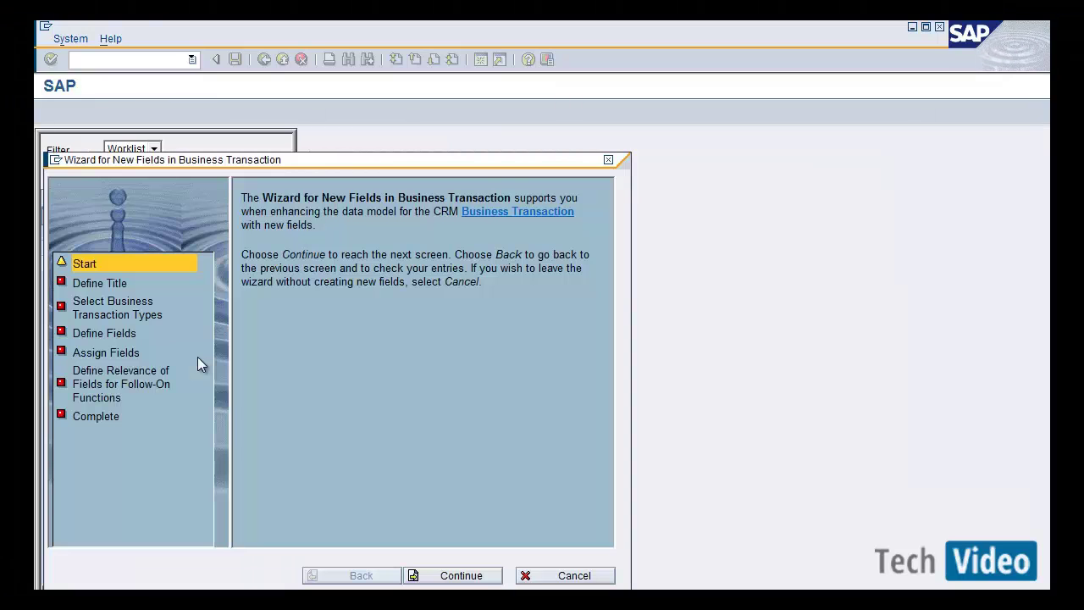
# Step: Begin the wizard for new business transaction fields and set the extension title to Test
pyautogui.moveTo(356, 163); pyautogui.dragTo(584, 95)
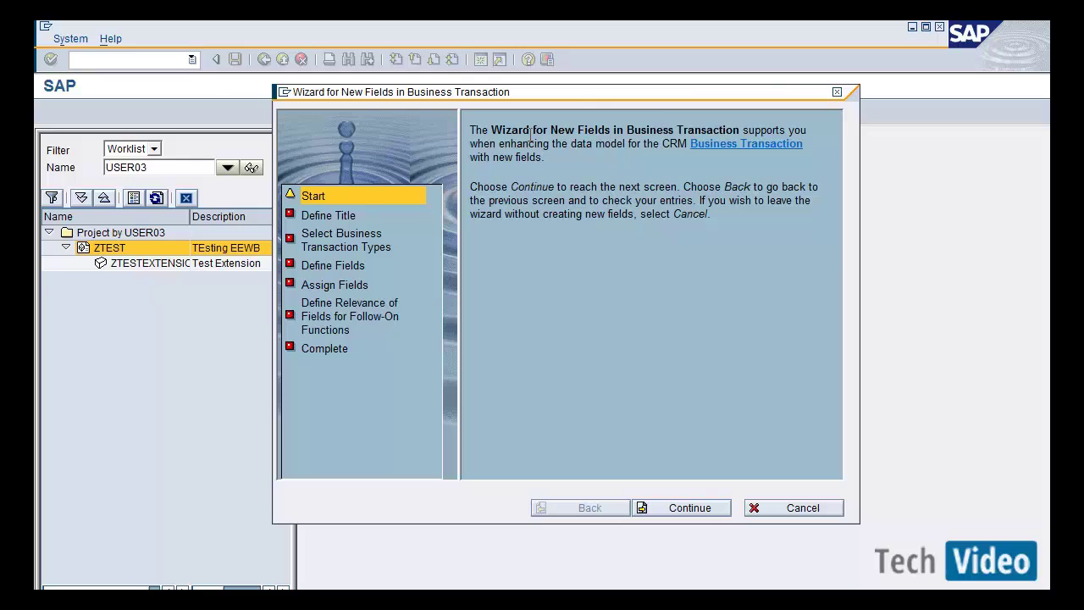
pyautogui.moveTo(530, 133); pyautogui.dragTo(741, 132)
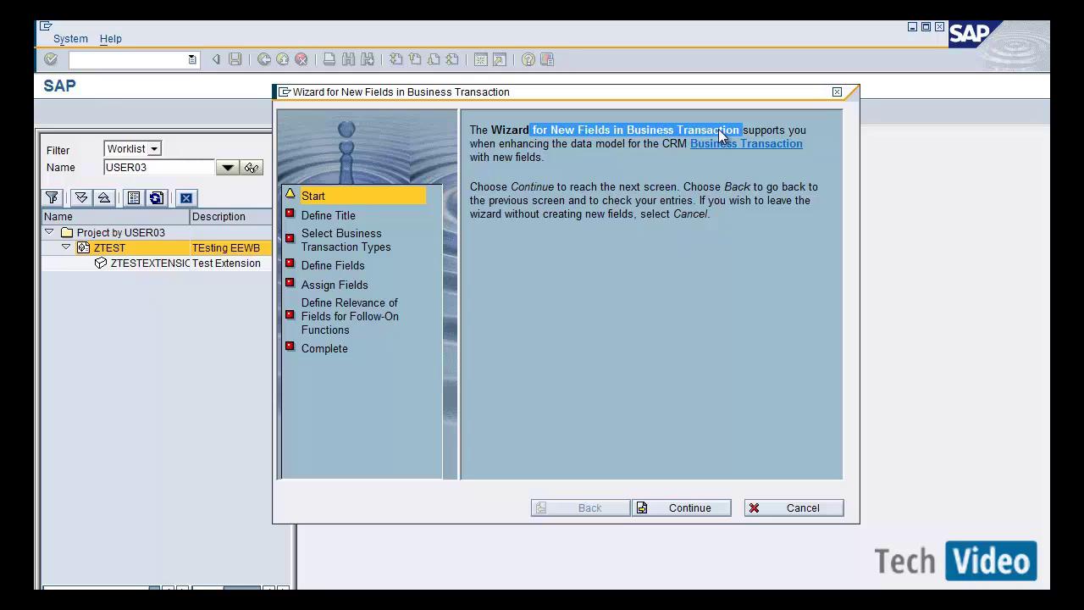
pyautogui.click(700, 472)
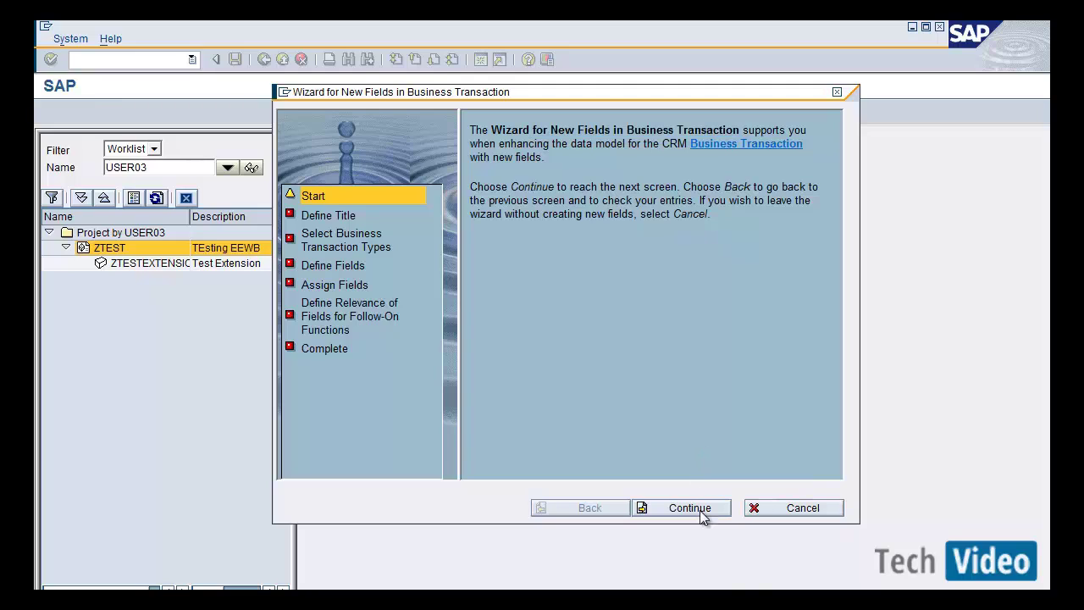
pyautogui.click(699, 512)
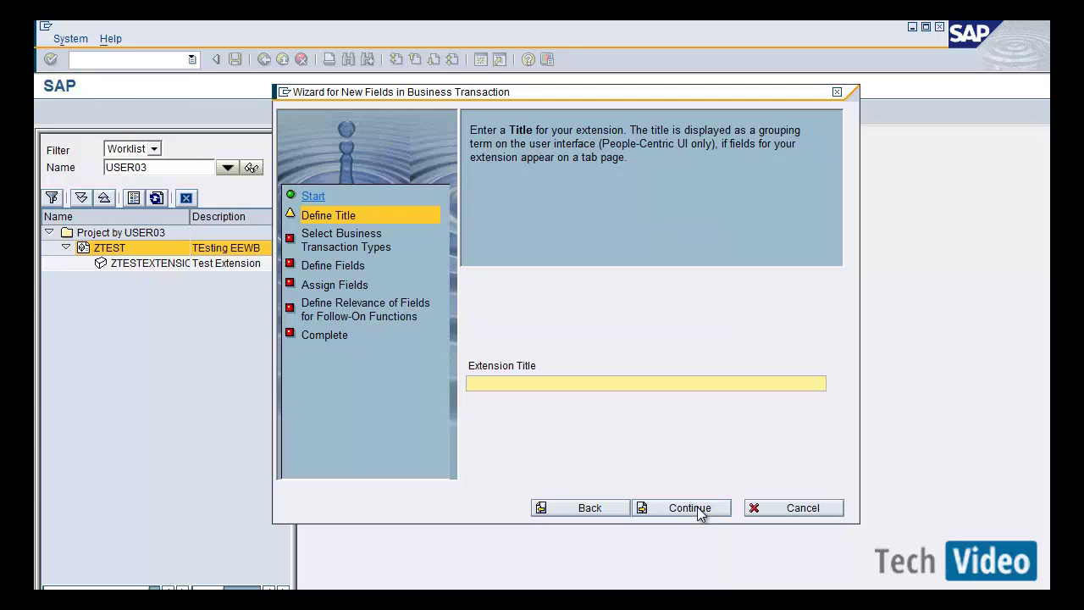
pyautogui.write('Test')
pyautogui.click(707, 509)
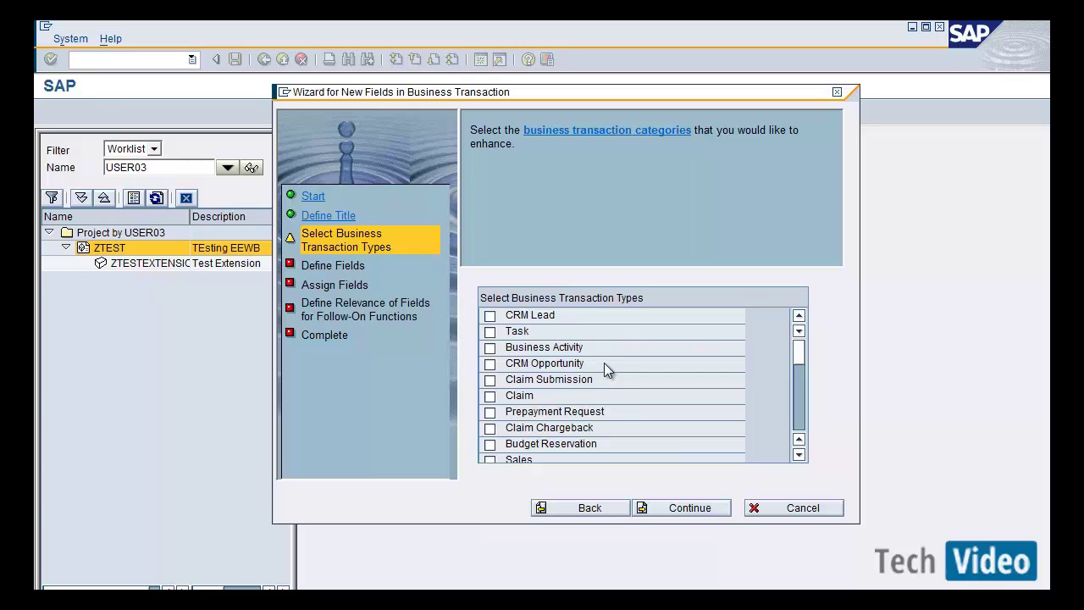
# Step: Select CRM Complaints Transaction as the business transaction type to enhance and proceed to the field definition
pyautogui.click(799, 455)
pyautogui.click(799, 455)
pyautogui.click(799, 455)
pyautogui.click(799, 455)
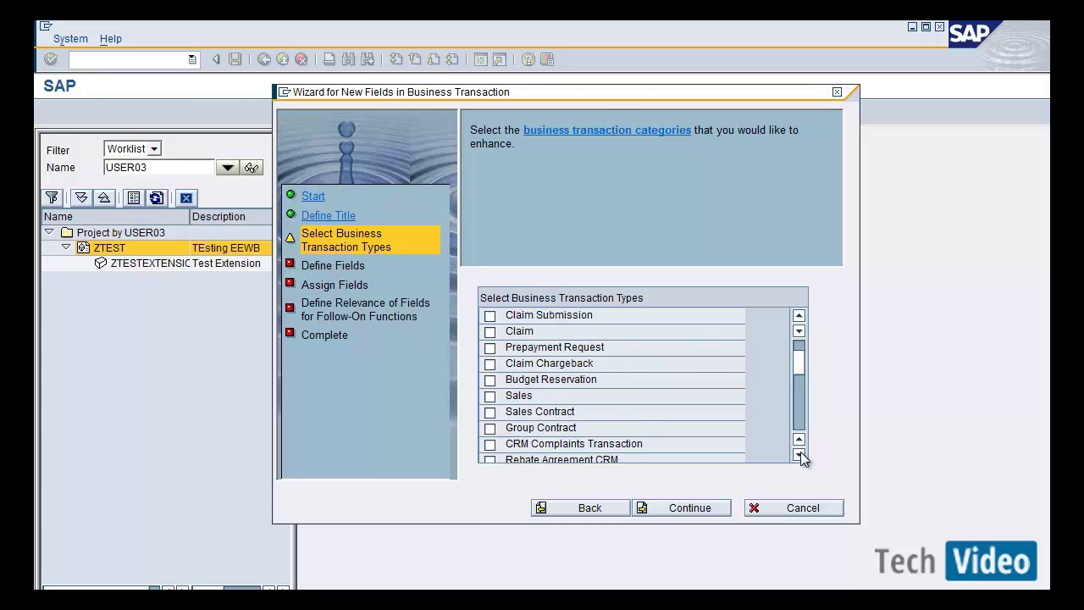
pyautogui.click(798, 454)
pyautogui.click(799, 455)
pyautogui.click(798, 454)
pyautogui.click(799, 455)
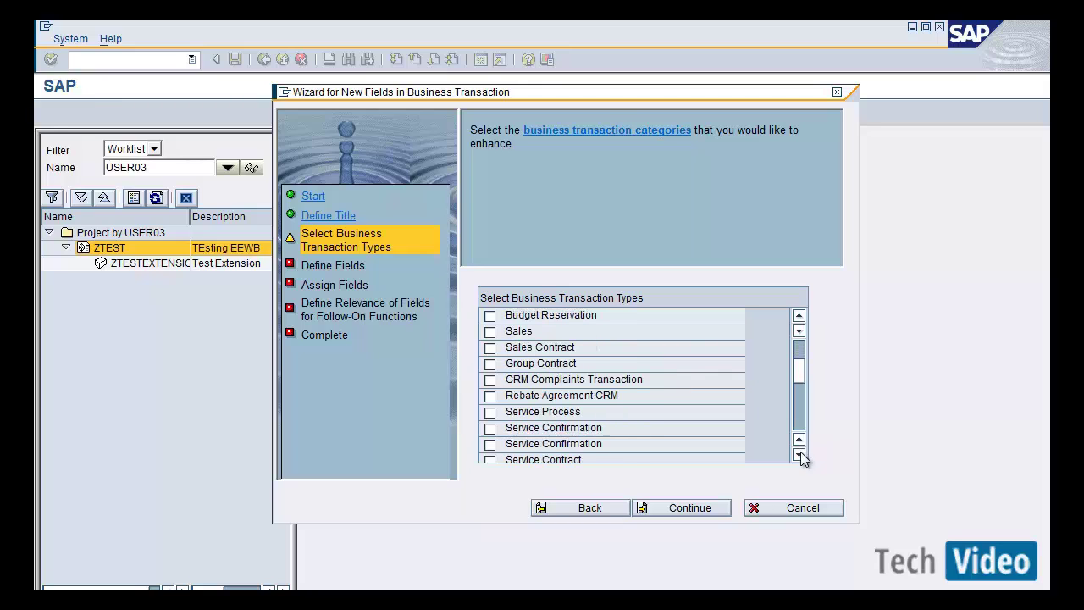
pyautogui.click(490, 381)
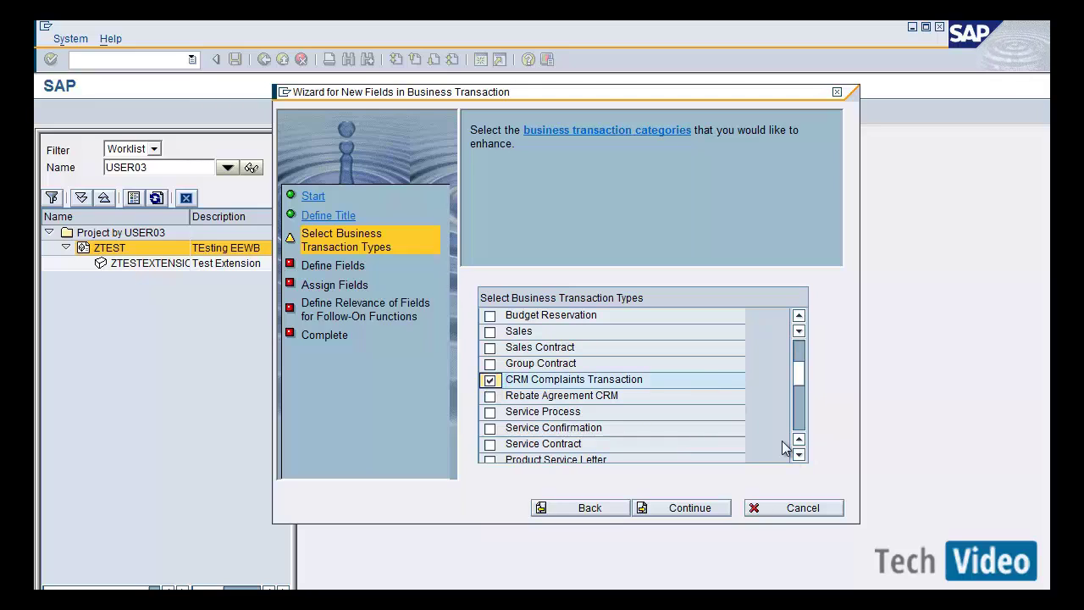
pyautogui.click(711, 508)
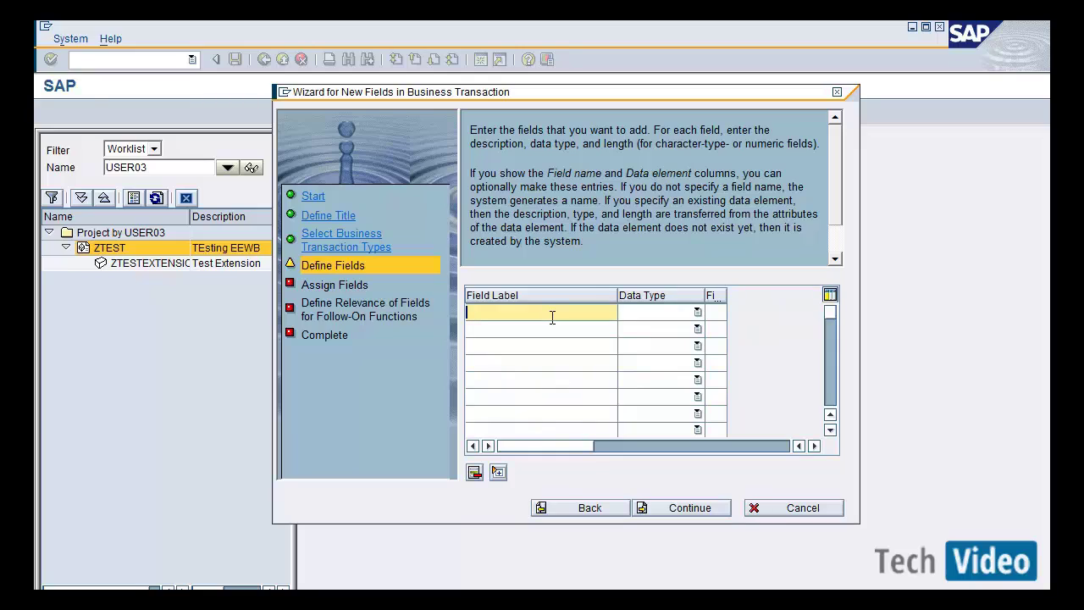
# Step: Define a new field labelled ZZtest_complaint with the data type Character String
pyautogui.write('ZZtest_complaint')
pyautogui.click(694, 315)
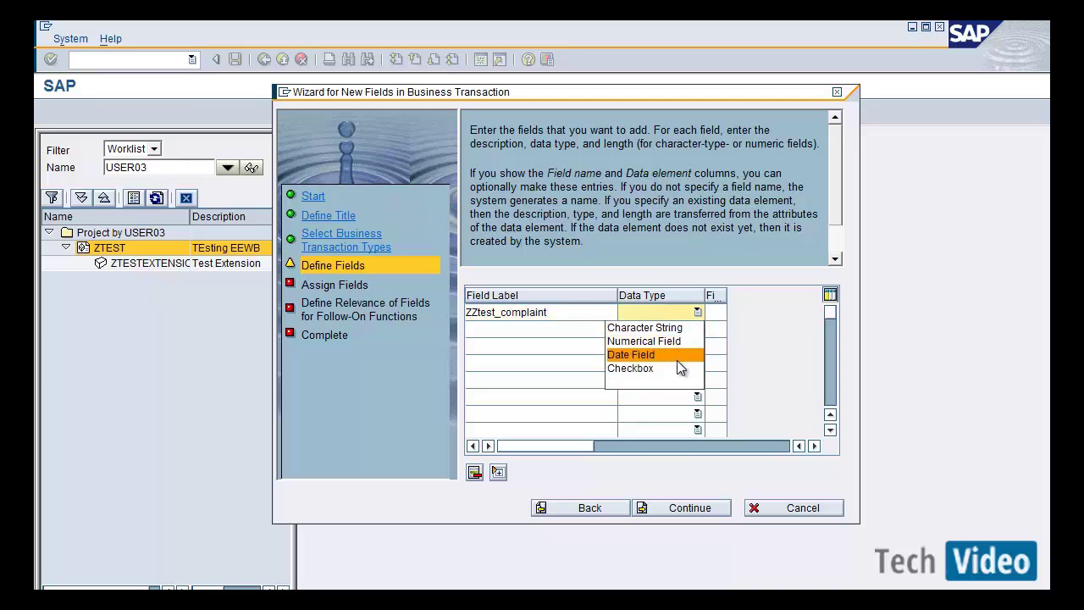
pyautogui.press('Up')
pyautogui.press('Up')
pyautogui.press('Return')
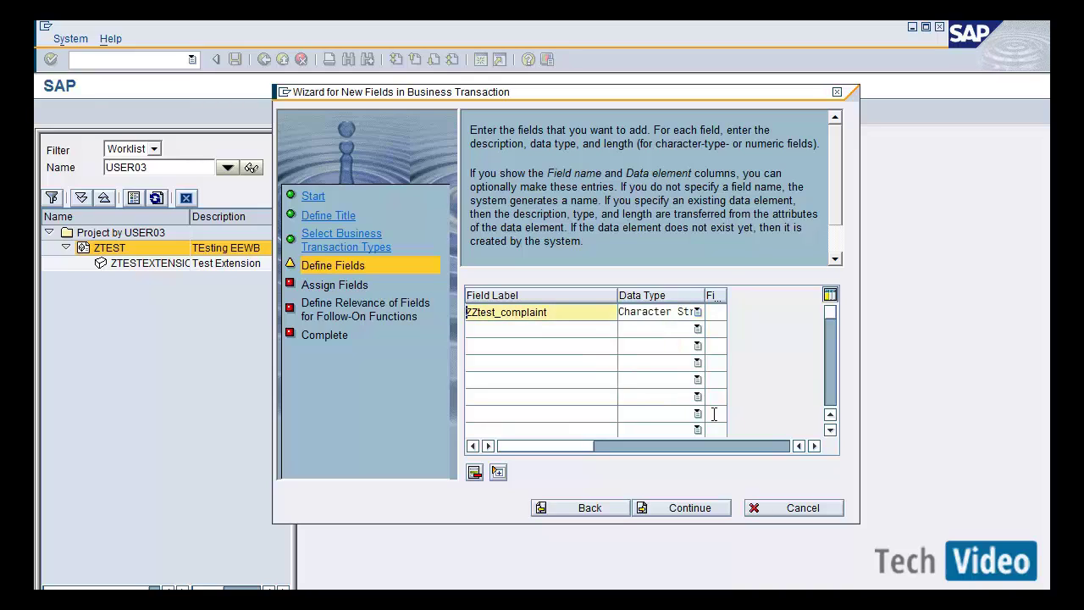
# Step: Set the field length of ZZtest_complaint to 10 and proceed to the field assignment
pyautogui.click(815, 446)
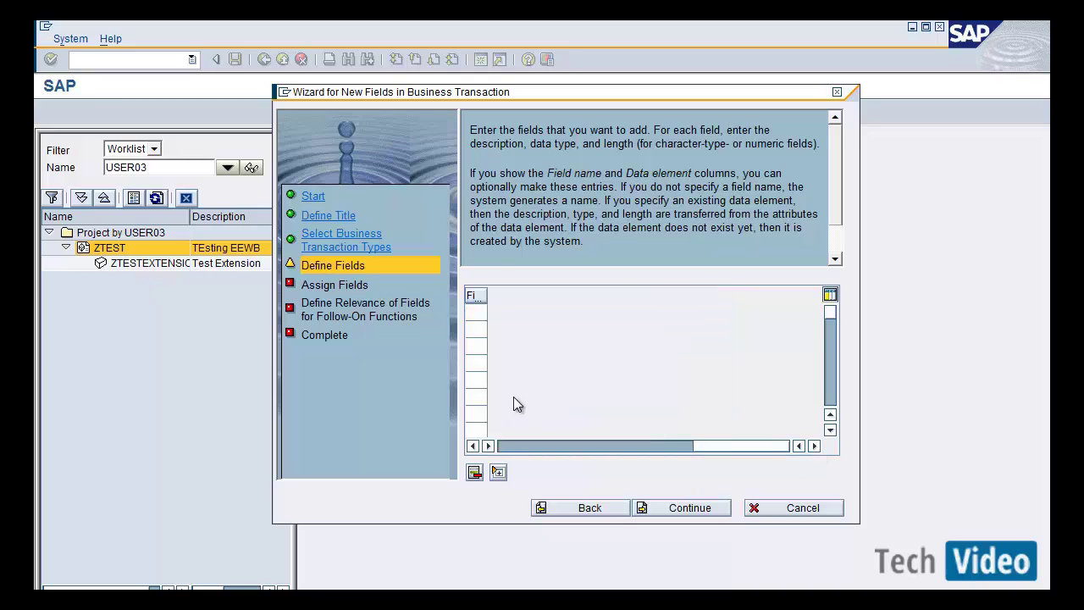
pyautogui.moveTo(480, 294); pyautogui.dragTo(589, 297)
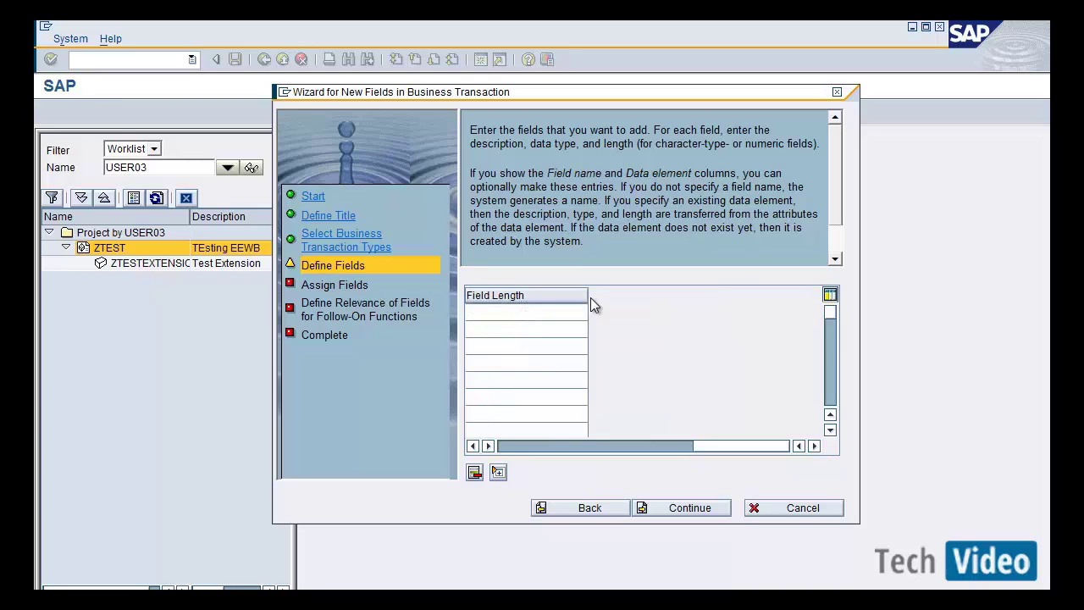
pyautogui.click(522, 319)
pyautogui.write('10')
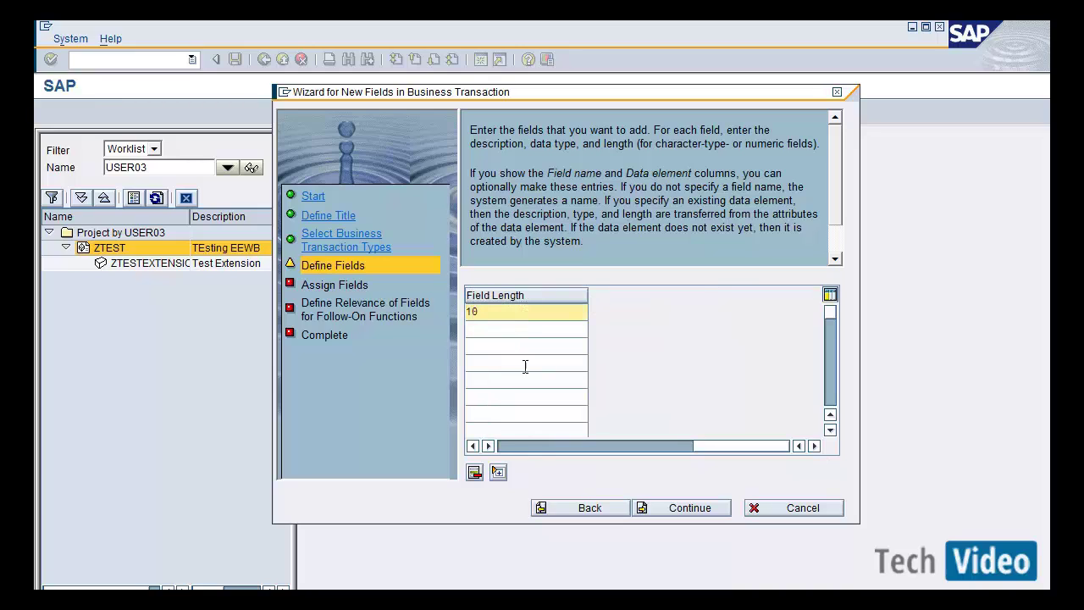
pyautogui.click(526, 444)
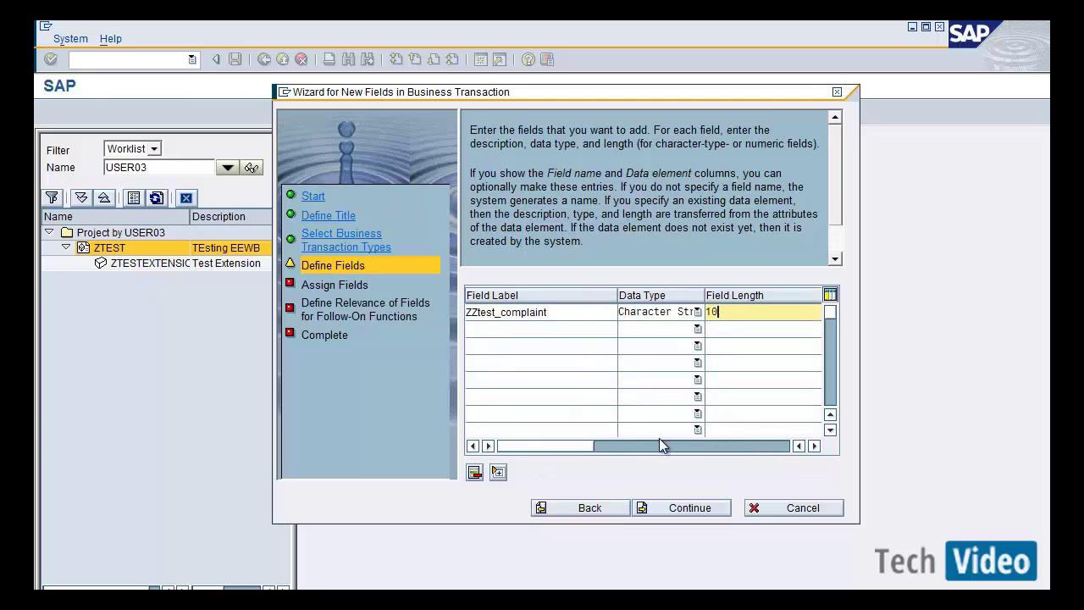
pyautogui.click(682, 507)
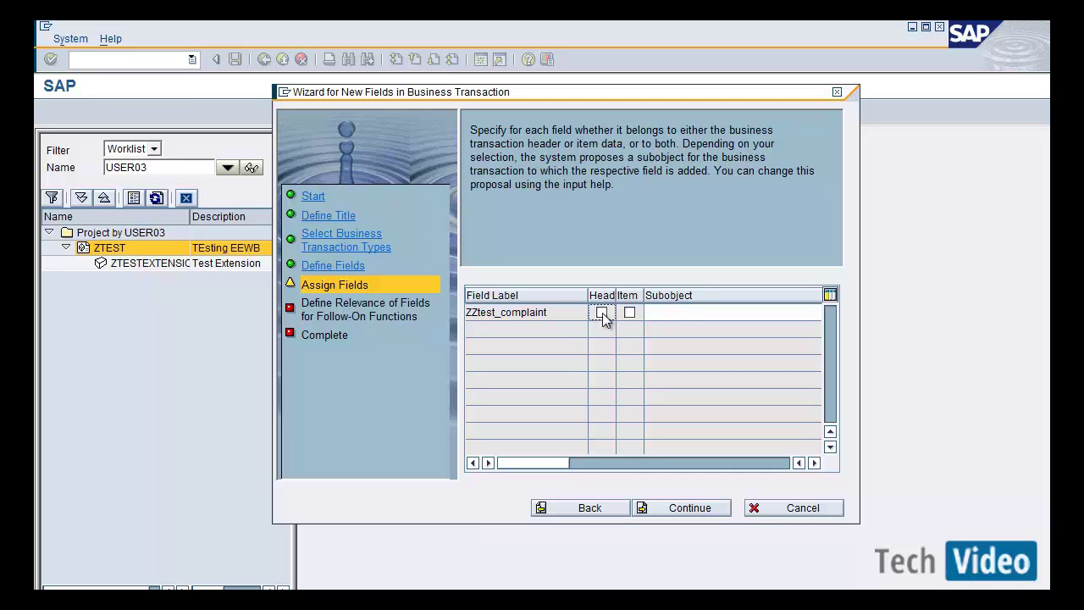
# Step: Assign ZZtest_complaint to the transaction header, keep the Administration Header subobject, and proceed to the follow-on function relevance
pyautogui.click(603, 312)
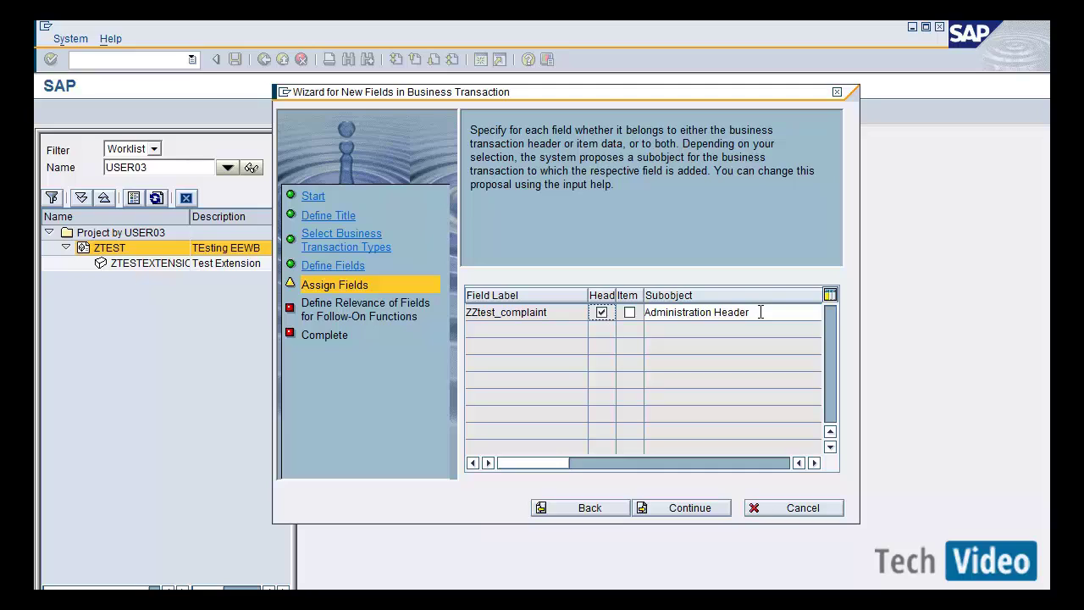
pyautogui.moveTo(760, 311); pyautogui.dragTo(603, 316)
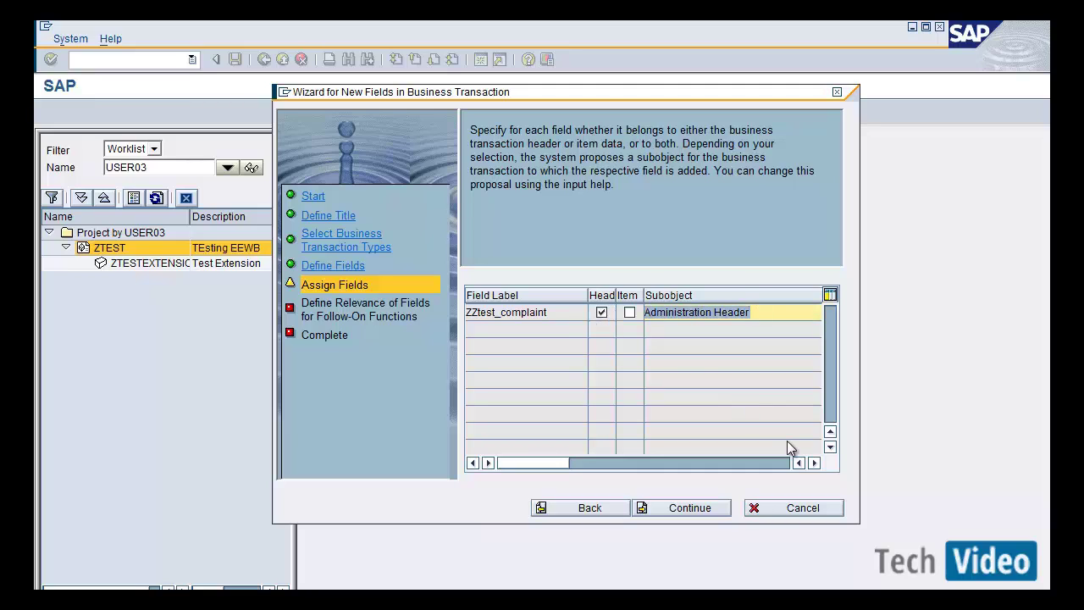
pyautogui.click(780, 463)
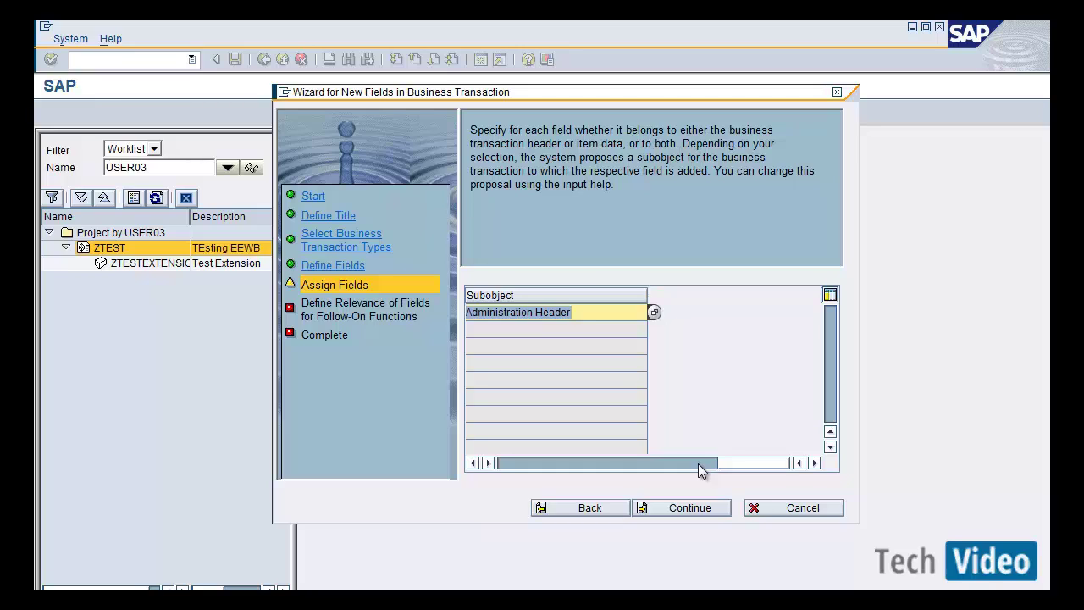
pyautogui.click(638, 462)
pyautogui.click(559, 467)
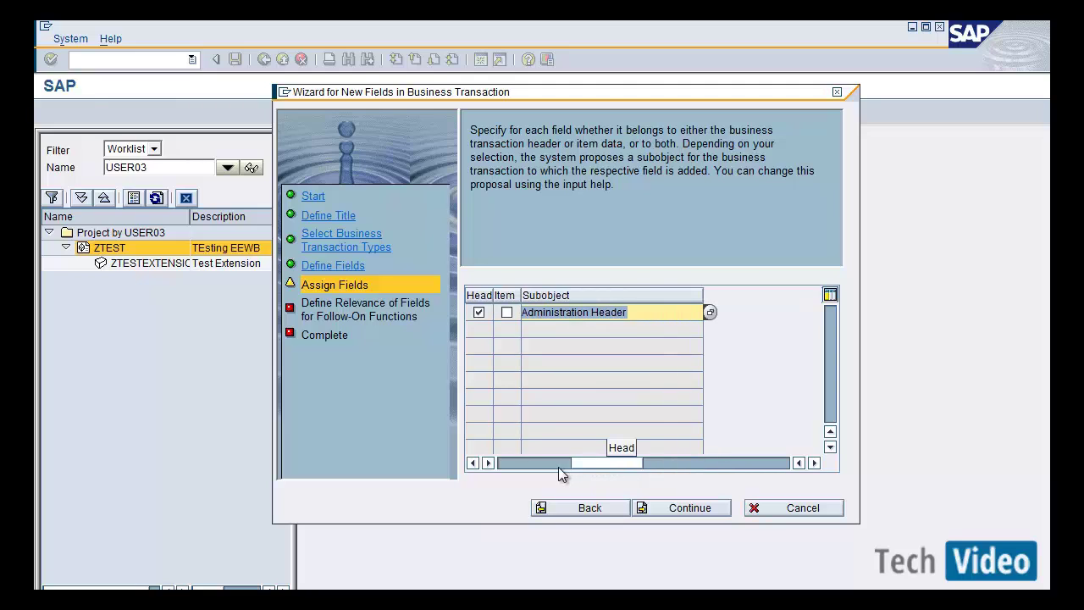
pyautogui.click(510, 462)
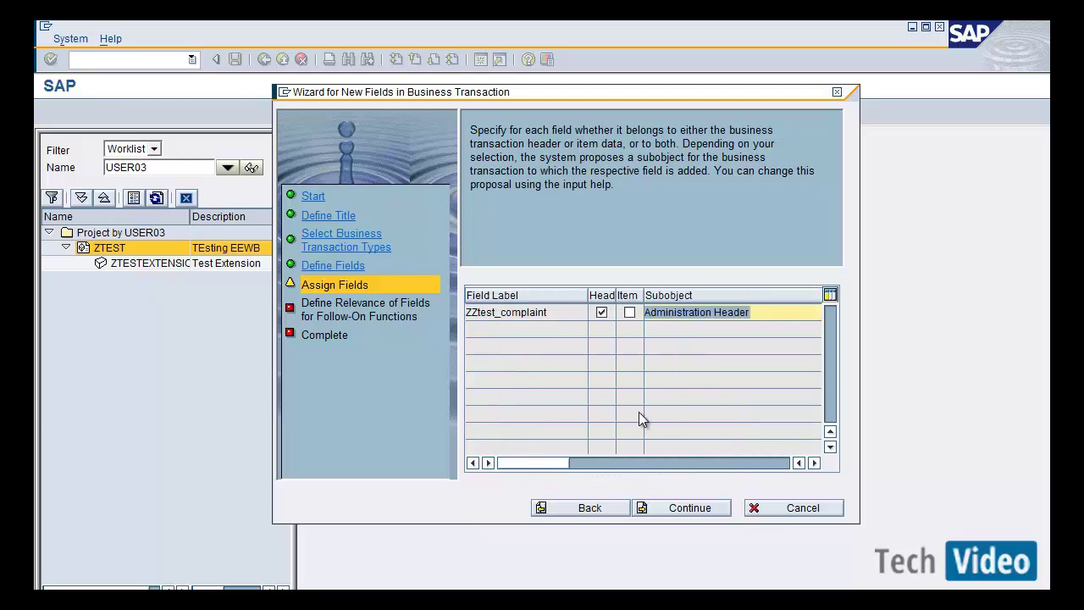
pyautogui.click(704, 508)
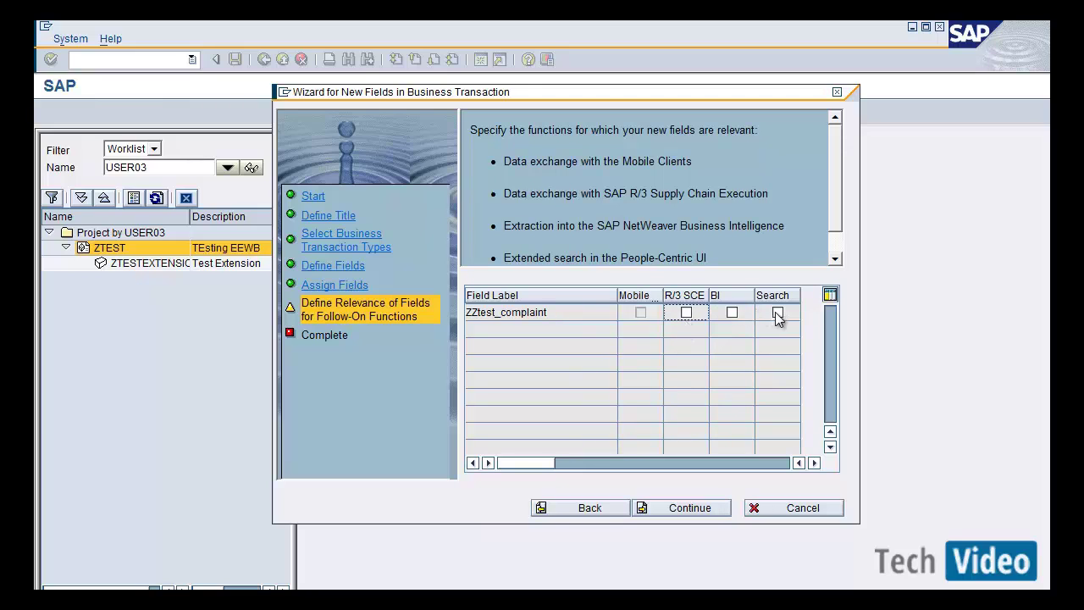
# Step: Leave all follow-on functions unselected for ZZtest_complaint and complete the wizard
pyautogui.click(838, 240)
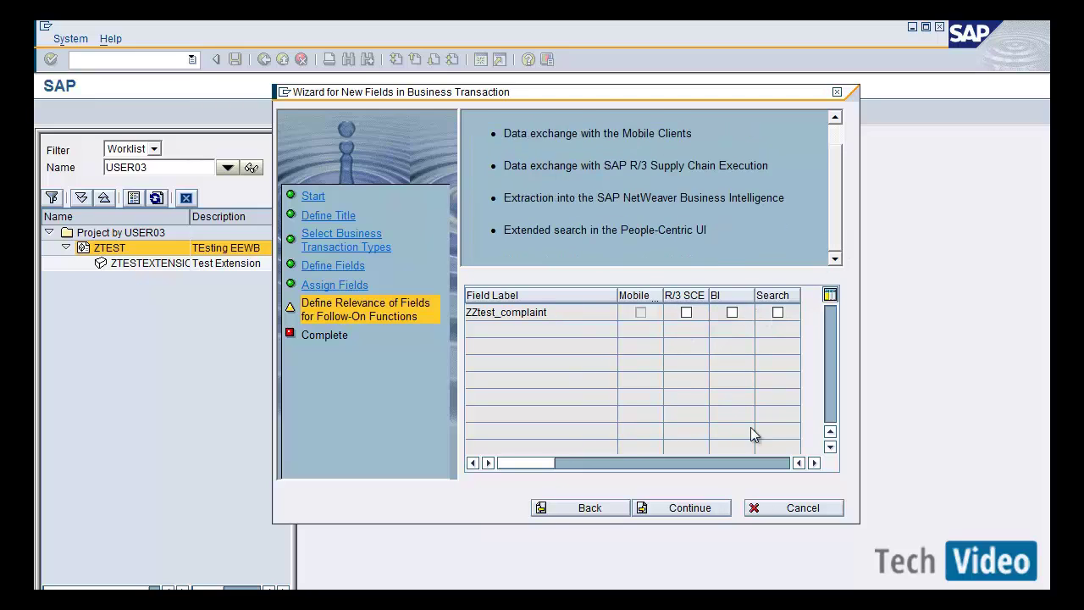
pyautogui.click(690, 509)
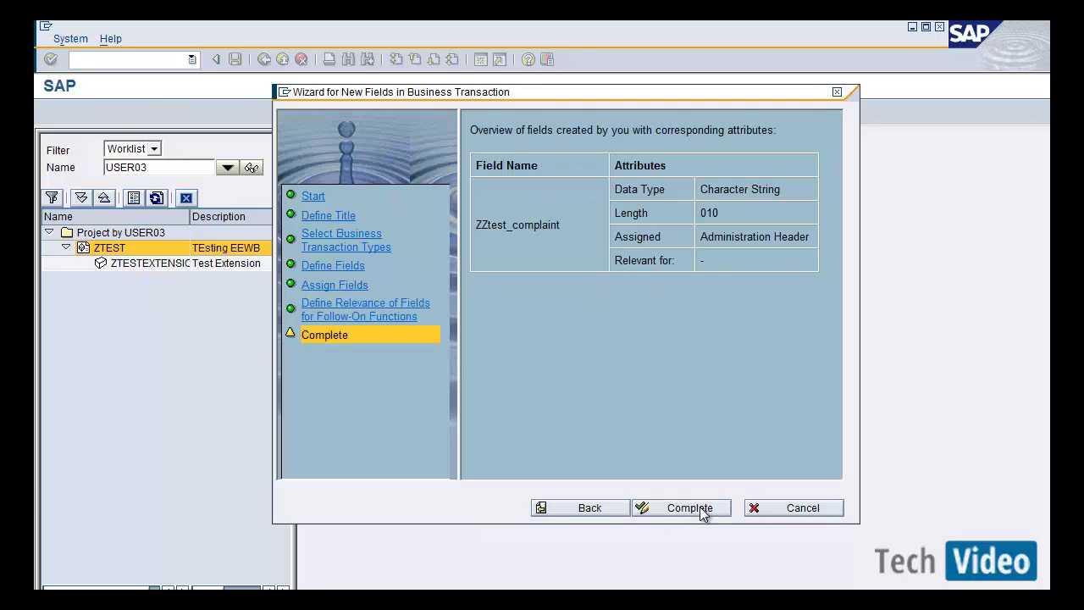
pyautogui.click(702, 512)
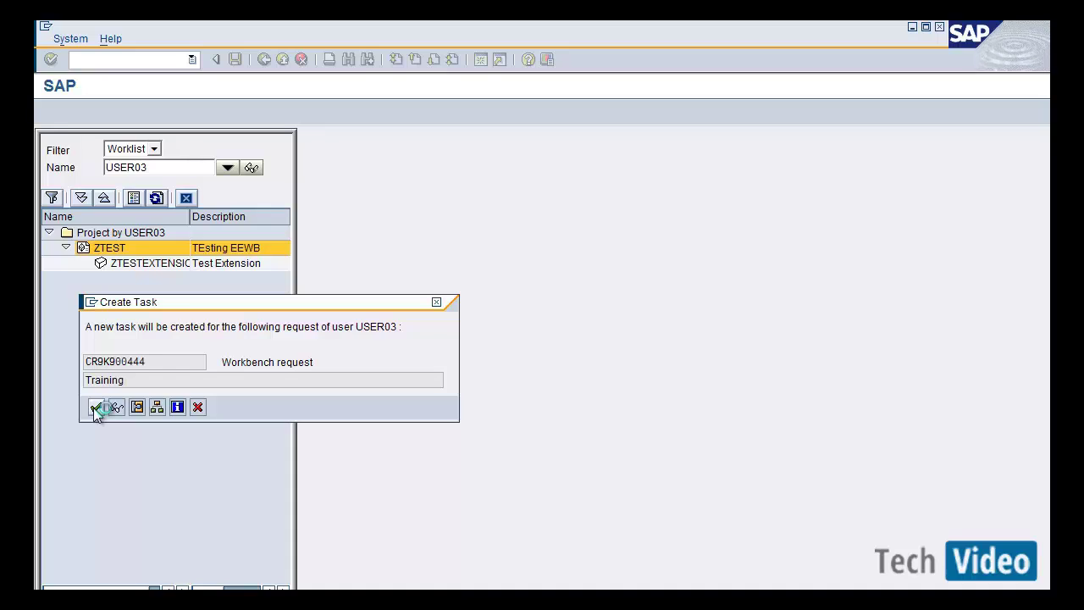
# Step: Create a new SAP session from the Create Task dialog and start the ABAP Dictionary in it
pyautogui.click(91, 302)
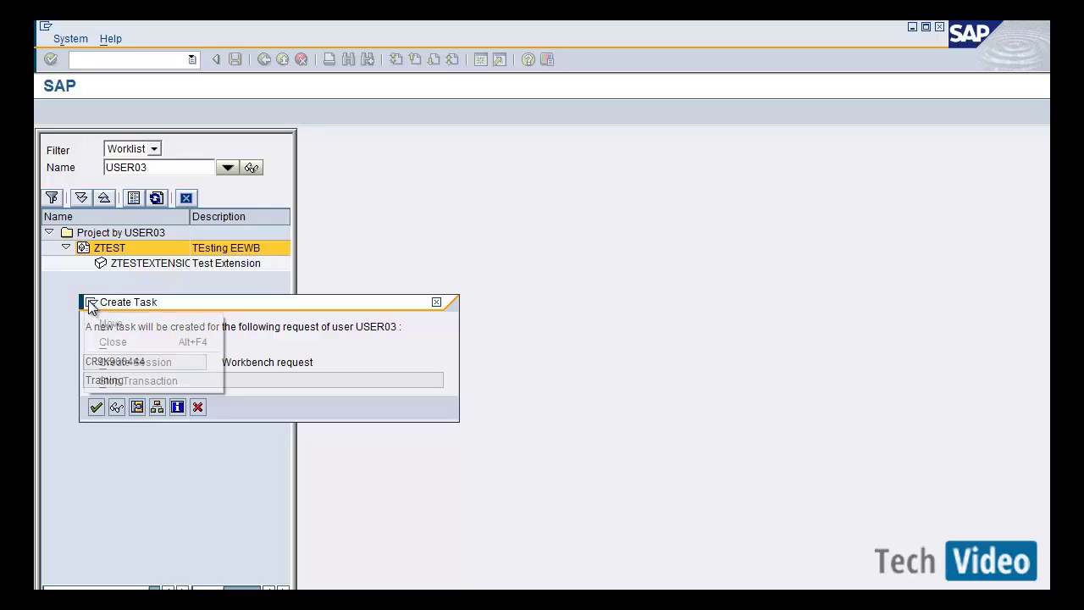
pyautogui.click(118, 363)
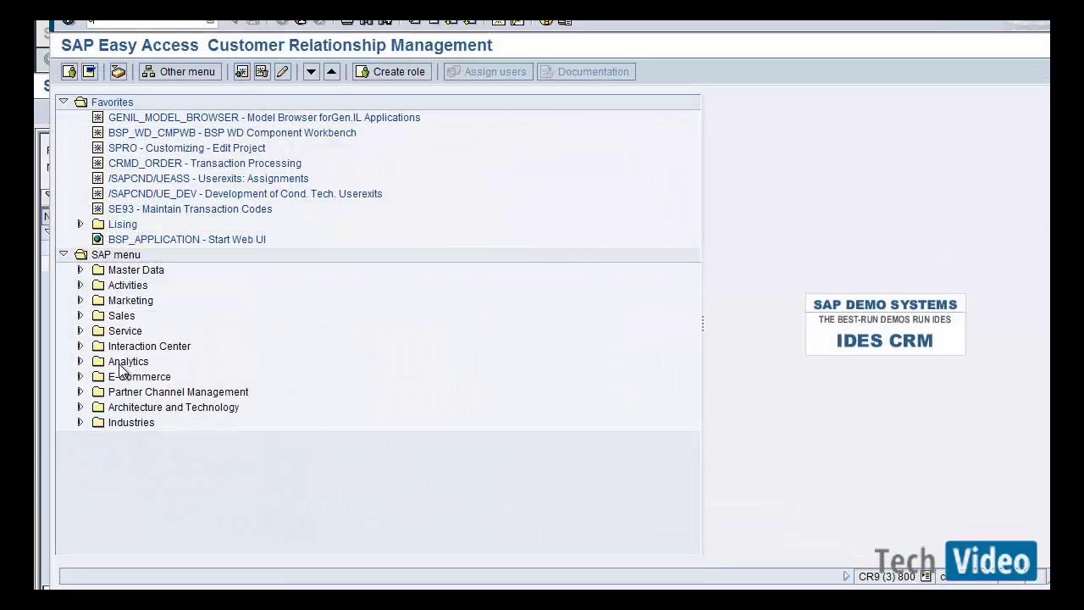
pyautogui.press('Return')
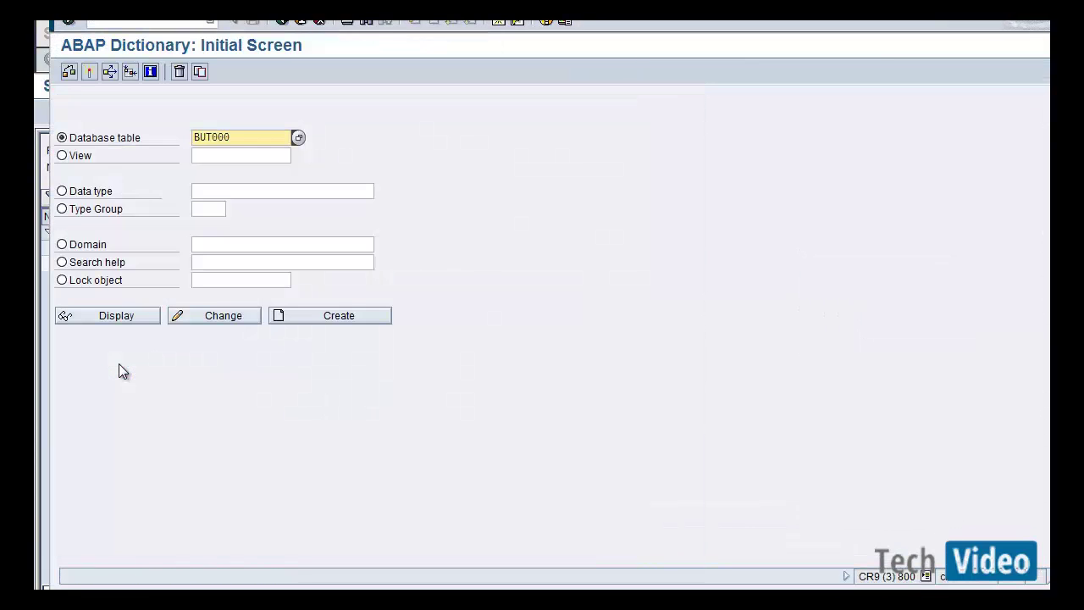
# Step: Display the fields of database table crmd_orderadm_h in the ABAP Dictionary and return to the enhancement workbench session
pyautogui.moveTo(243, 136); pyautogui.dragTo(73, 138)
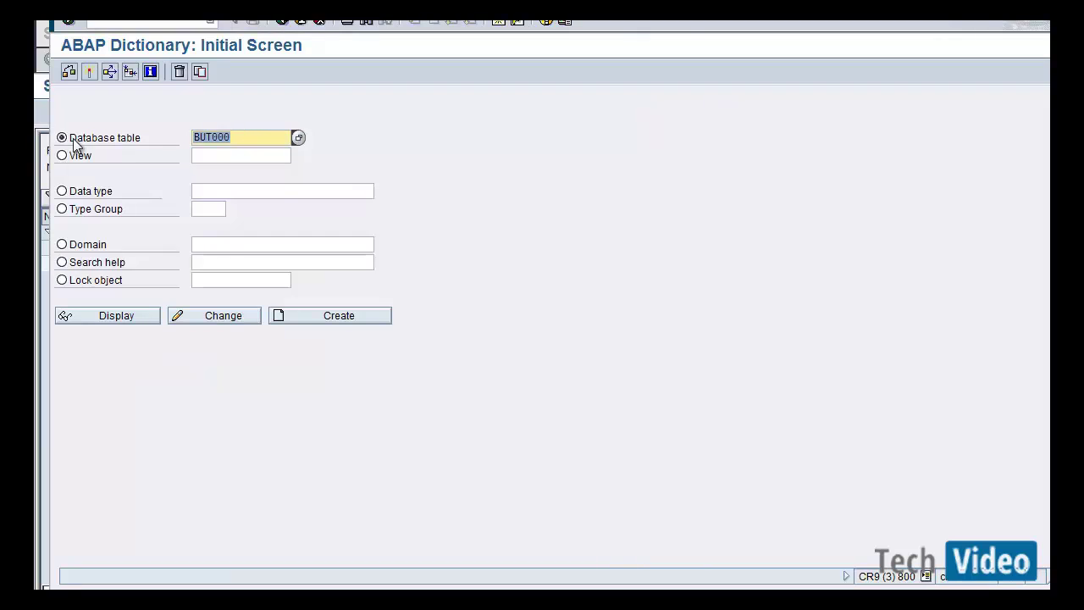
pyautogui.write('crr')
pyautogui.press('BackSpace')
pyautogui.press('Down')
pyautogui.press('Return')
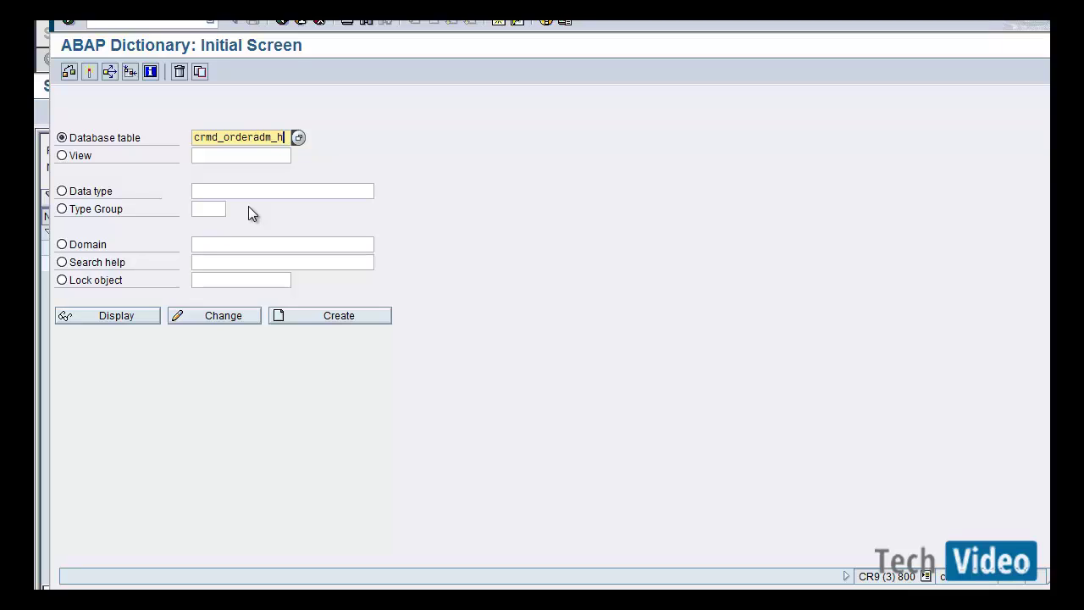
pyautogui.click(138, 318)
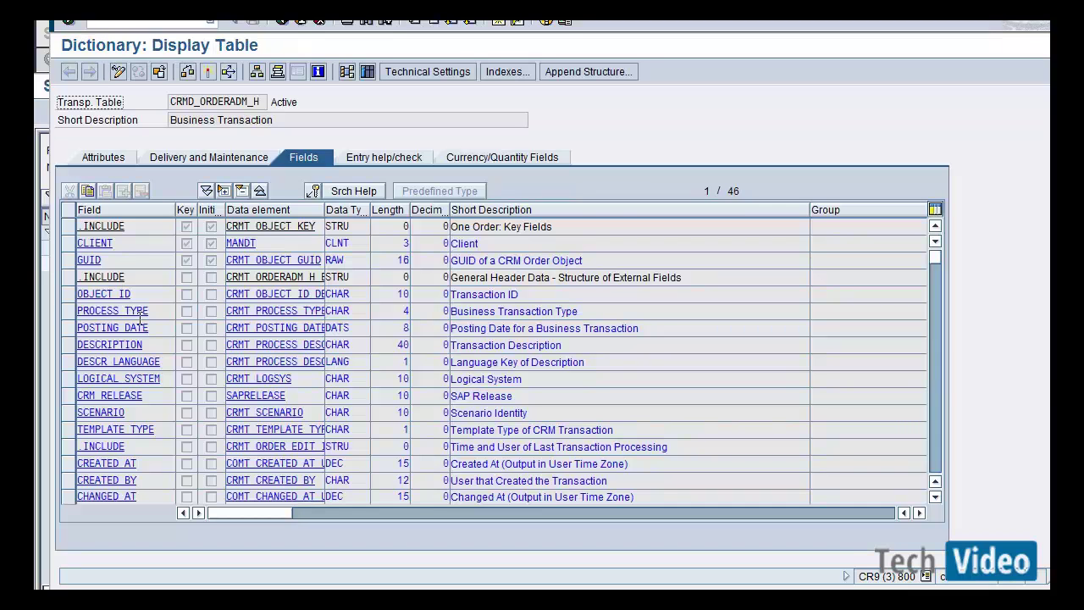
pyautogui.hotkey('alt', 'Tab')
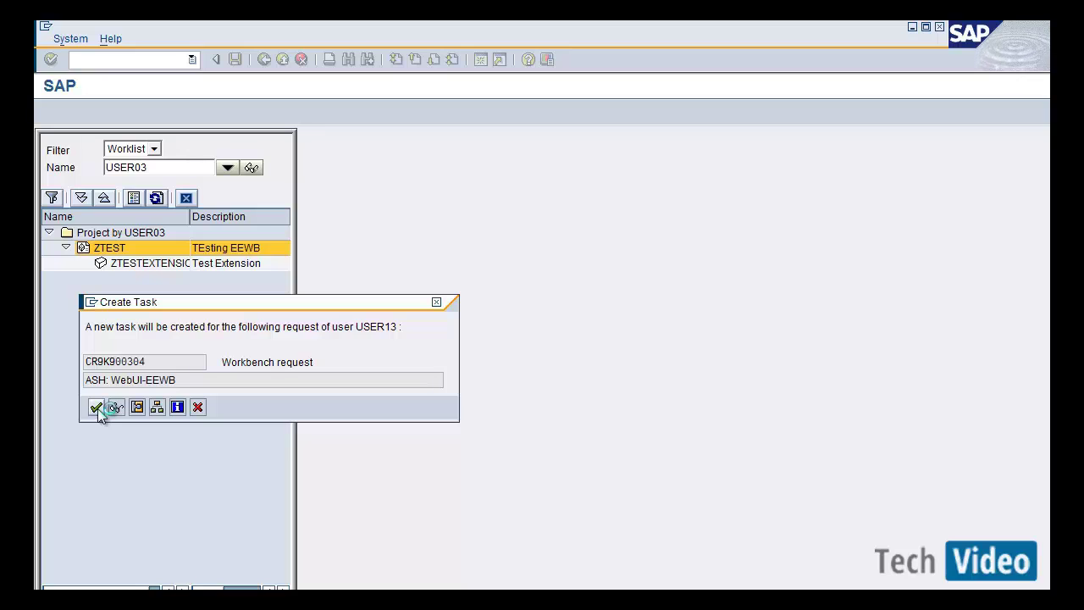
# Step: Switch to the ABAP Dictionary session, display table CRMD_ORDERADM_H and search its component list for comp
pyautogui.hotkey('alt', 'Tab')
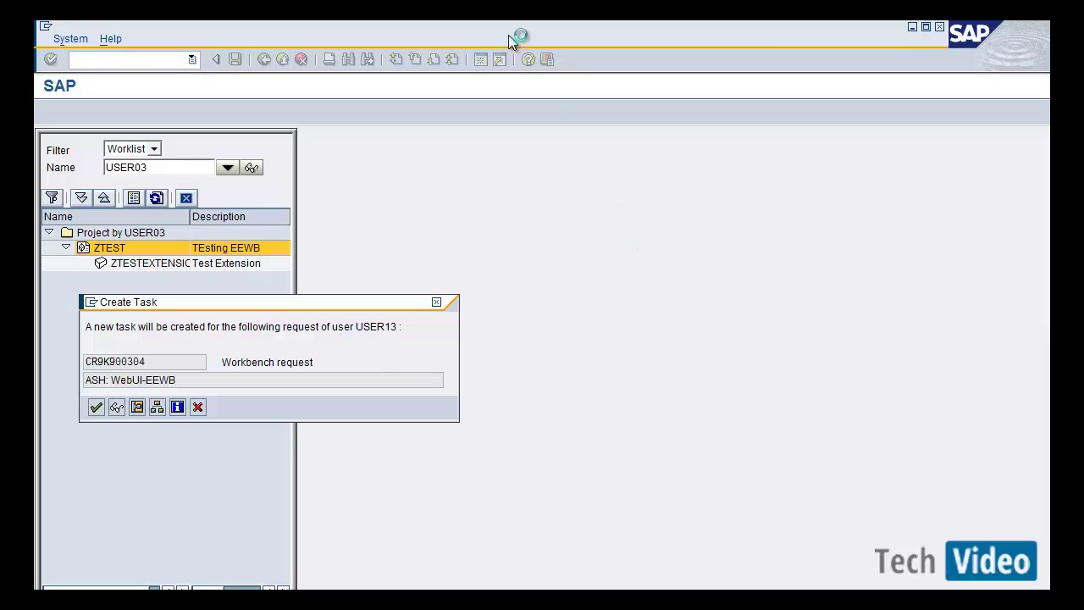
pyautogui.hotkey('alt', 'Tab')
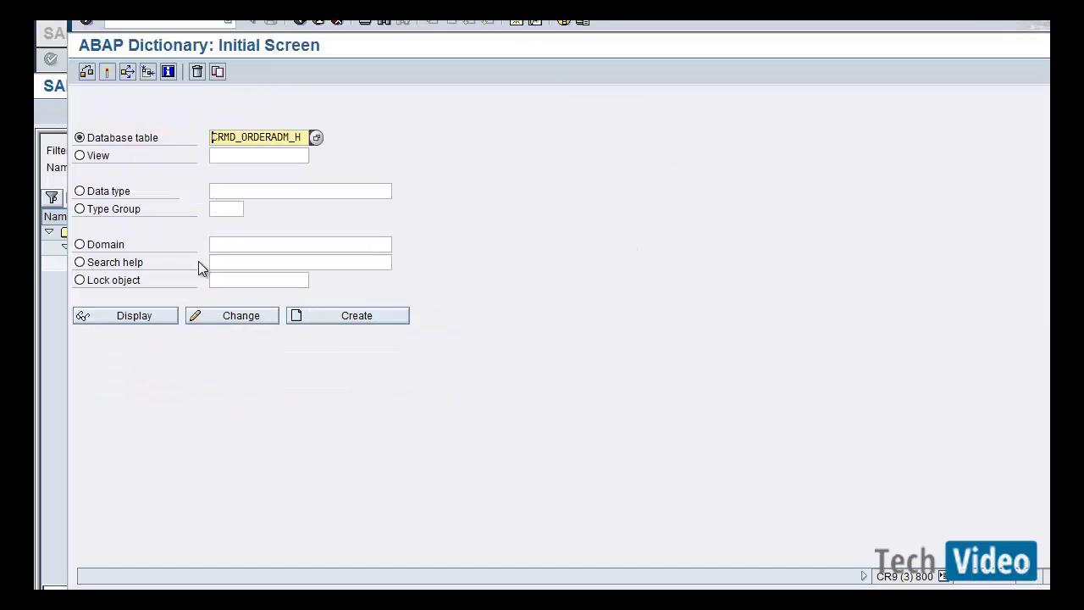
pyautogui.click(145, 315)
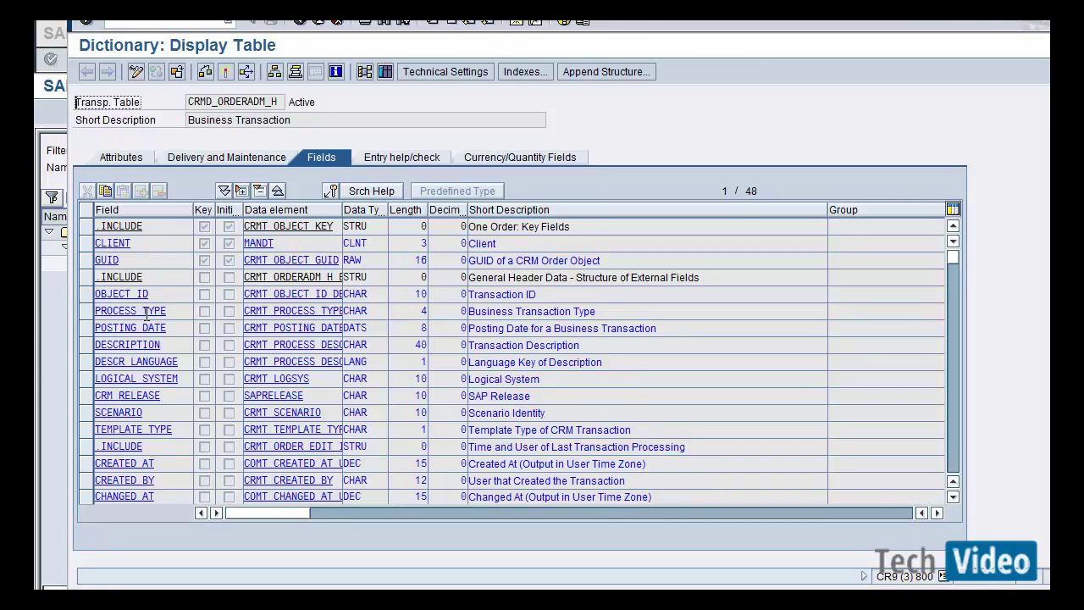
pyautogui.hotkey('ctrl', 'f')
pyautogui.write('com')
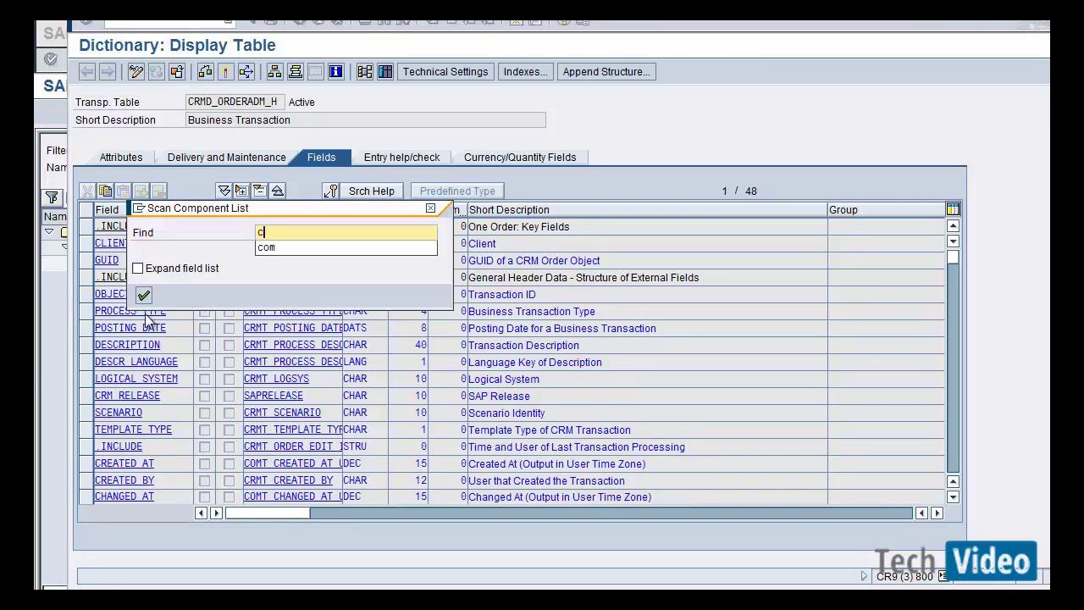
pyautogui.write('p')
pyautogui.press('Return')
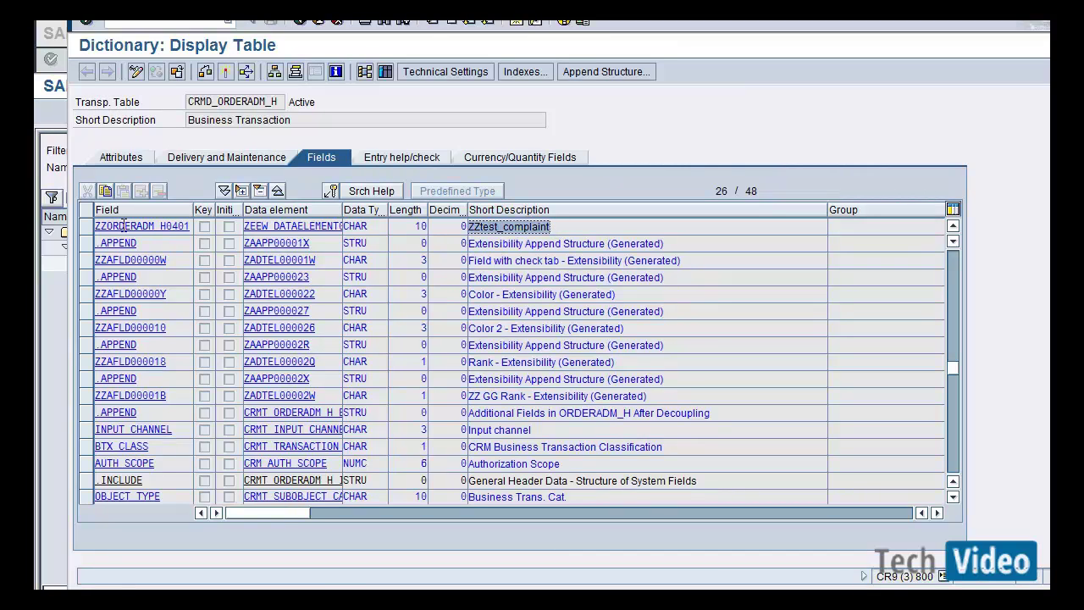
# Step: Examine the ZZtest_complaint row in CRMD_ORDERADM_H, including its field name, data element, data type, length and short description
pyautogui.click(99, 226)
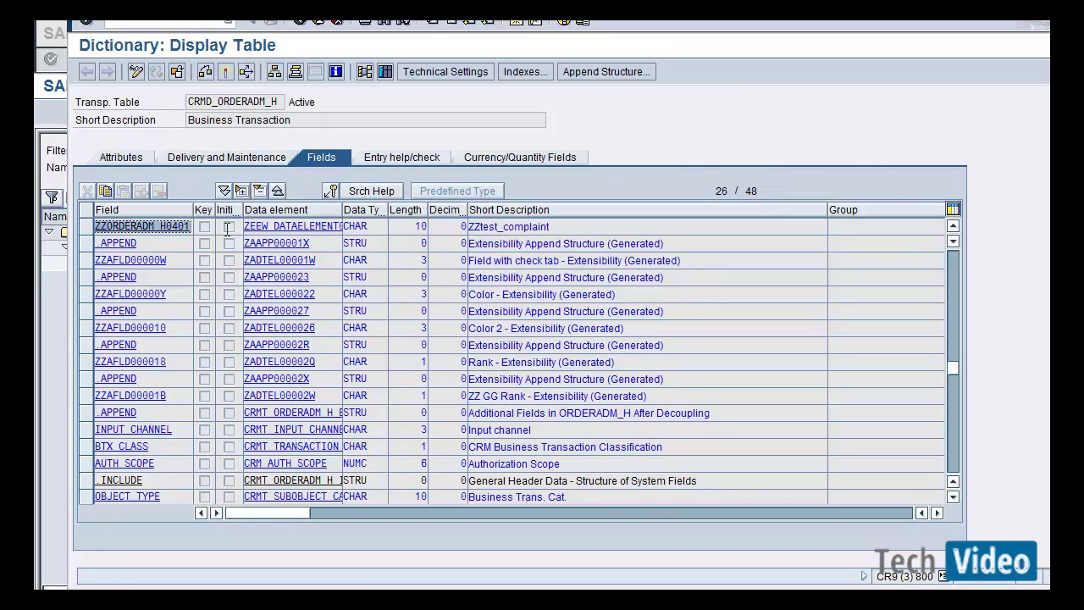
pyautogui.click(158, 227)
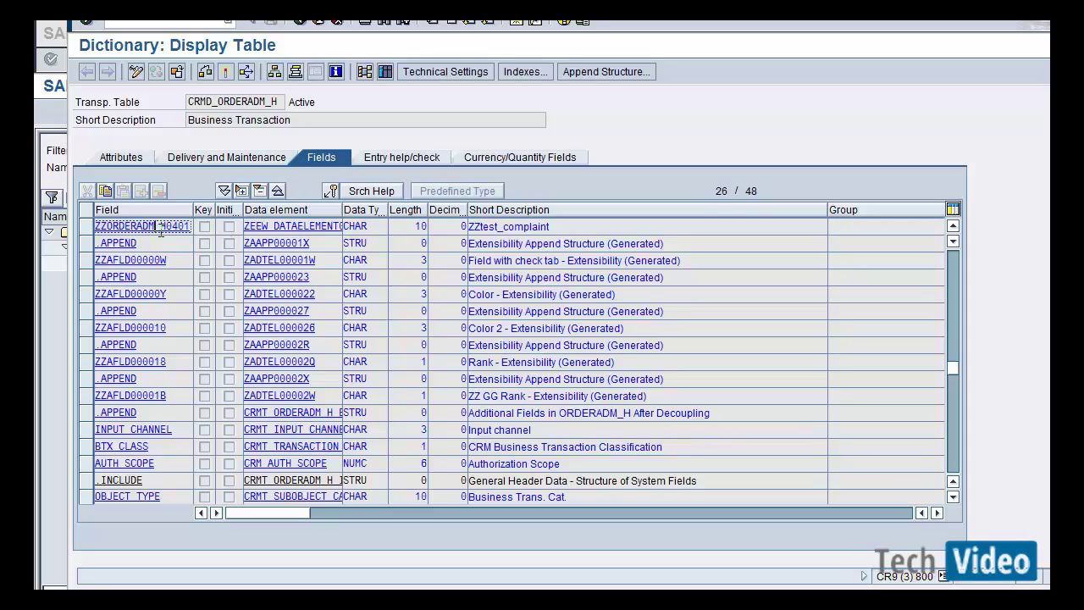
pyautogui.click(251, 226)
pyautogui.click(375, 226)
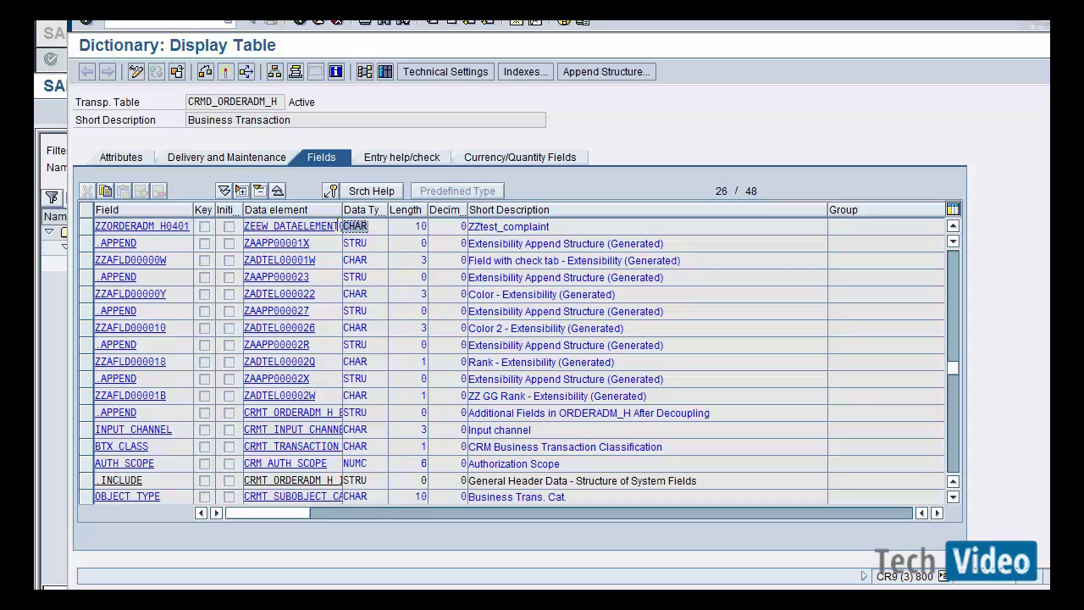
pyautogui.click(396, 226)
pyautogui.click(550, 226)
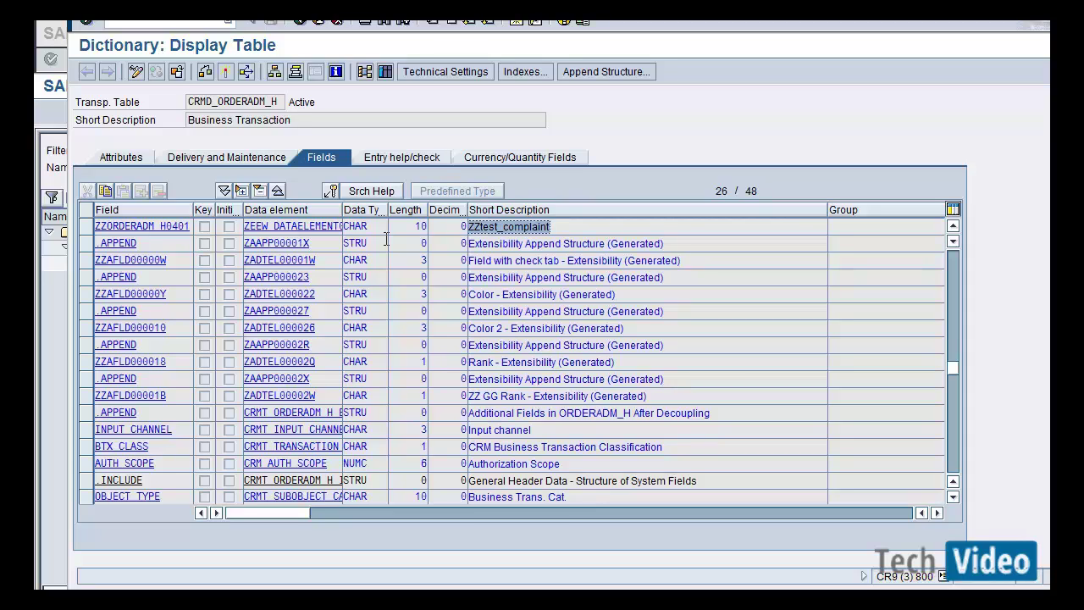
pyautogui.click(324, 230)
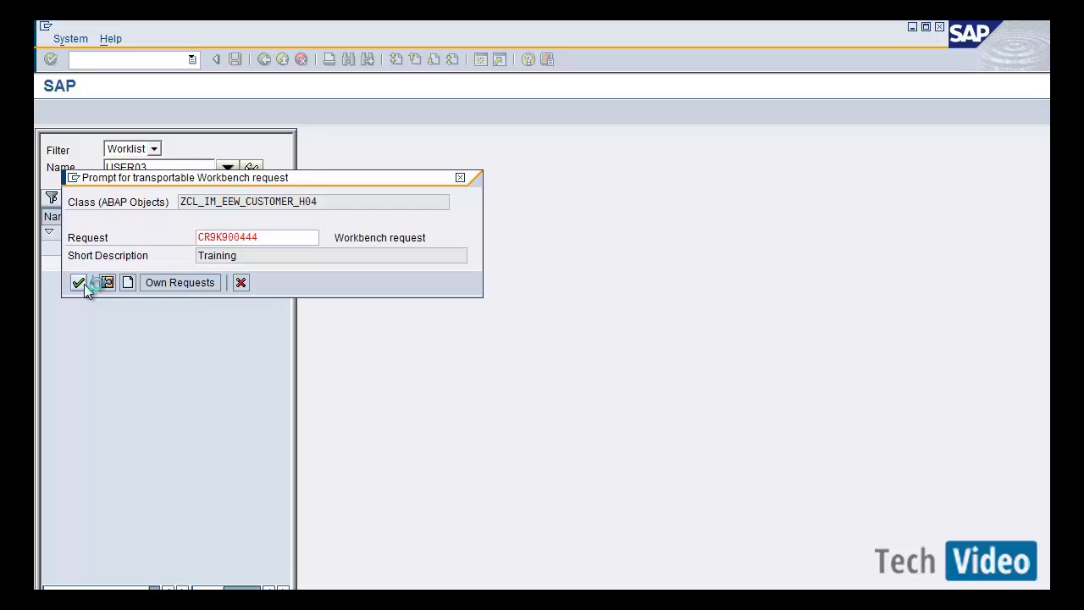
# Step: Recheck the data element and length of ZZtest_complaint in the ABAP Dictionary session and return to the enhancement workbench session
pyautogui.hotkey('alt', 'Tab')
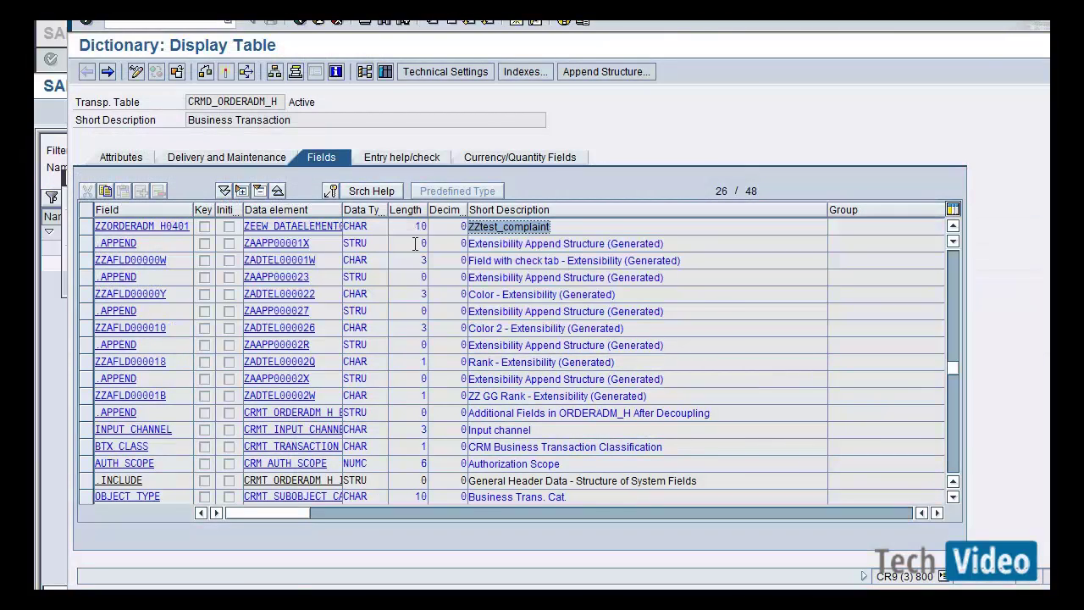
pyautogui.hotkey('alt', 'Tab')
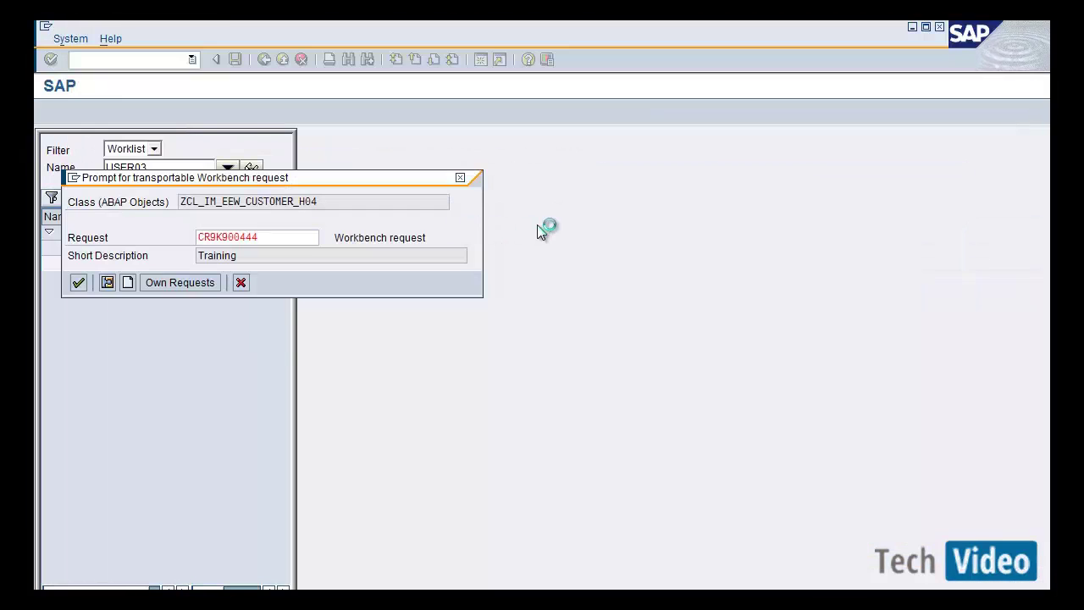
pyautogui.hotkey('alt', 'Tab')
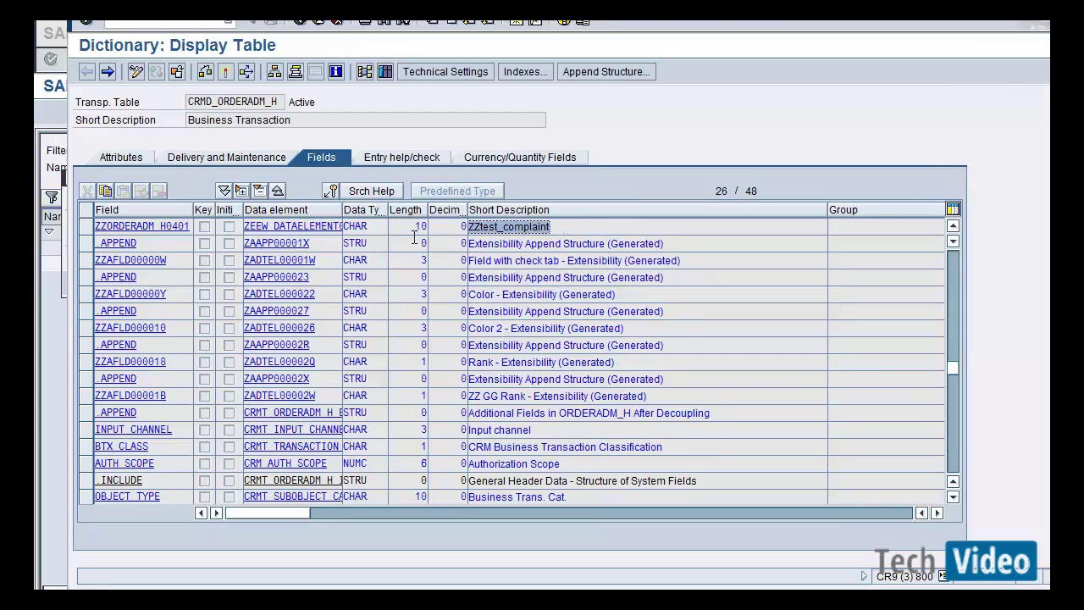
pyautogui.click(340, 226)
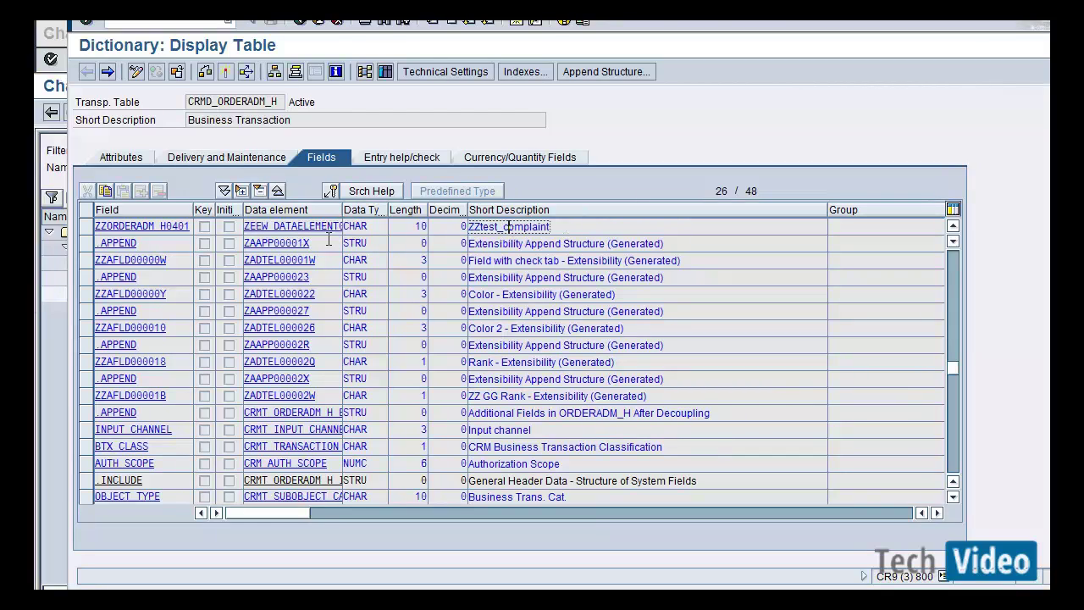
pyautogui.click(418, 226)
pyautogui.hotkey('alt', 'Tab')
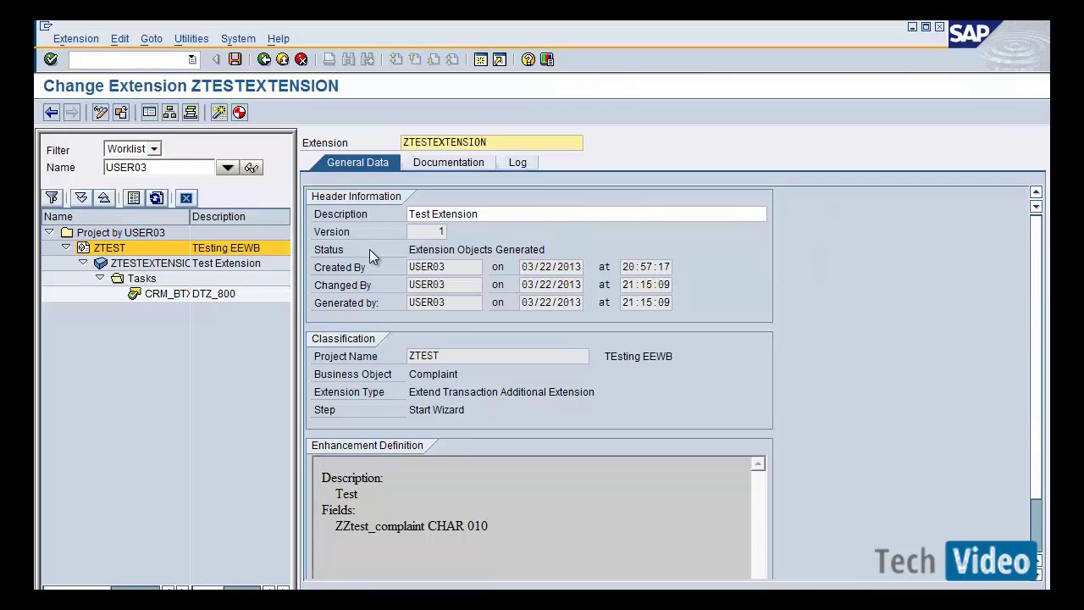
# Step: Review the ZTEST project's extension and task, and the name, type and length of ZZtest_complaint in the enhancement definition
pyautogui.click(123, 250)
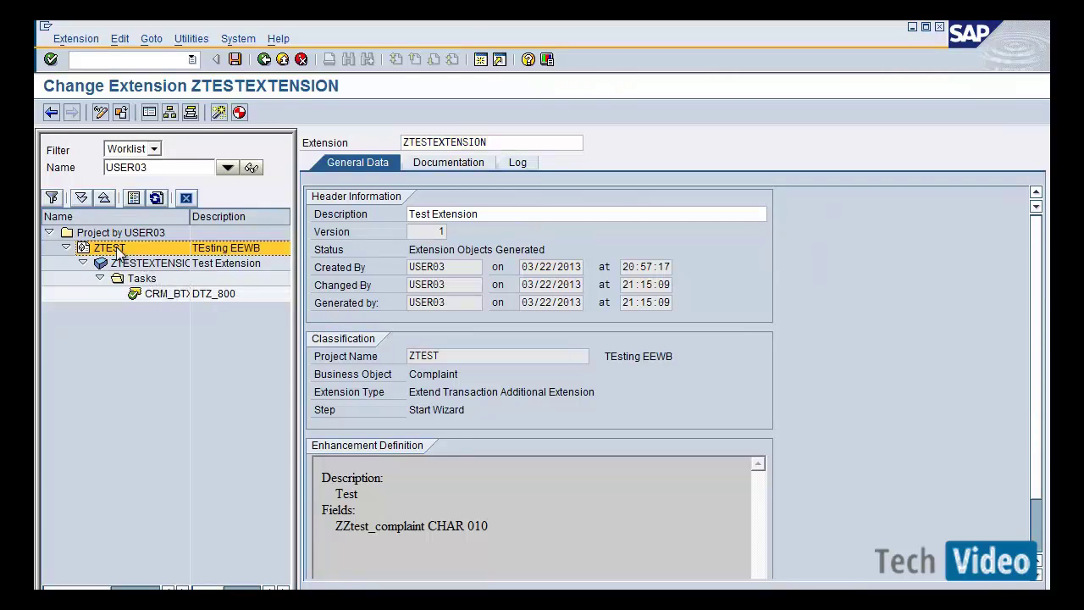
pyautogui.click(127, 265)
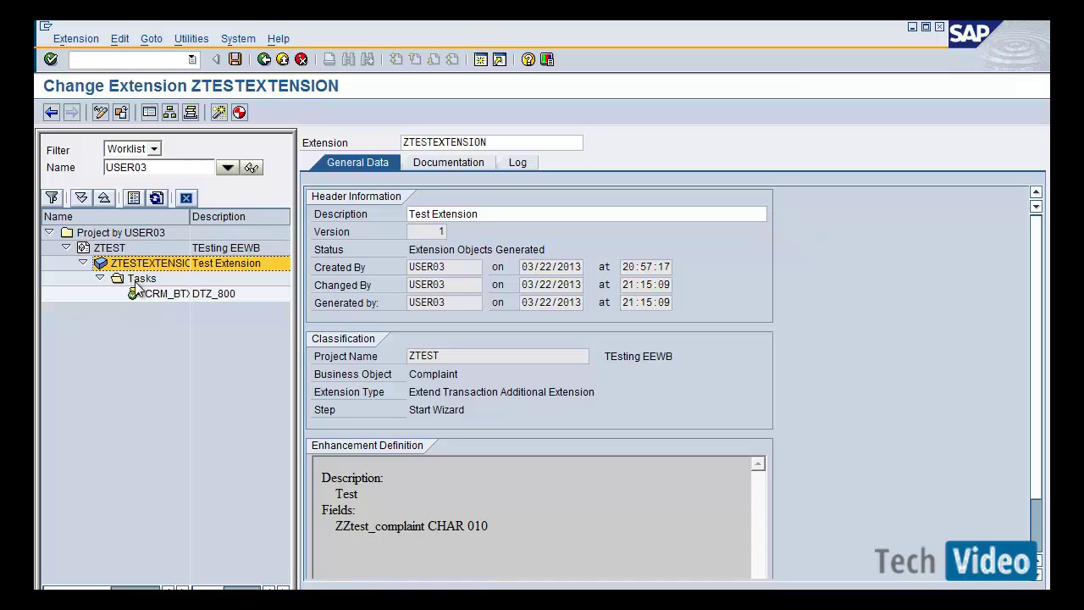
pyautogui.click(135, 282)
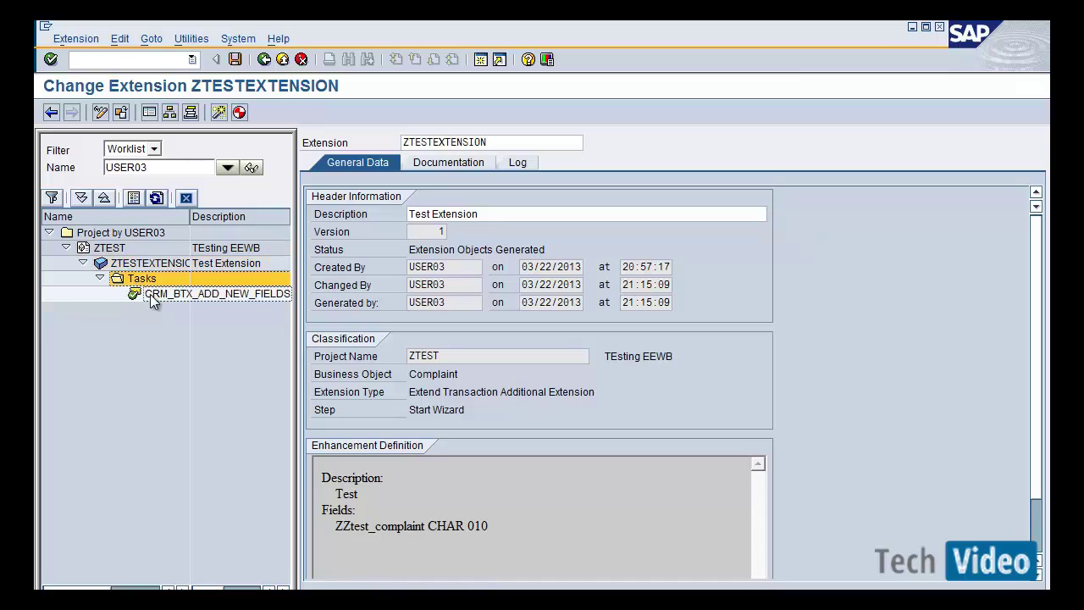
pyautogui.click(150, 295)
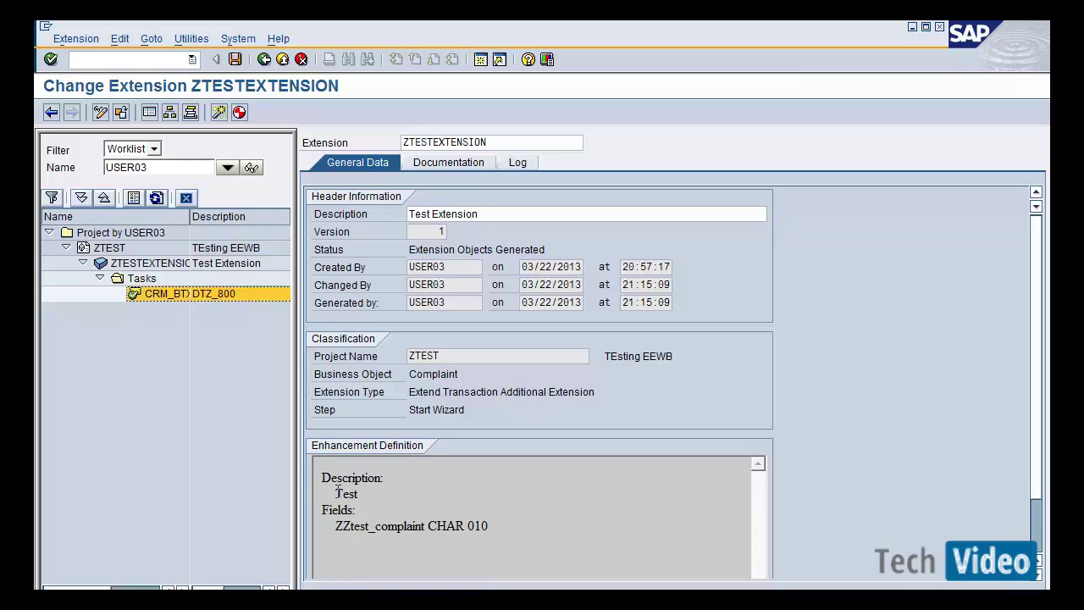
pyautogui.moveTo(334, 493); pyautogui.dragTo(423, 526)
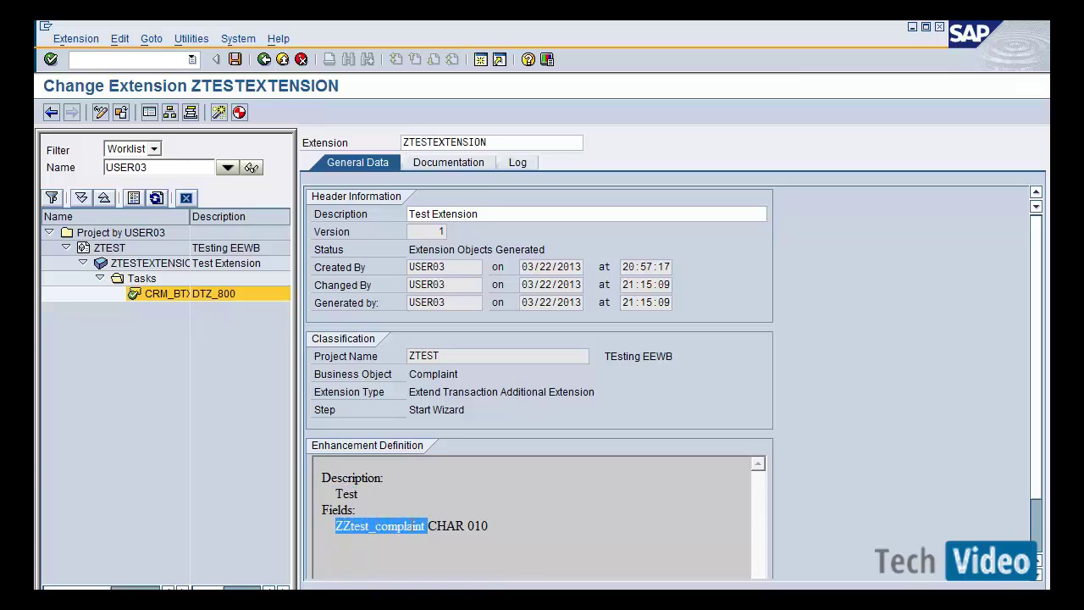
pyautogui.click(428, 528)
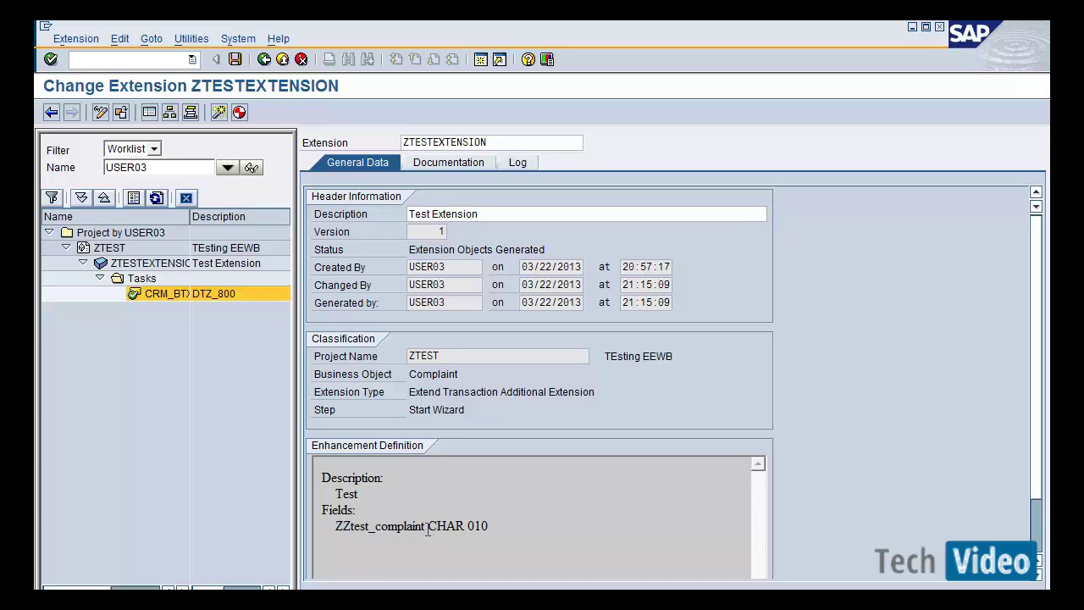
pyautogui.moveTo(428, 526); pyautogui.dragTo(497, 526)
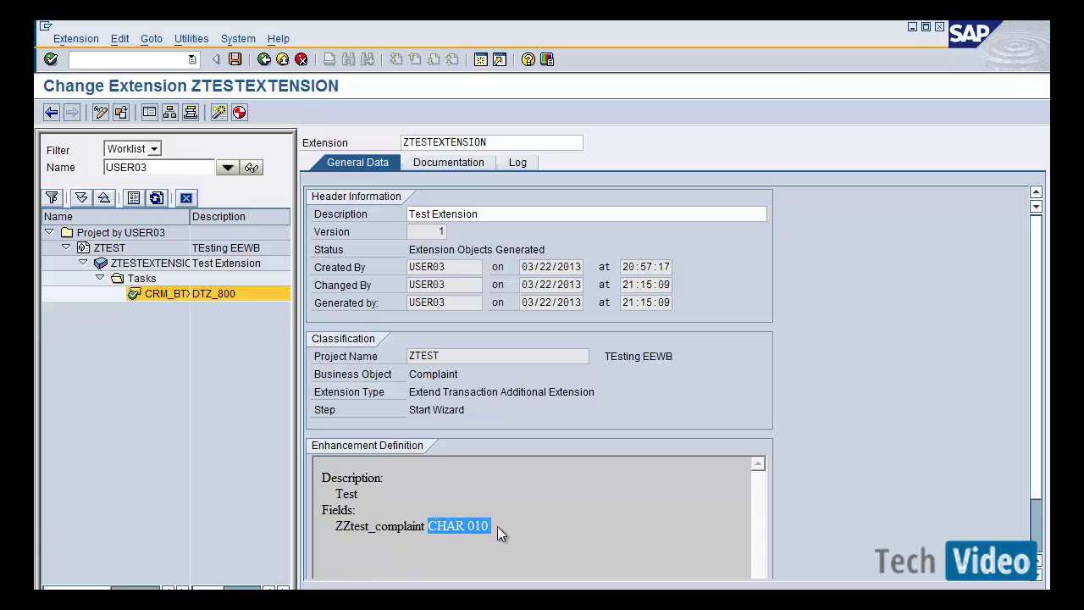
# Step: Display the CRM_BTX_ADD_NEW_FIELDS task of ZTESTEXTENSION and look through its list of generated objects and its status
pyautogui.click(194, 296)
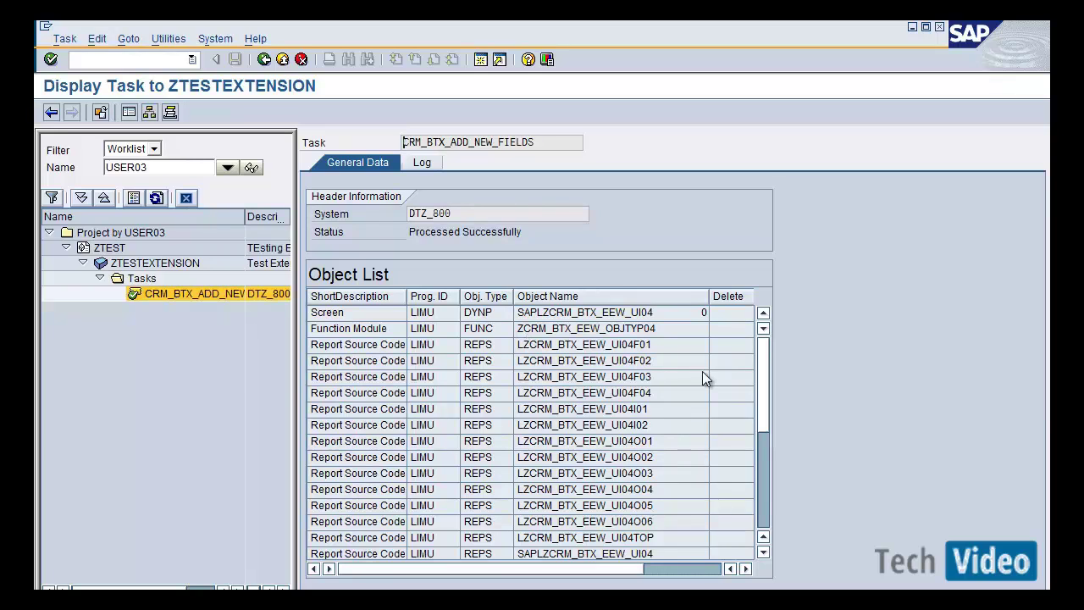
pyautogui.click(761, 450)
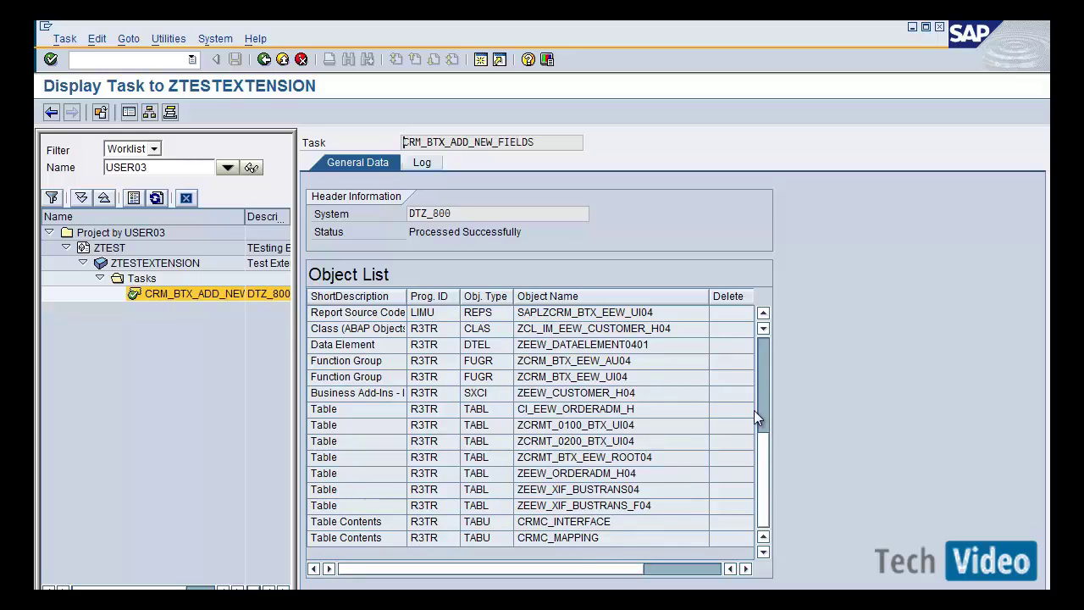
pyautogui.click(764, 347)
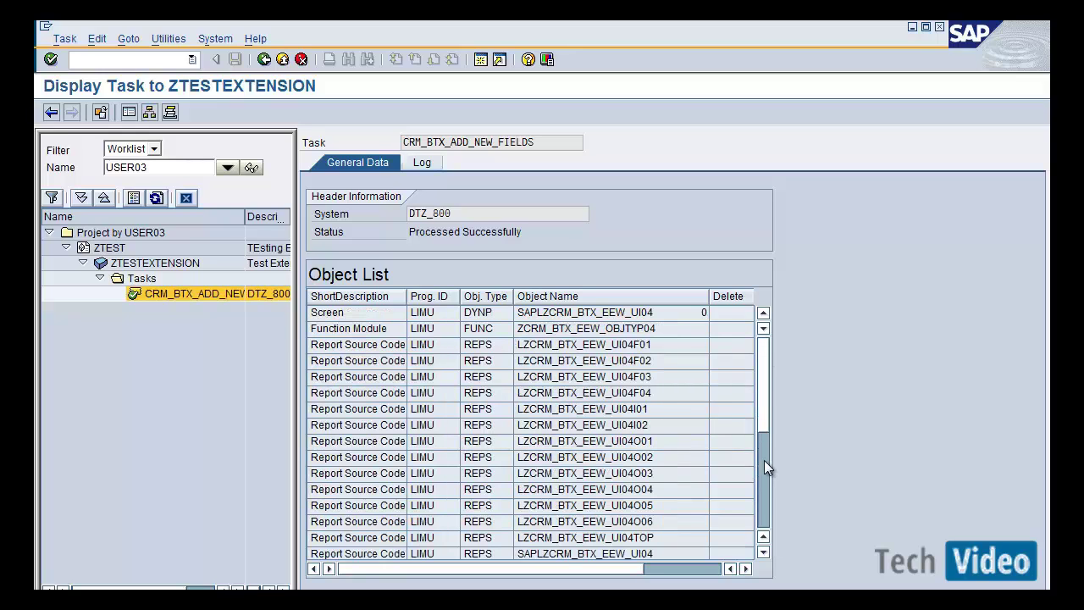
pyautogui.click(764, 460)
pyautogui.click(763, 343)
pyautogui.moveTo(525, 234); pyautogui.dragTo(371, 270)
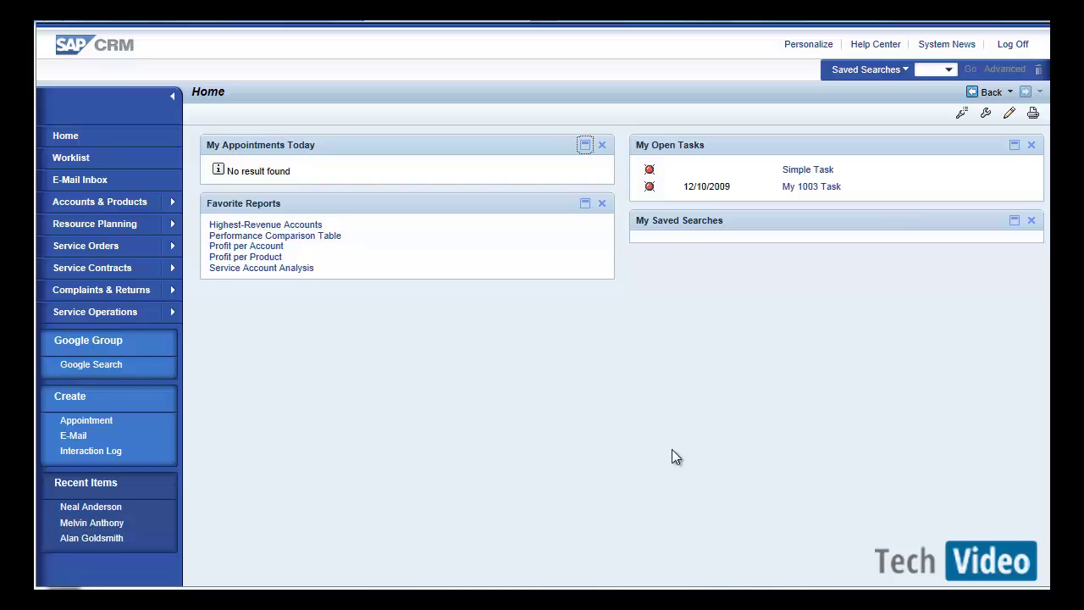
# Step: Open the Complaints & Returns work center in the CRM Web UI and start creating a complaint
pyautogui.click(127, 291)
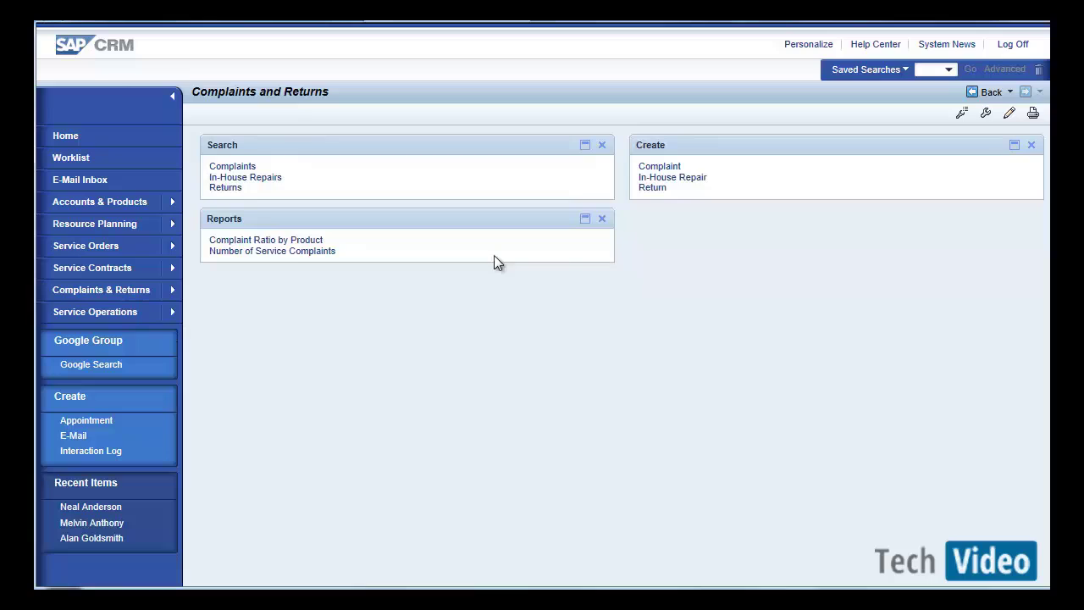
pyautogui.click(659, 169)
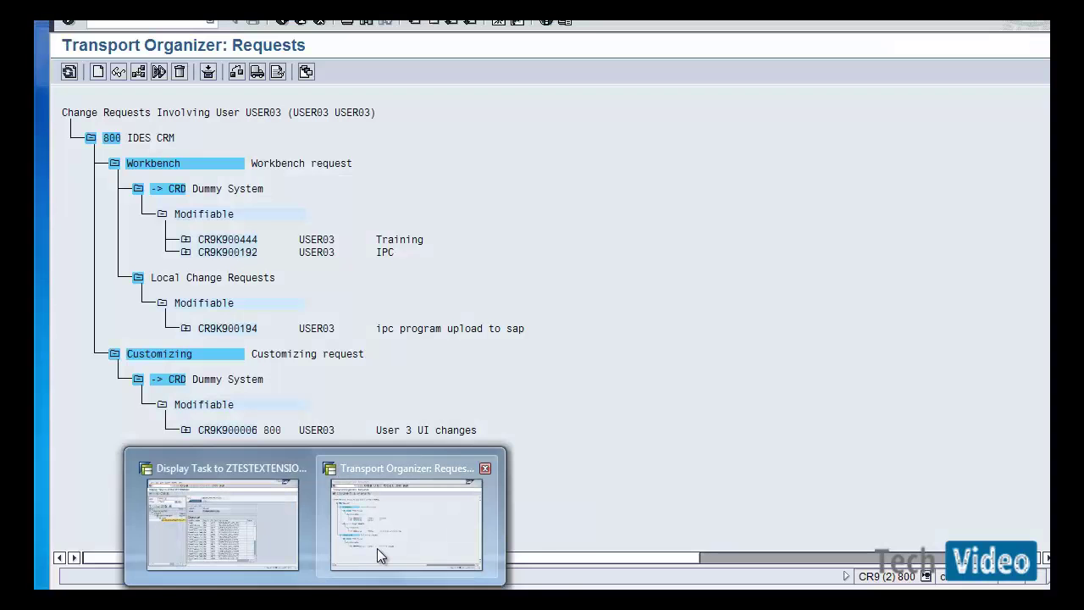
# Step: Switch to the Transport Organizer session, exit to the SAP Easy Access screen and start transaction AXTSYS
pyautogui.click(377, 550)
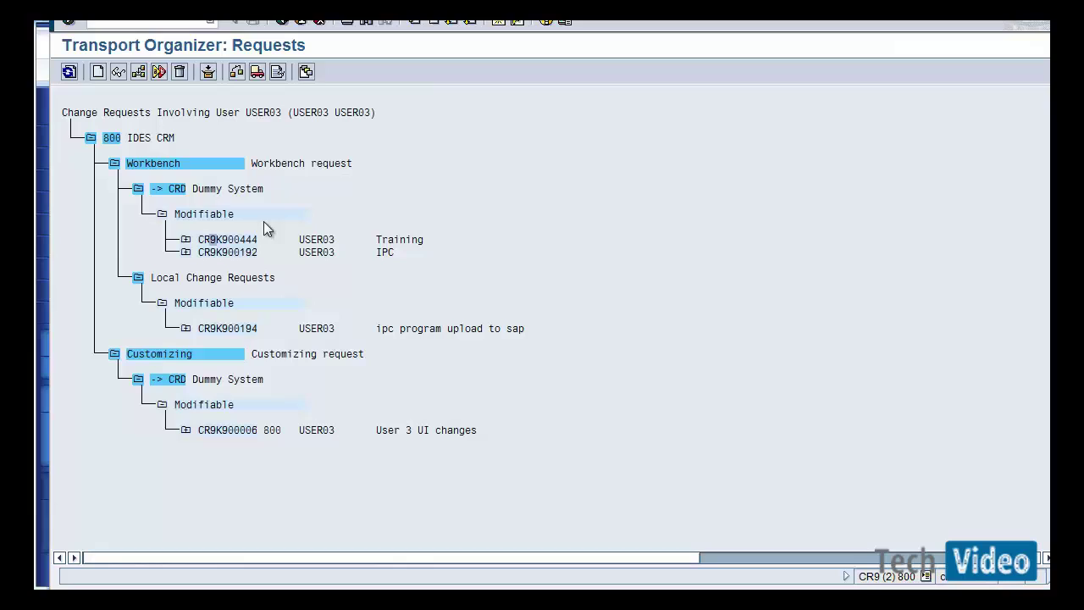
pyautogui.click(302, 21)
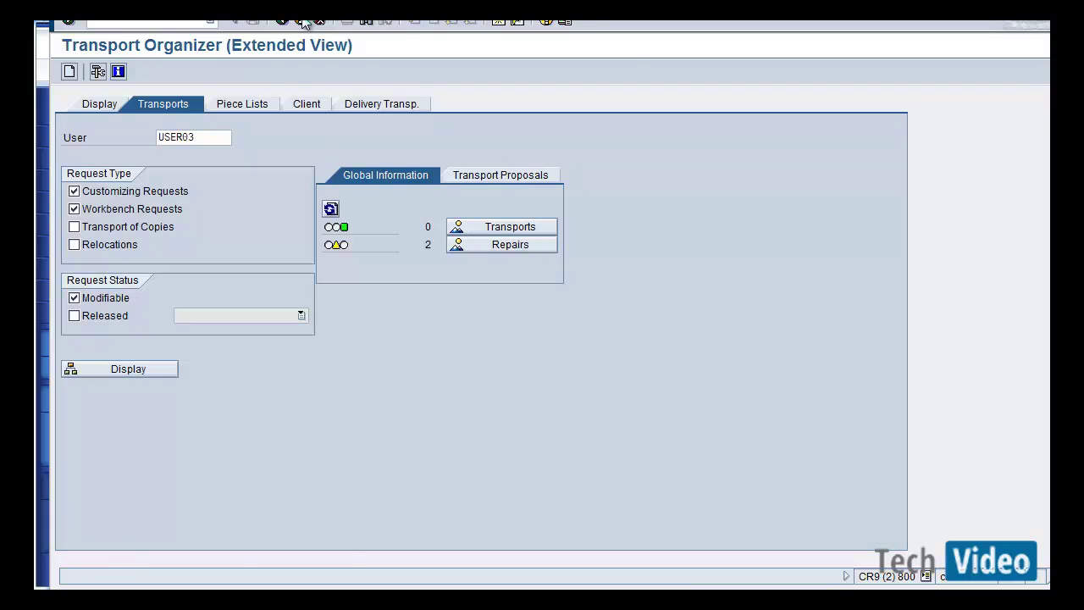
pyautogui.click(303, 21)
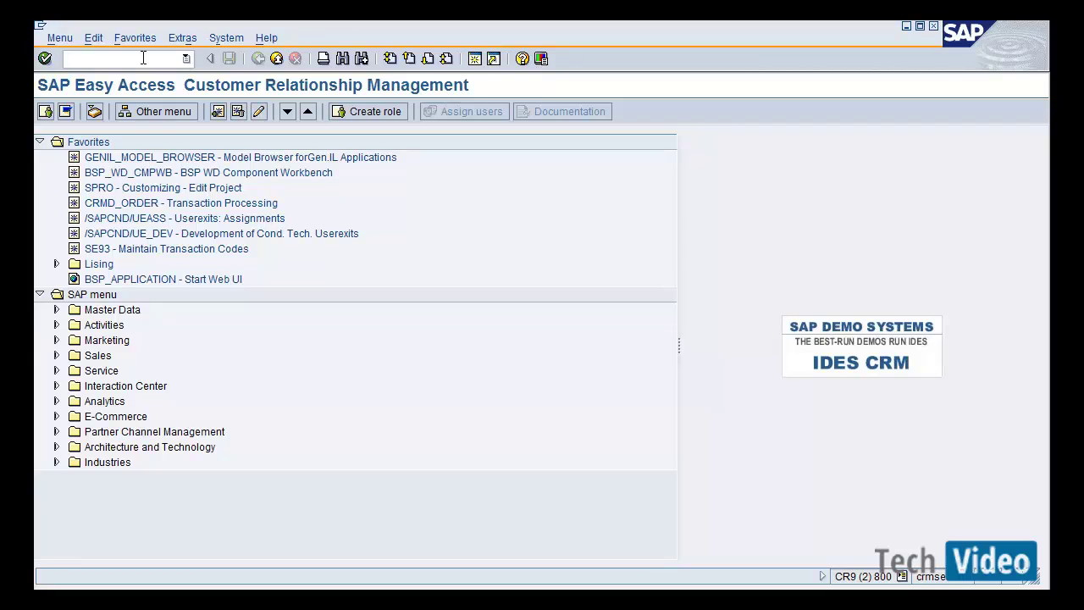
pyautogui.write('AXTSYS')
pyautogui.press('Return')
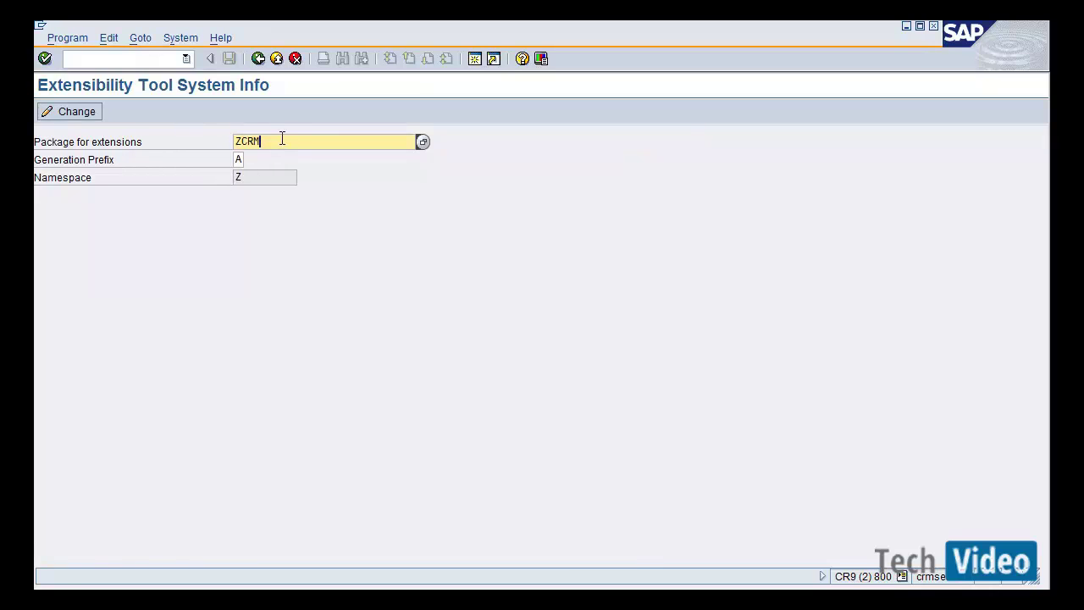
# Step: Examine the package for extensions, the namespace and the generation prefix in the Extensibility Tool System Info
pyautogui.moveTo(282, 139); pyautogui.dragTo(207, 178)
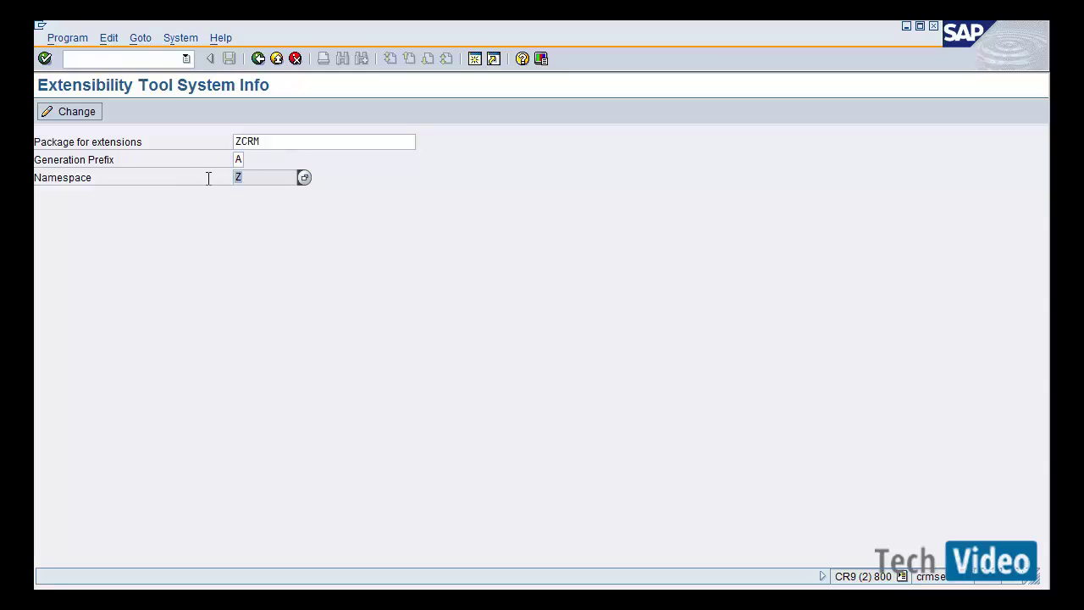
pyautogui.click(273, 143)
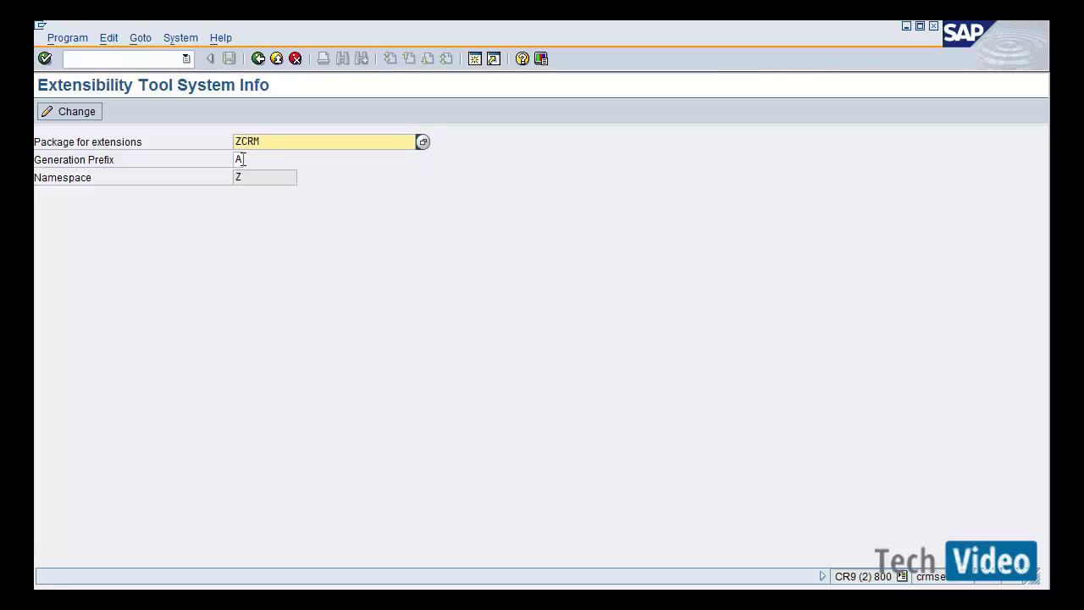
pyautogui.click(242, 159)
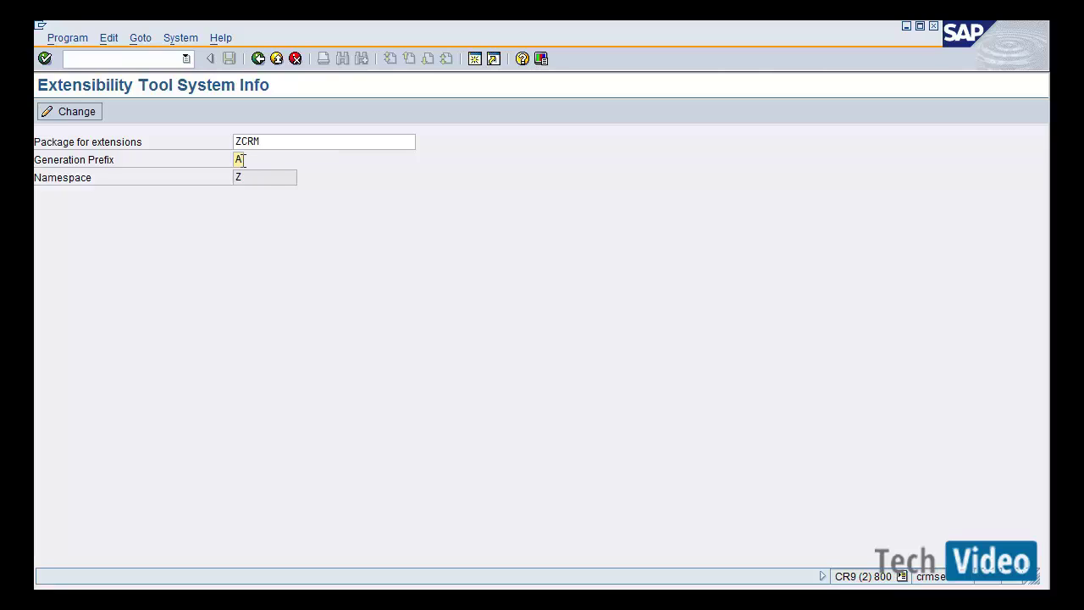
# Step: Recheck the namespace and the package for extensions in the Extensibility Tool System Info
pyautogui.click(244, 178)
pyautogui.moveTo(259, 138); pyautogui.dragTo(224, 139)
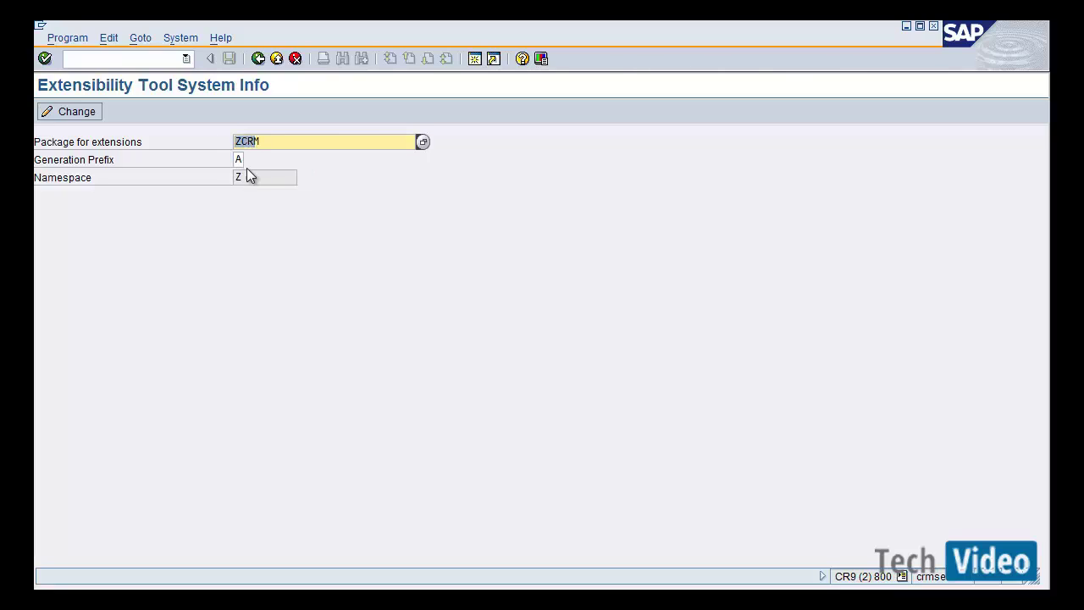
pyautogui.moveTo(246, 176); pyautogui.dragTo(195, 176)
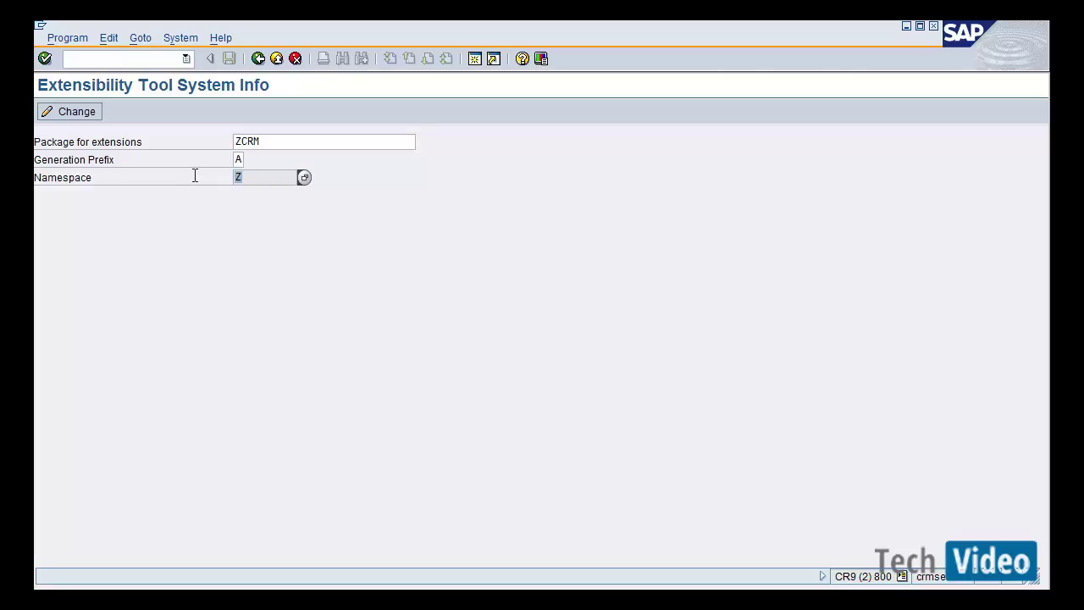
pyautogui.moveTo(252, 177); pyautogui.dragTo(194, 175)
pyautogui.moveTo(264, 140); pyautogui.dragTo(229, 138)
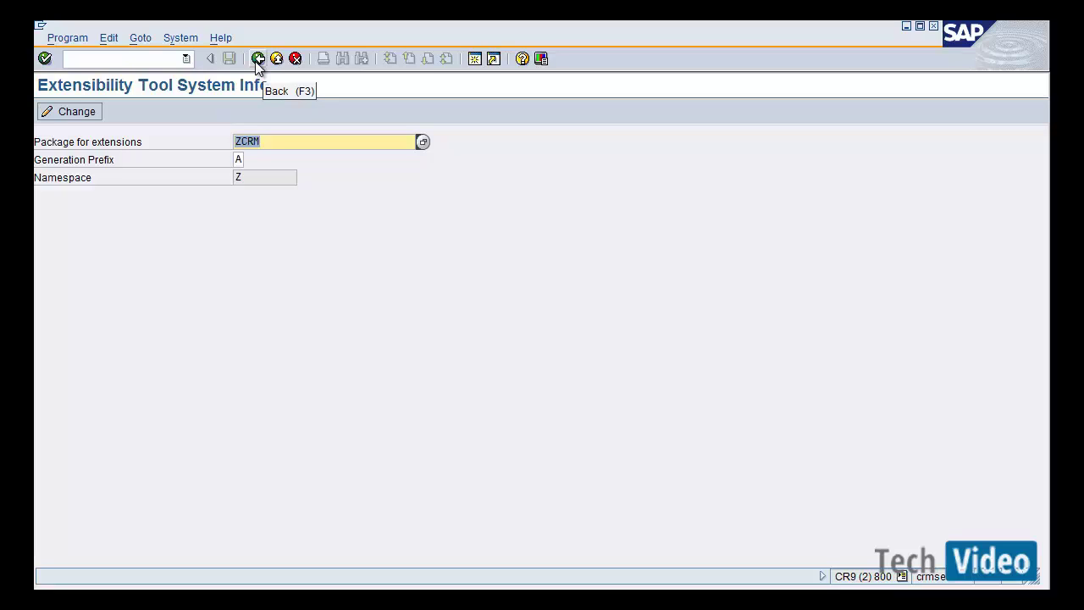
# Step: Switch to the CRM Web UI, create a complaint of transaction type CRMC and open the configuration of its Complaint Details view
pyautogui.hotkey('alt', 'Tab')
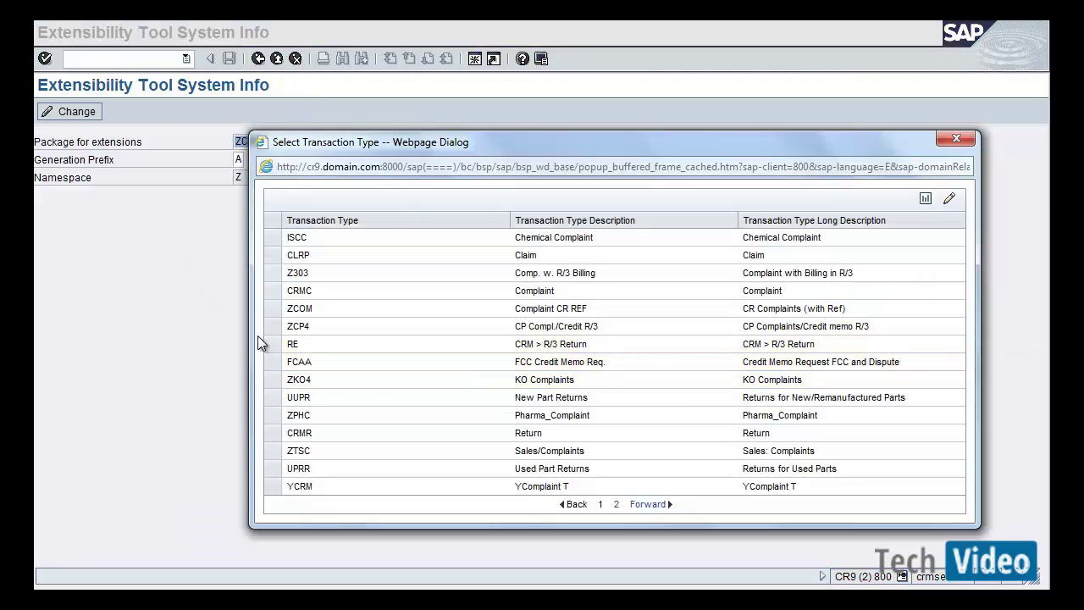
pyautogui.click(269, 291)
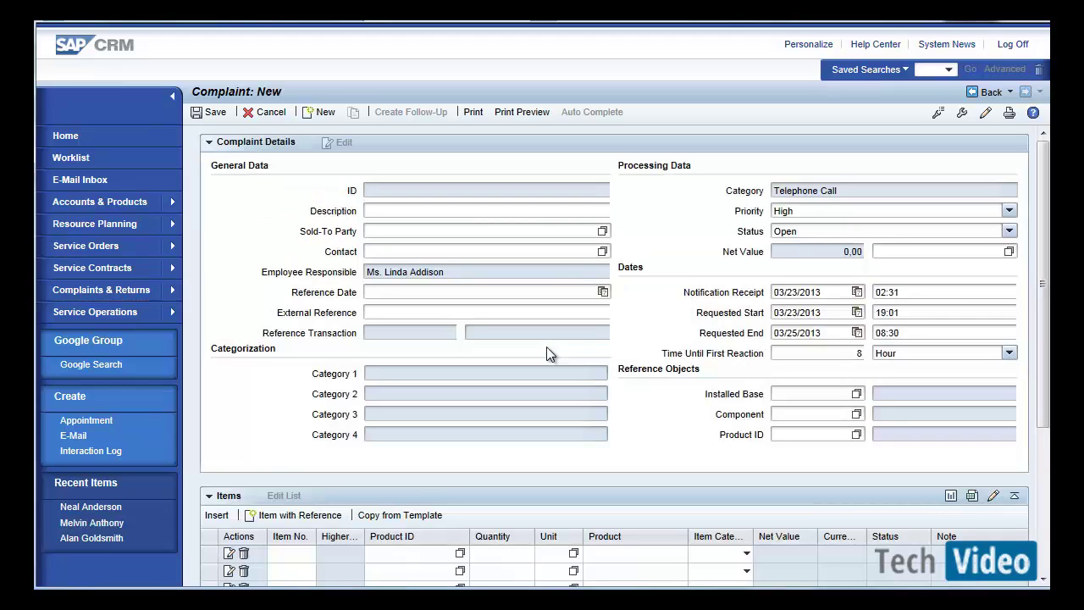
pyautogui.click(938, 113)
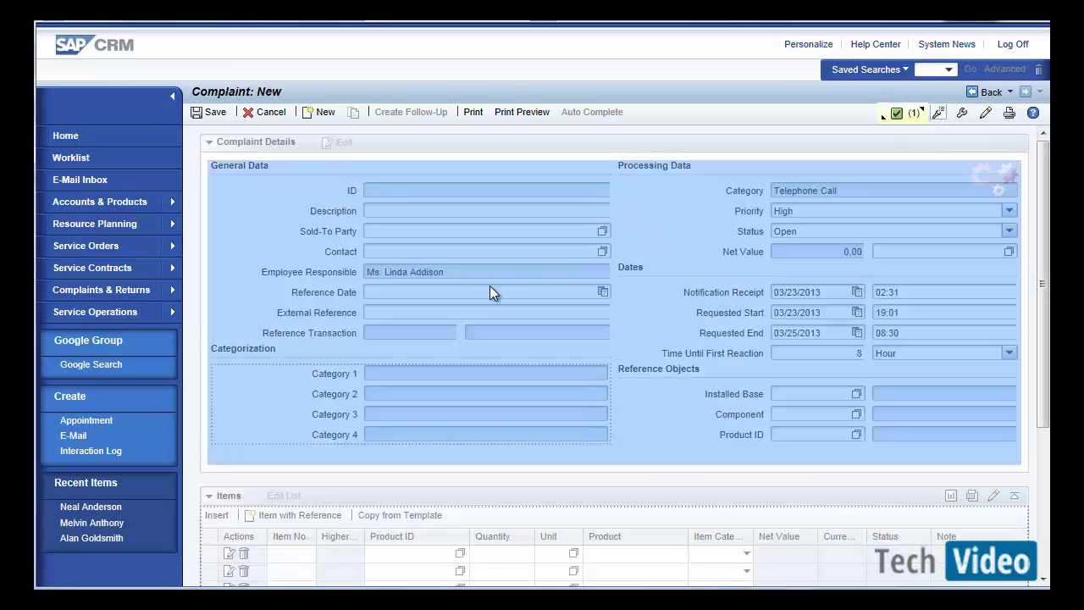
pyautogui.click(489, 286)
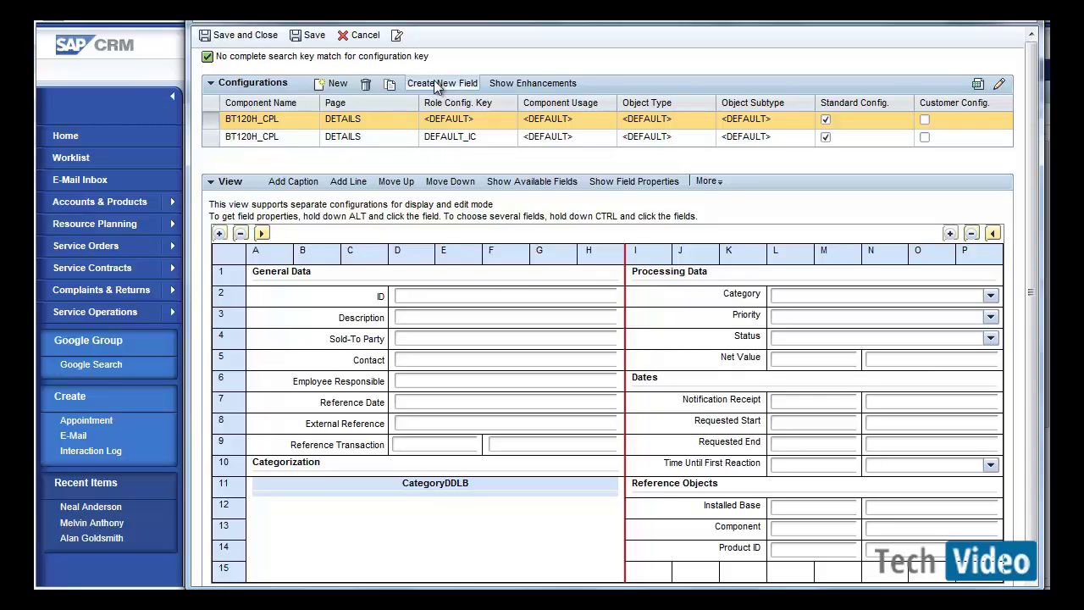
# Step: Review the existing enhancements and custom fields of the service complaint object, and return to the view configuration
pyautogui.click(524, 85)
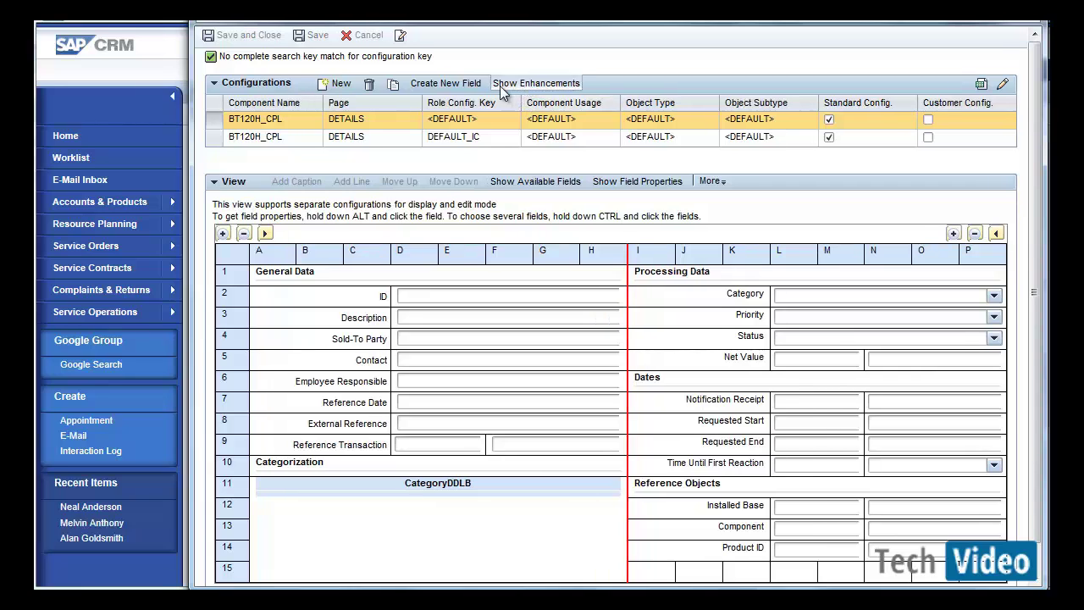
pyautogui.click(554, 84)
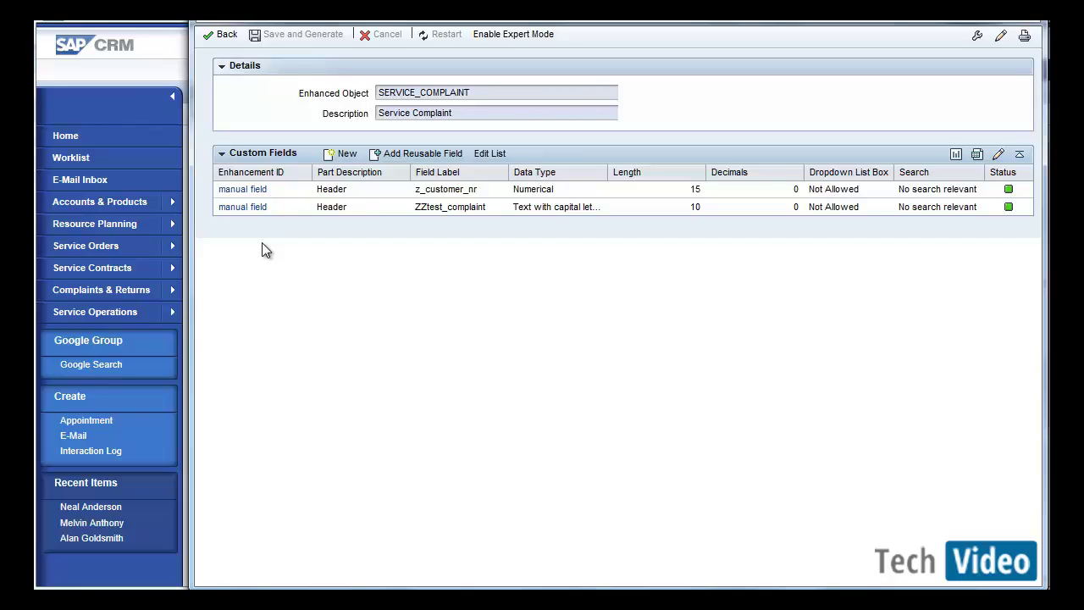
pyautogui.click(225, 44)
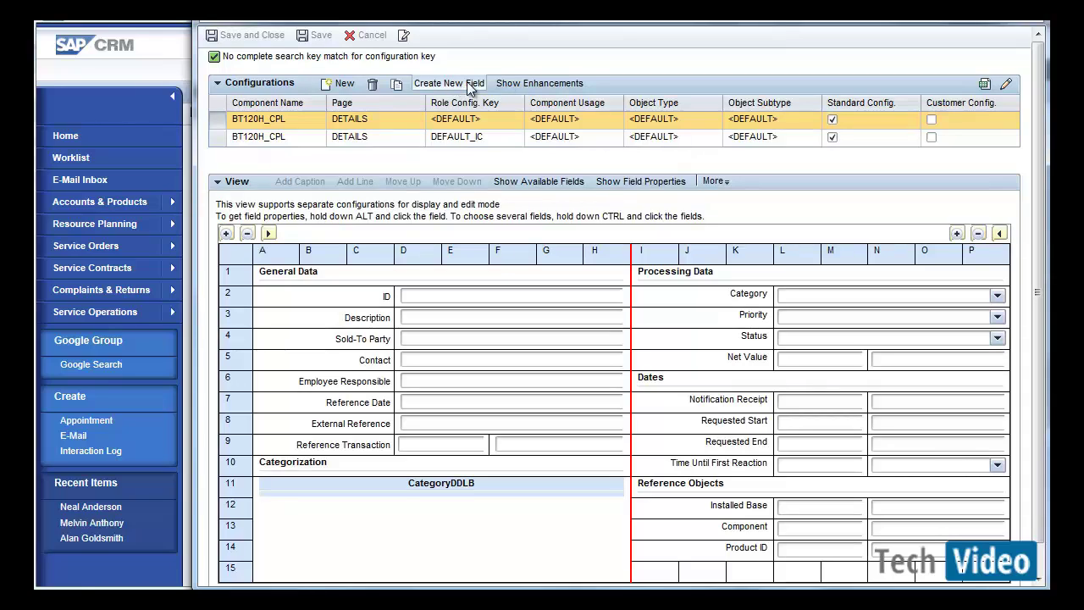
pyautogui.click(510, 85)
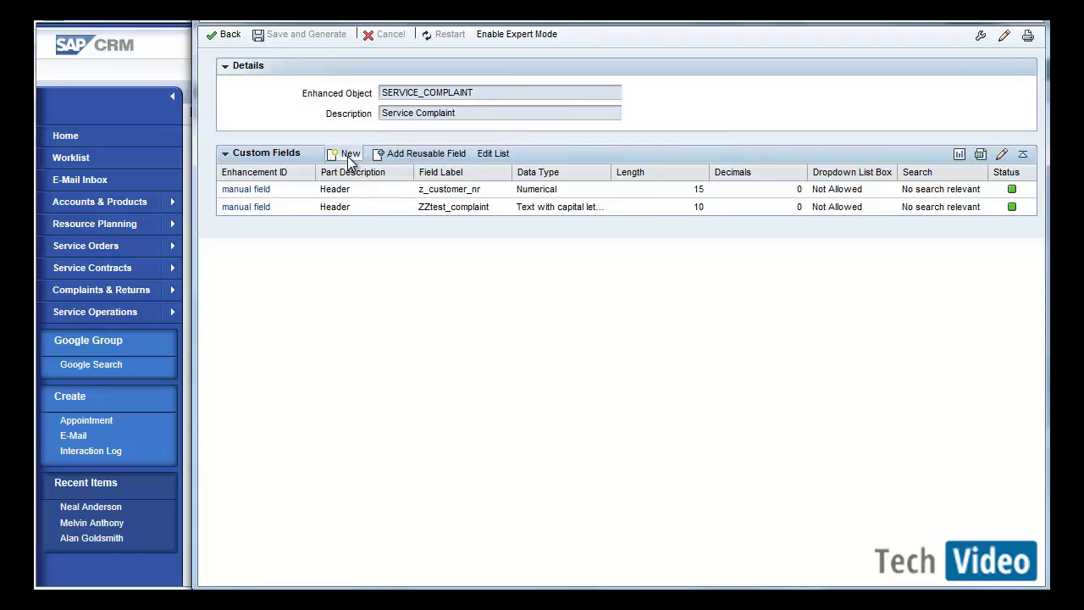
pyautogui.click(230, 37)
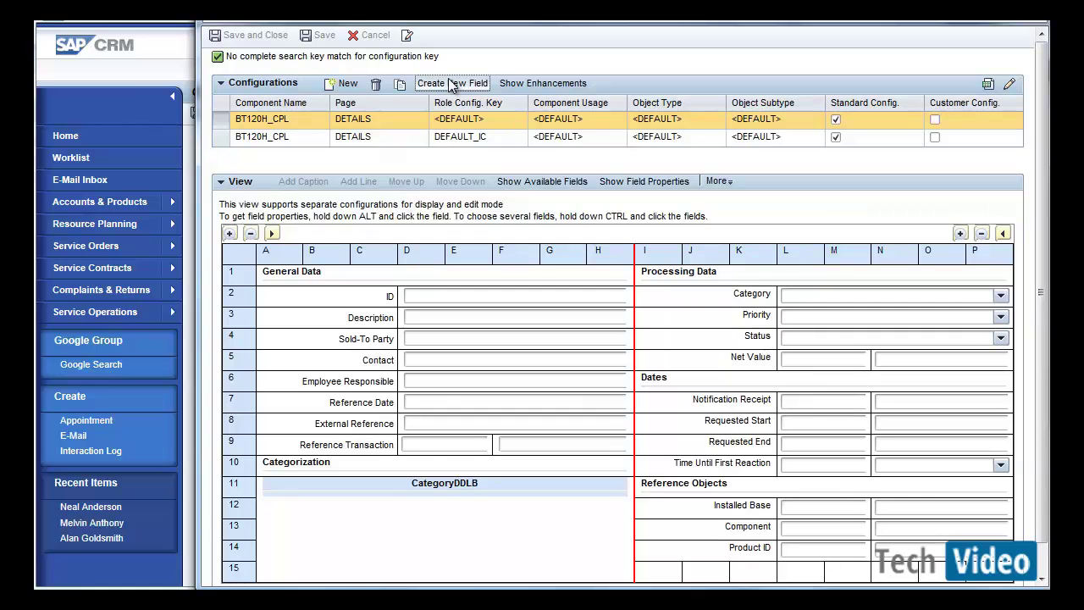
# Step: Start a new field from the view configuration, look through the available object parts and choose CUSTOMER_H (Customer Header Data)
pyautogui.click(450, 82)
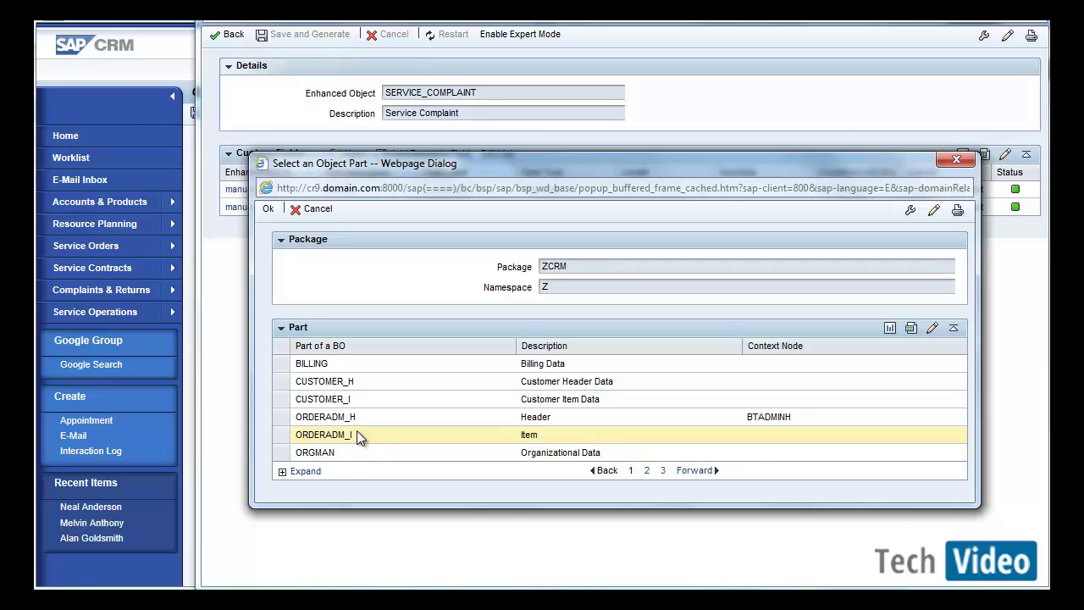
pyautogui.click(280, 388)
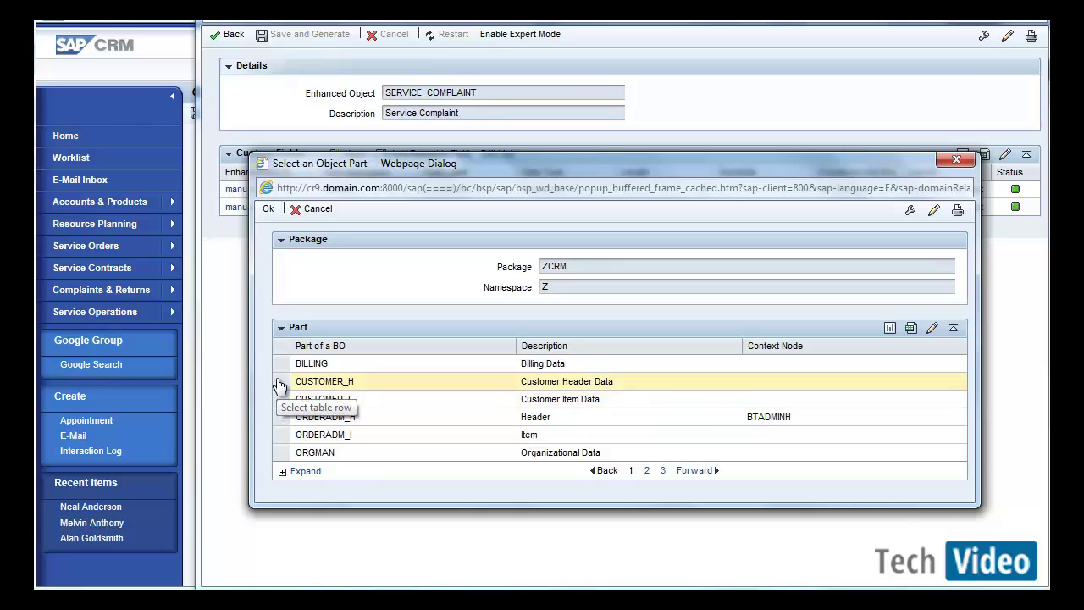
pyautogui.click(280, 386)
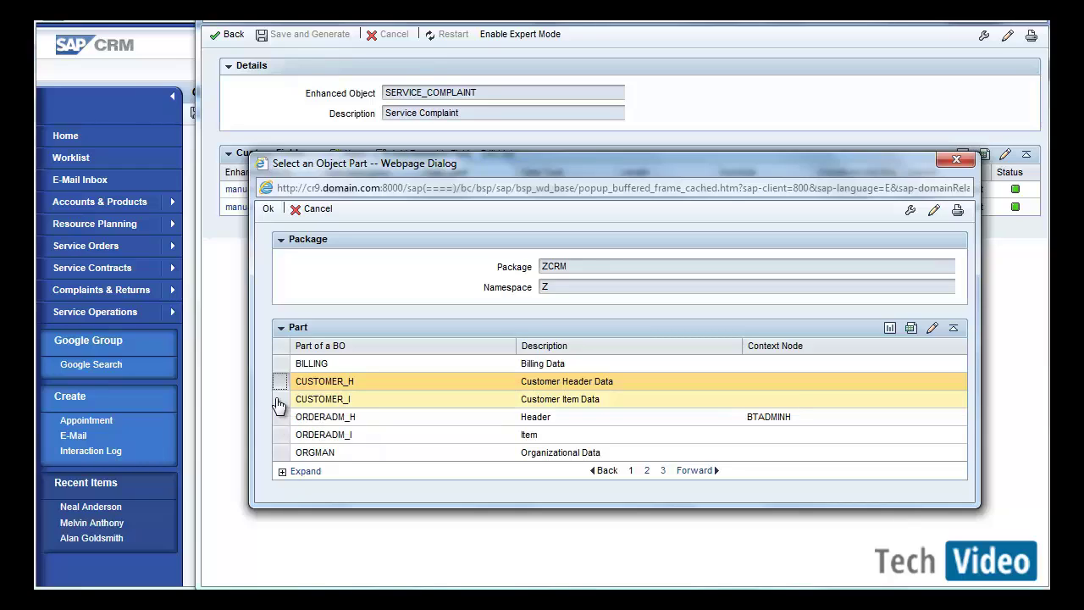
pyautogui.click(648, 472)
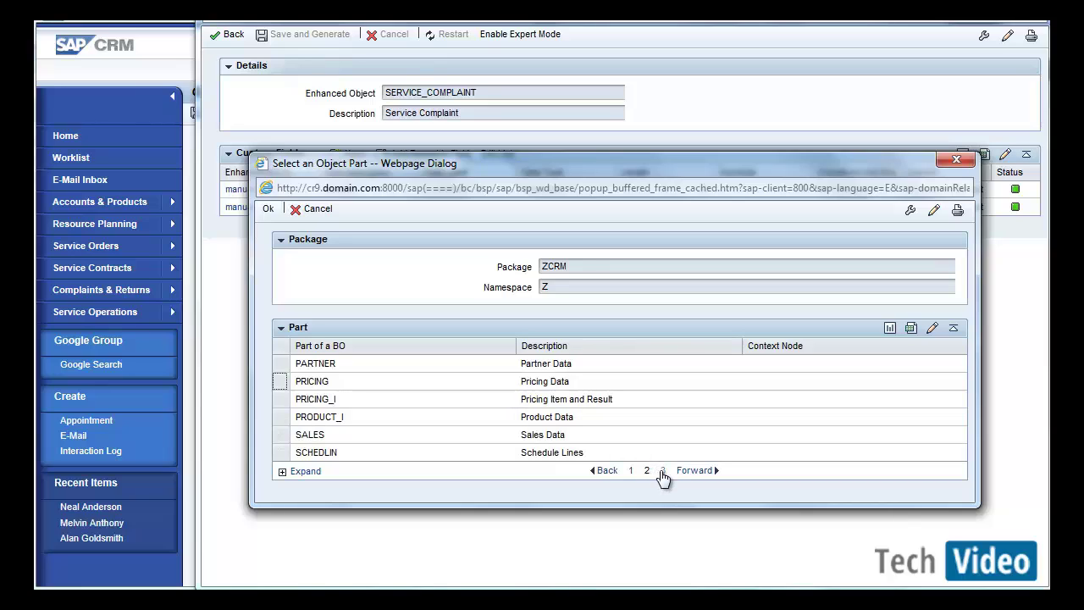
pyautogui.click(662, 471)
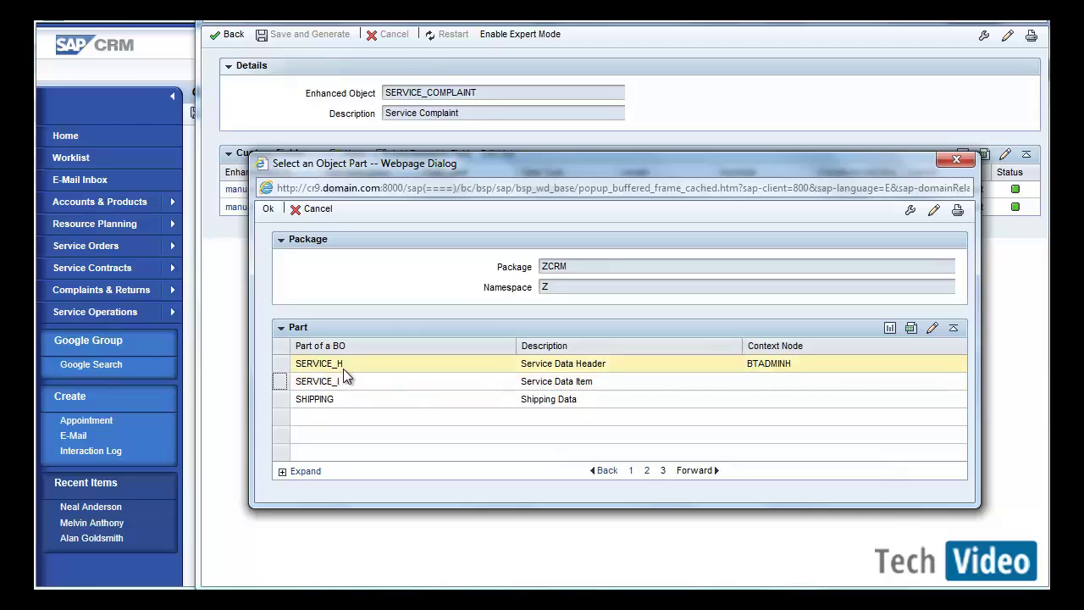
pyautogui.click(634, 471)
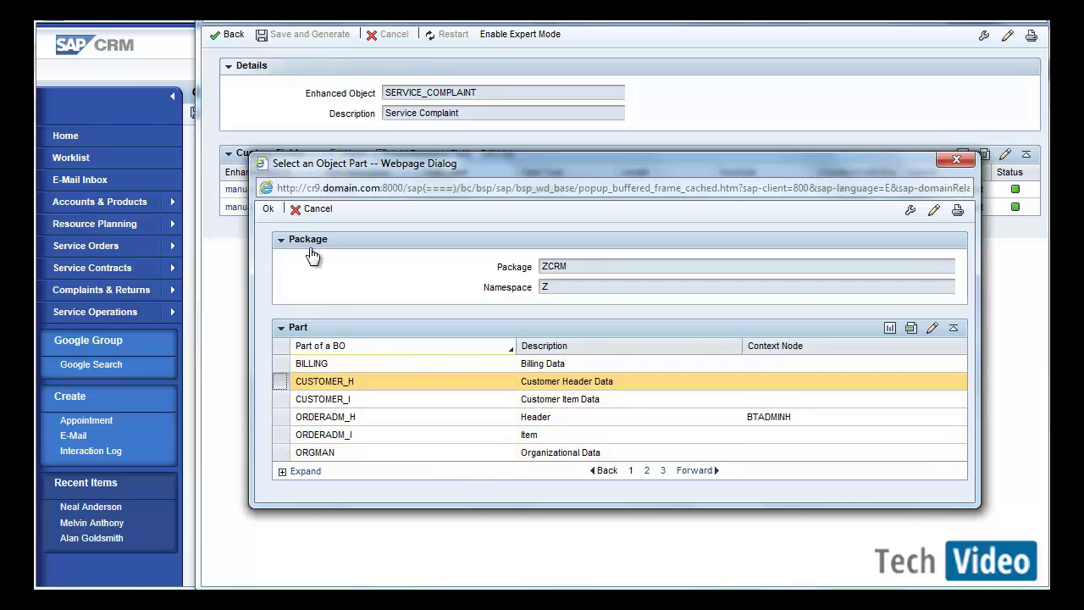
pyautogui.click(268, 210)
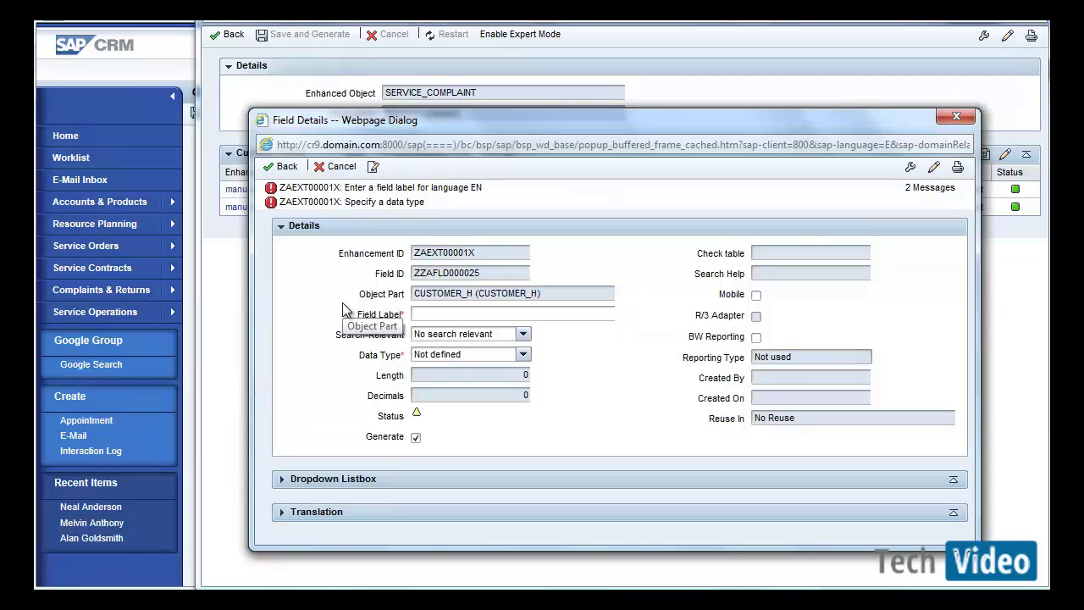
# Step: Label the new field "Complaint Test", set its data type to Text with capital letters and its length to 1
pyautogui.click(416, 314)
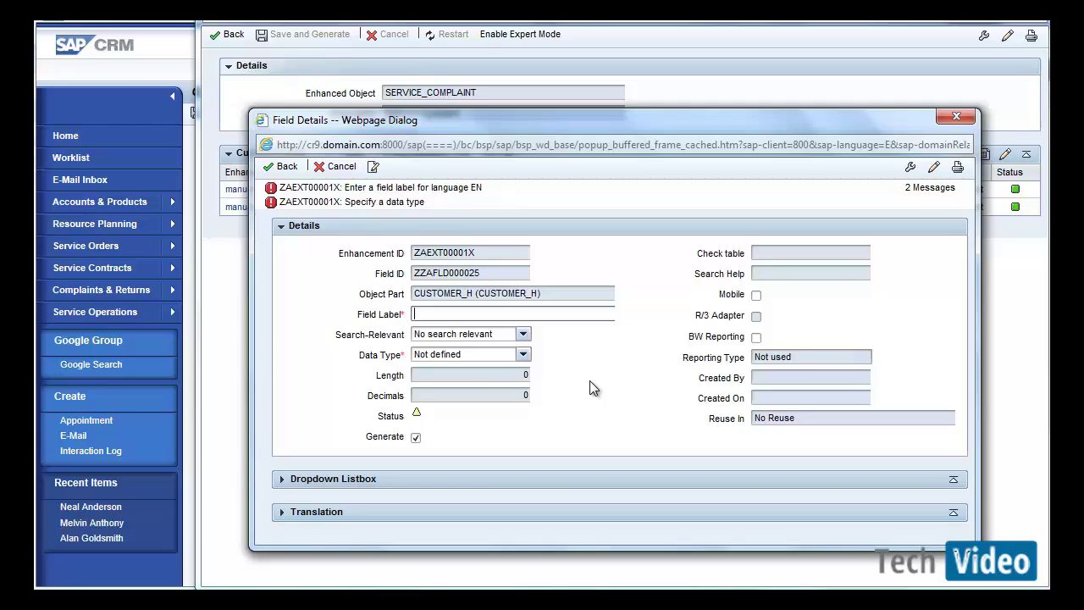
pyautogui.write('Complaint Test')
pyautogui.click(490, 375)
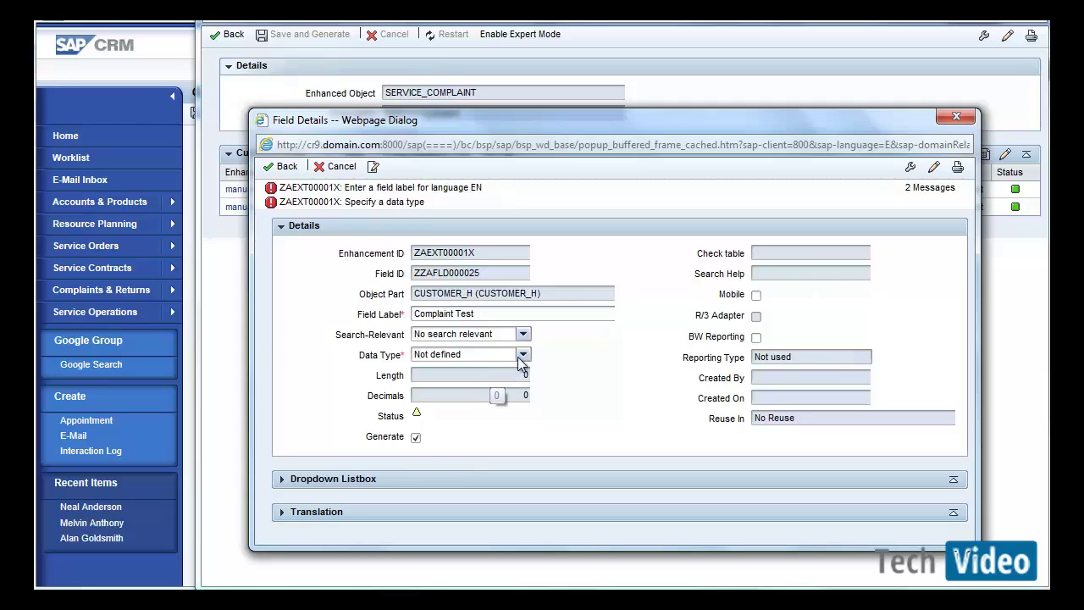
pyautogui.click(523, 356)
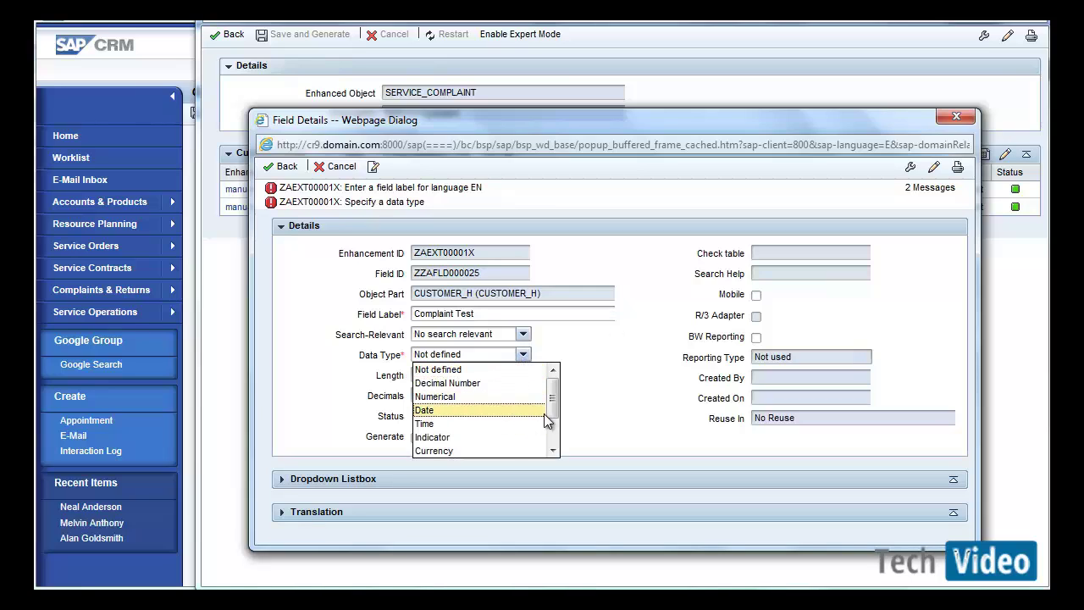
pyautogui.moveTo(552, 414); pyautogui.dragTo(555, 428)
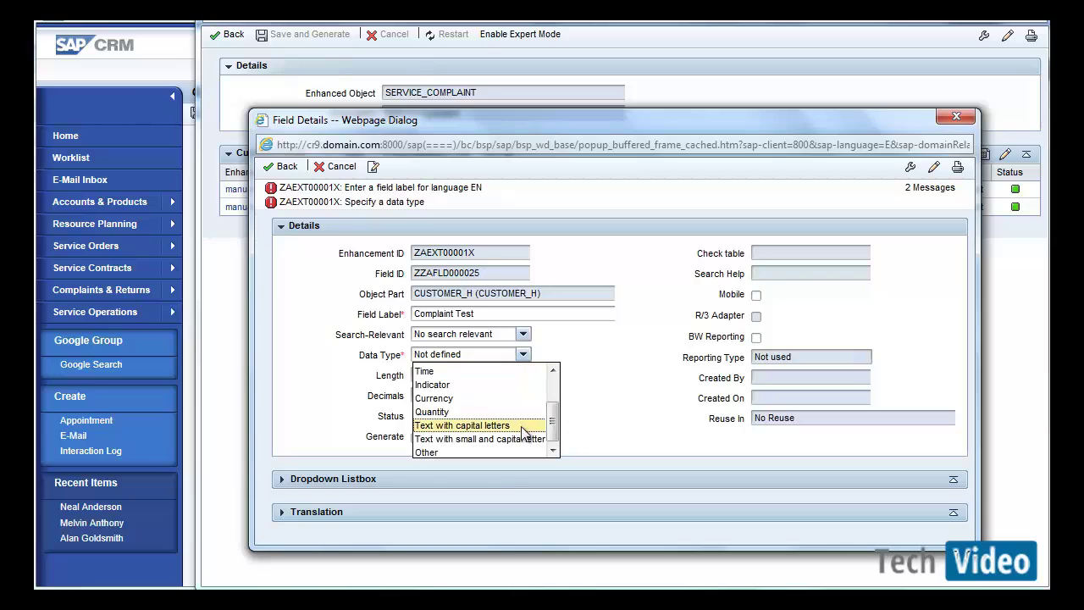
pyautogui.click(522, 427)
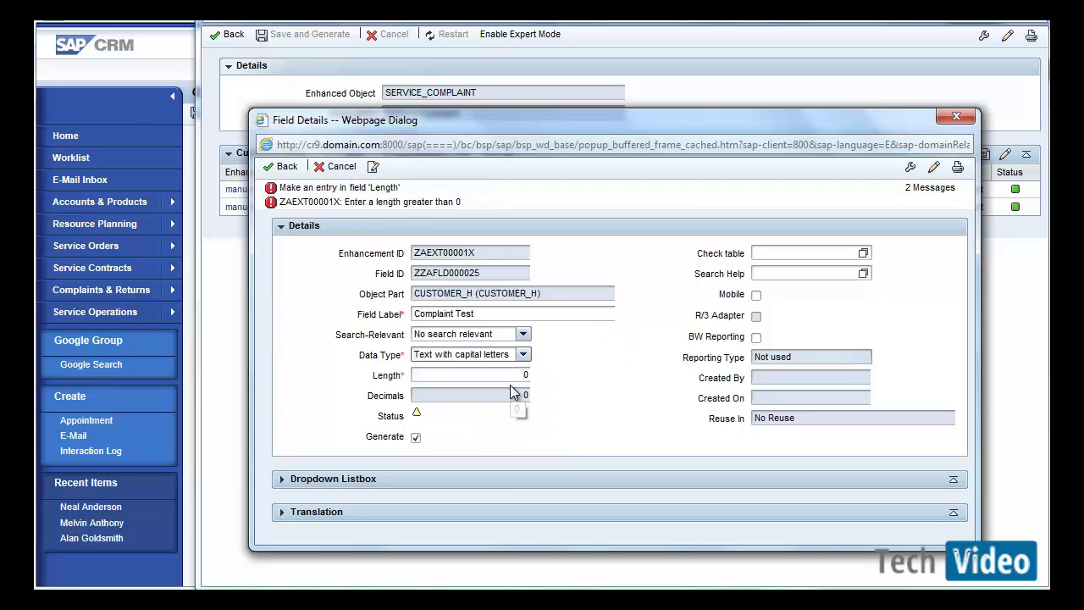
pyautogui.click(513, 375)
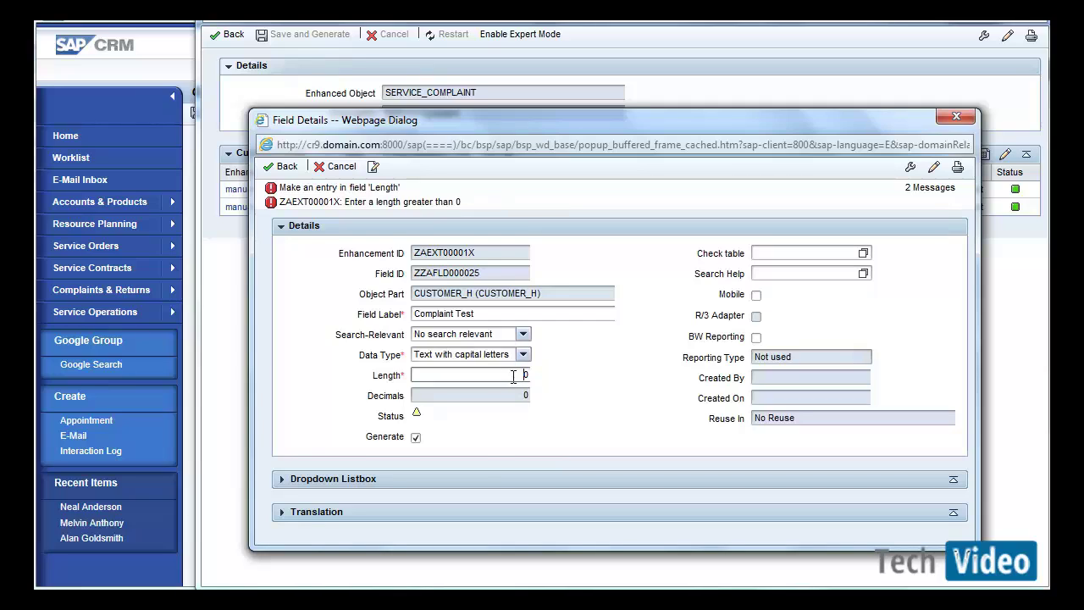
pyautogui.press('BackSpace')
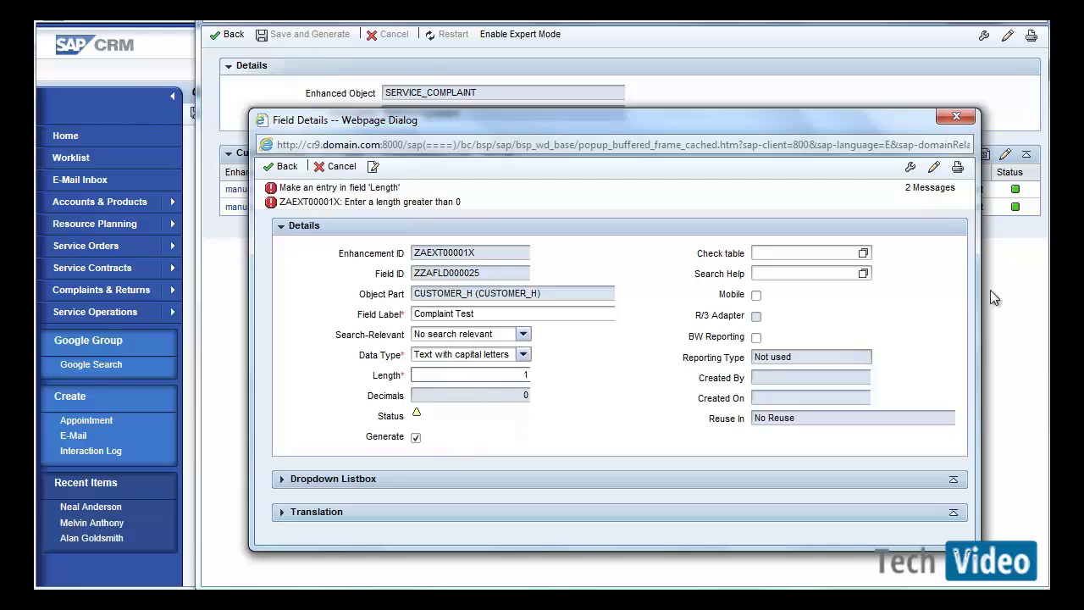
# Step: Expand the new field's dropdown listbox and enter input code A with the description "Test A"
pyautogui.moveTo(913, 120); pyautogui.dragTo(905, 51)
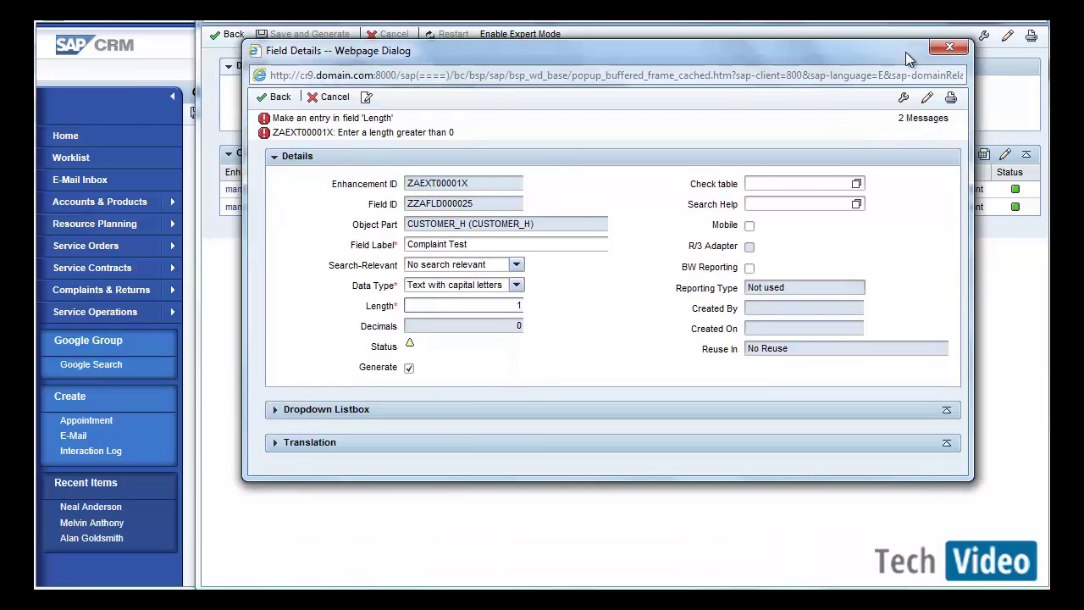
pyautogui.click(343, 410)
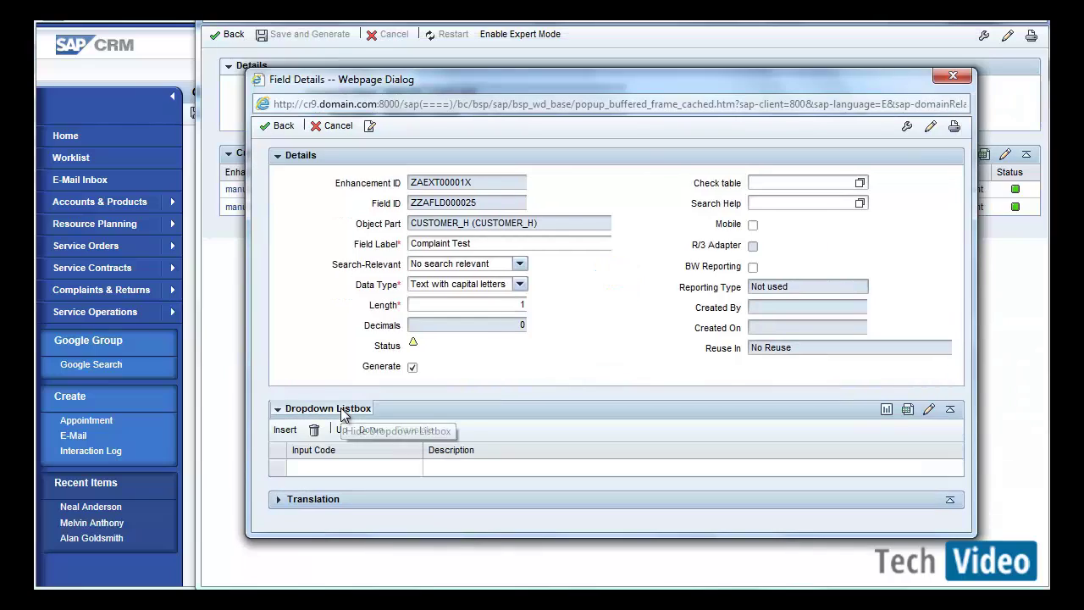
pyautogui.click(332, 466)
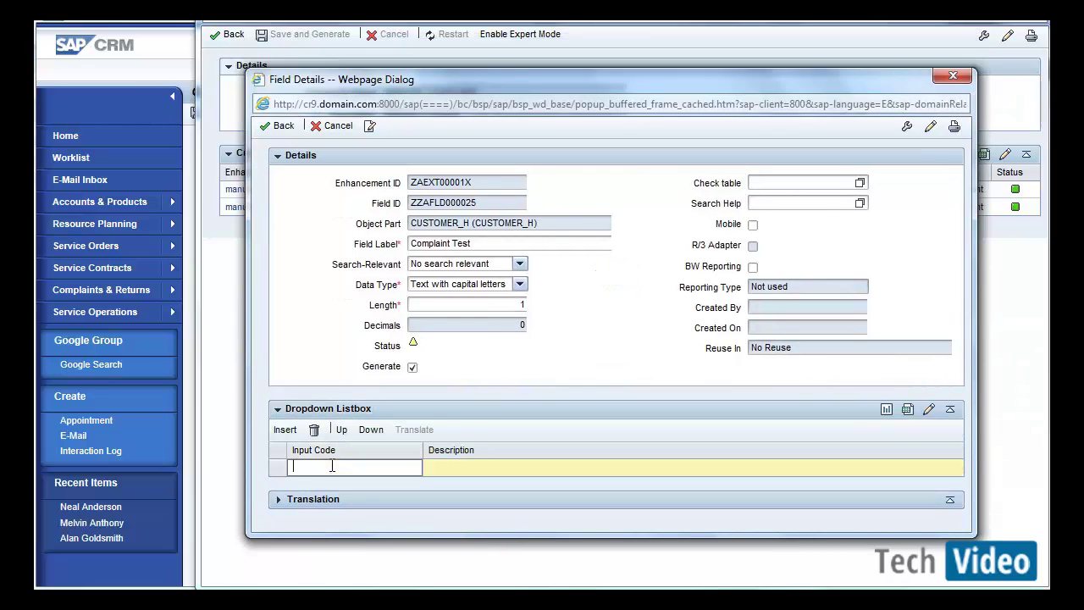
pyautogui.doubleClick(513, 304)
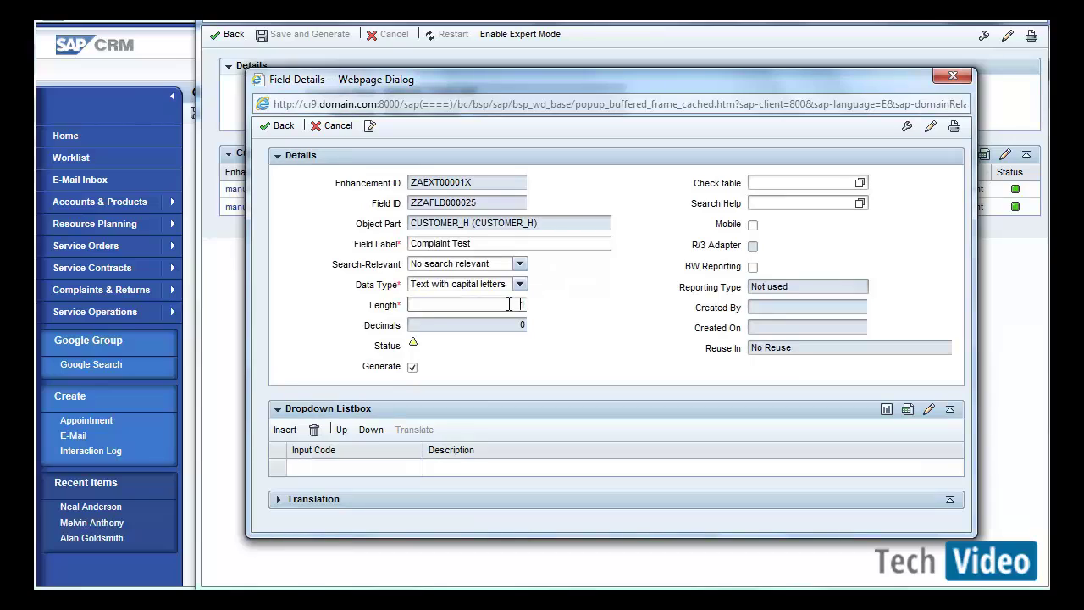
pyautogui.click(319, 467)
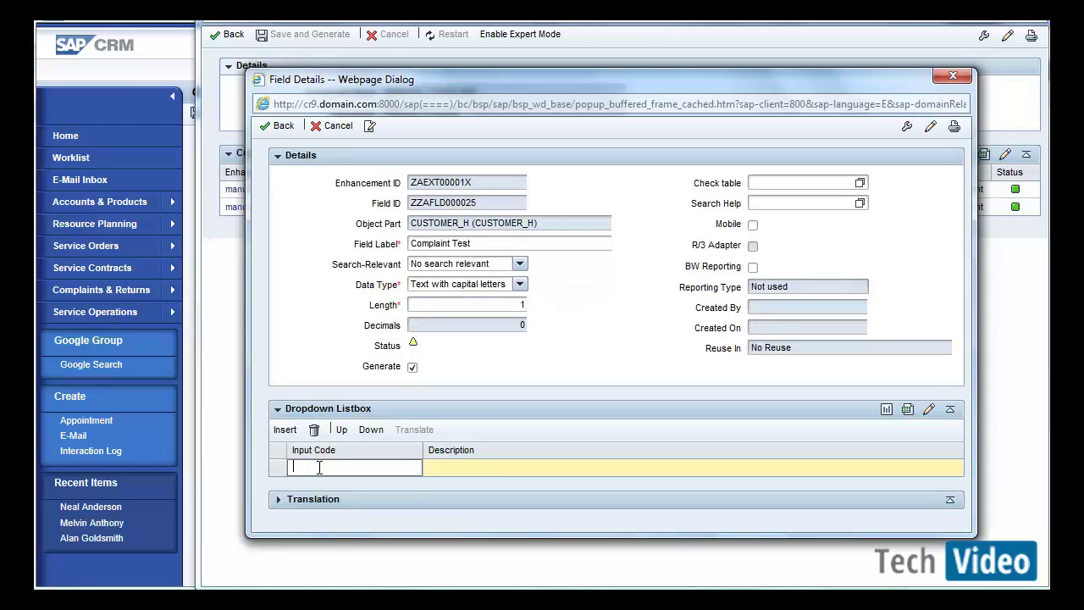
pyautogui.write('A')
pyautogui.click(447, 467)
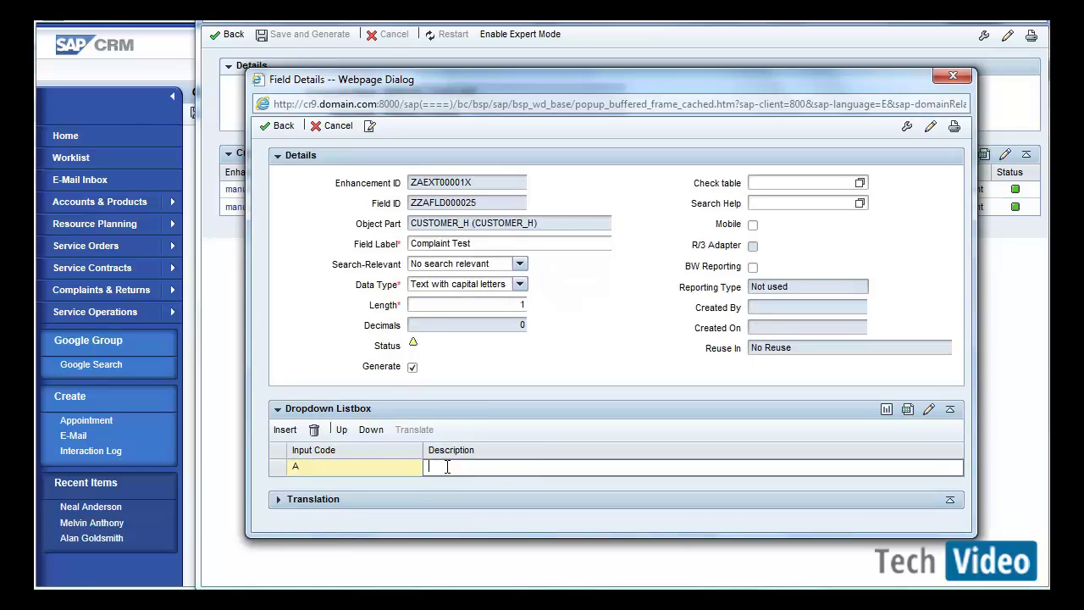
pyautogui.write('Test A')
# Step: Add a second dropdown listbox entry with input code B and the description "Test B"
pyautogui.click(284, 430)
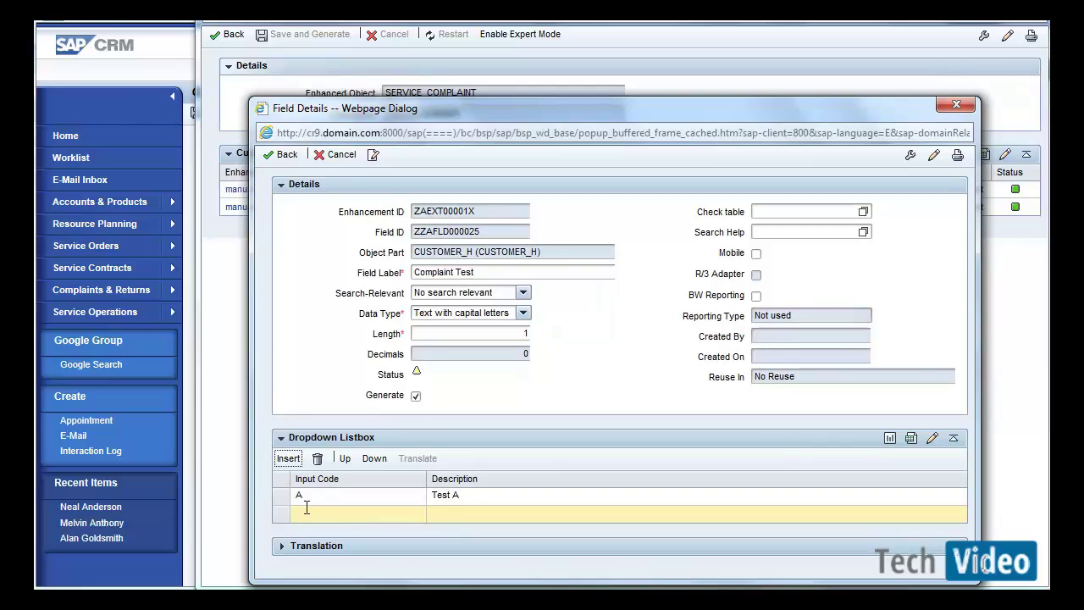
pyautogui.click(308, 511)
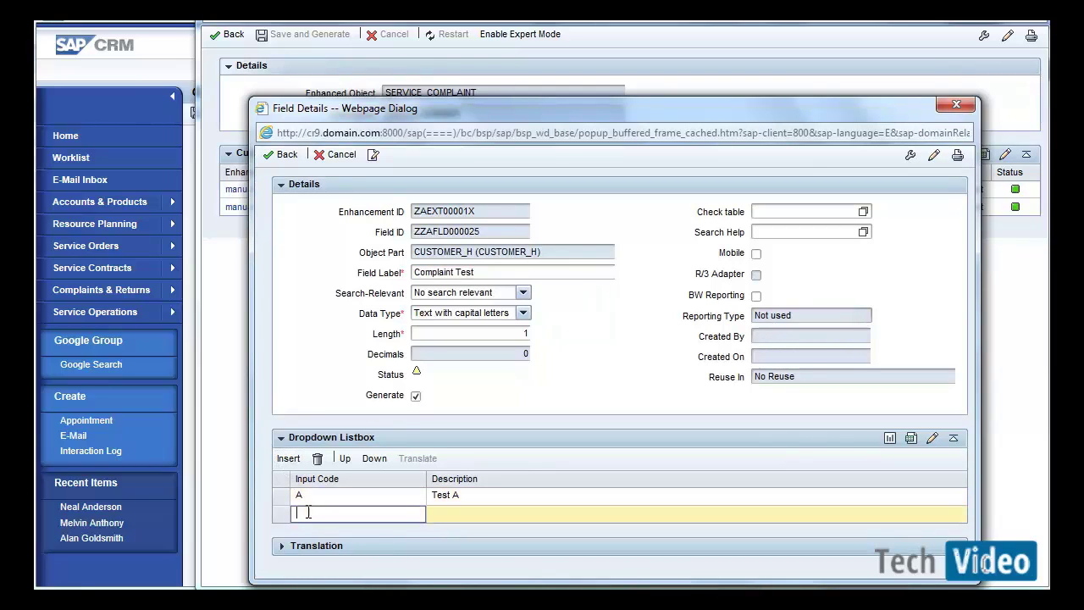
pyautogui.write('B')
pyautogui.click(449, 514)
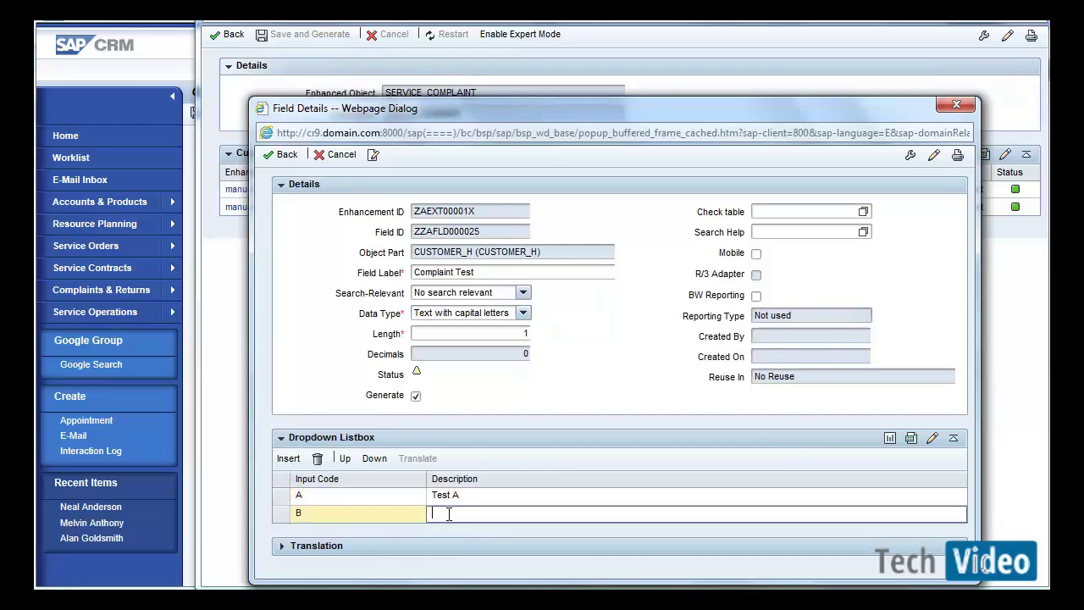
pyautogui.write('Test B')
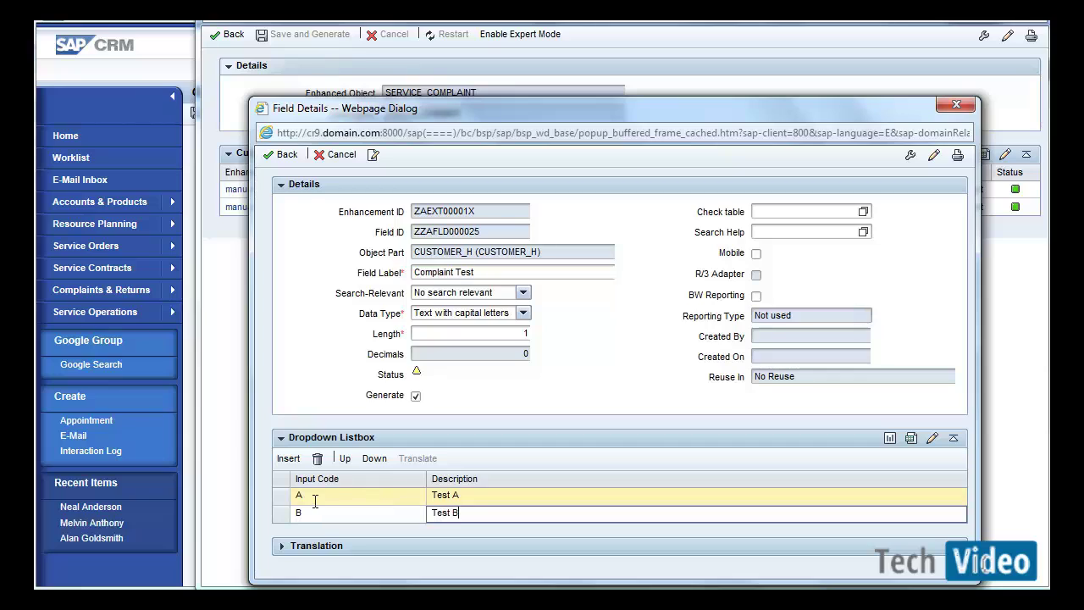
# Step: Review the new field's length, input codes, generation flag, check table and search help settings
pyautogui.click(491, 334)
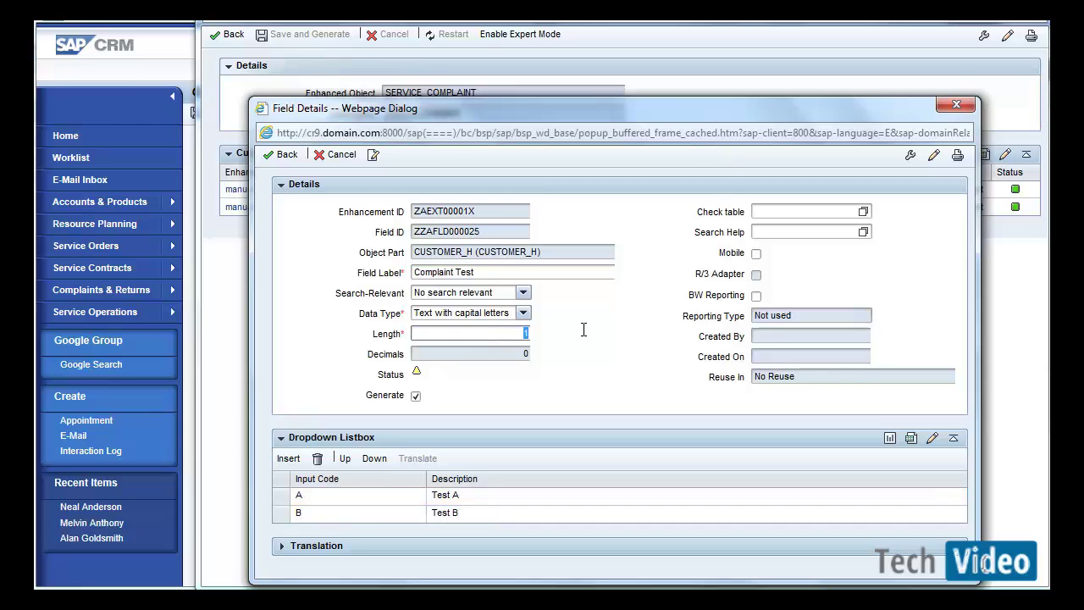
pyautogui.click(314, 513)
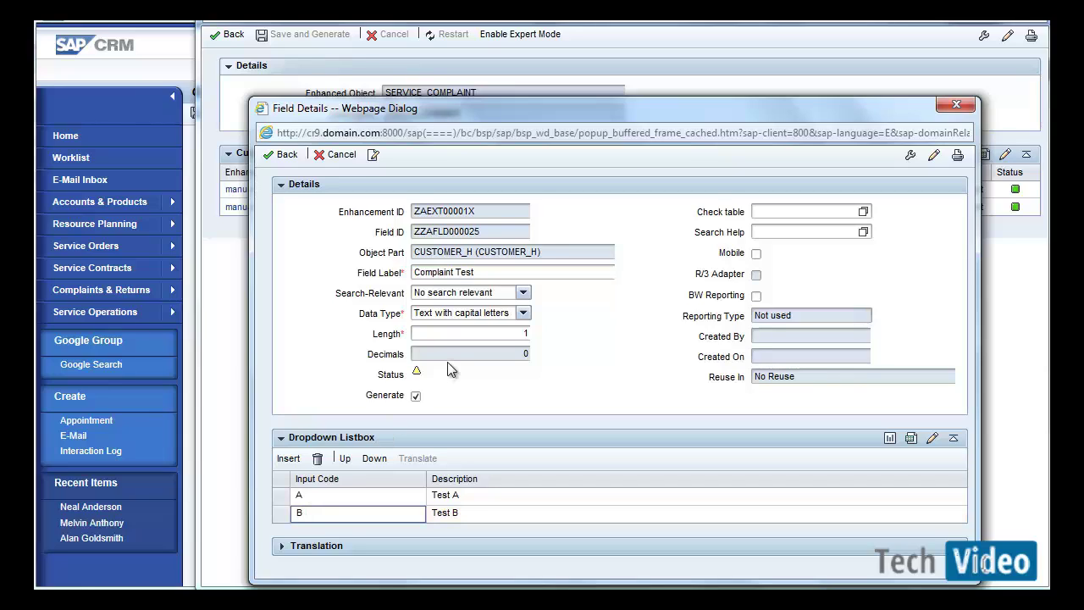
pyautogui.click(417, 398)
pyautogui.click(760, 213)
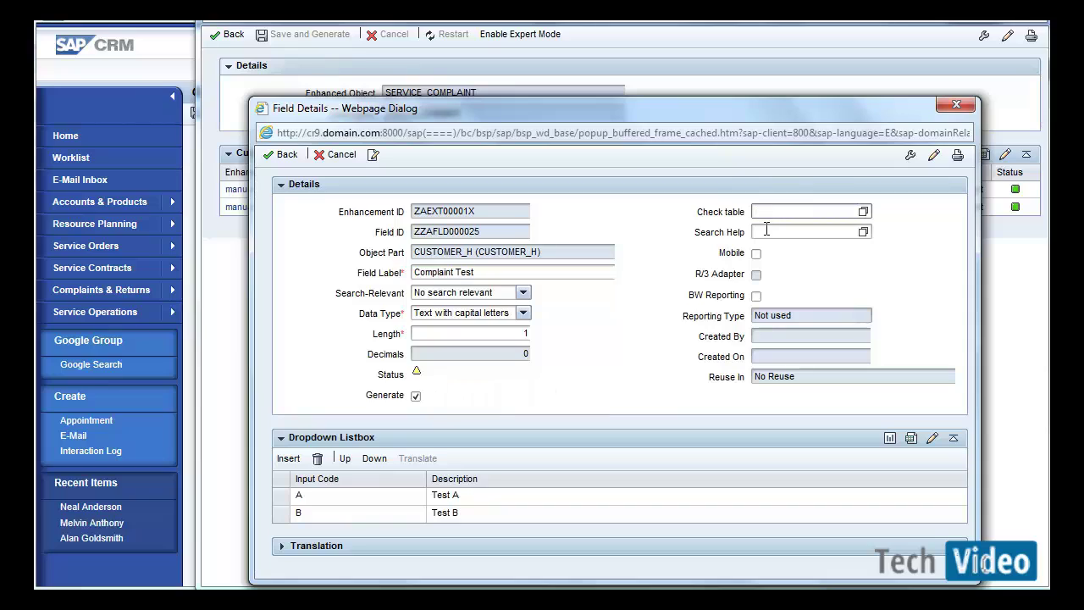
pyautogui.click(766, 229)
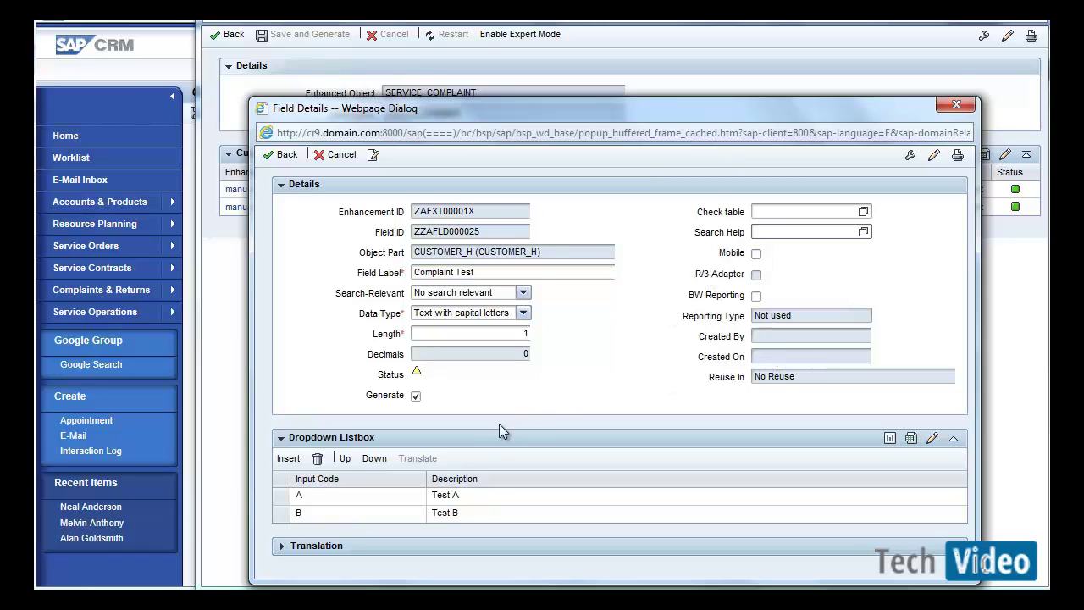
# Step: Expand the field's translation section and compare the field label and dropdown descriptions with the English translation entry
pyautogui.click(312, 546)
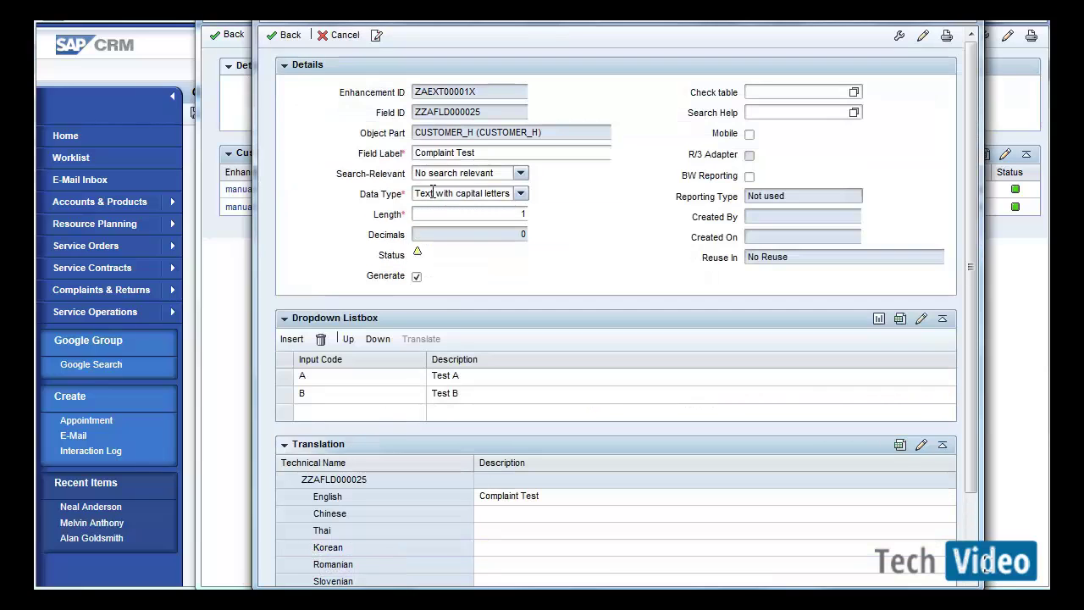
pyautogui.tripleClick(482, 150)
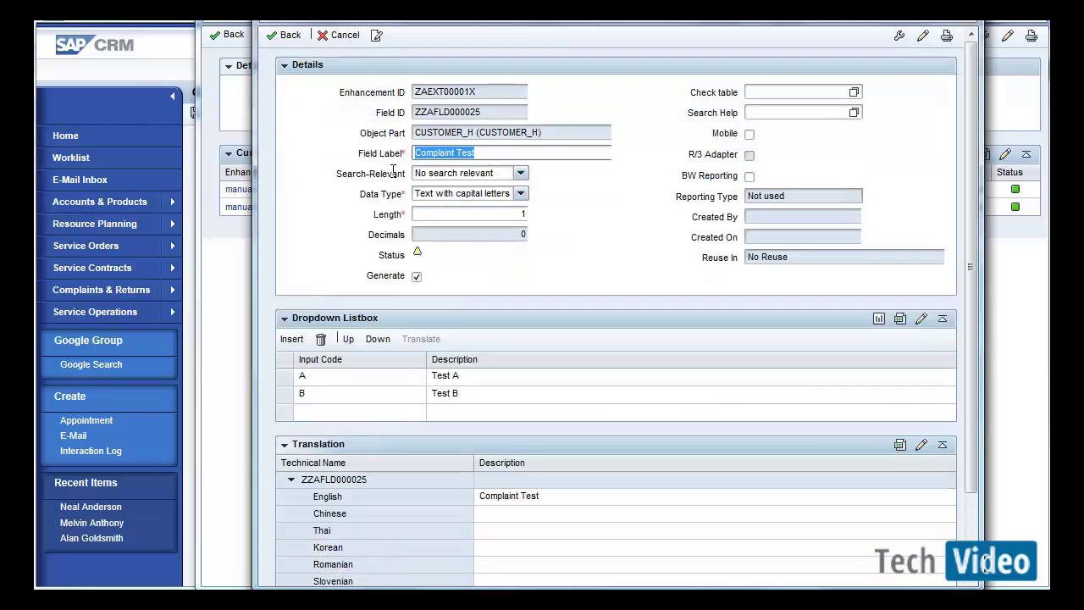
pyautogui.click(462, 373)
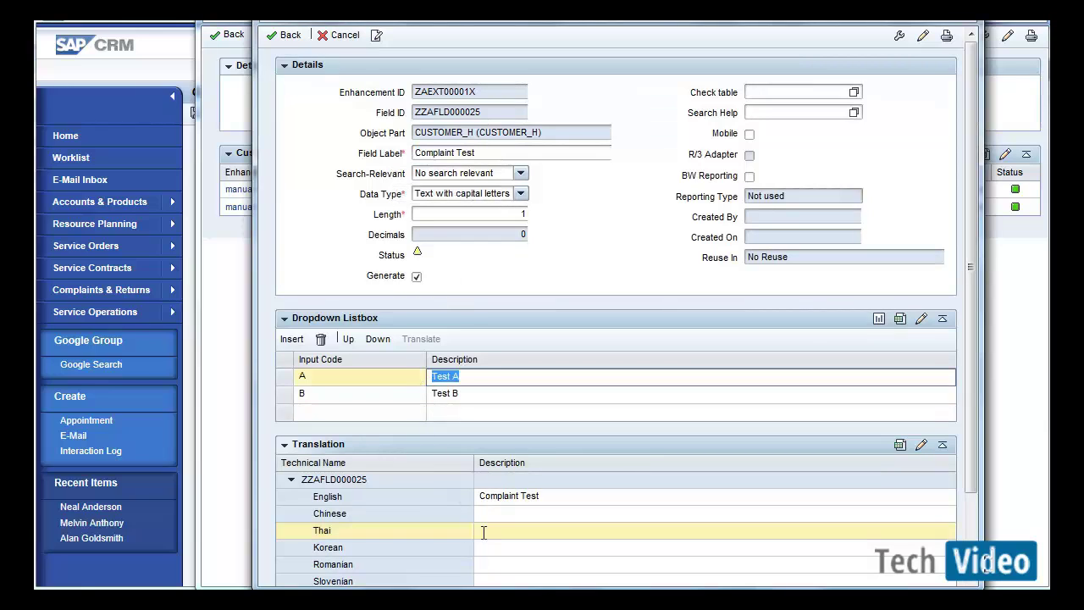
pyautogui.click(538, 495)
pyautogui.click(356, 480)
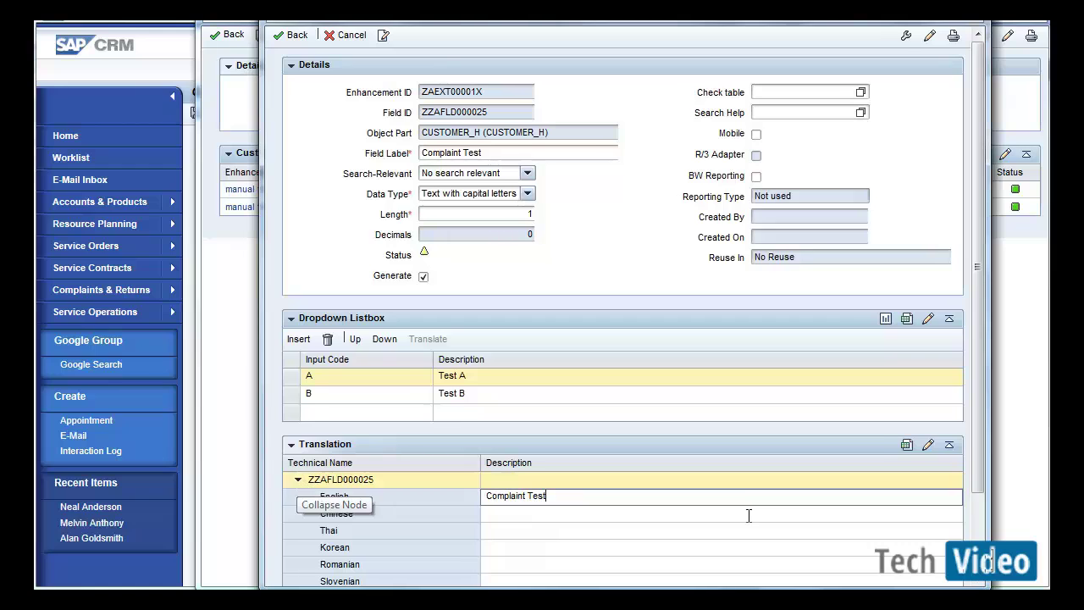
pyautogui.moveTo(983, 461); pyautogui.dragTo(979, 561)
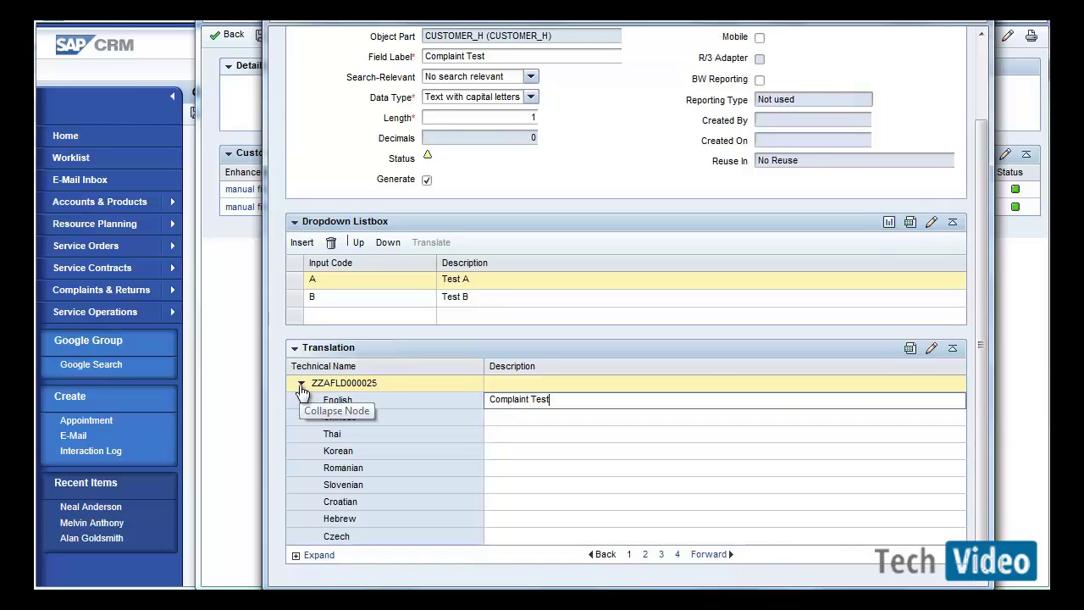
# Step: Show all translation entries and examine the languages available for dropdown listbox value A
pyautogui.click(484, 296)
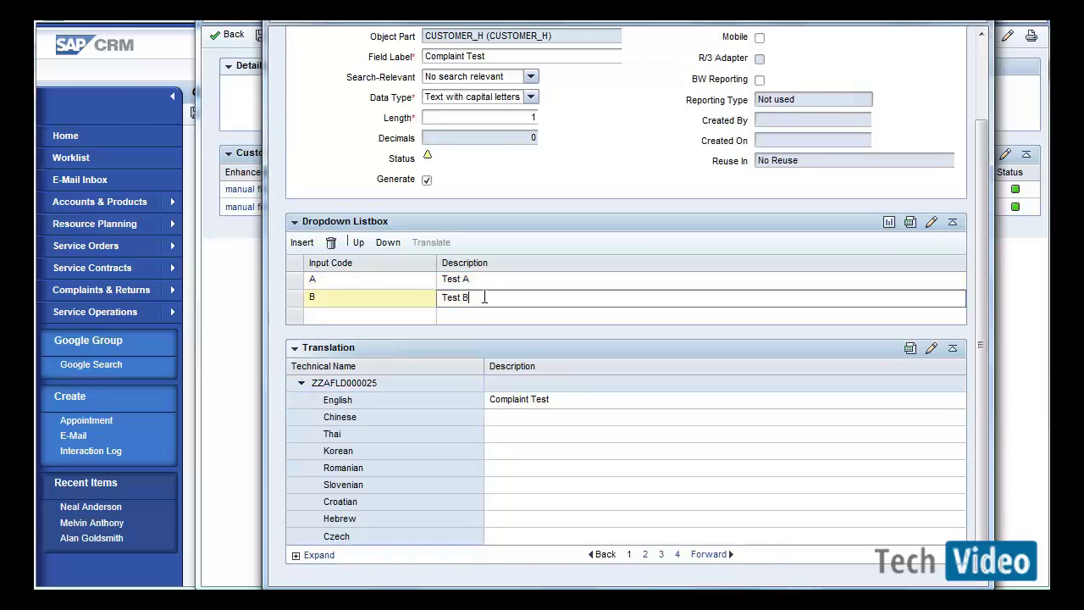
pyautogui.click(303, 386)
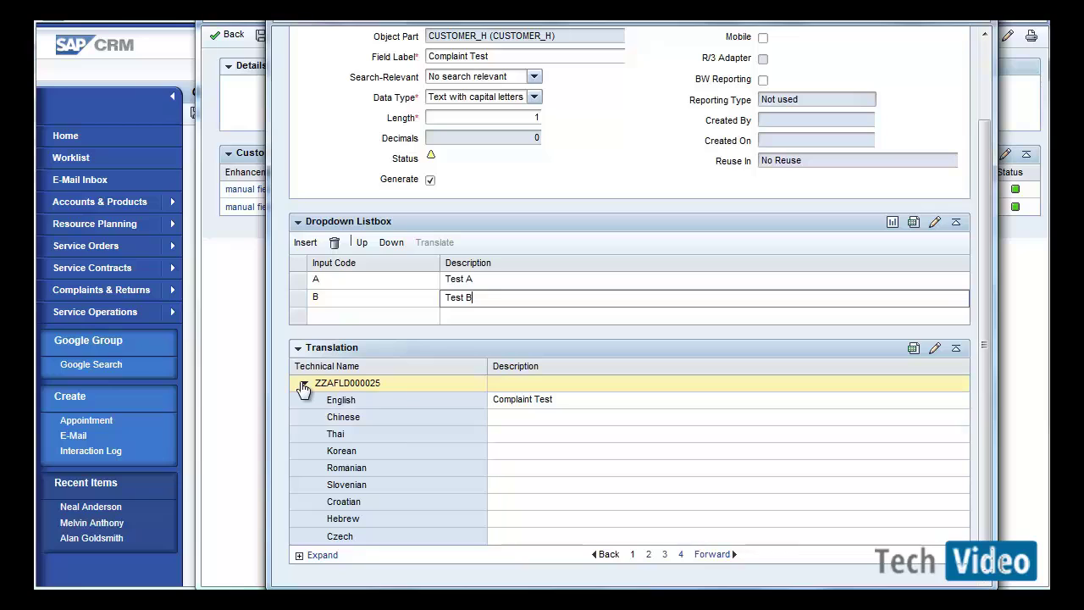
pyautogui.click(303, 558)
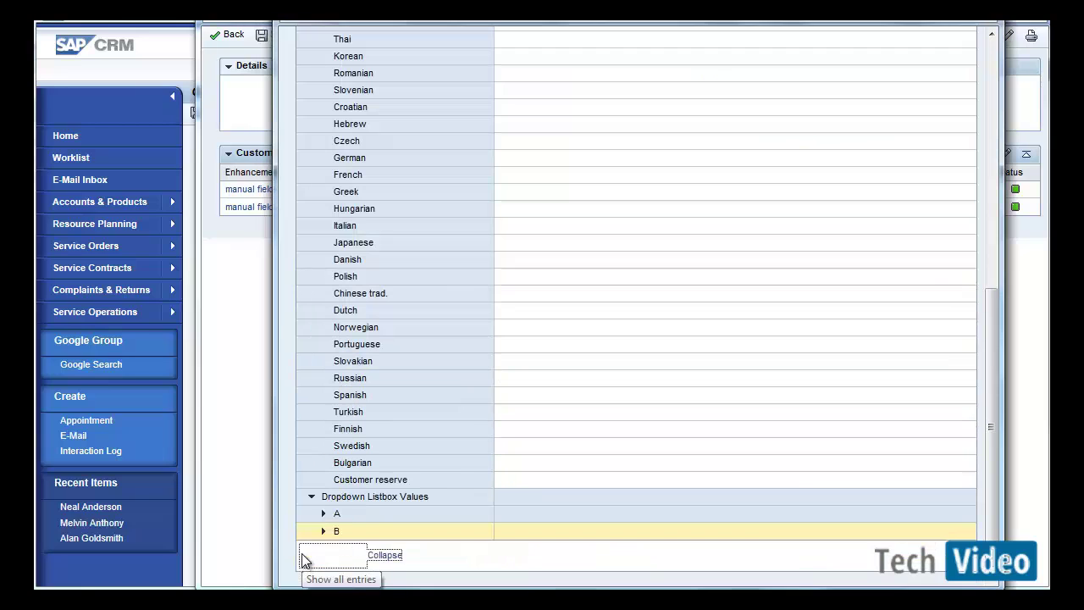
pyautogui.moveTo(987, 449); pyautogui.dragTo(985, 328)
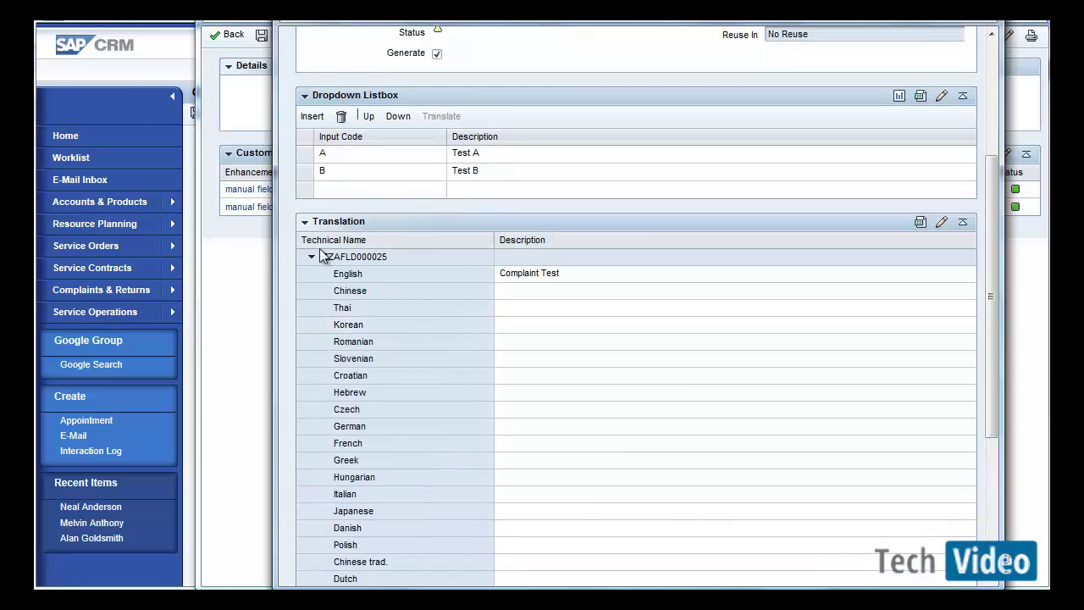
pyautogui.scroll(-3, 311, 261)
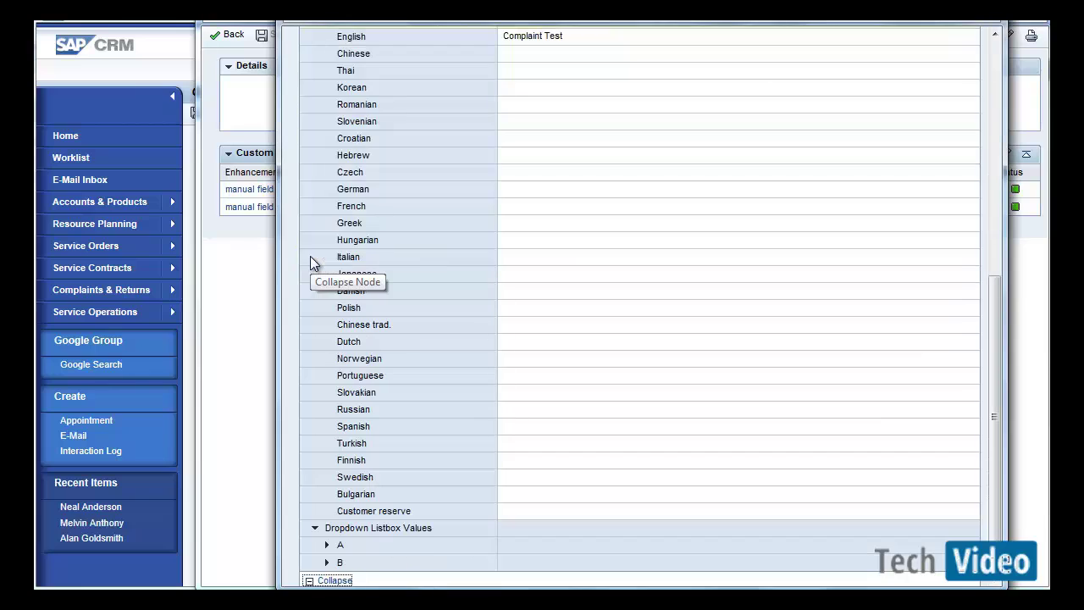
pyautogui.click(326, 546)
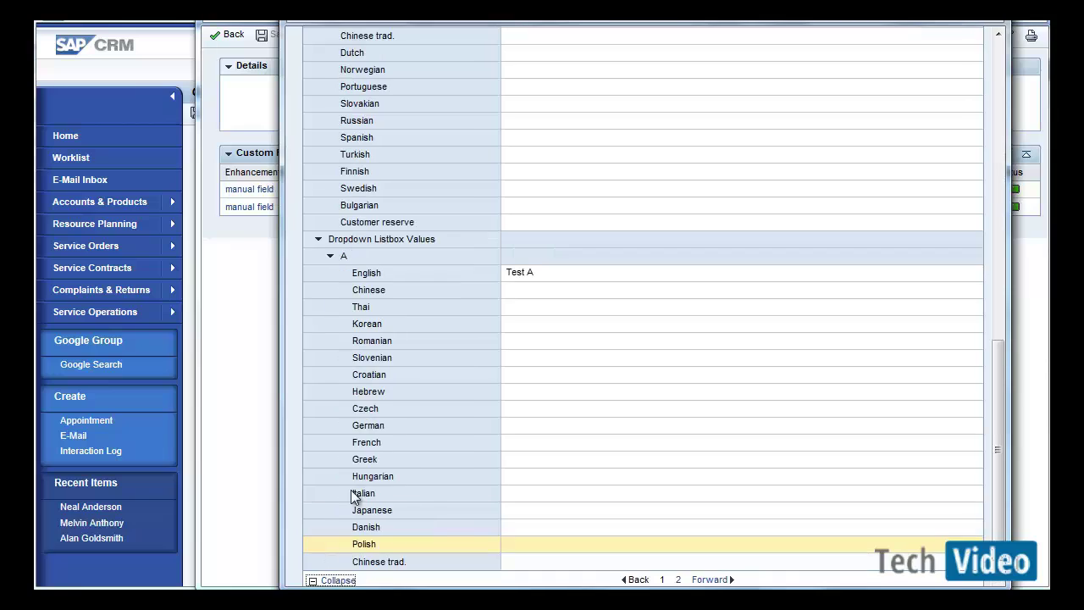
pyautogui.click(331, 257)
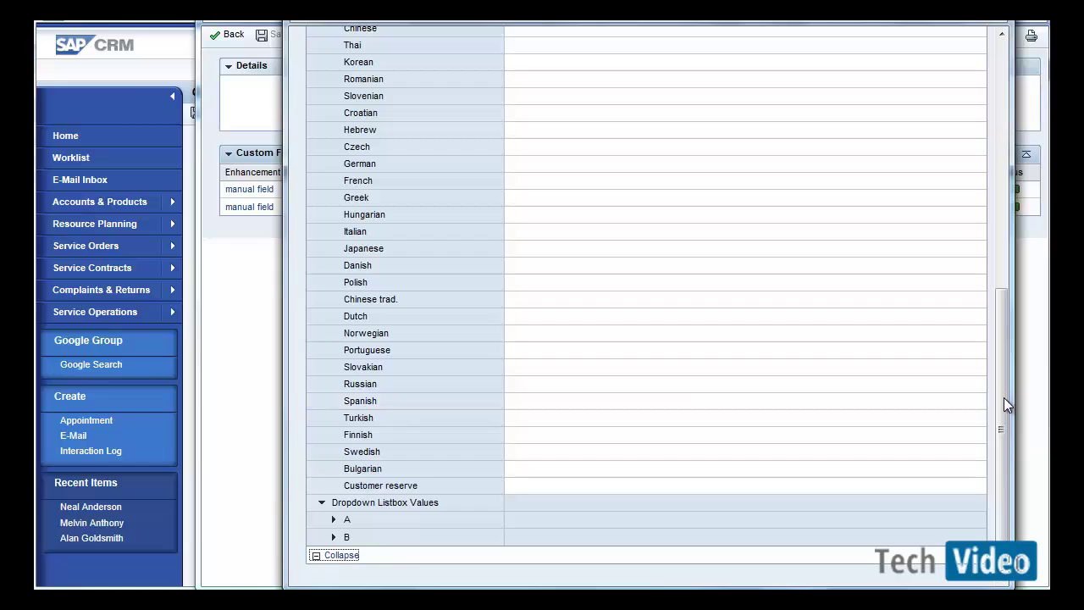
pyautogui.moveTo(1004, 397); pyautogui.dragTo(997, 114)
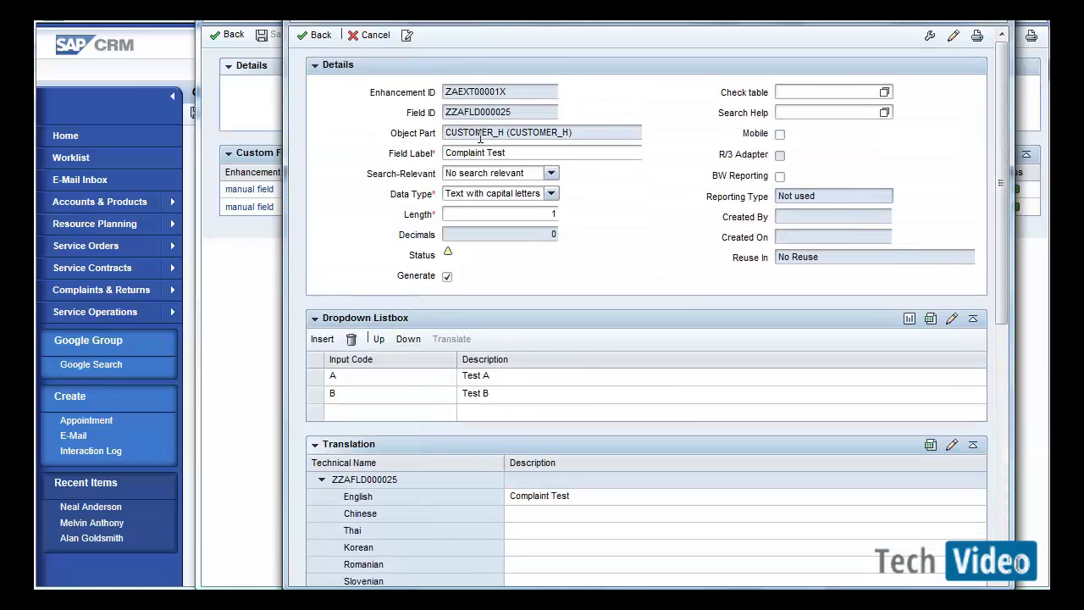
# Step: Accept the new field's details and reopen the Complaint Test field in expert mode
pyautogui.click(319, 36)
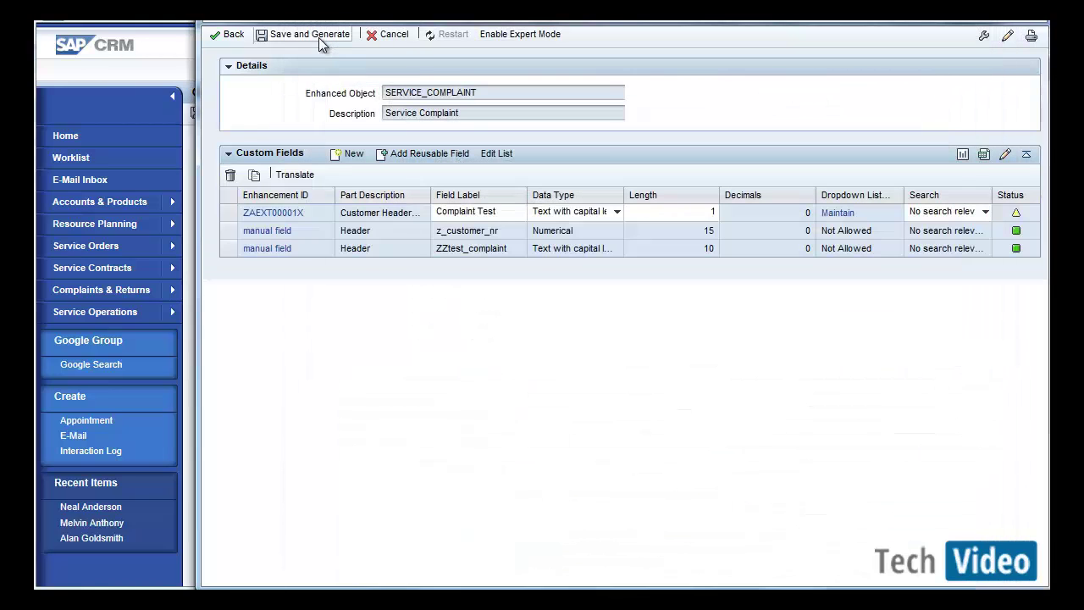
pyautogui.click(501, 40)
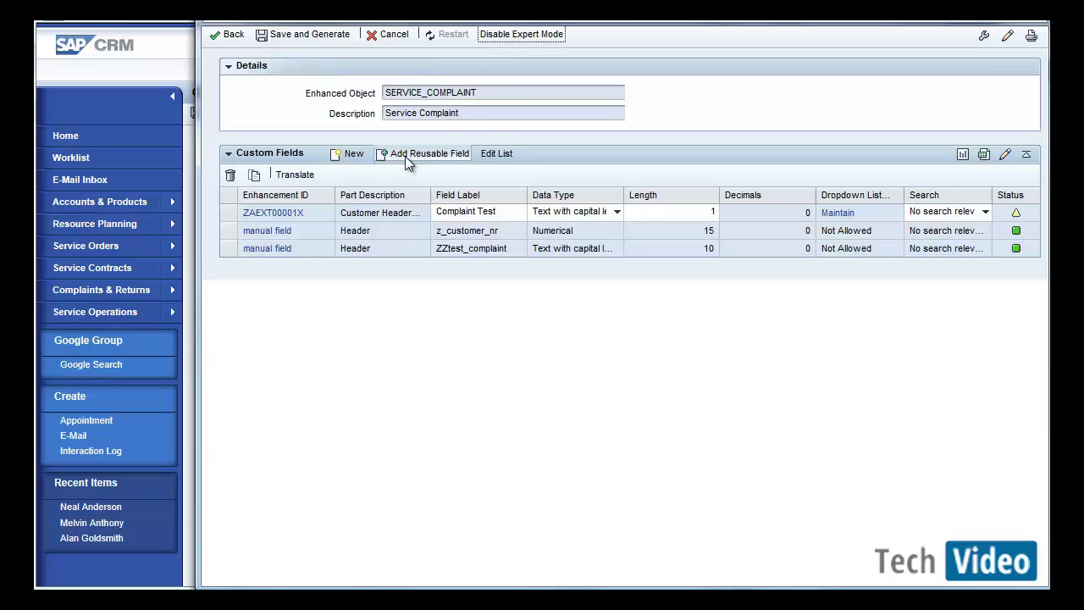
pyautogui.click(282, 218)
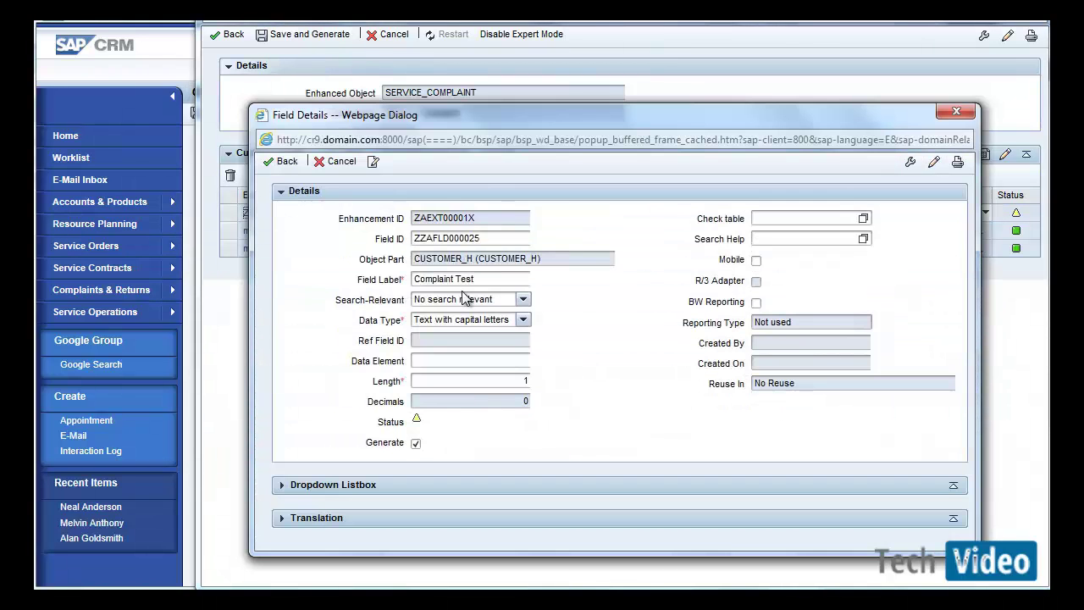
# Step: Change the Complaint Test field's ID to ZZComplaintDDLB and return to the custom fields list
pyautogui.click(502, 239)
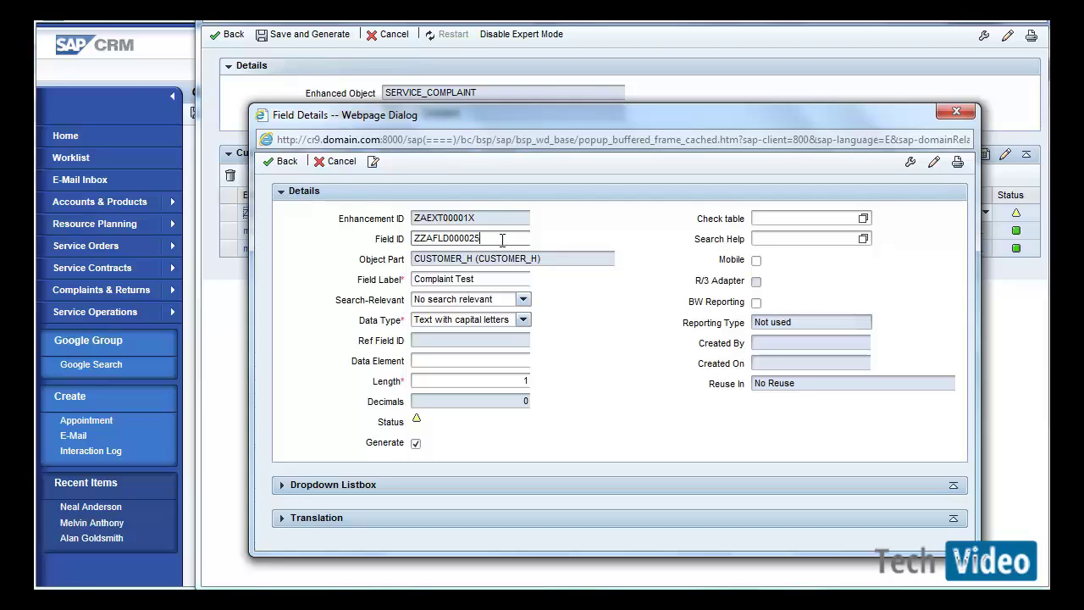
pyautogui.moveTo(502, 240); pyautogui.dragTo(394, 240)
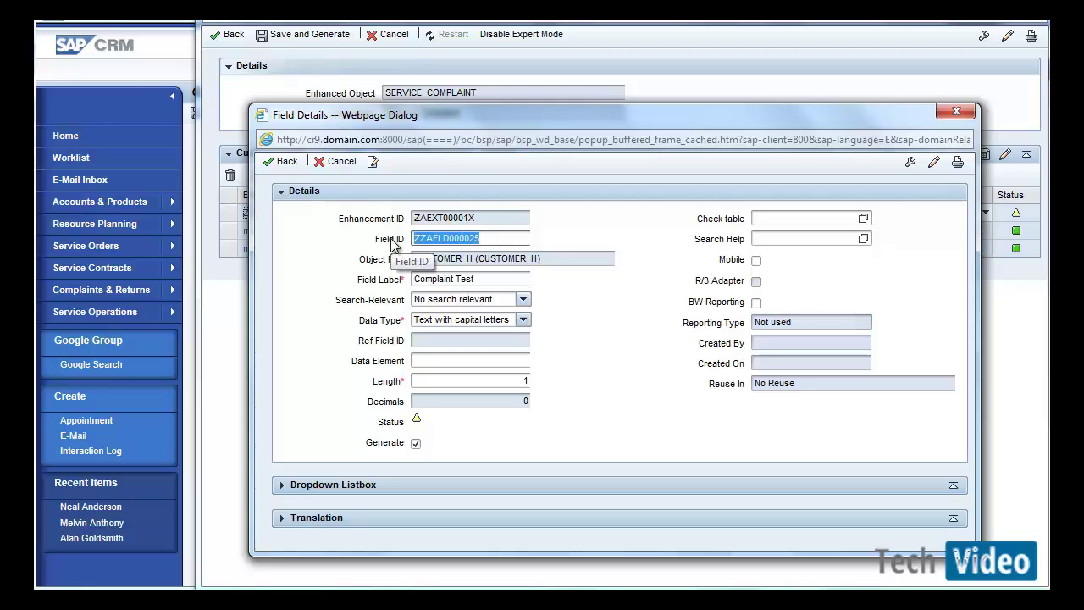
pyautogui.click(492, 238)
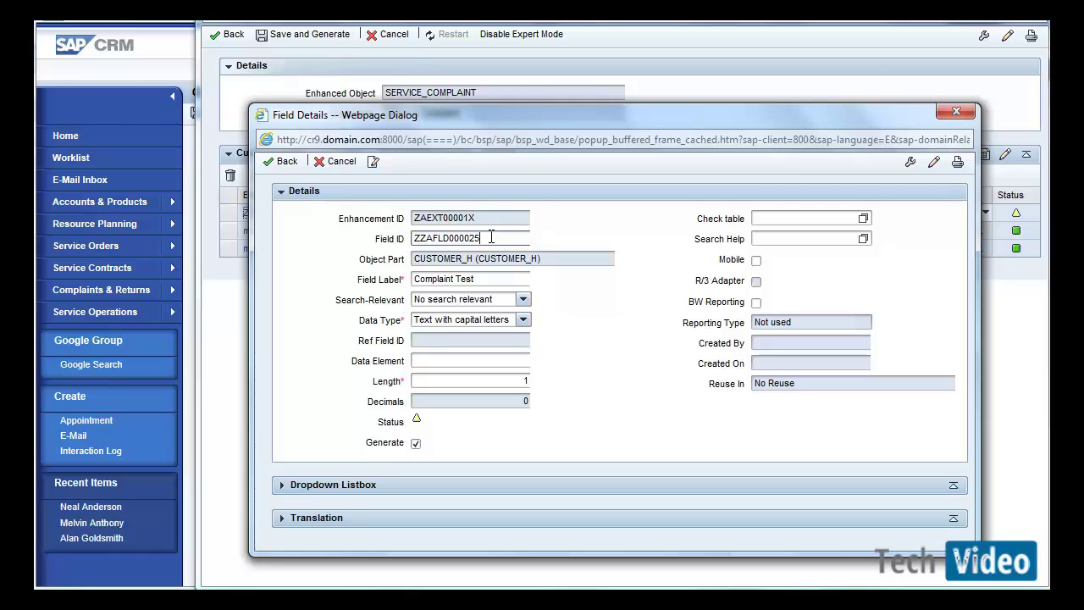
pyautogui.moveTo(491, 238); pyautogui.dragTo(413, 240)
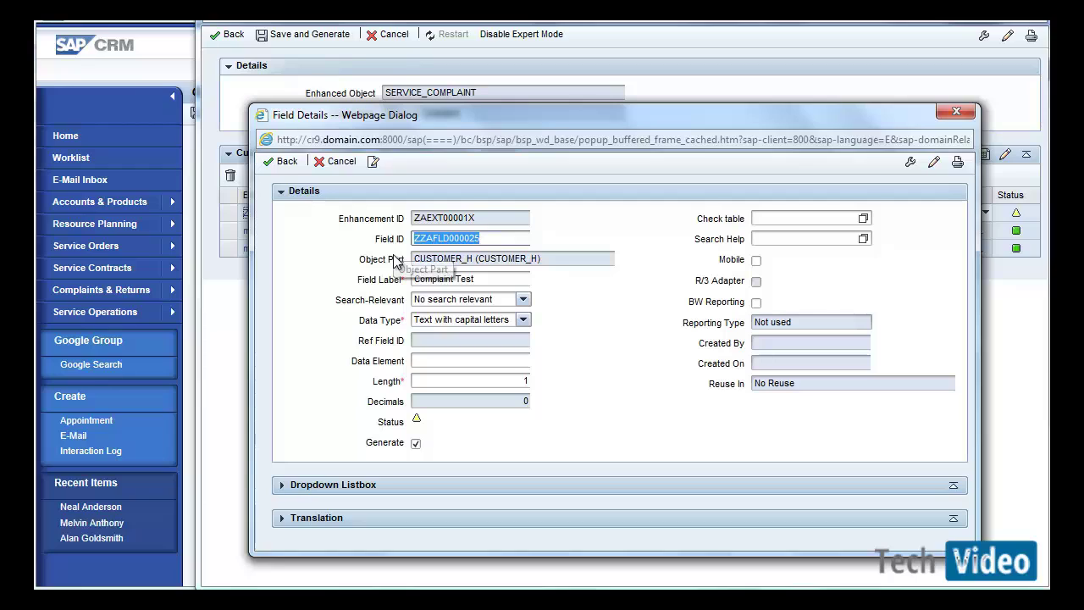
pyautogui.write('ZZ')
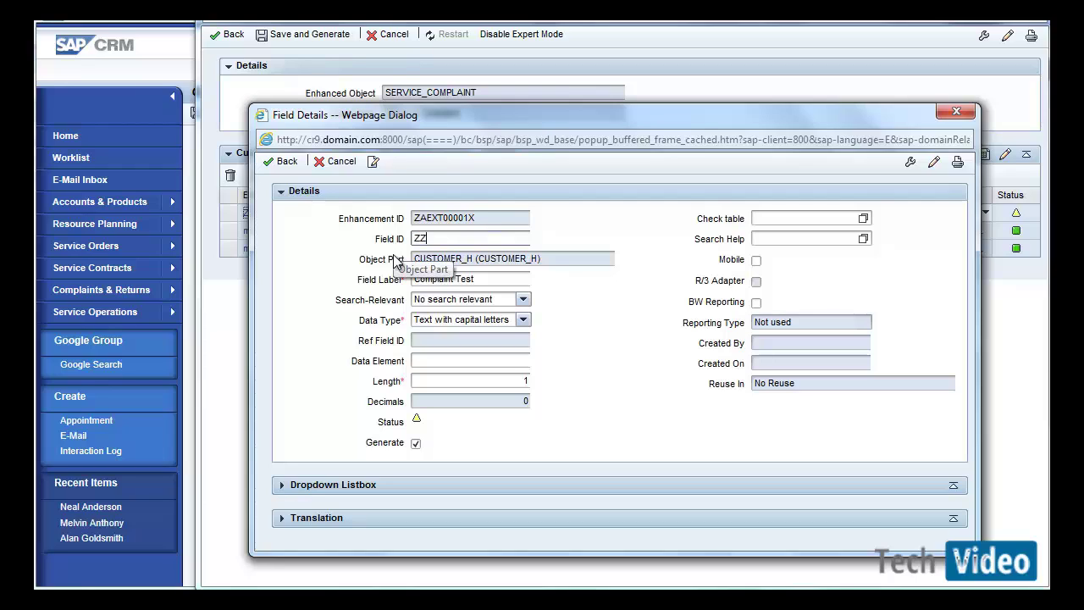
pyautogui.write('Complaint')
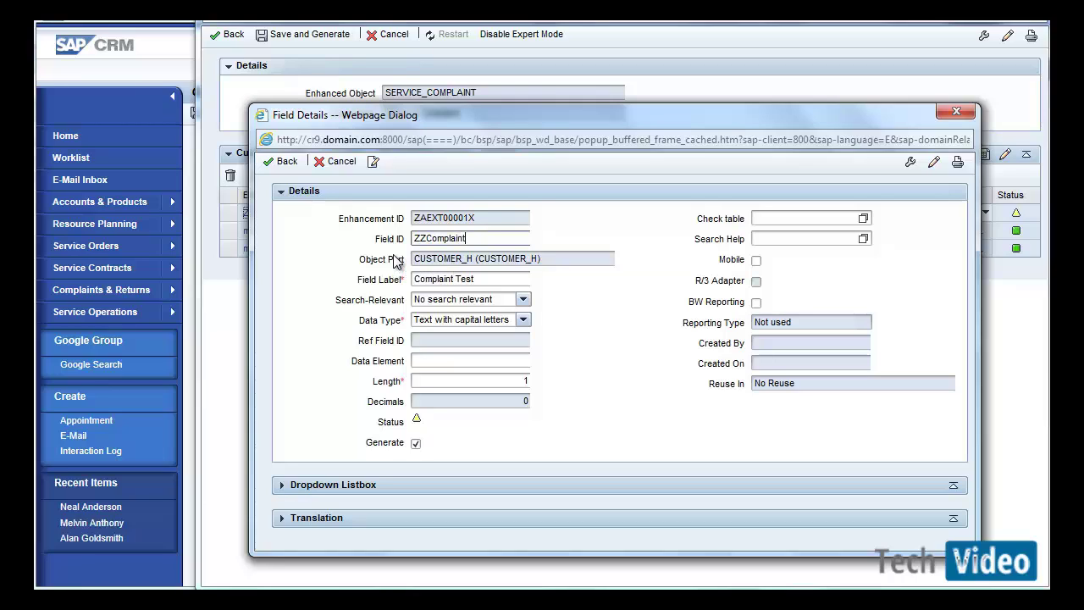
pyautogui.write('DDLB')
pyautogui.click(285, 163)
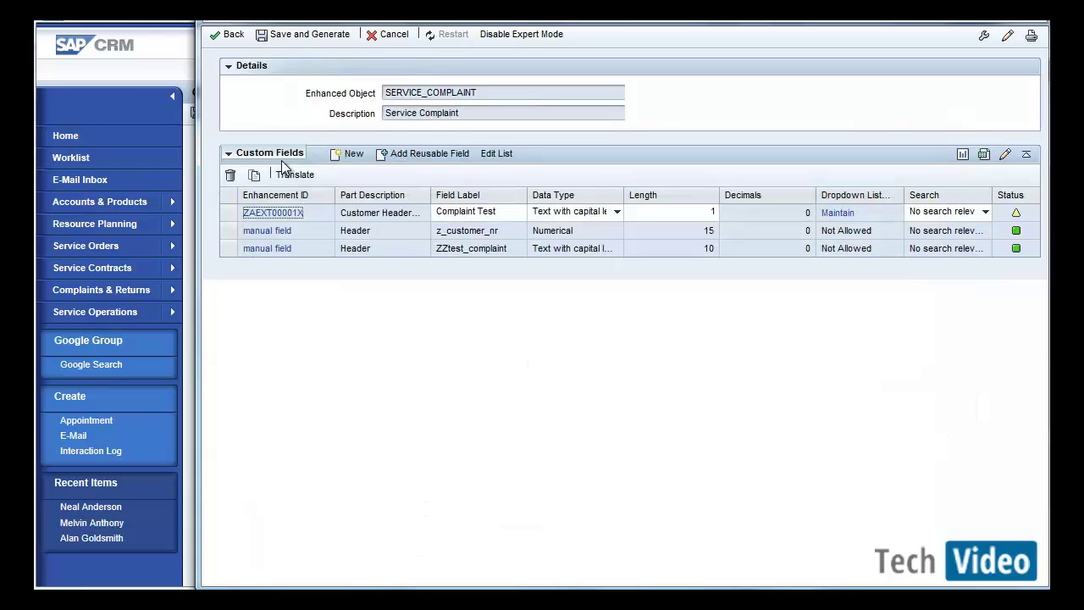
# Step: Save and generate the service complaint enhancement with transport request CR9K900194
pyautogui.click(289, 42)
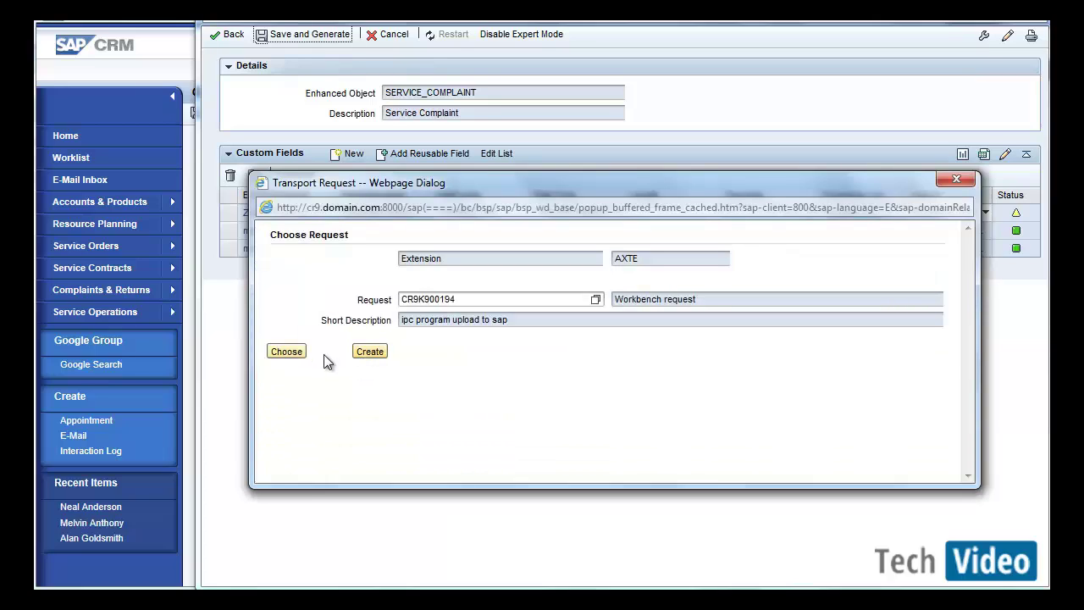
pyautogui.click(299, 352)
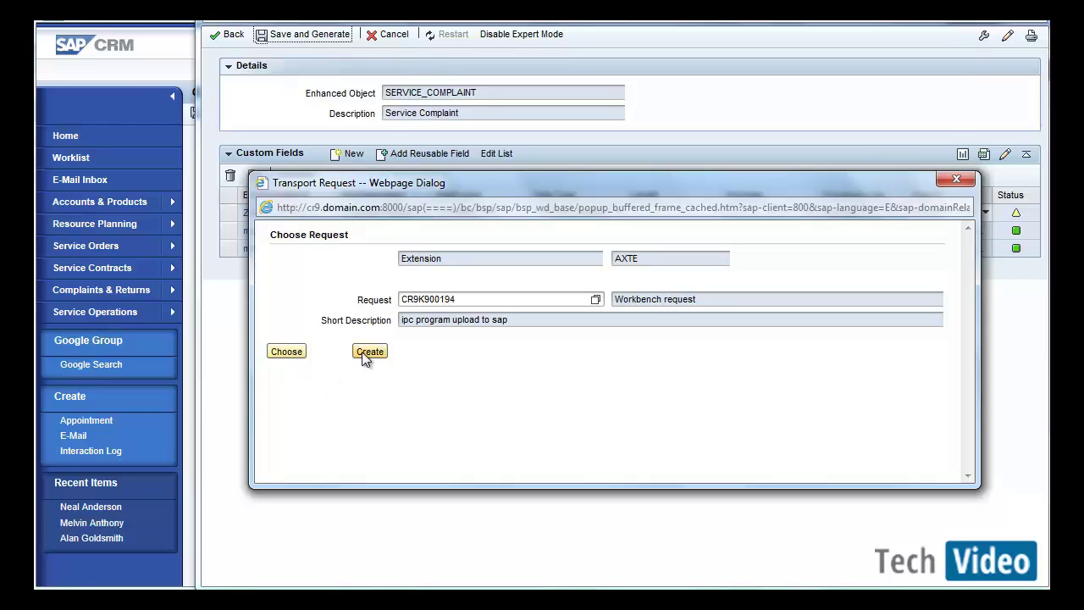
pyautogui.click(288, 353)
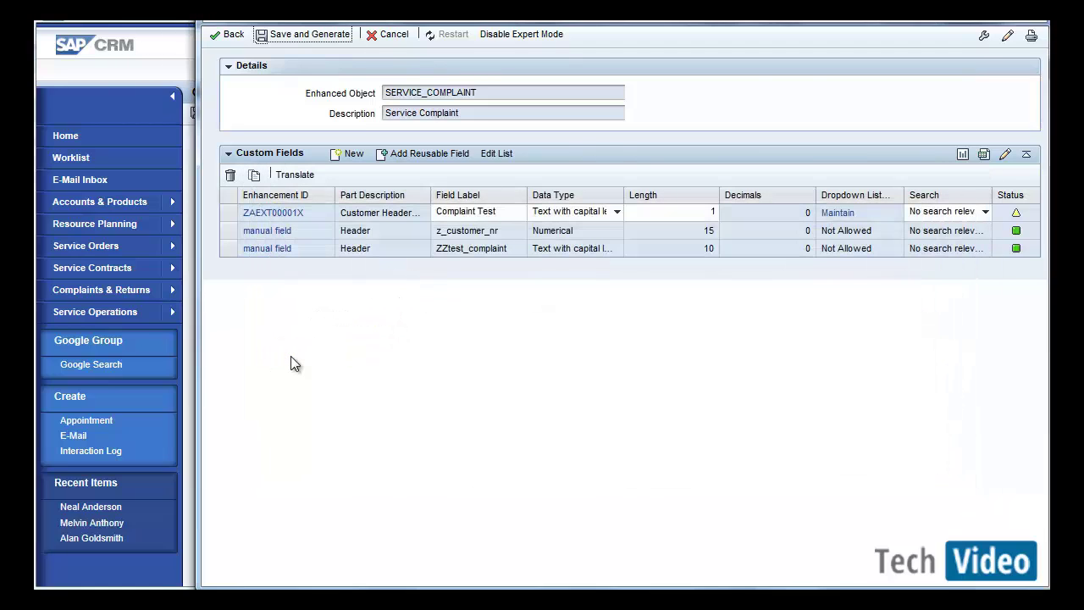
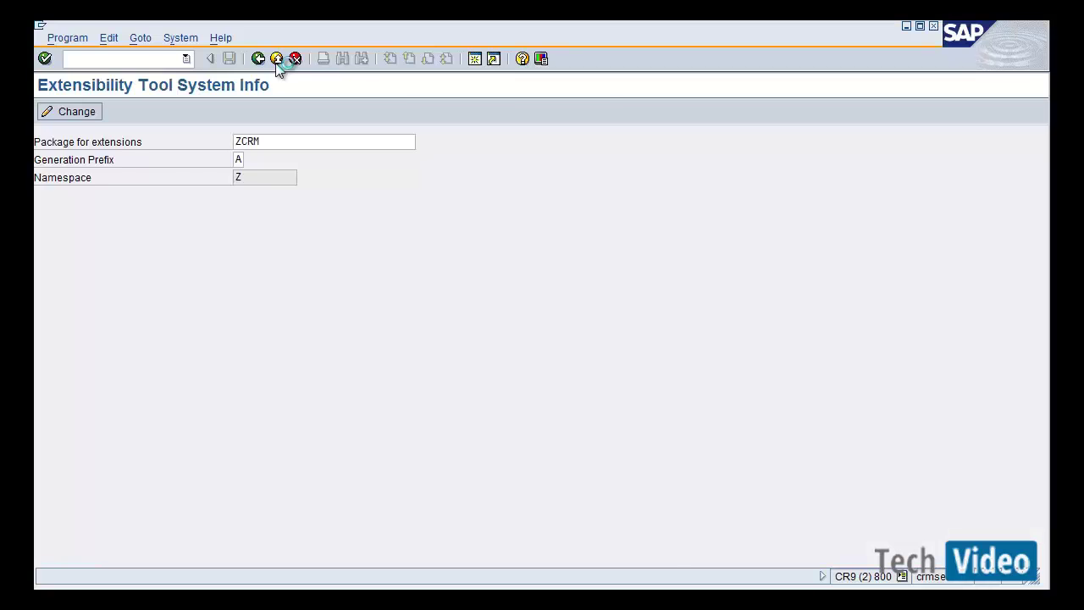
# Step: Leave the extensibility system info and open the ABAP Dictionary with transaction SE11
pyautogui.click(277, 59)
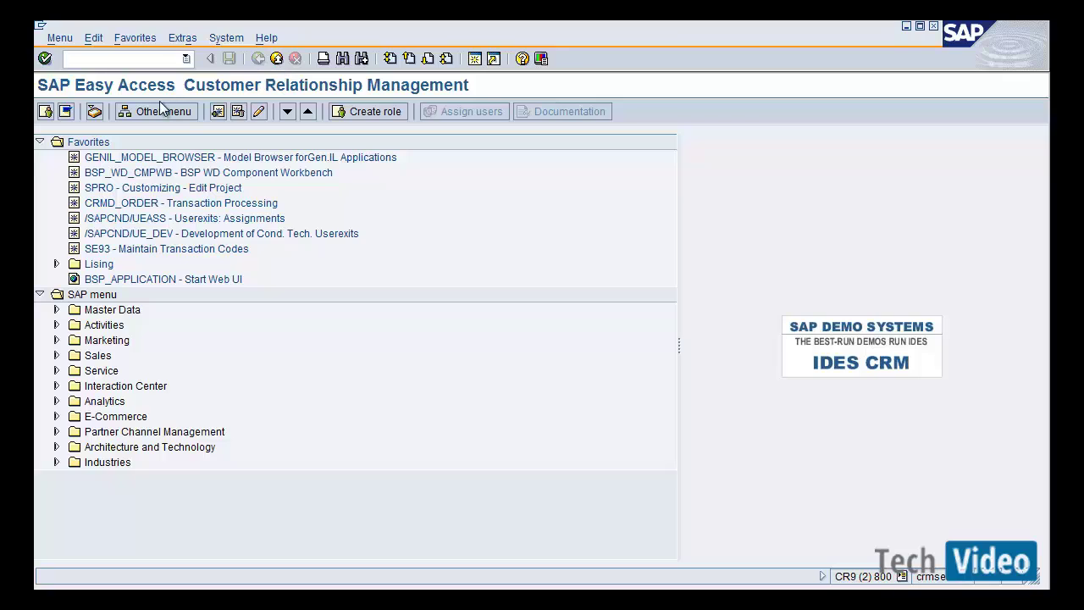
pyautogui.write('se11')
pyautogui.press('Return')
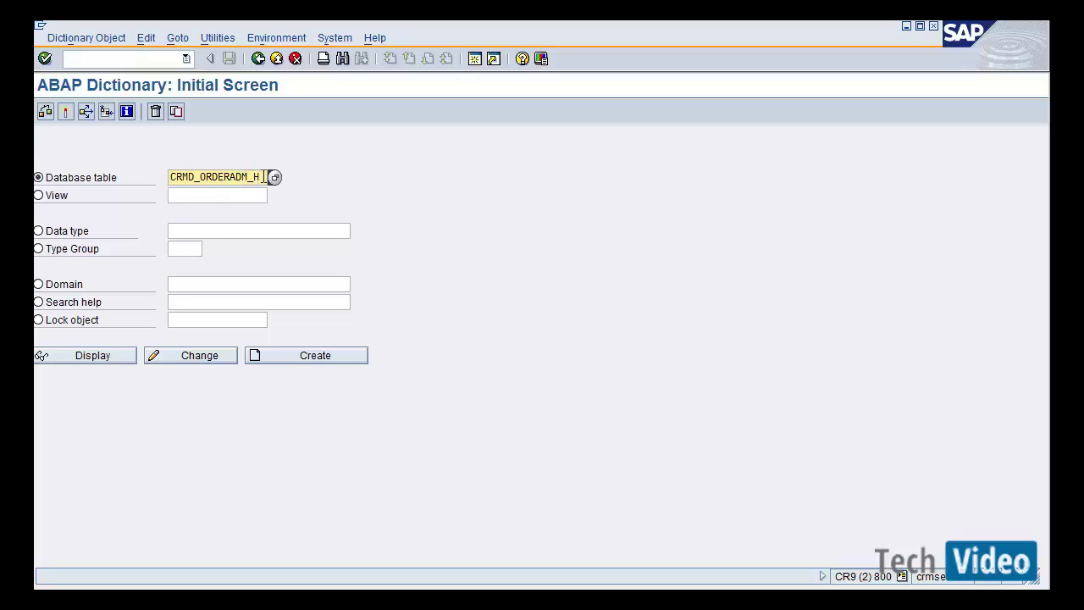
# Step: Display the database table CRMD_CUSTOMER_H in the ABAP Dictionary
pyautogui.click(243, 176)
pyautogui.moveTo(260, 177); pyautogui.dragTo(223, 177)
pyautogui.moveTo(209, 177); pyautogui.dragTo(203, 178)
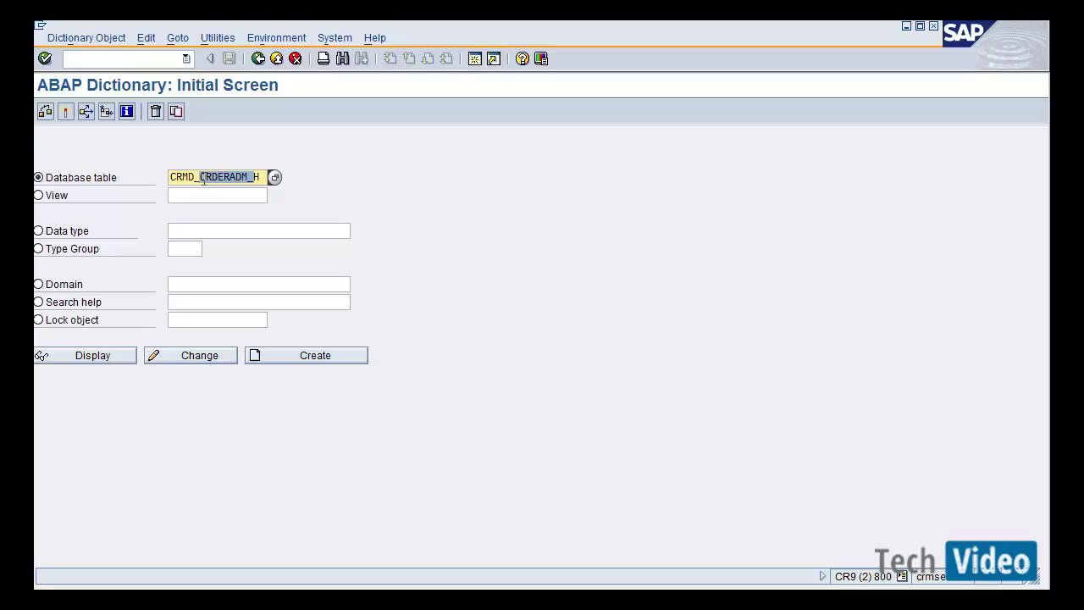
pyautogui.press('Delete')
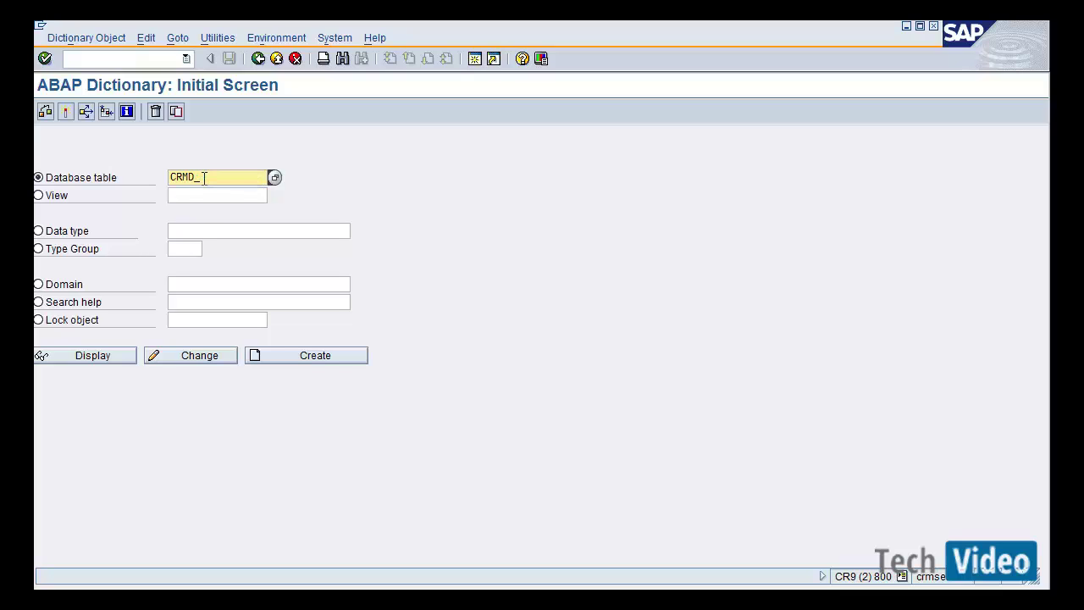
pyautogui.write('Cu')
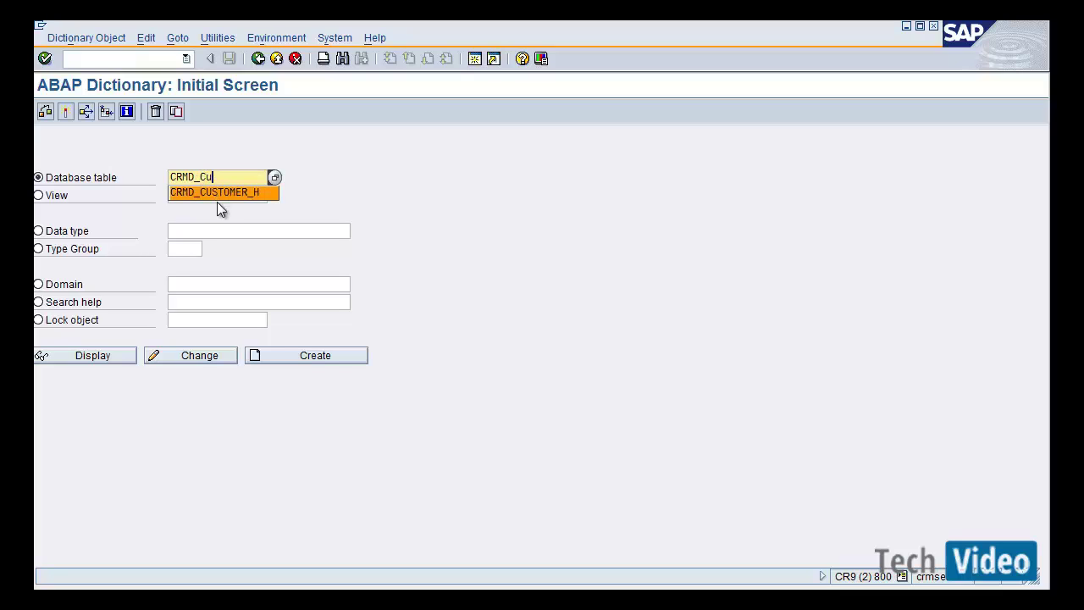
pyautogui.click(223, 192)
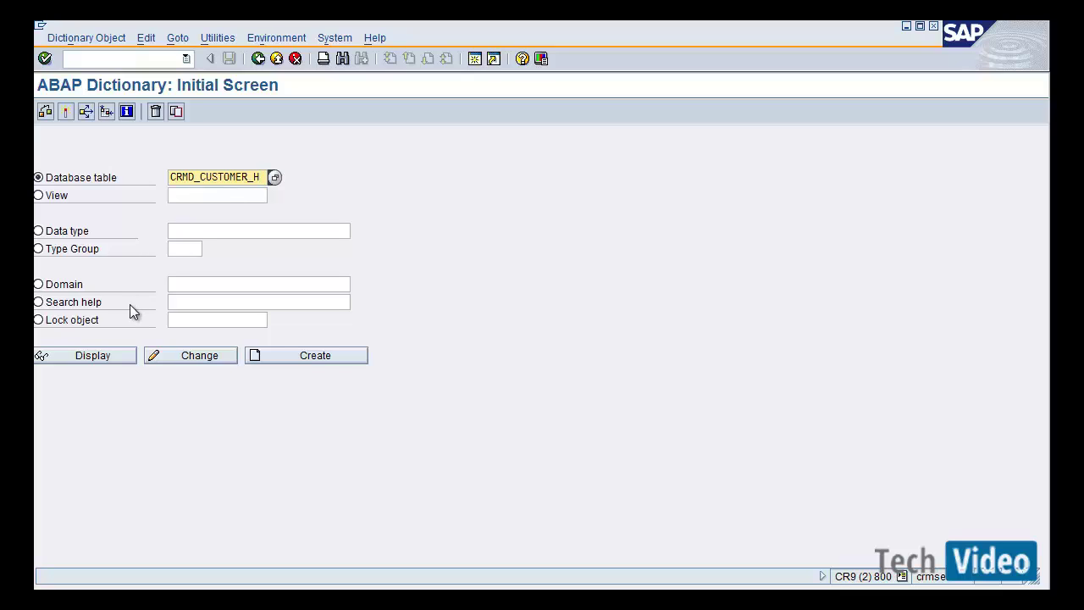
pyautogui.click(126, 359)
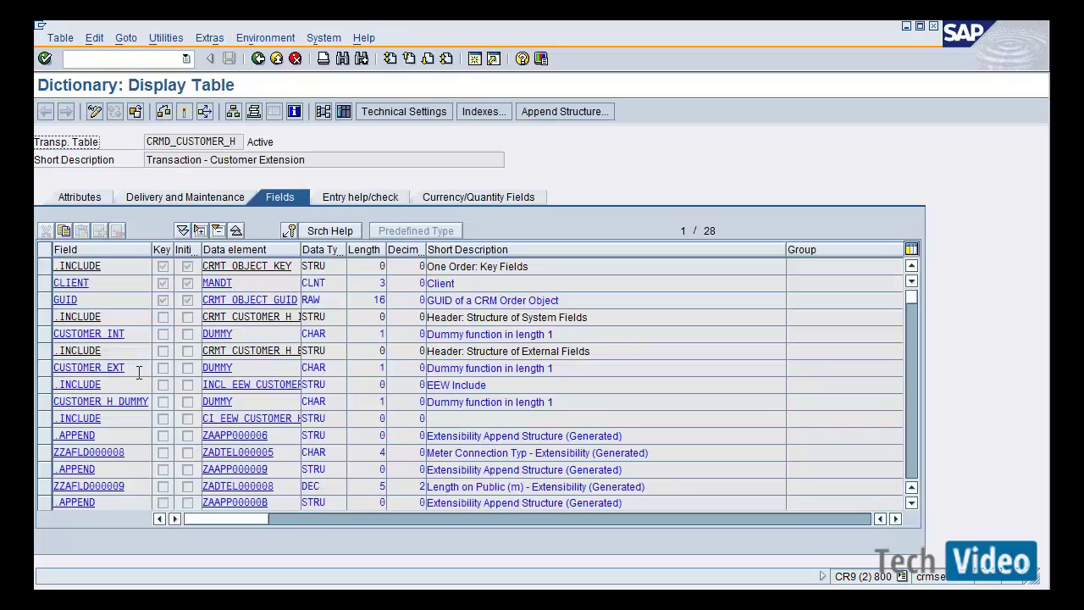
# Step: Examine the end of the table's field list for the generated complaint dropdown field and the other extension fields' names
pyautogui.click(138, 373)
pyautogui.click(127, 485)
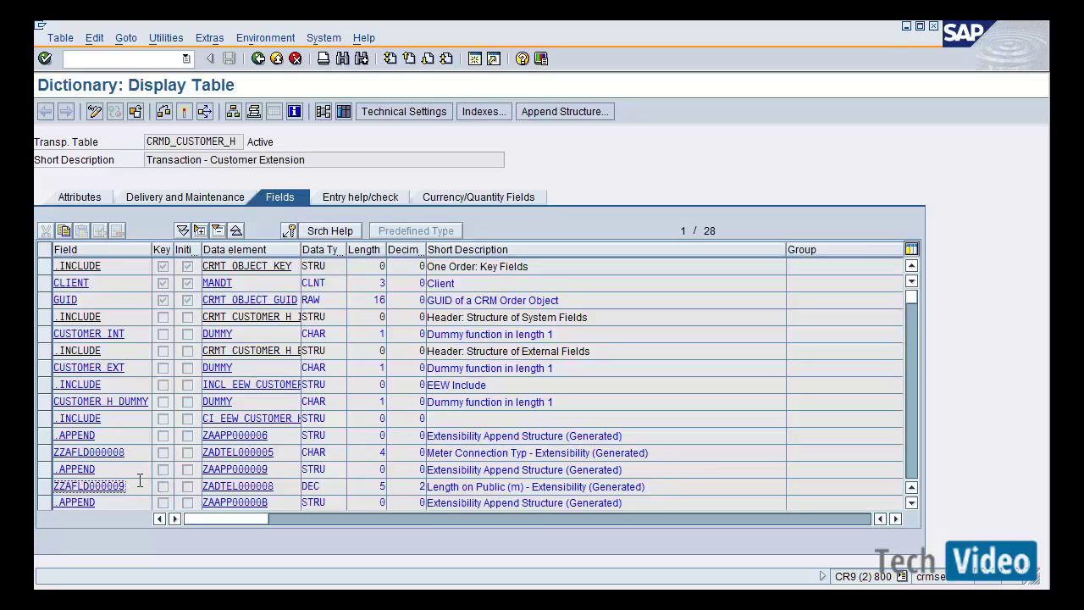
pyautogui.doubleClick(138, 484)
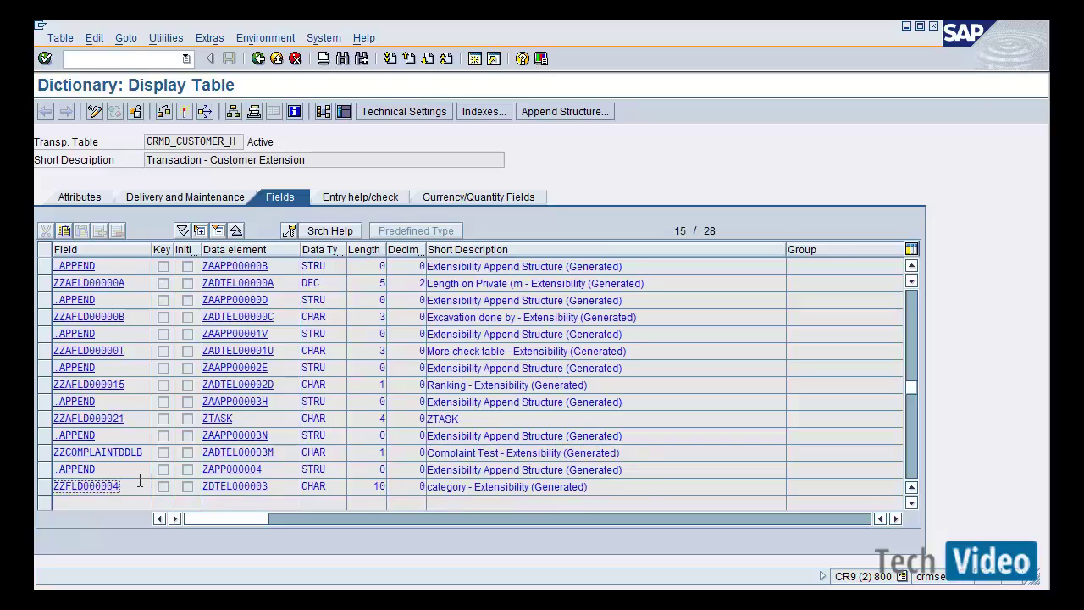
pyautogui.click(142, 482)
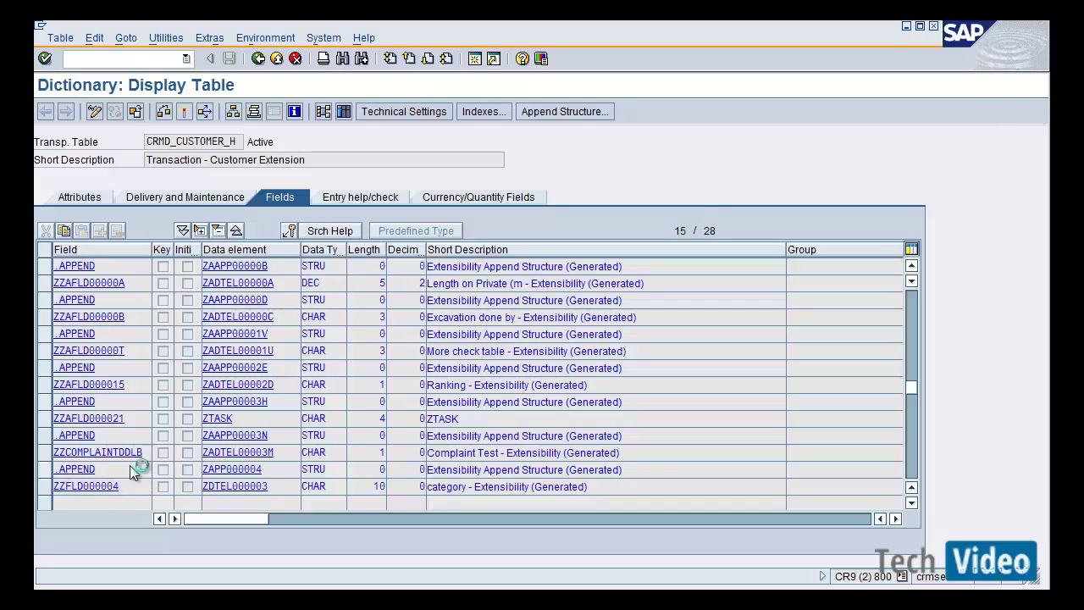
pyautogui.click(140, 450)
pyautogui.click(144, 450)
pyautogui.moveTo(144, 451); pyautogui.dragTo(50, 451)
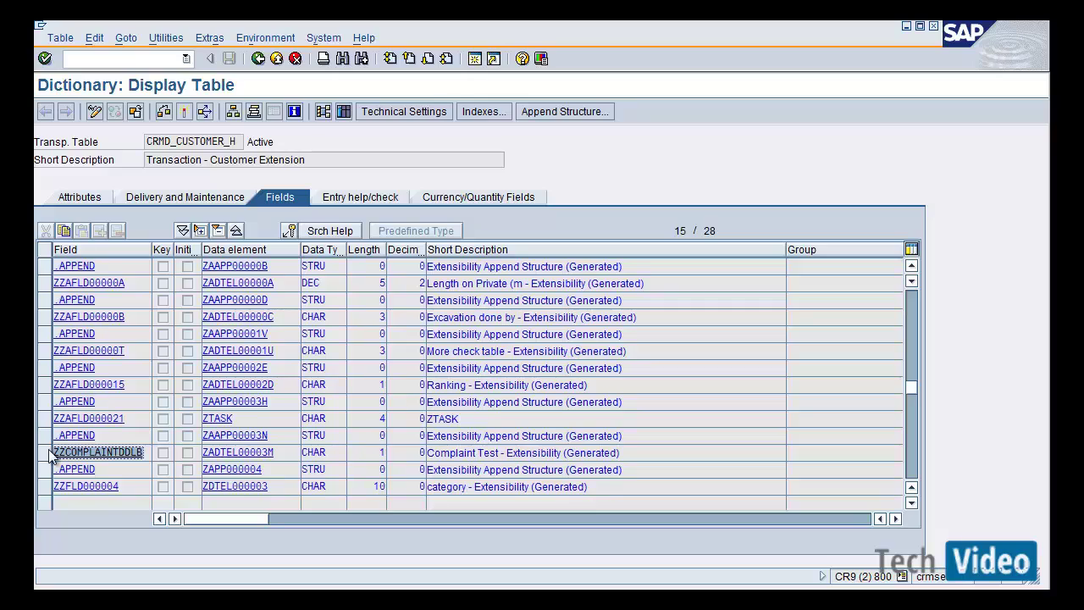
pyautogui.doubleClick(127, 418)
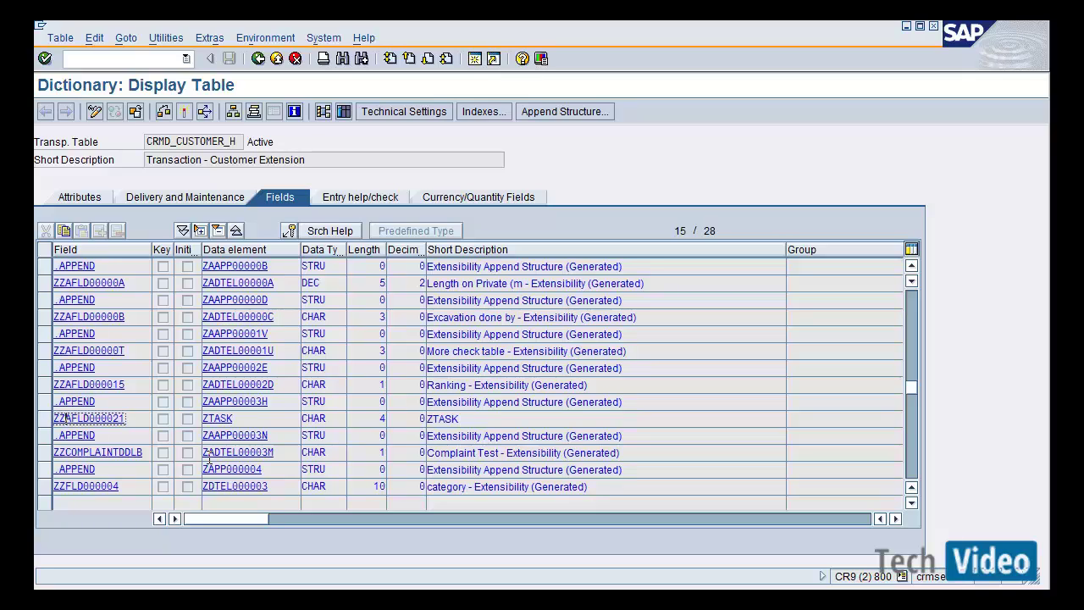
pyautogui.click(148, 453)
pyautogui.moveTo(147, 452); pyautogui.dragTo(53, 452)
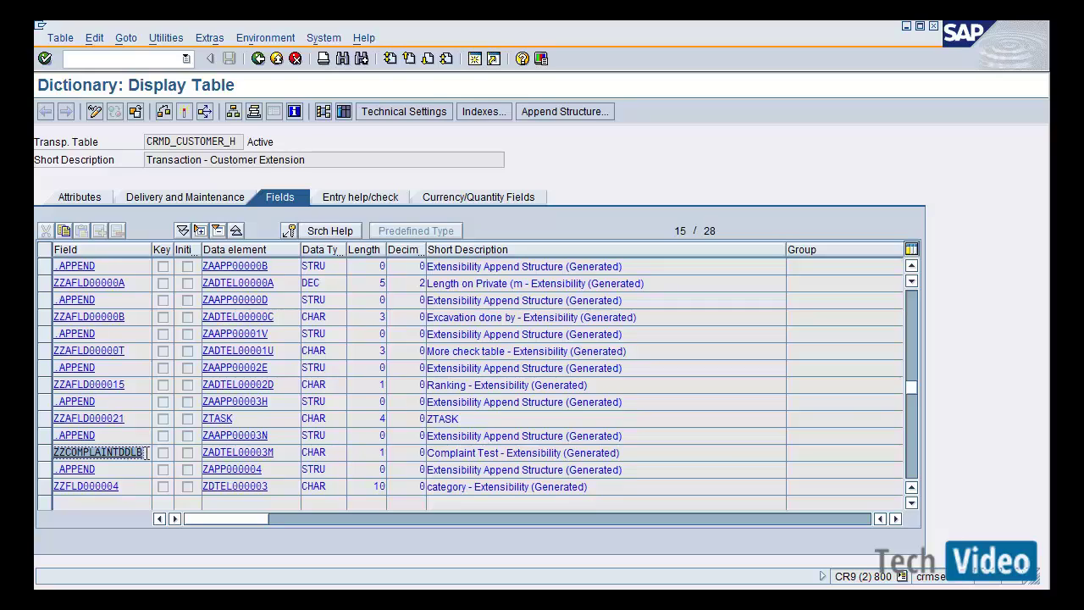
pyautogui.click(147, 452)
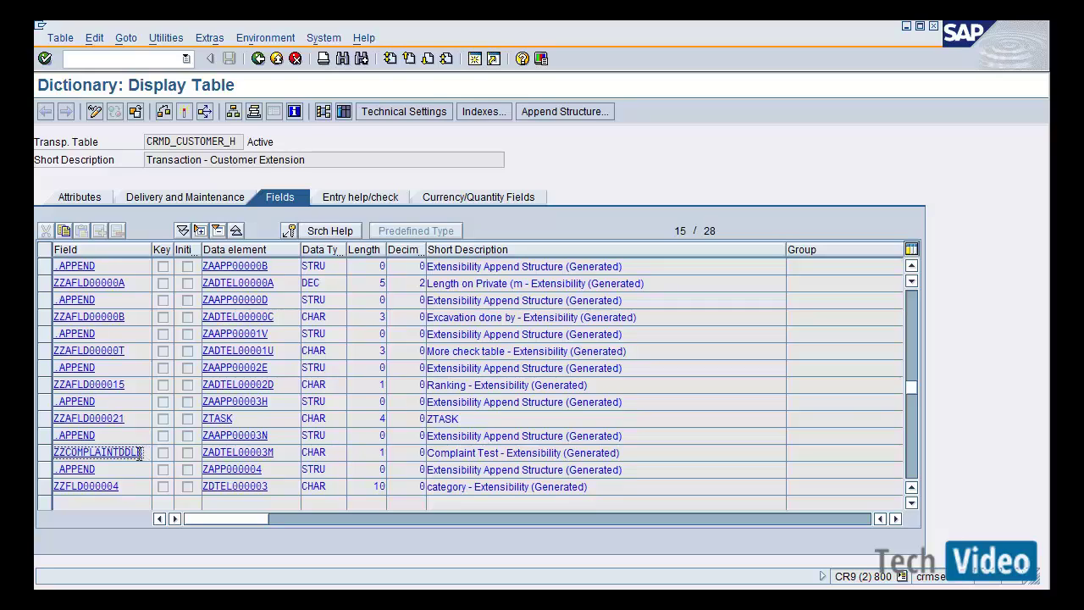
# Step: Open the data element of field ZZCOMPLAINTDDLB and examine its short description
pyautogui.click(254, 452)
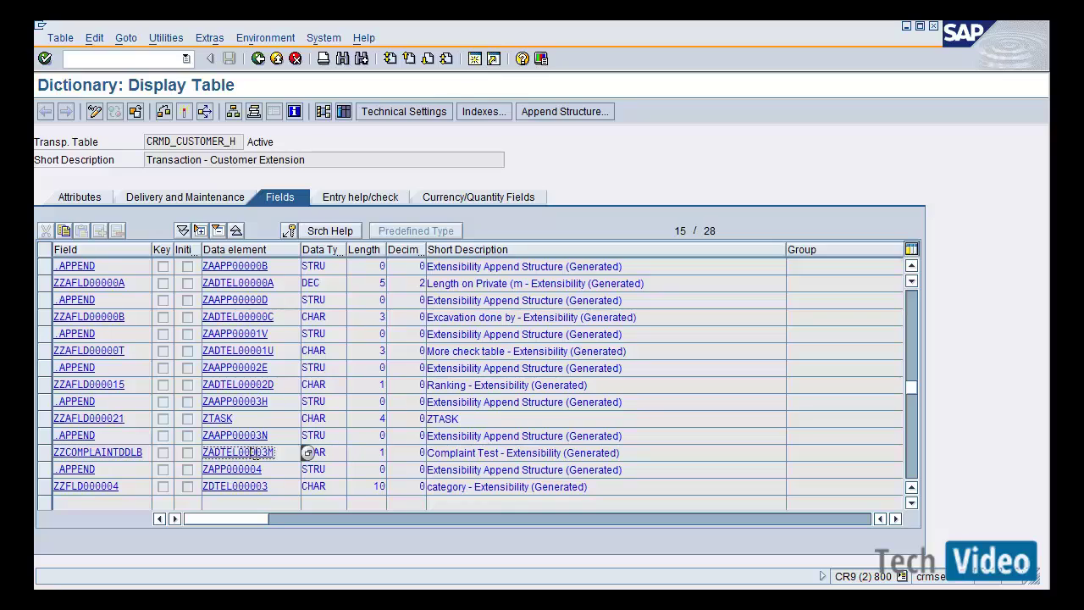
pyautogui.doubleClick(254, 453)
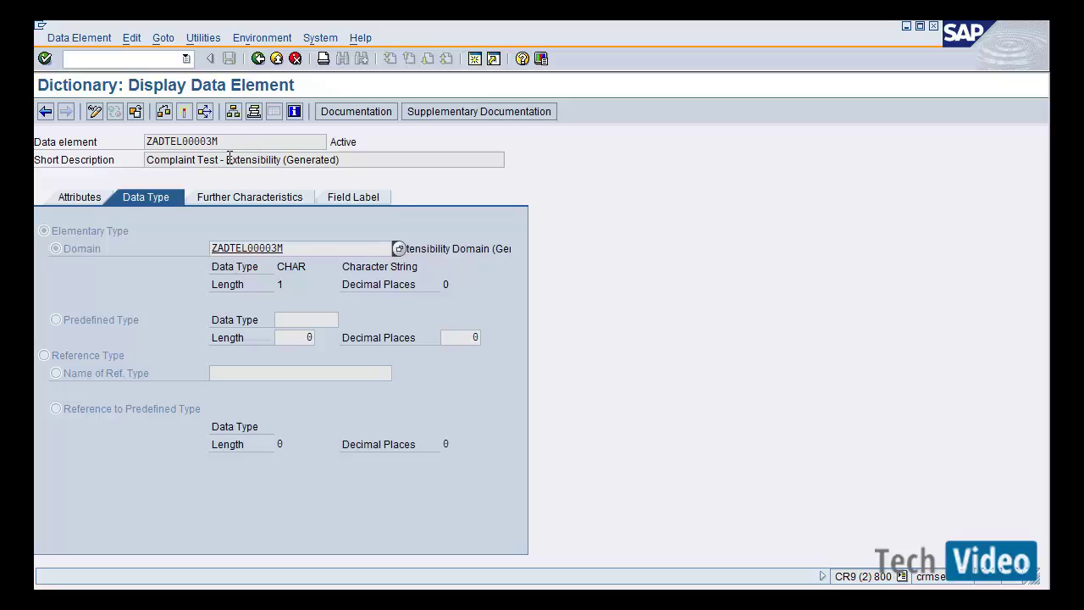
pyautogui.moveTo(220, 159); pyautogui.dragTo(360, 154)
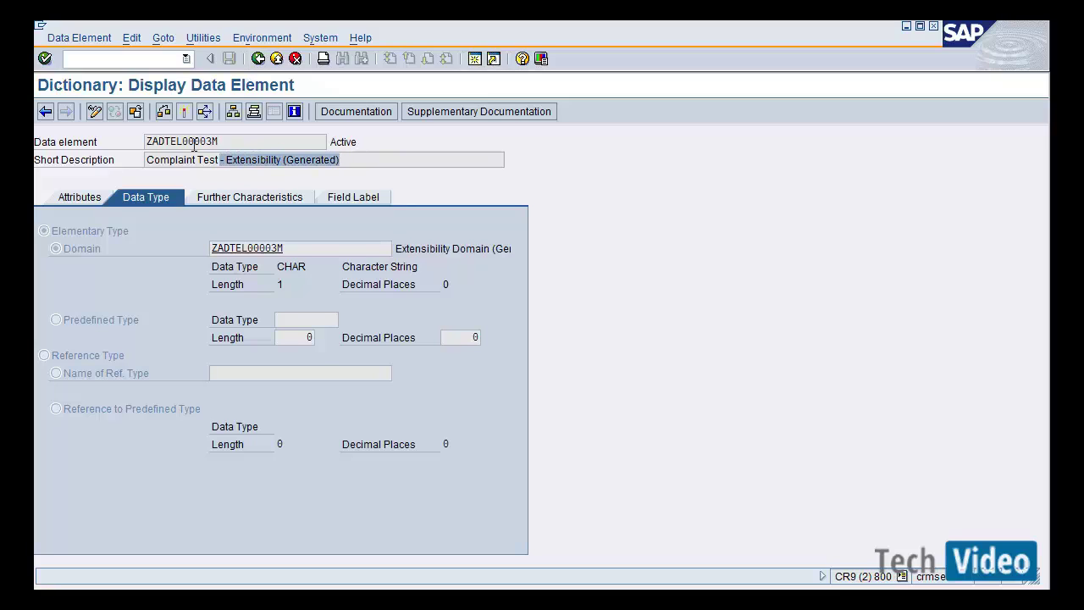
# Step: Switch the data element to change mode, shorten its short description to "Complaint Test" and activate it
pyautogui.click(99, 117)
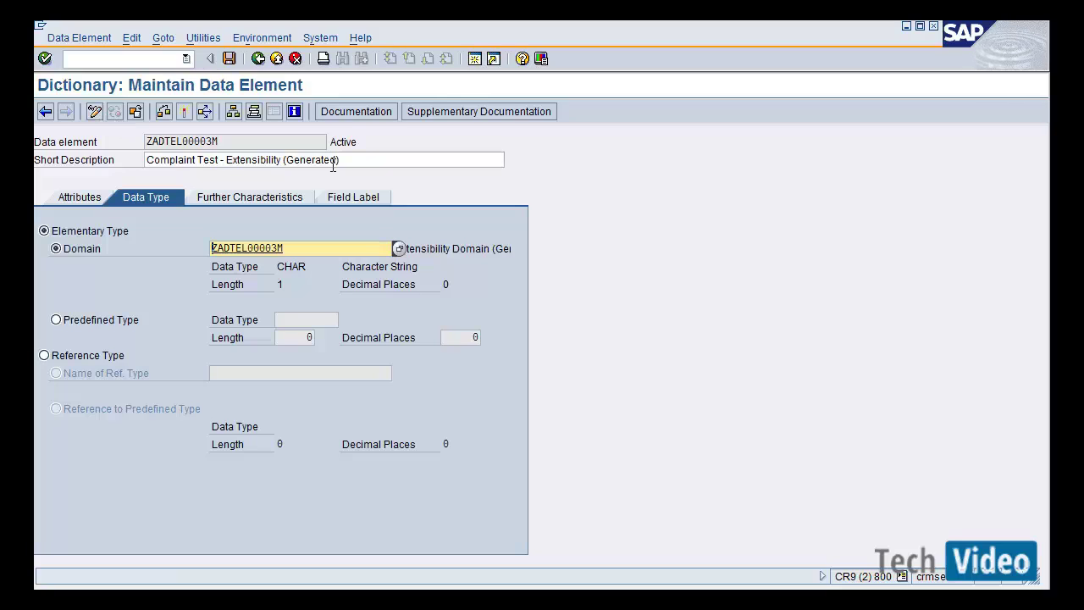
pyautogui.moveTo(343, 161); pyautogui.dragTo(229, 167)
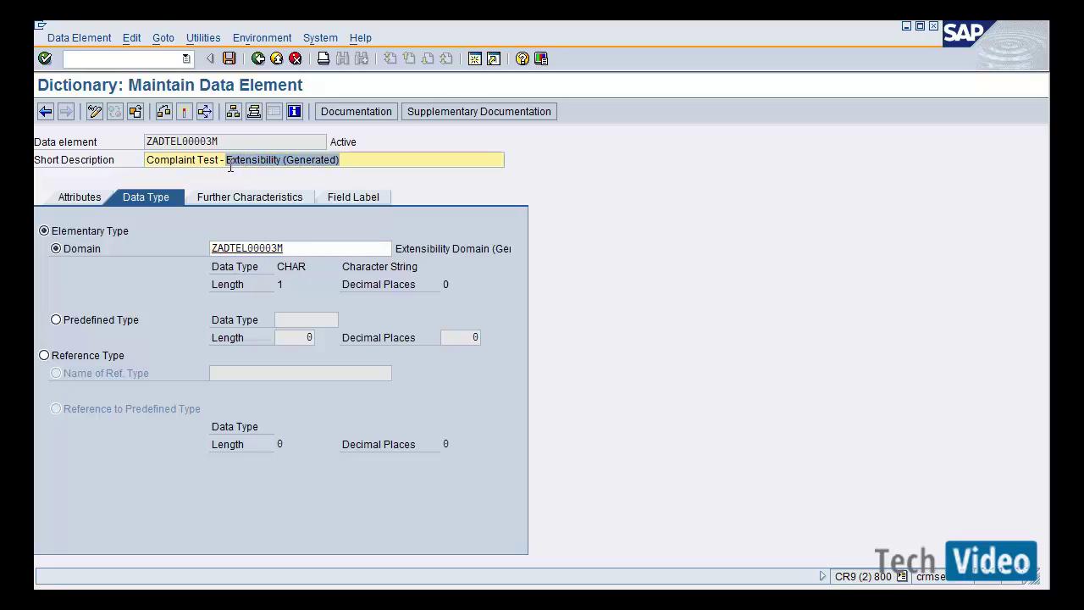
pyautogui.press('BackSpace')
pyautogui.press('BackSpace')
pyautogui.press('BackSpace')
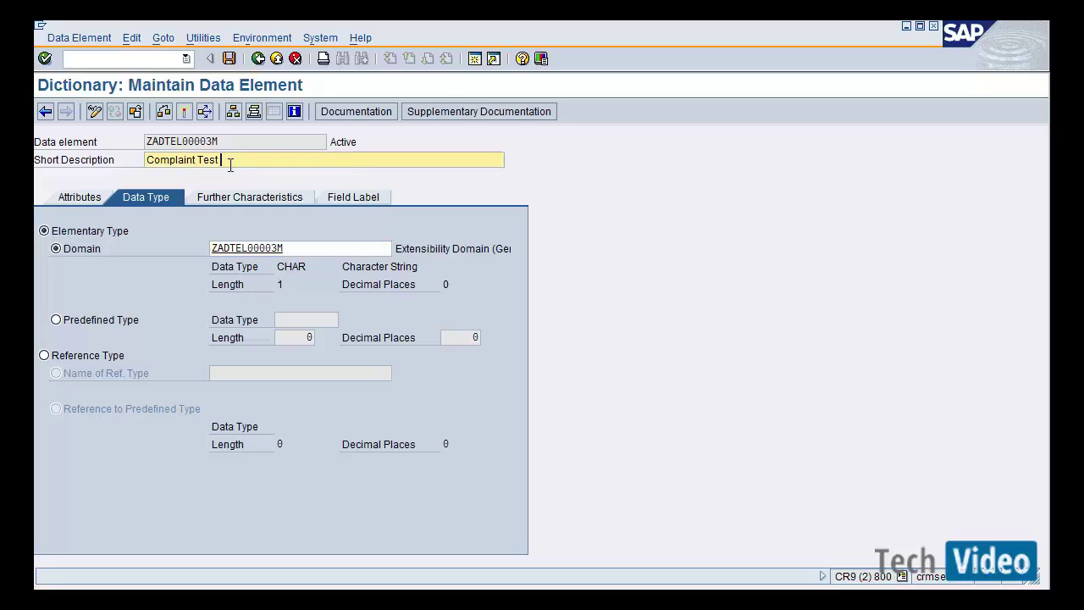
pyautogui.click(185, 113)
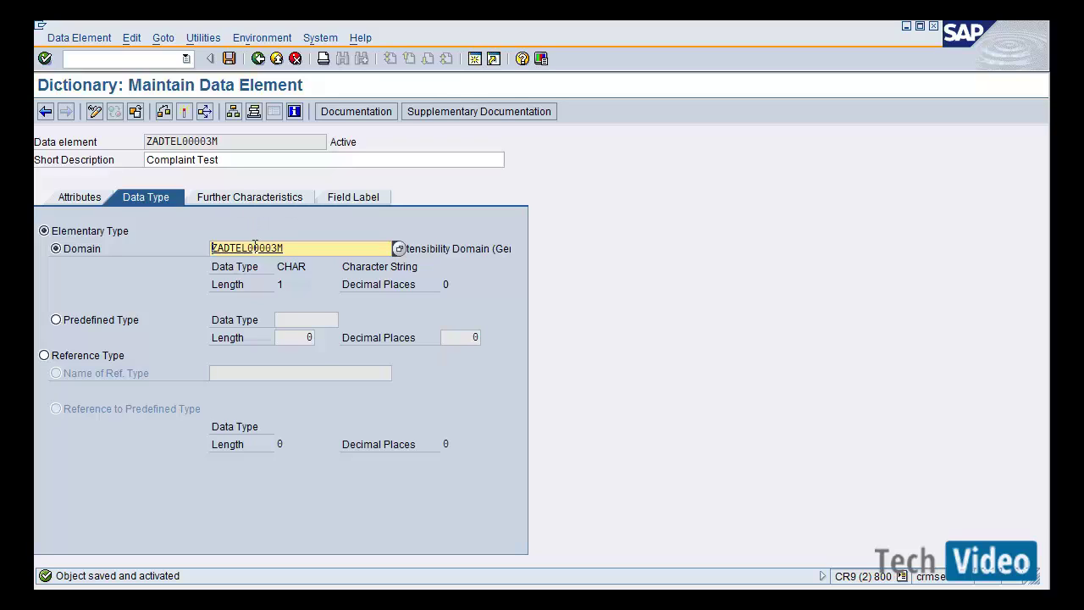
# Step: Examine the fixed values in the value range of the data element's domain and return to the table's field list
pyautogui.click(255, 246)
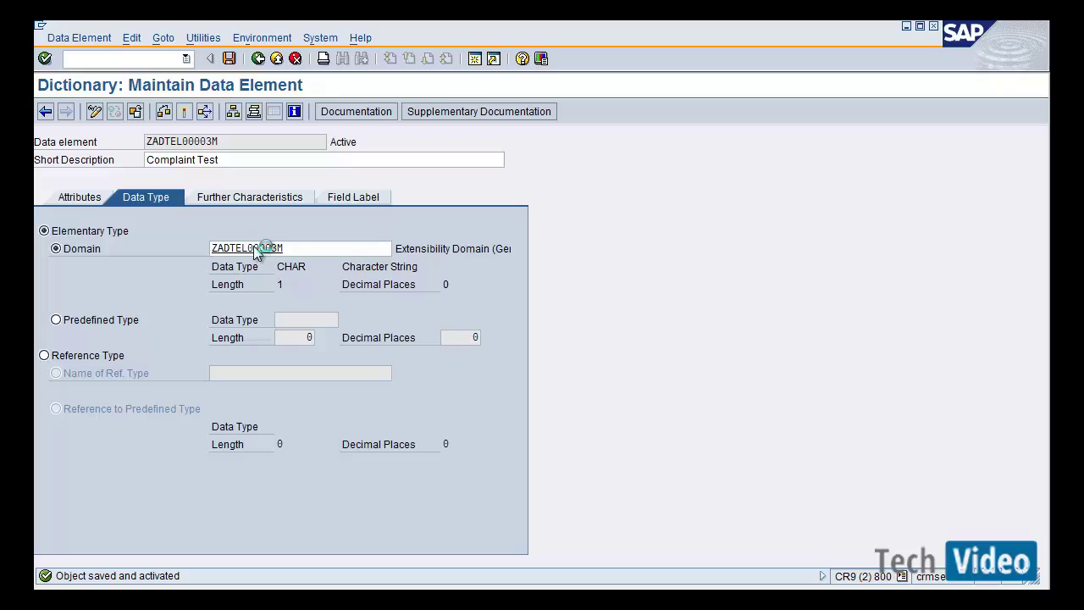
pyautogui.doubleClick(257, 248)
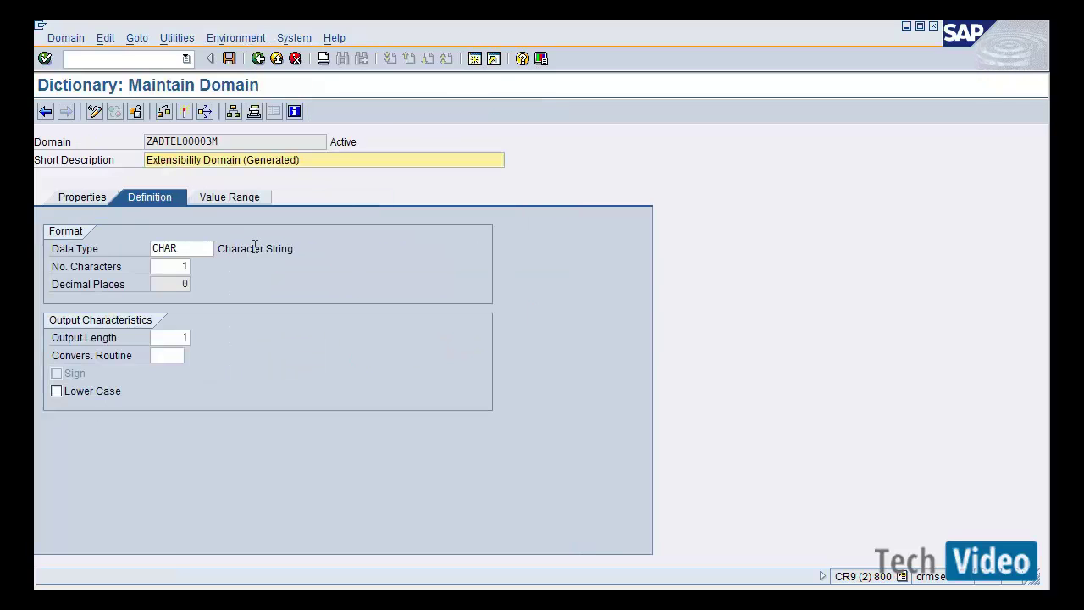
pyautogui.click(232, 200)
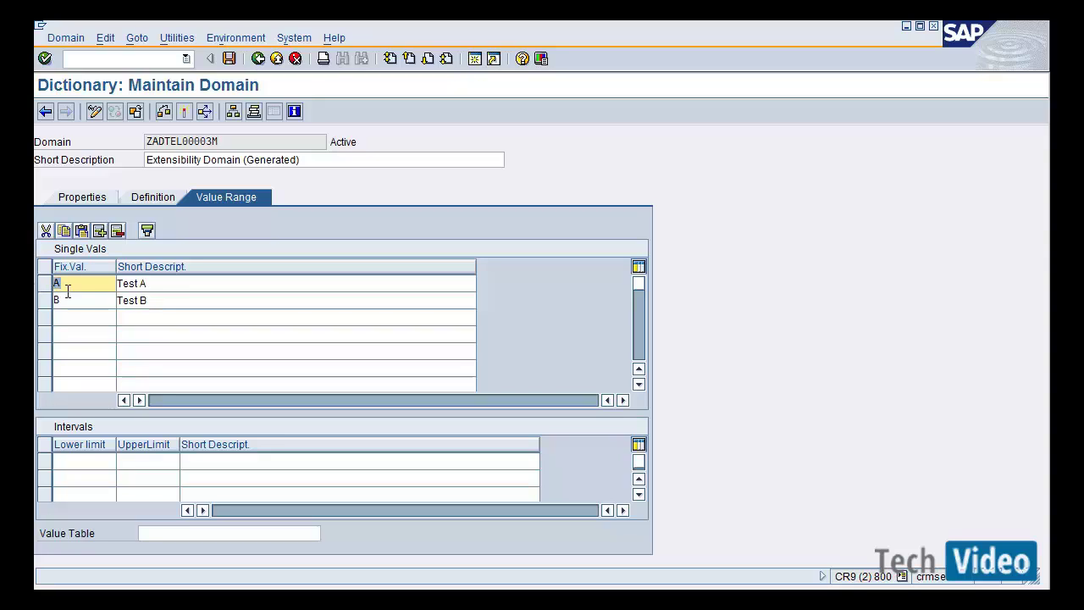
pyautogui.click(70, 300)
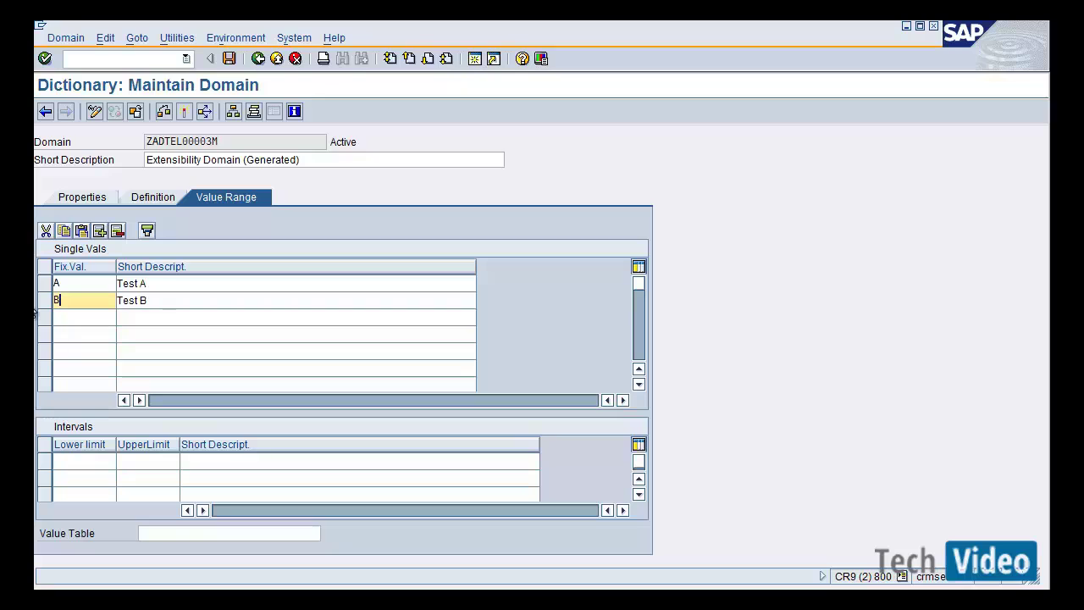
pyautogui.click(263, 62)
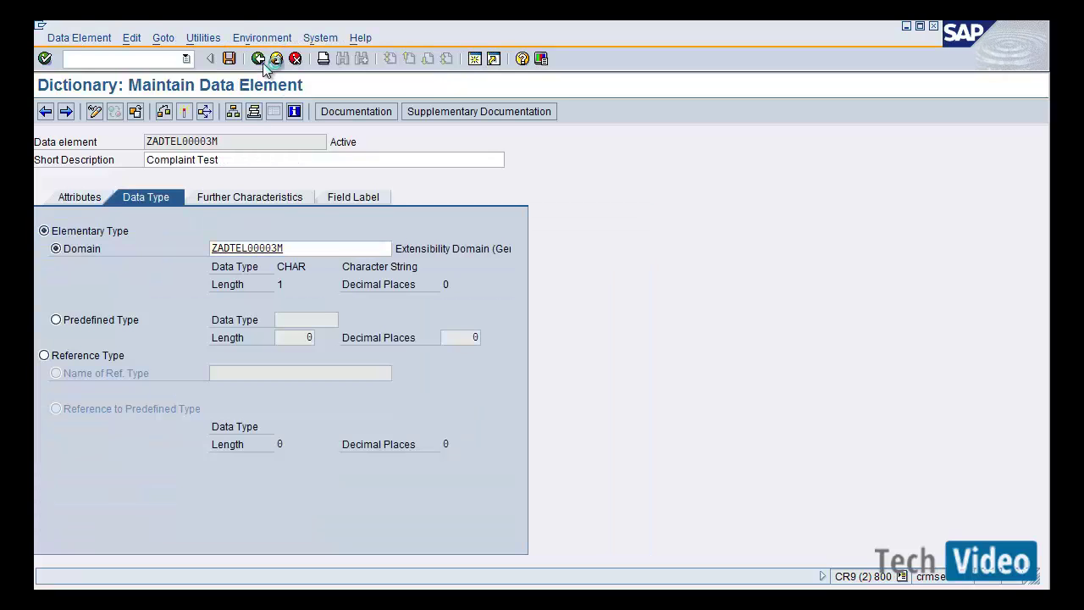
pyautogui.click(263, 62)
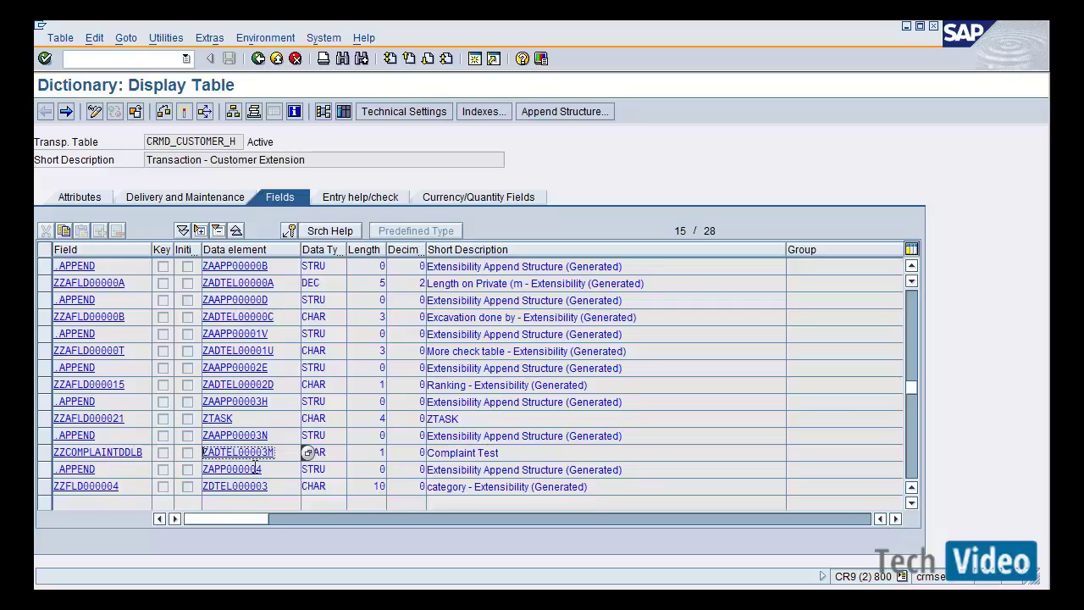
pyautogui.click(147, 451)
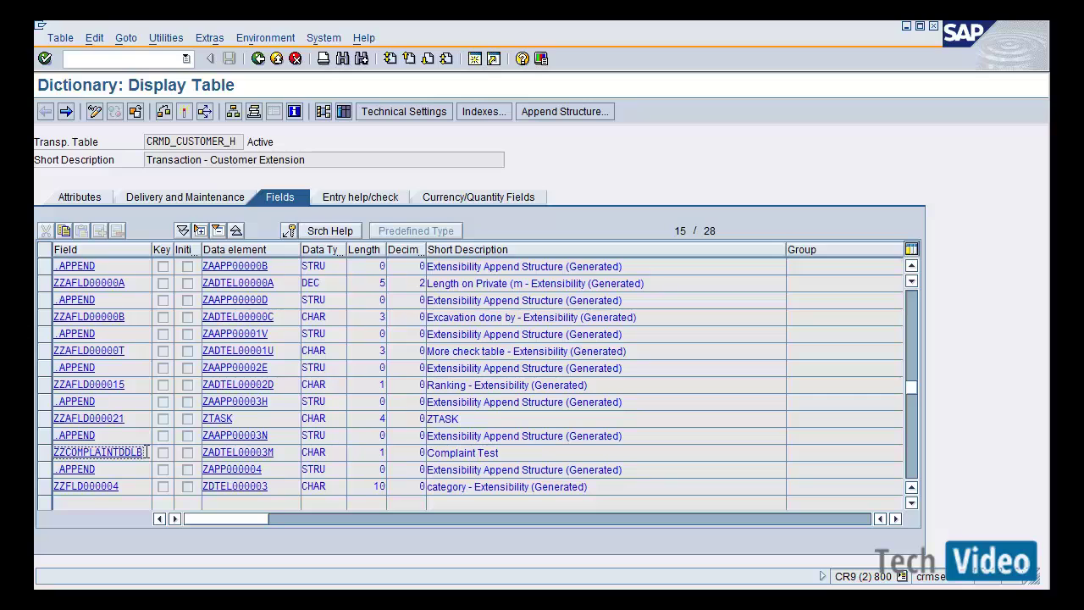
# Step: Switch to the SAP CRM Web UI and create a new complaint of transaction type CRMC without reference
pyautogui.hotkey('alt', 'Tab')
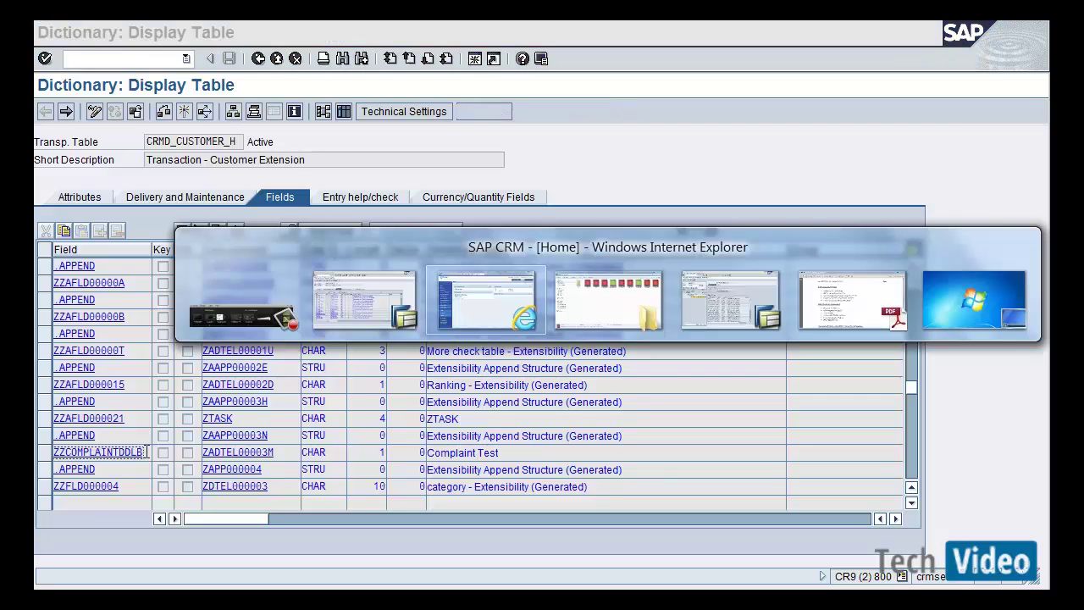
pyautogui.hotkey('alt', 'Tab')
pyautogui.hotkey('alt', 'shift', 'Tab')
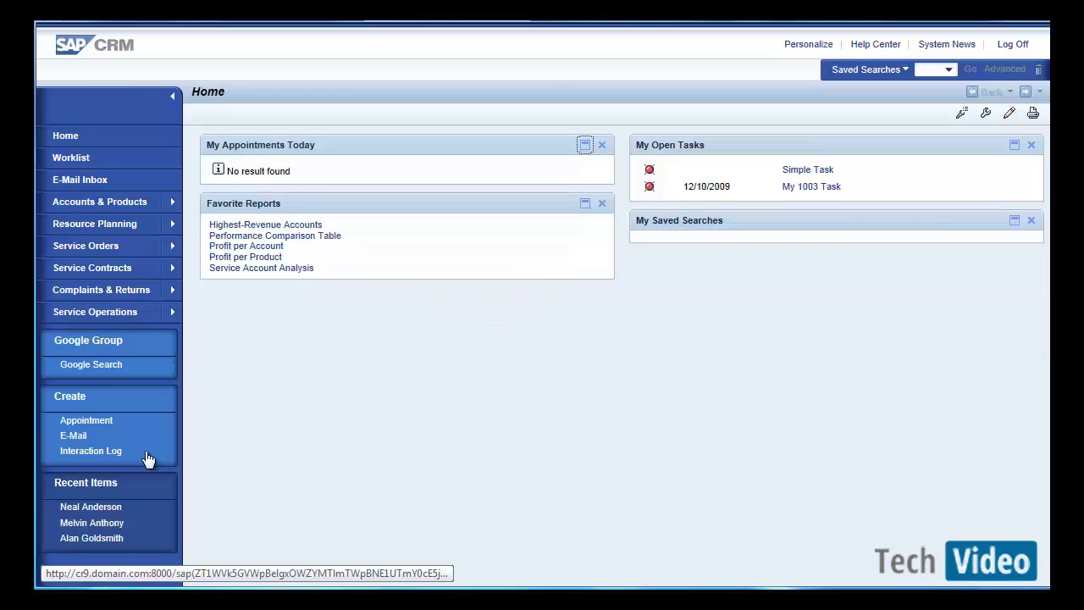
pyautogui.click(126, 294)
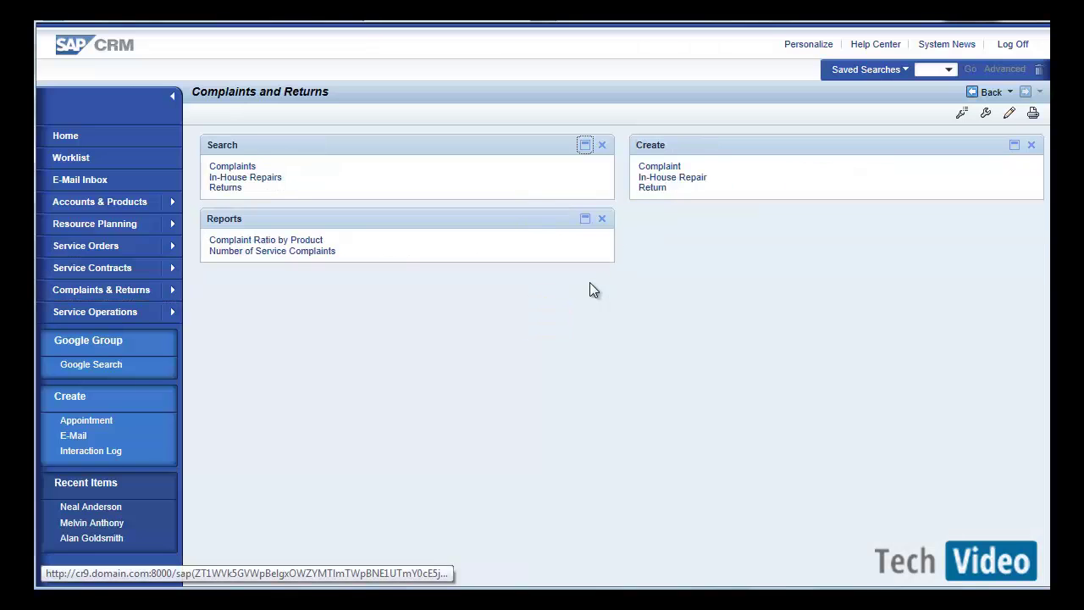
pyautogui.click(680, 169)
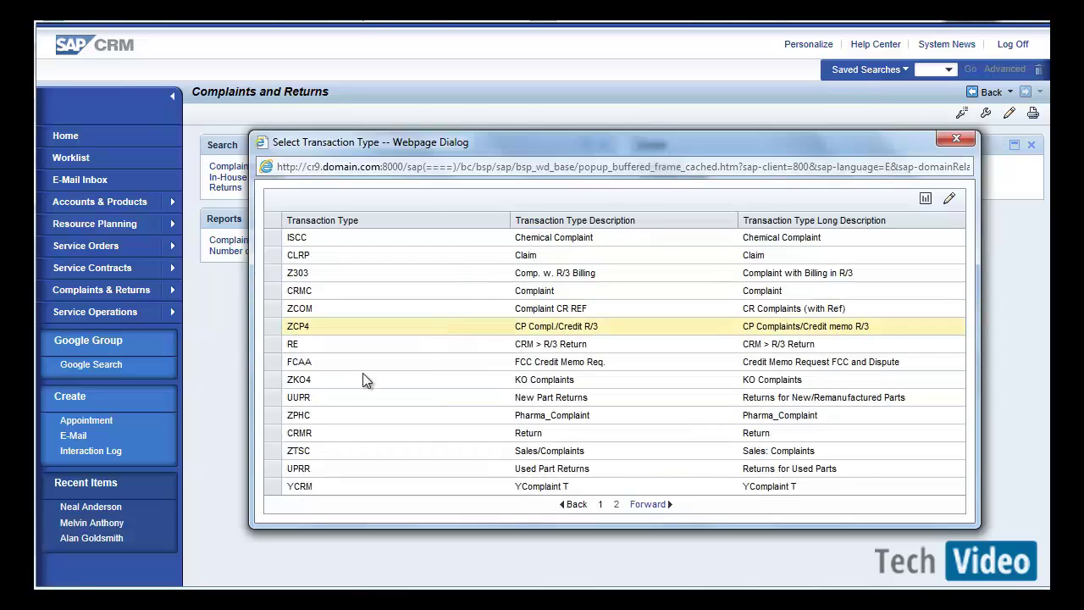
pyautogui.click(272, 293)
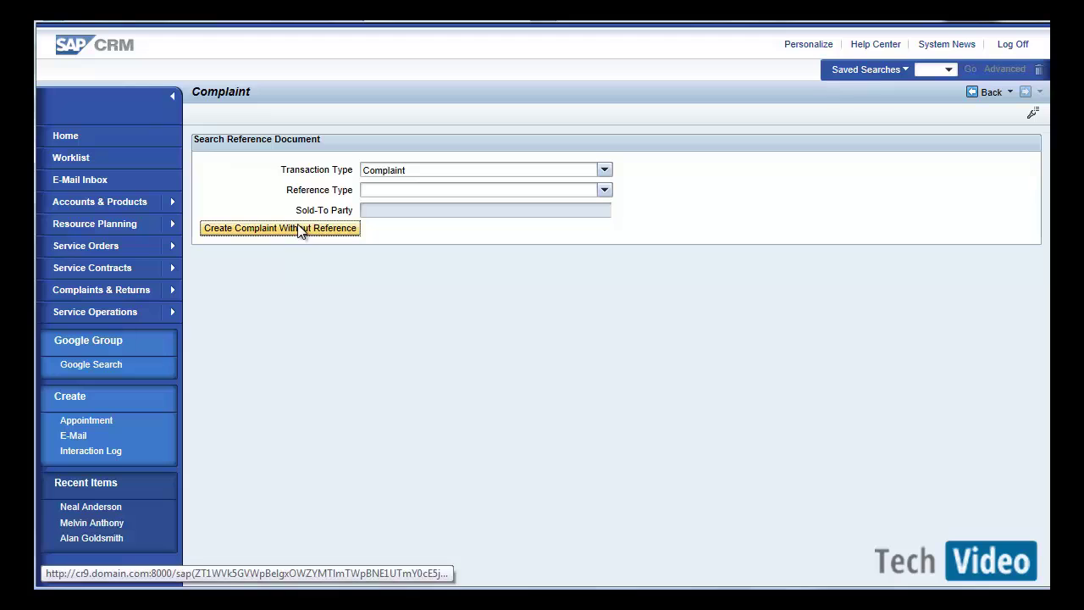
pyautogui.click(298, 228)
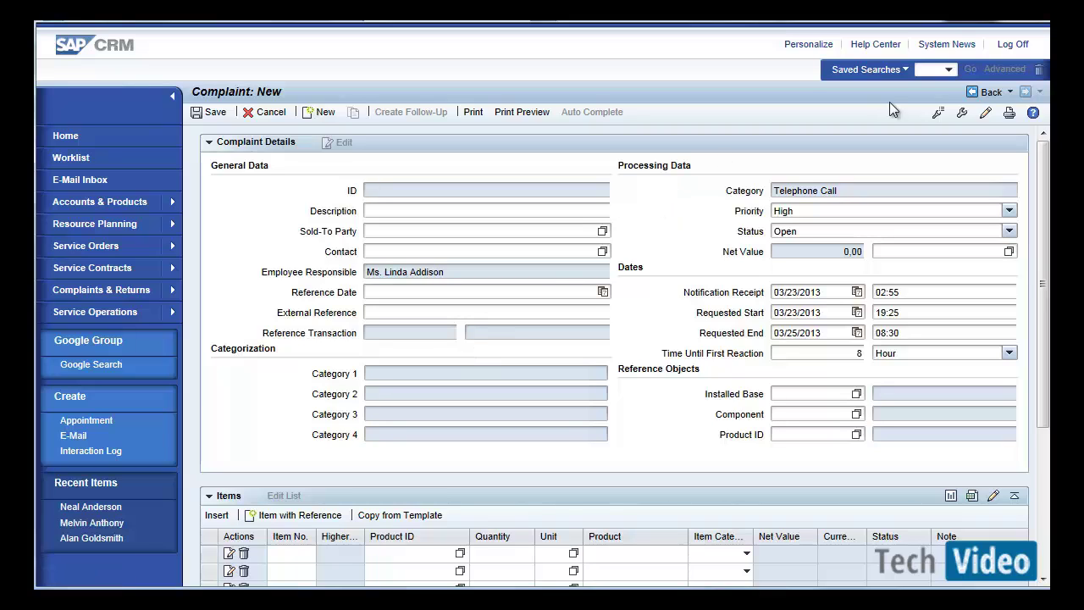
# Step: Copy the default Complaint Details configuration to role key ZZSERVPRO, component usage CUBTComplaint, object type BT120_CPL and subtype CRMC
pyautogui.click(937, 116)
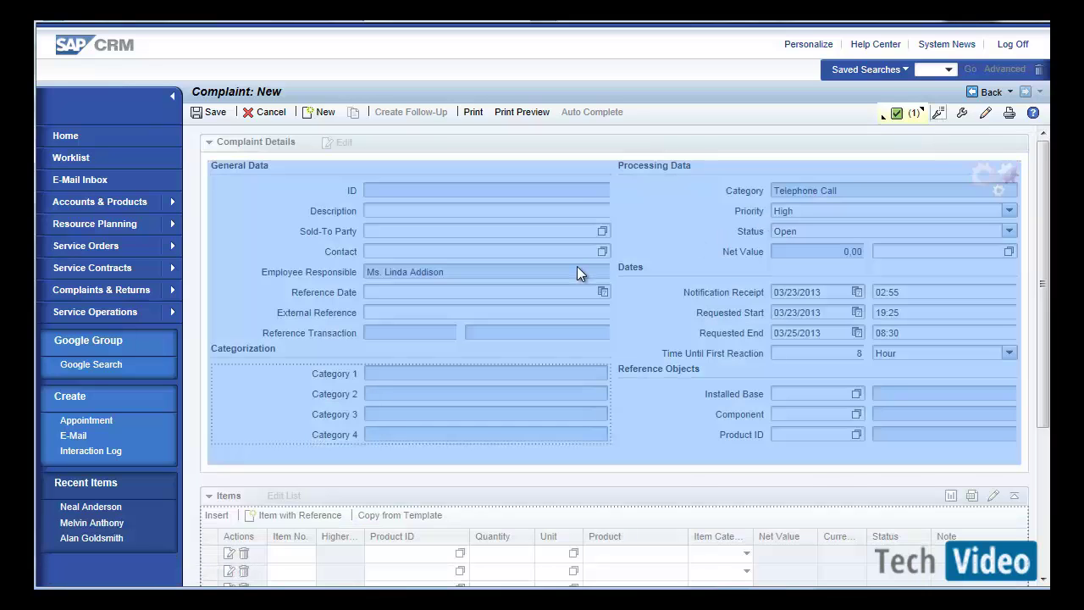
pyautogui.click(577, 268)
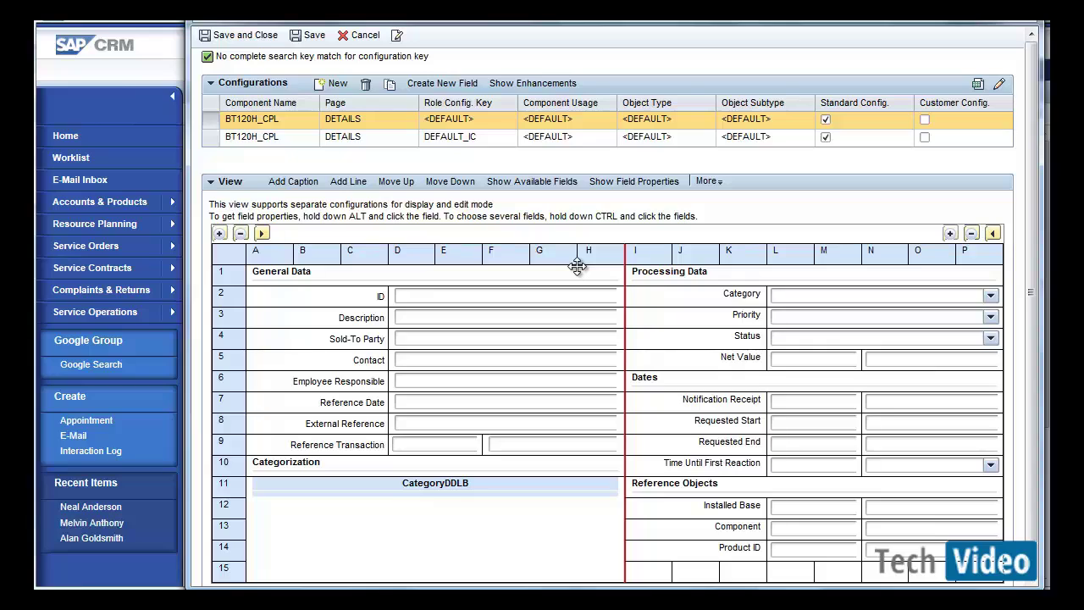
pyautogui.click(393, 88)
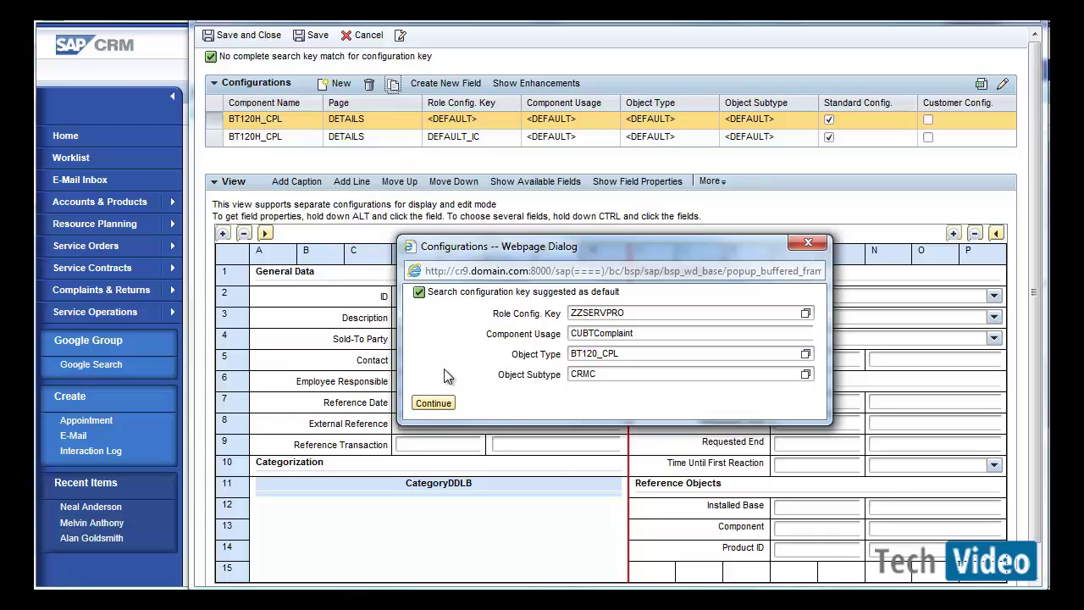
pyautogui.click(447, 404)
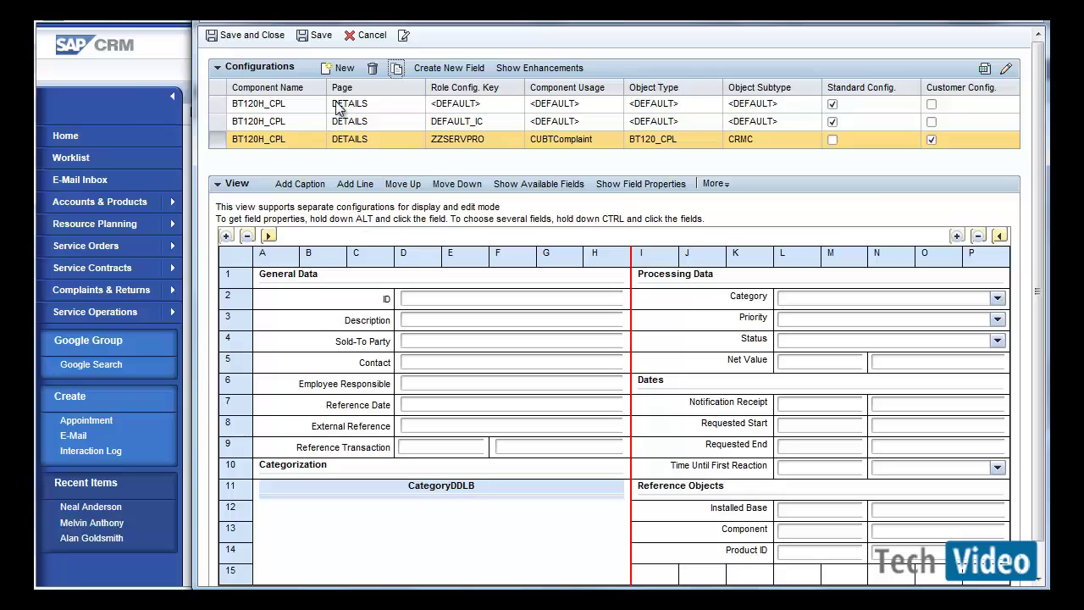
# Step: Add the available field ZZtest_complaint from BTADMINH to the view directly below Reference Transaction
pyautogui.click(511, 184)
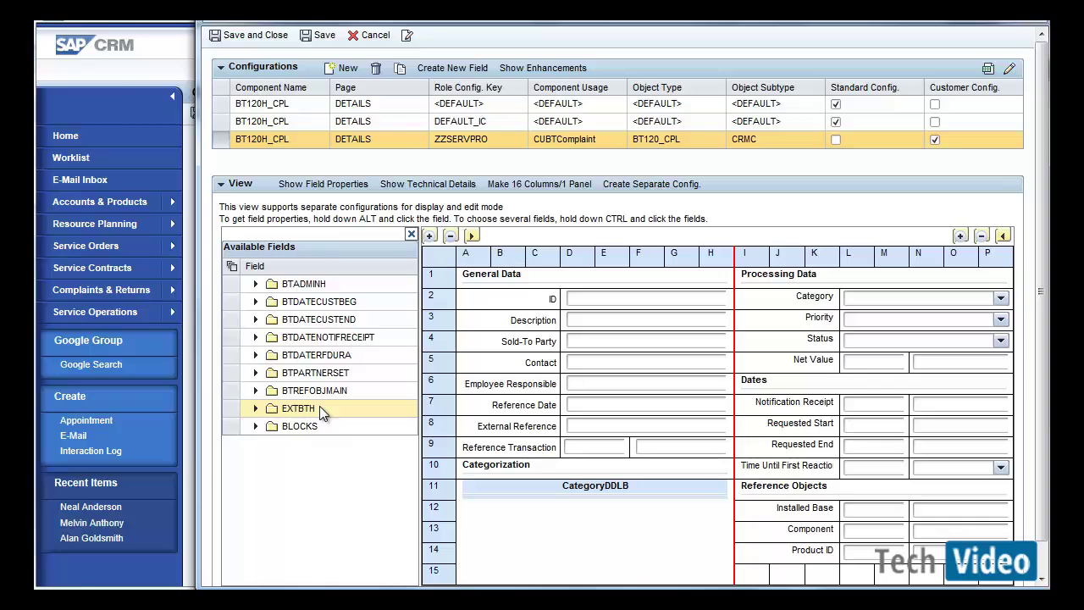
pyautogui.click(258, 320)
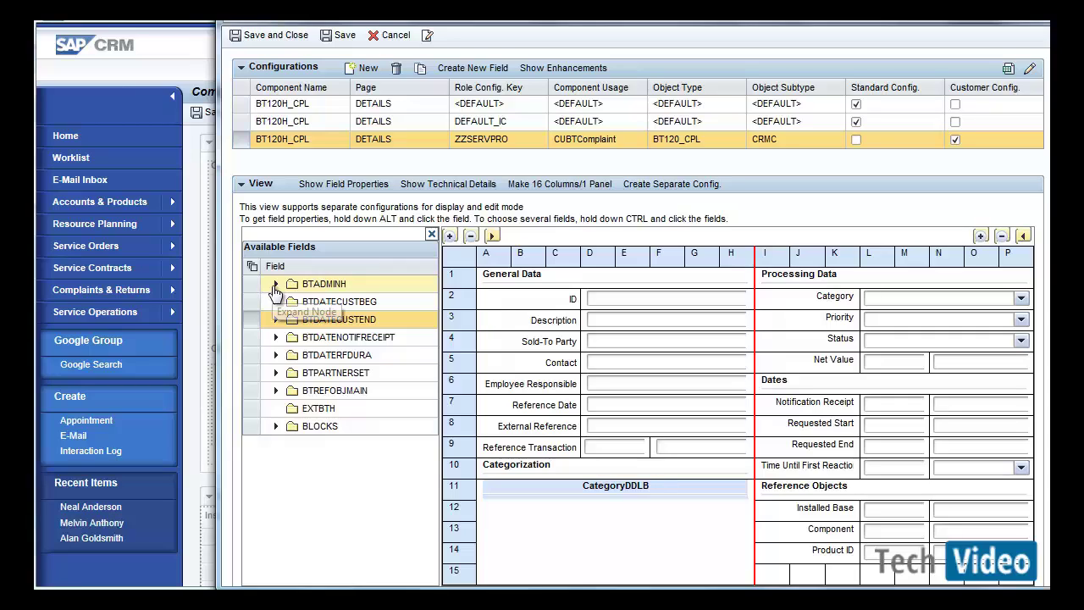
pyautogui.click(275, 286)
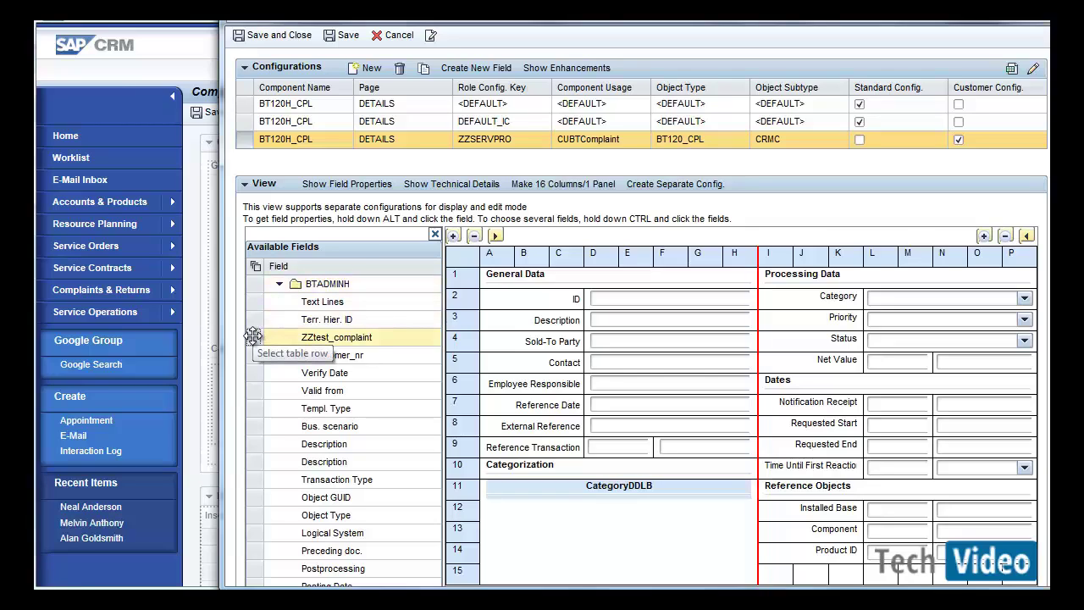
pyautogui.click(253, 336)
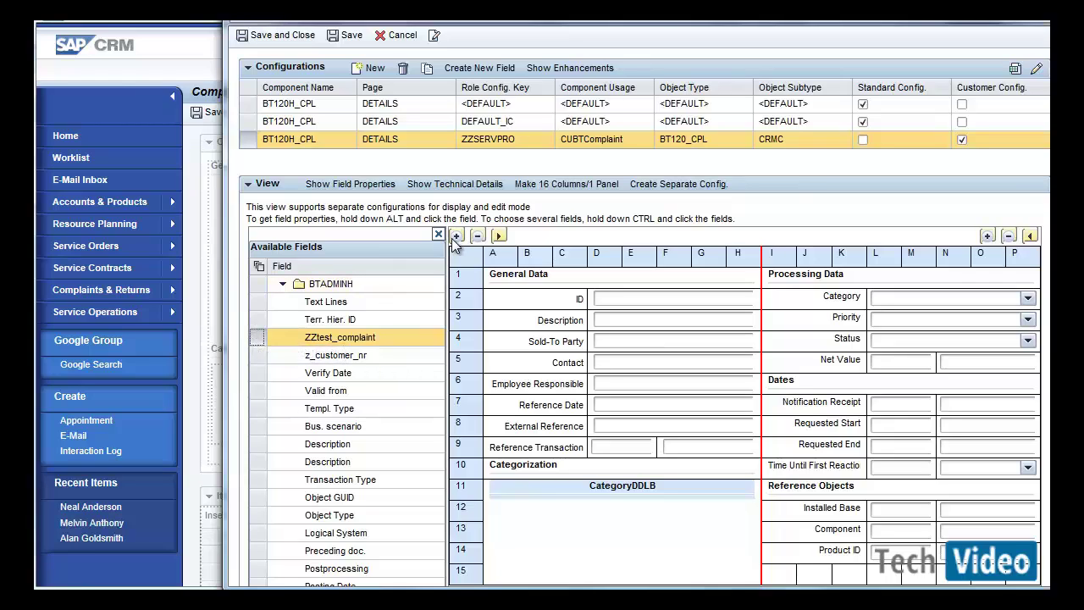
pyautogui.click(536, 447)
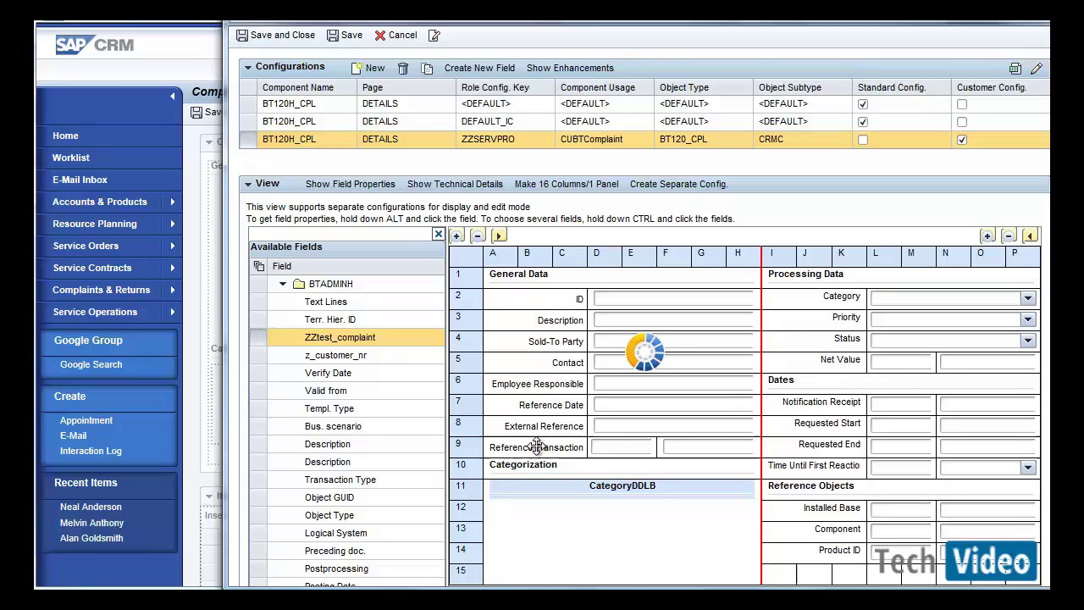
pyautogui.click(461, 237)
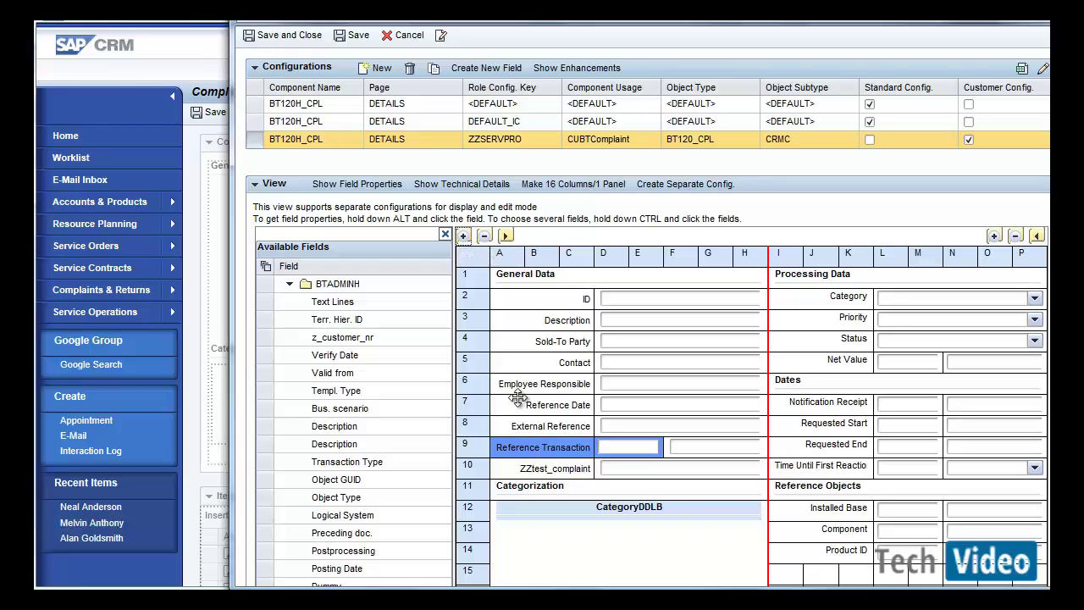
# Step: Close the available fields list and change the label of the ZZtest_complaint field to "Complaint Test"
pyautogui.click(616, 468)
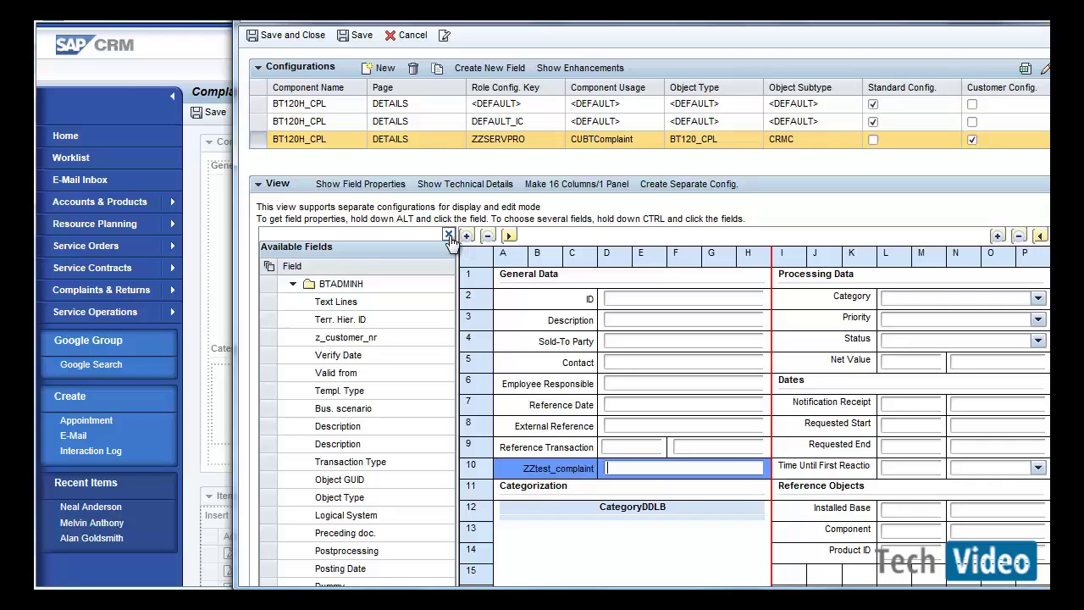
pyautogui.click(449, 236)
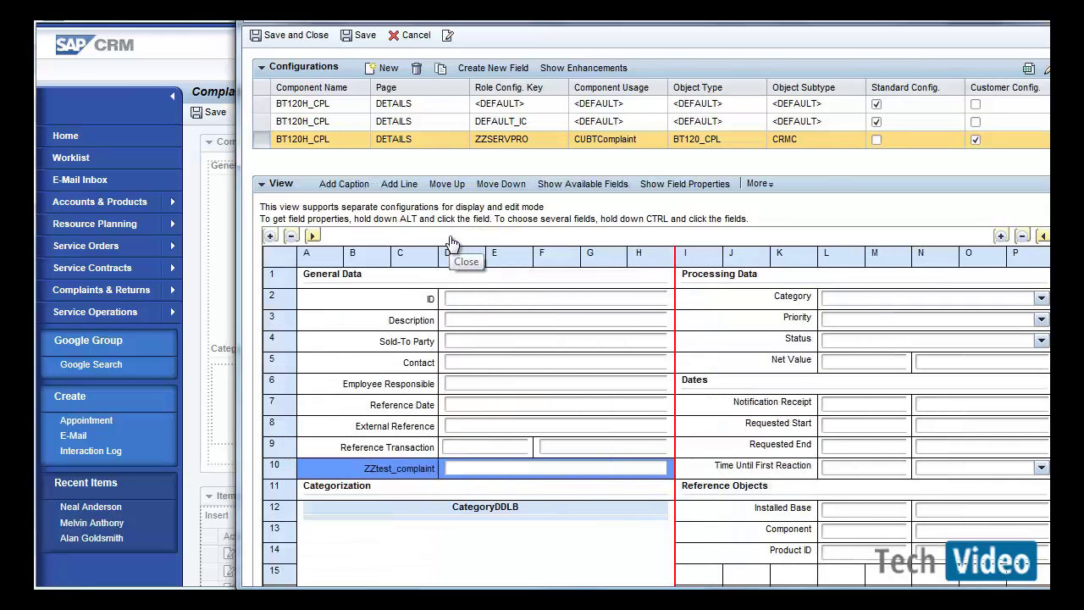
pyautogui.click(673, 185)
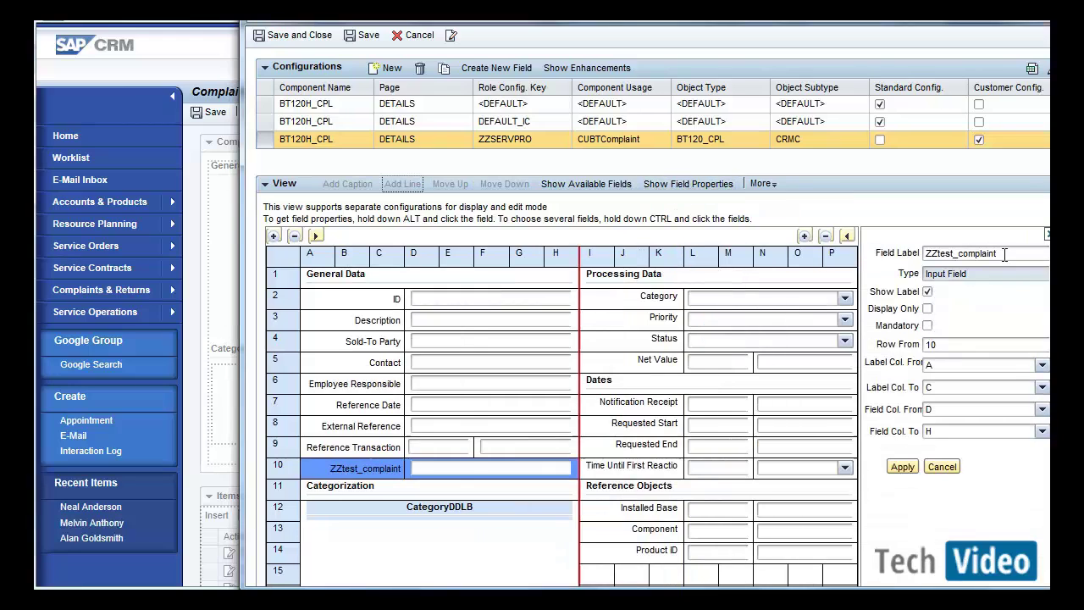
pyautogui.moveTo(995, 258); pyautogui.dragTo(862, 258)
pyautogui.write('Co')
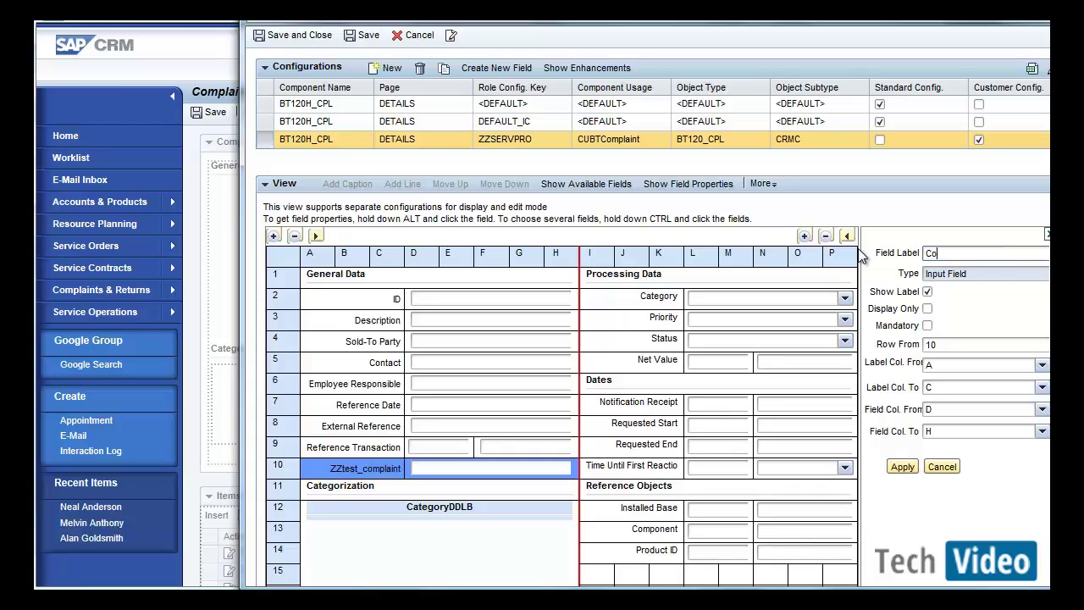
pyautogui.write('mplaint Test')
pyautogui.click(906, 469)
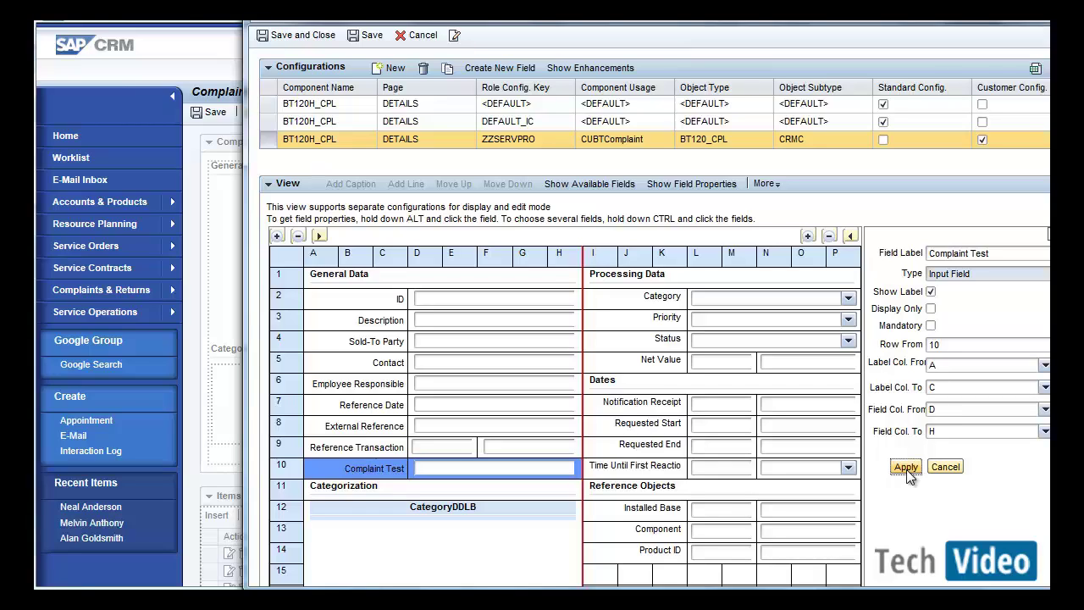
pyautogui.click(1047, 237)
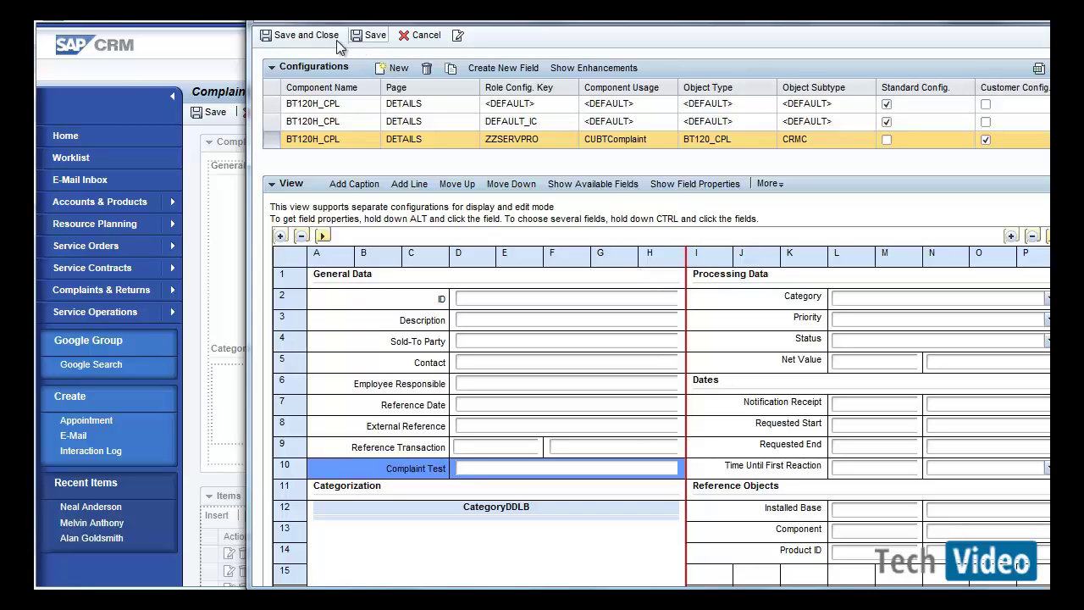
# Step: Save and close the view configuration using customizing request CR9K900006, and hide the configurable areas
pyautogui.click(300, 41)
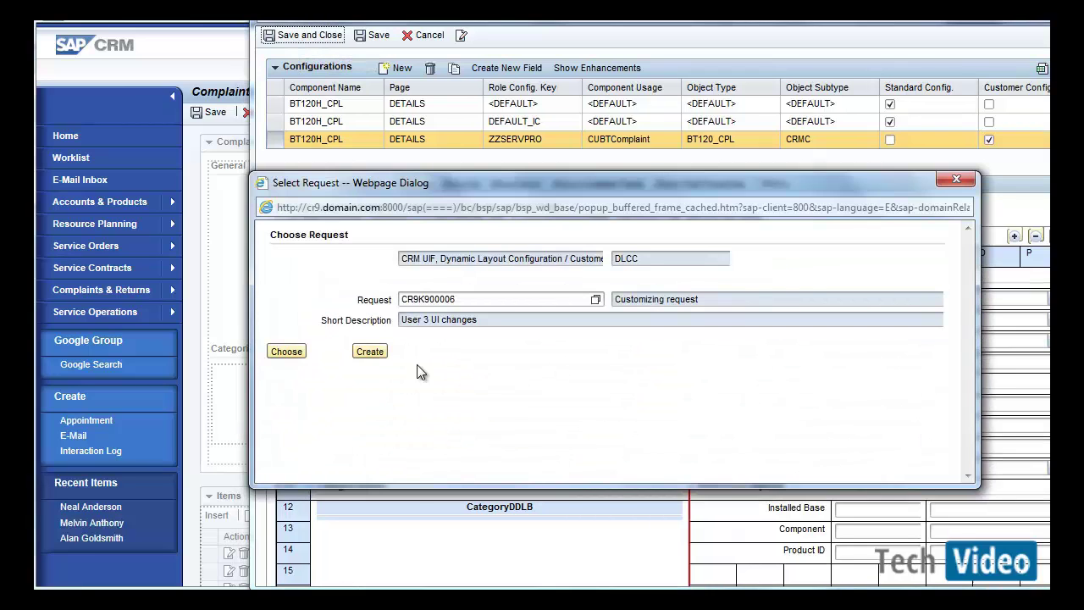
pyautogui.click(286, 351)
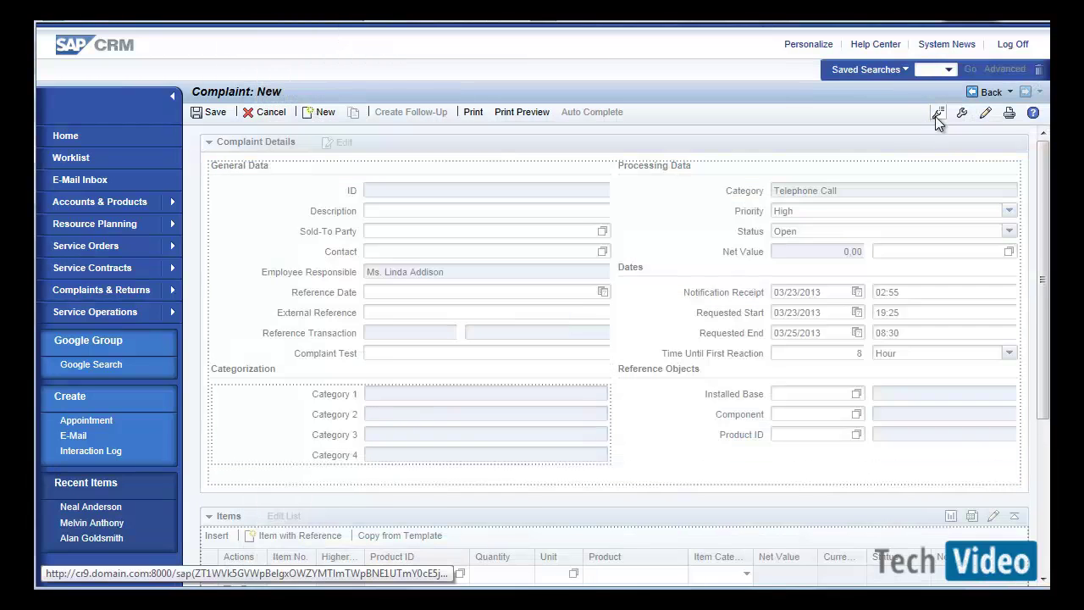
pyautogui.click(939, 112)
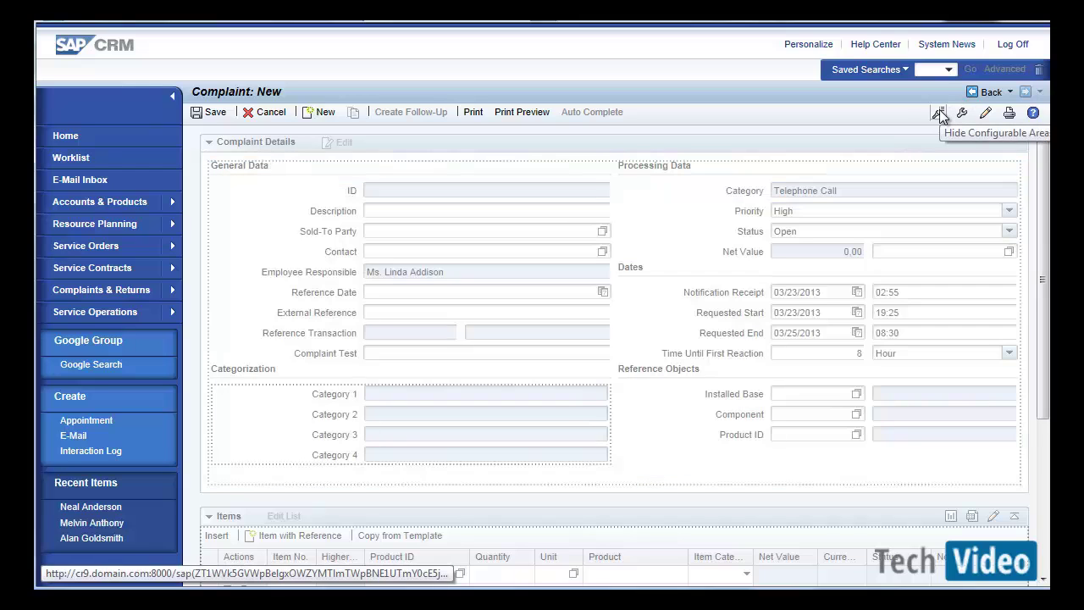
# Step: Reopen the Complaint Details configuration and start a new custom field for the header object part ORDERADM_H
pyautogui.click(938, 112)
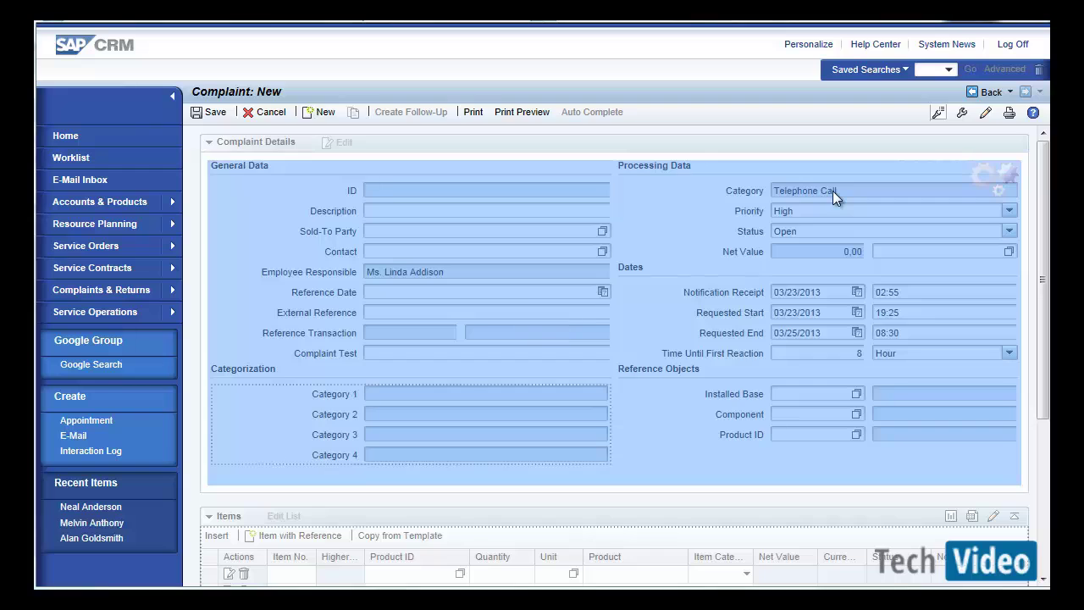
pyautogui.click(832, 191)
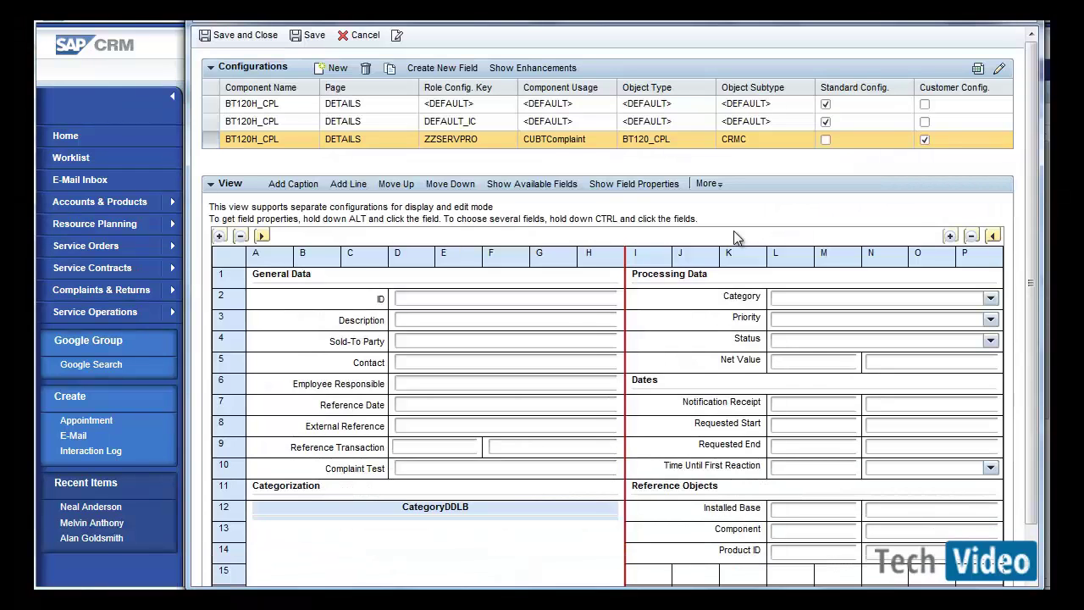
pyautogui.click(436, 72)
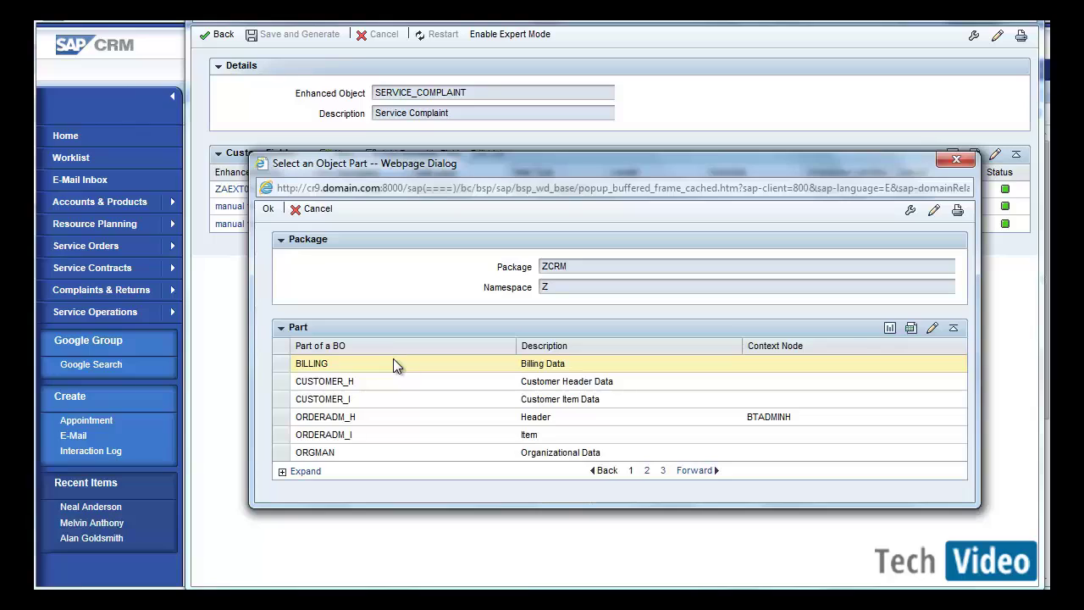
pyautogui.click(281, 420)
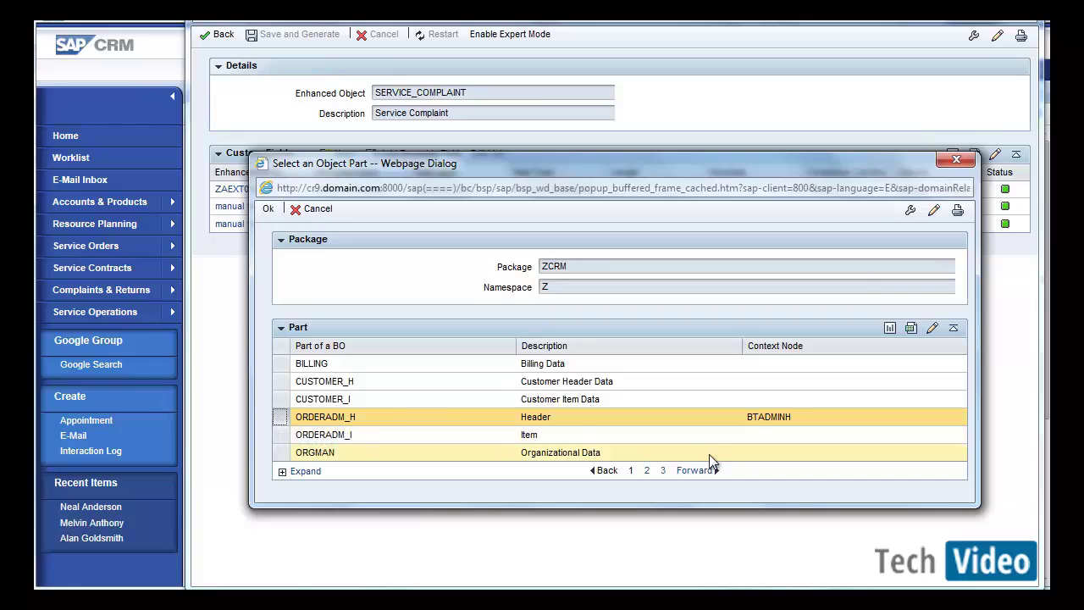
pyautogui.click(269, 209)
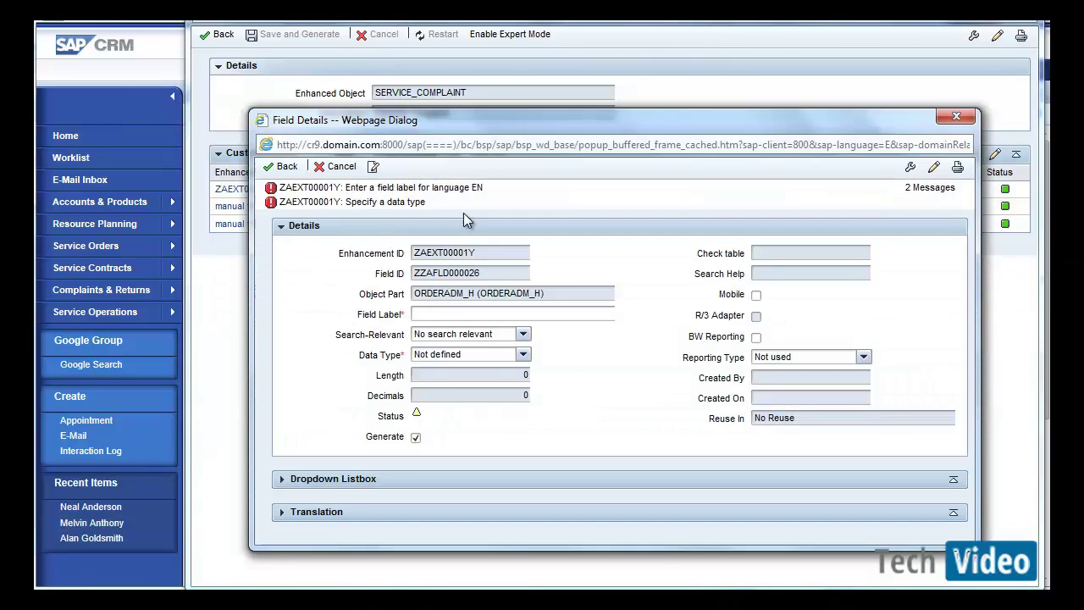
# Step: Label the new field "Complaint Type", make it relevant for Search & Result List, and set its data type to Text with capital letters, length 1
pyautogui.click(436, 312)
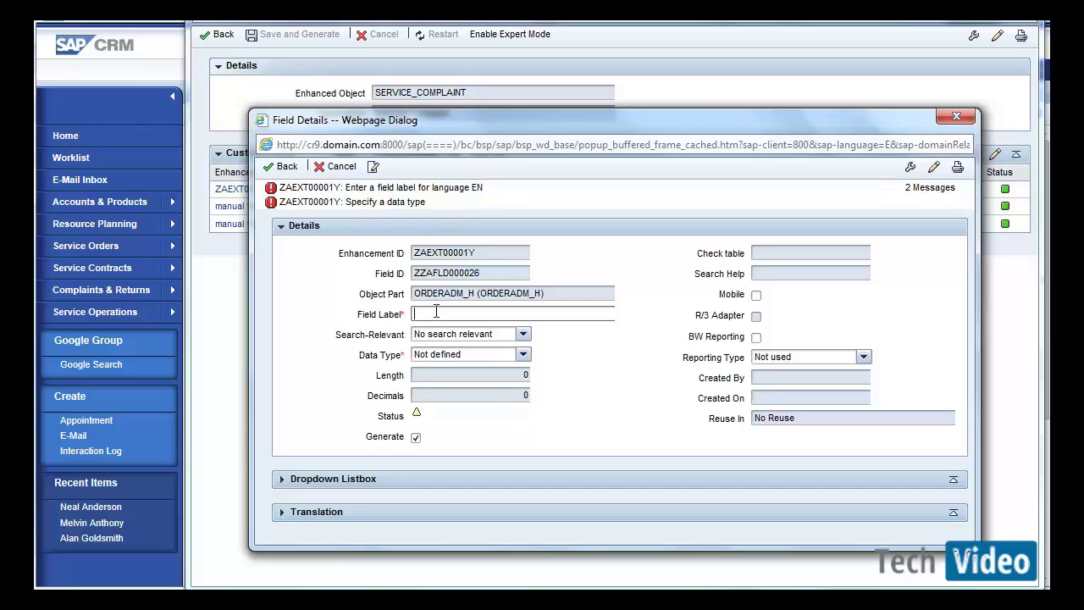
pyautogui.write('Complaint Type')
pyautogui.click(524, 336)
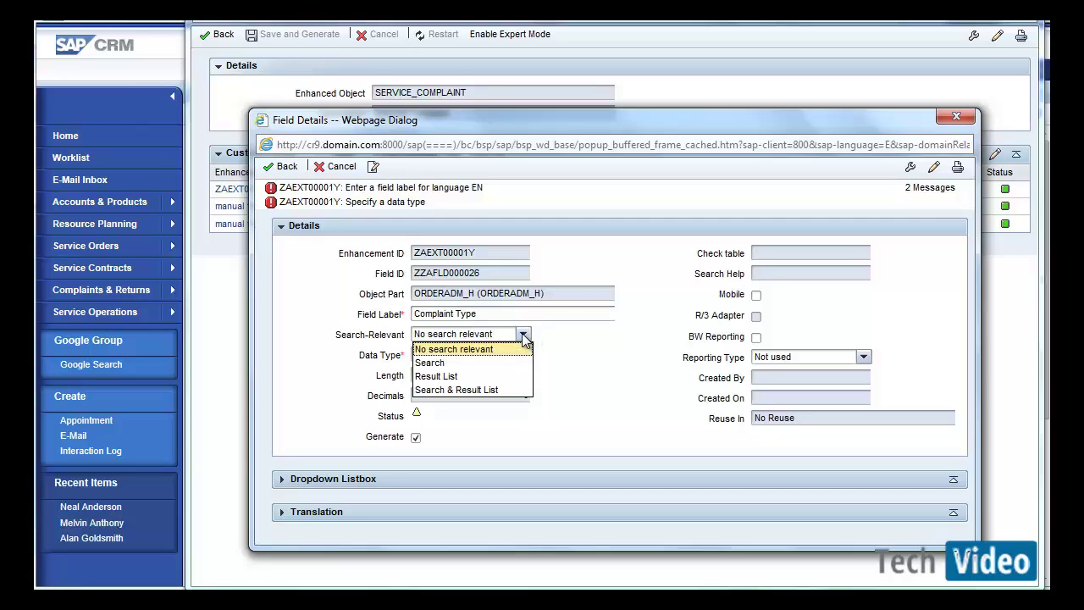
pyautogui.click(486, 390)
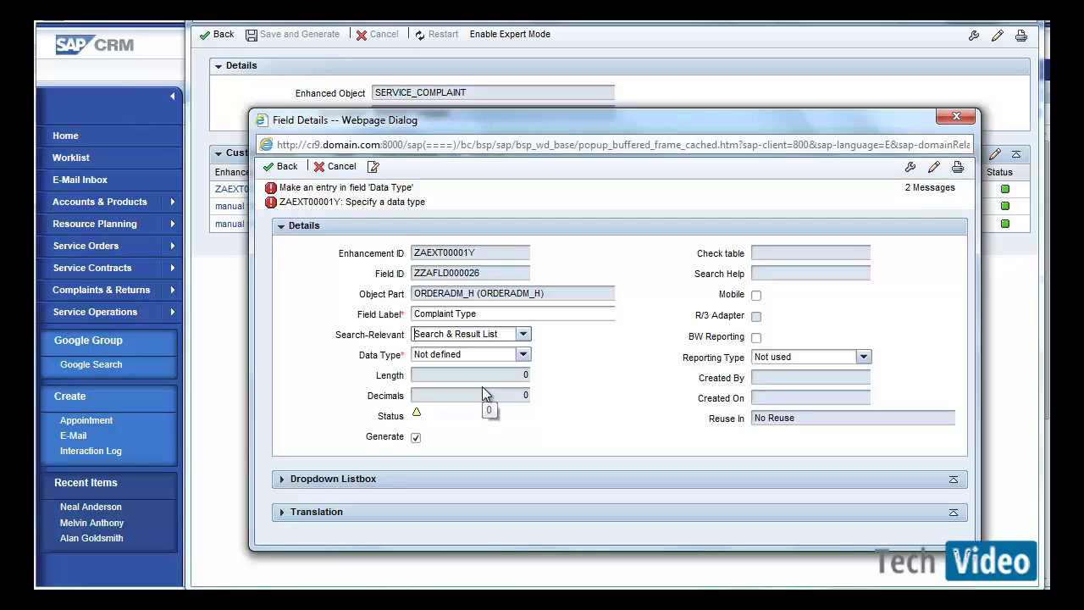
pyautogui.click(522, 355)
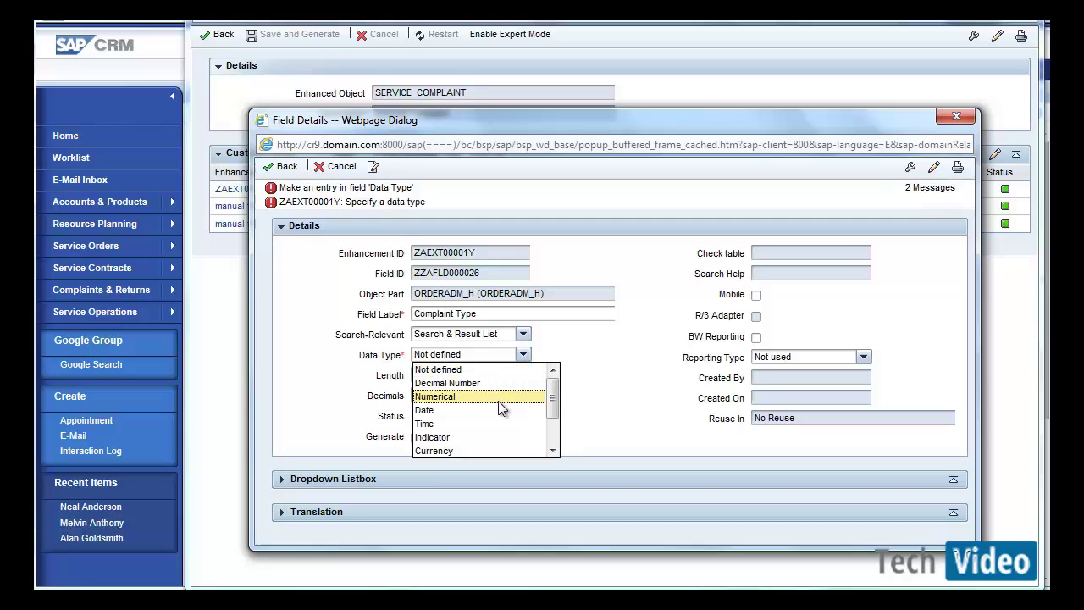
pyautogui.moveTo(551, 406); pyautogui.dragTo(553, 442)
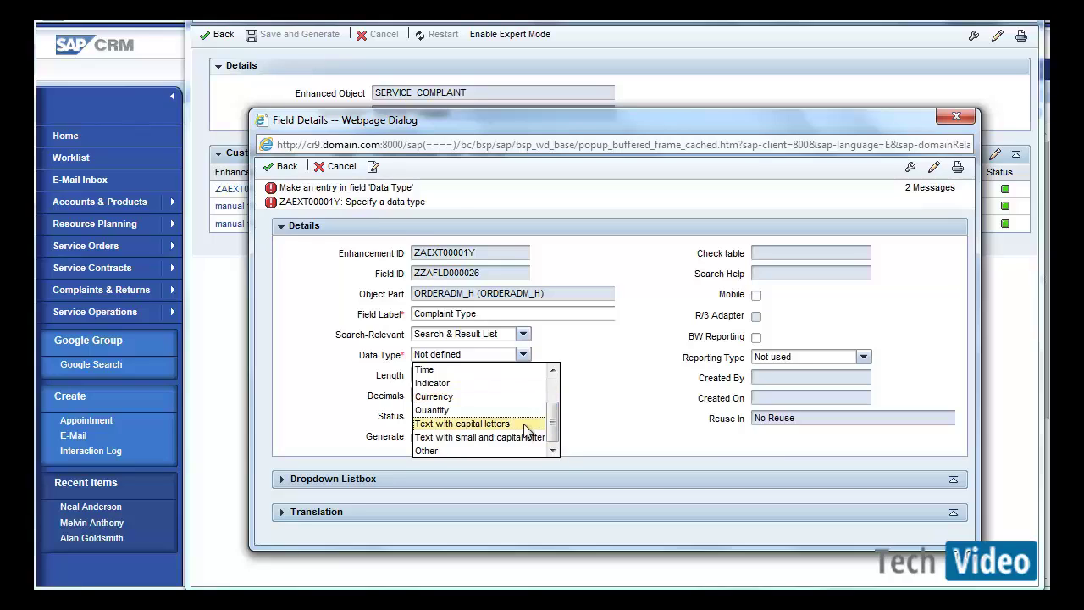
pyautogui.click(519, 423)
pyautogui.click(500, 378)
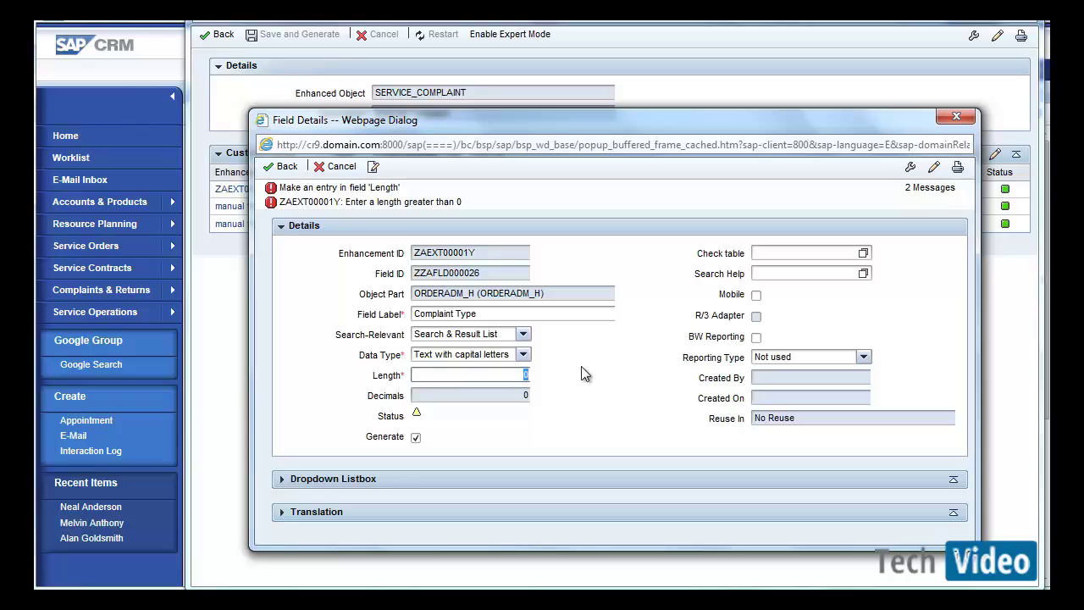
pyautogui.write('1')
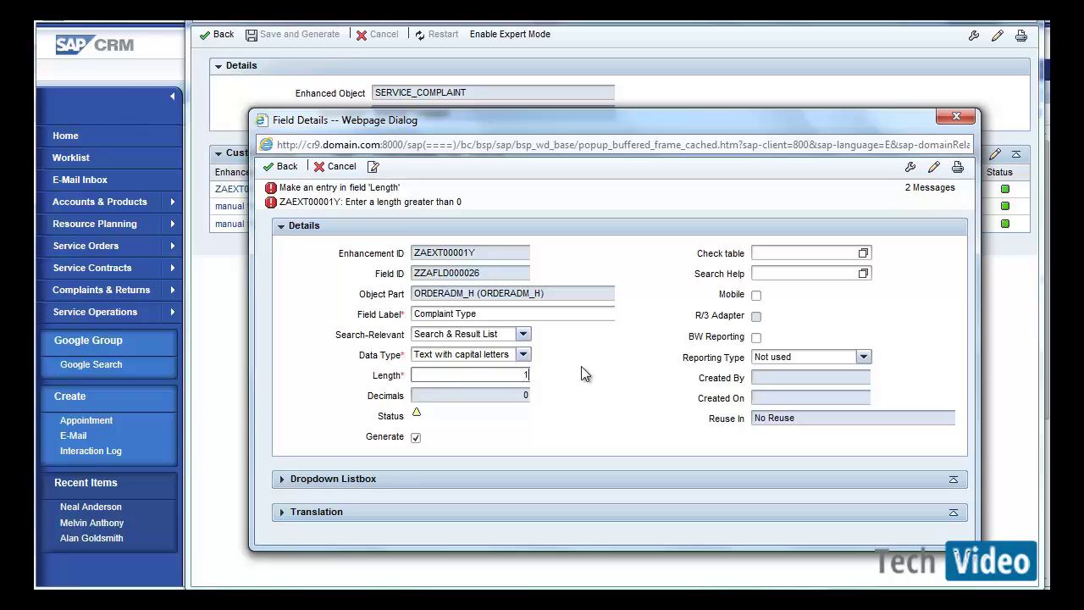
# Step: Add a dropdown listbox entry with input code S and description "Severe" to the Complaint Type field
pyautogui.click(367, 479)
pyautogui.click(334, 522)
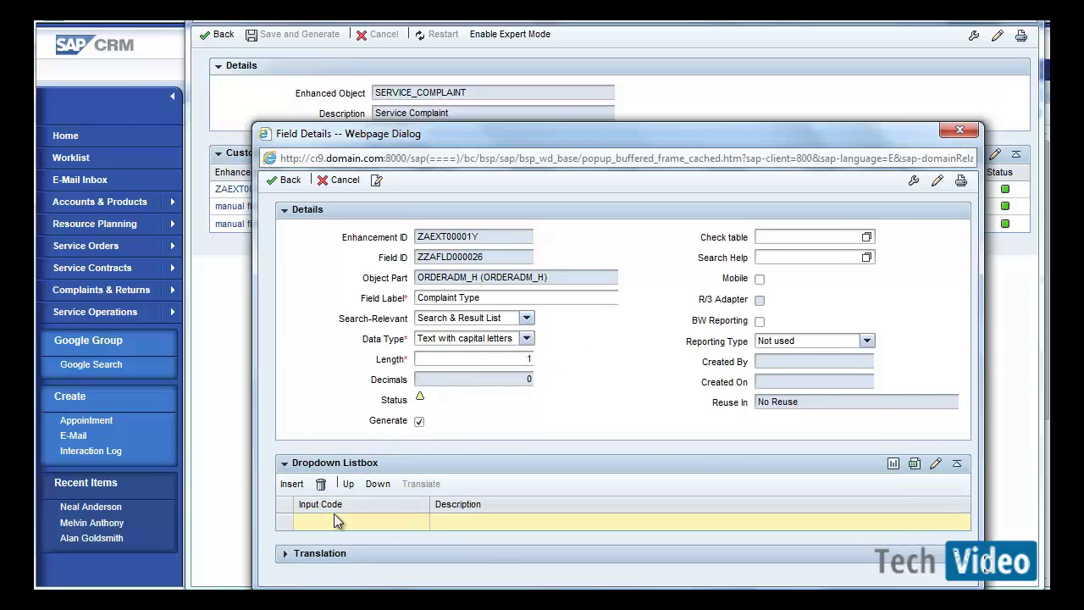
pyautogui.write('S')
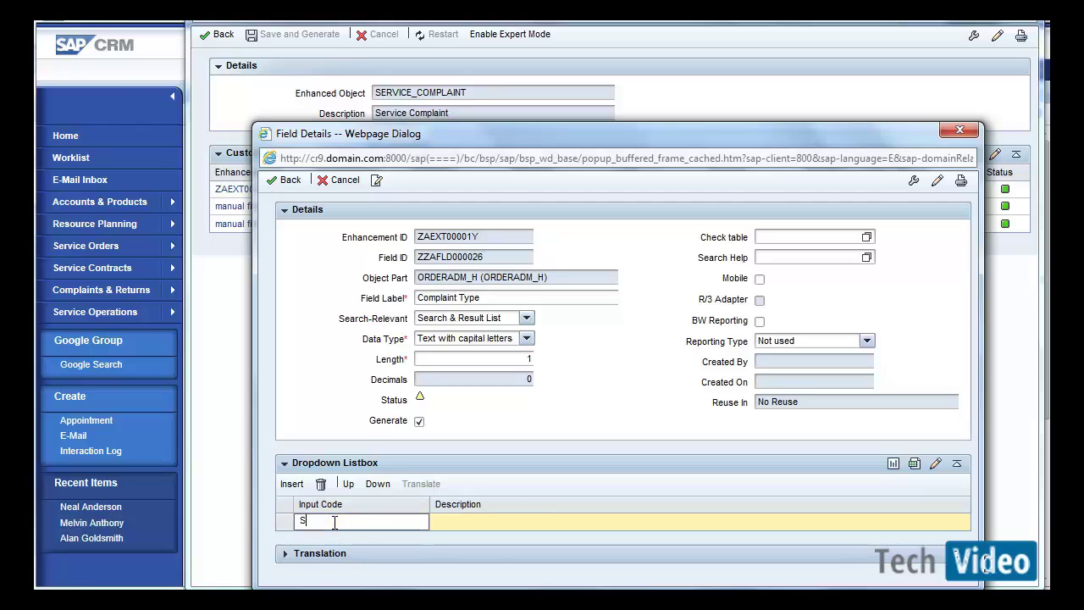
pyautogui.click(462, 520)
pyautogui.write('Sev')
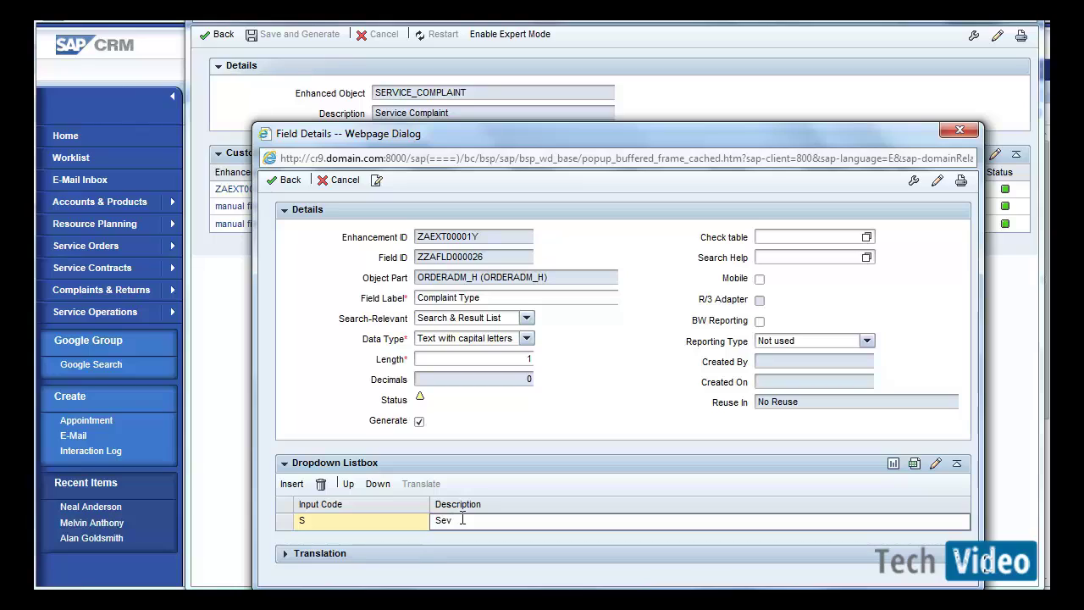
pyautogui.write('ere')
pyautogui.press('Return')
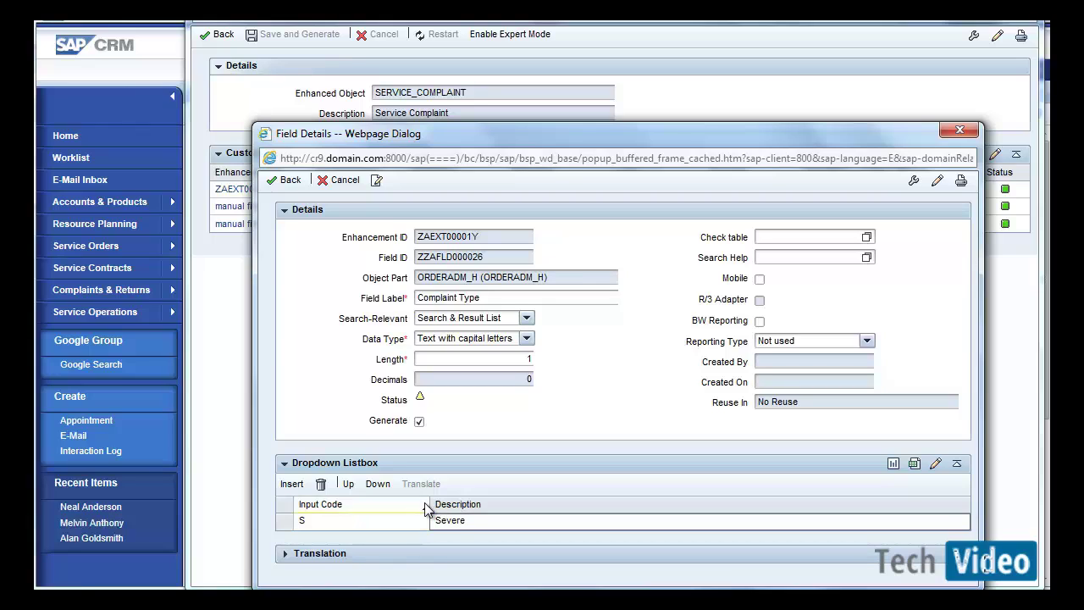
# Step: Add a dropdown listbox entry with input code M and description "Medium" to the Complaint Type field
pyautogui.click(294, 484)
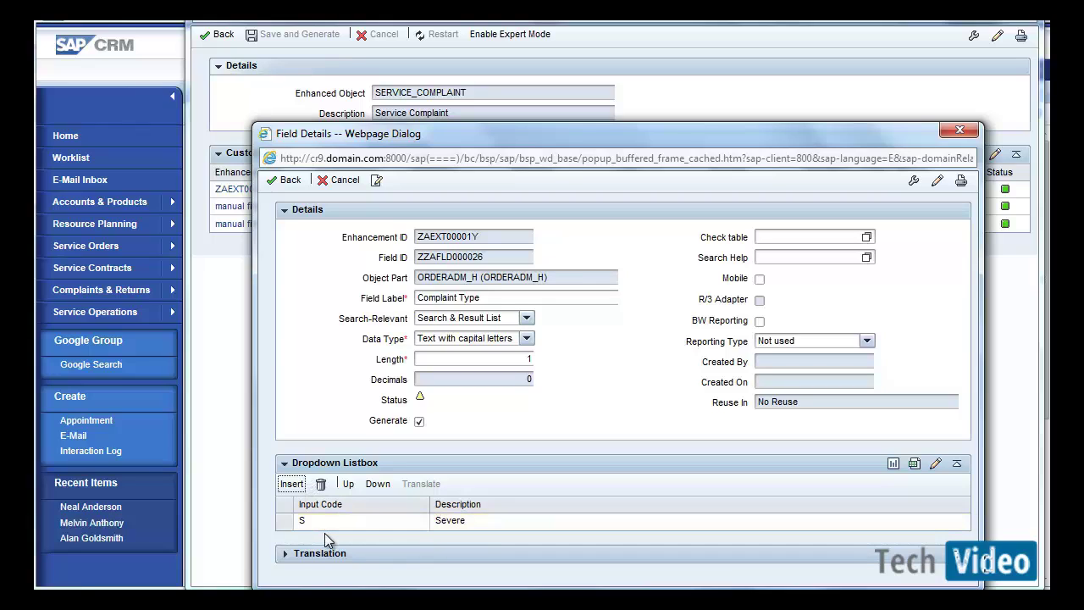
pyautogui.click(313, 521)
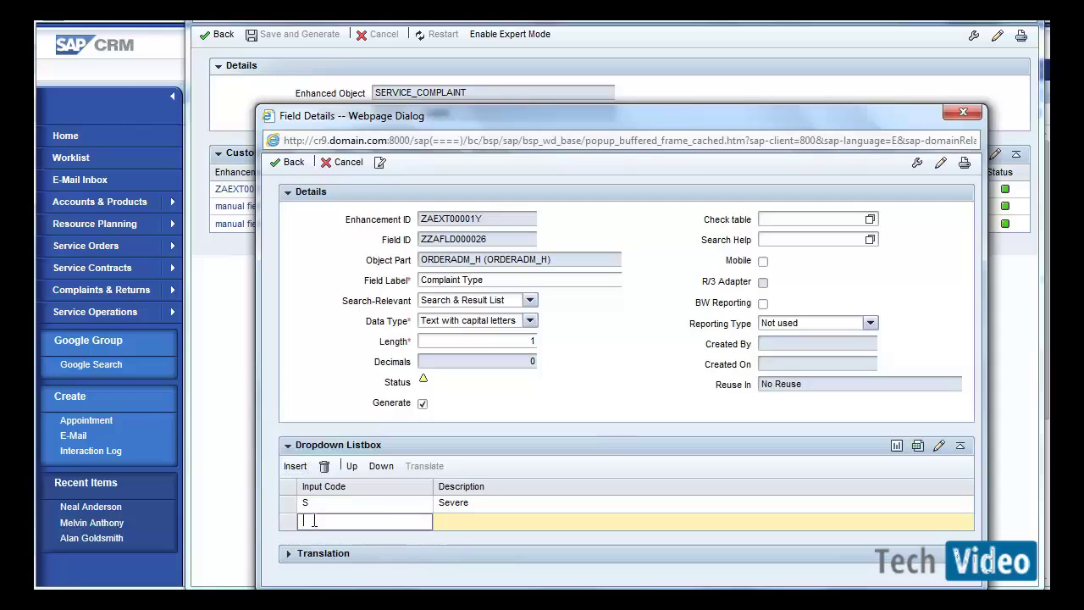
pyautogui.write('M')
pyautogui.press('Tab')
pyautogui.write('Me')
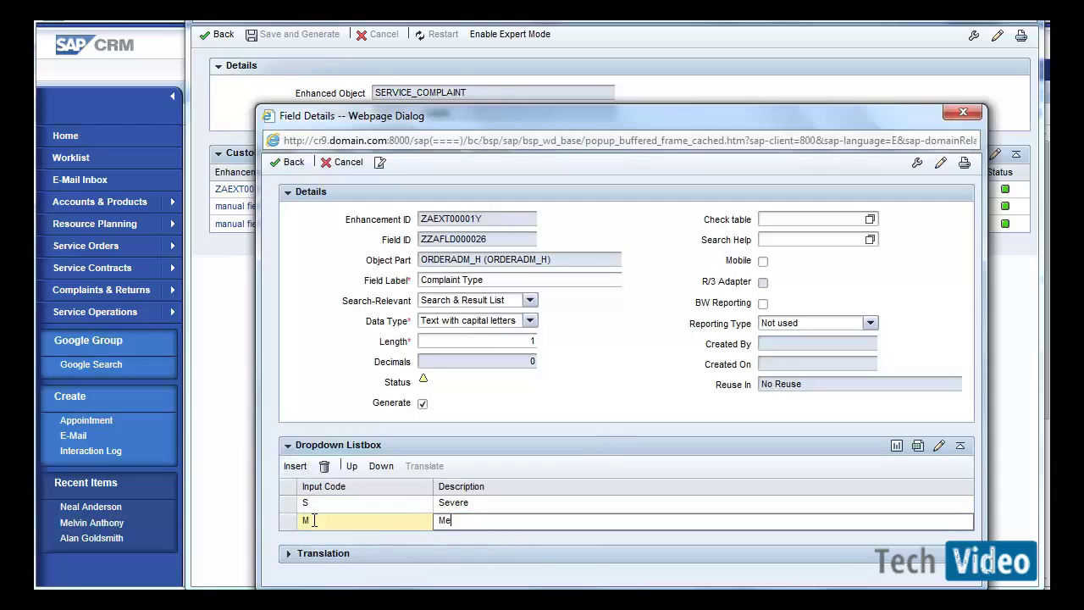
pyautogui.write('dium')
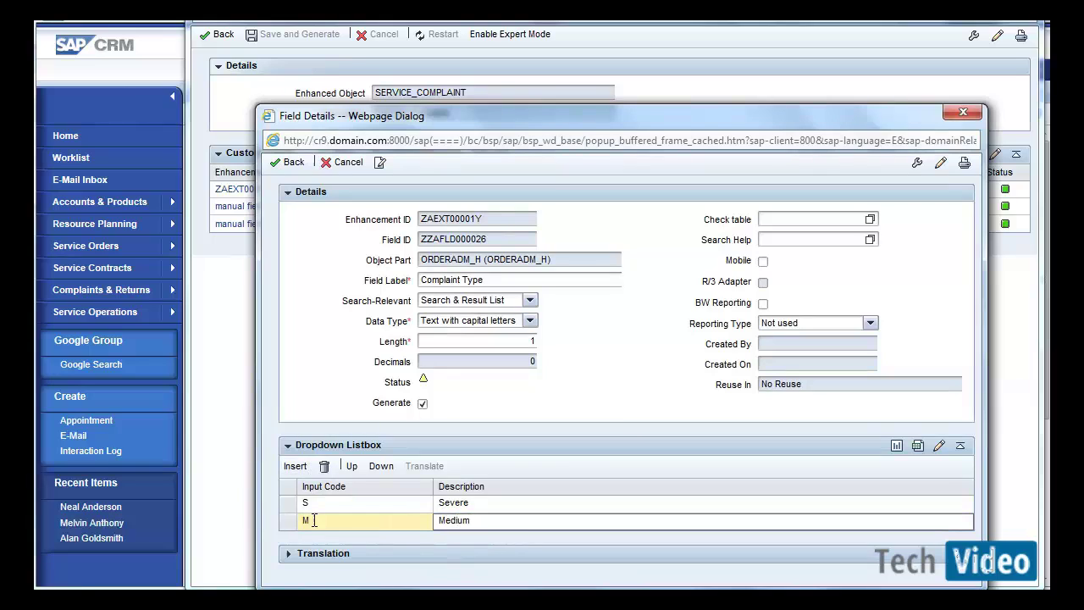
# Step: Add a dropdown listbox entry with input code L and description "Low", and return to the custom fields list
pyautogui.click(294, 467)
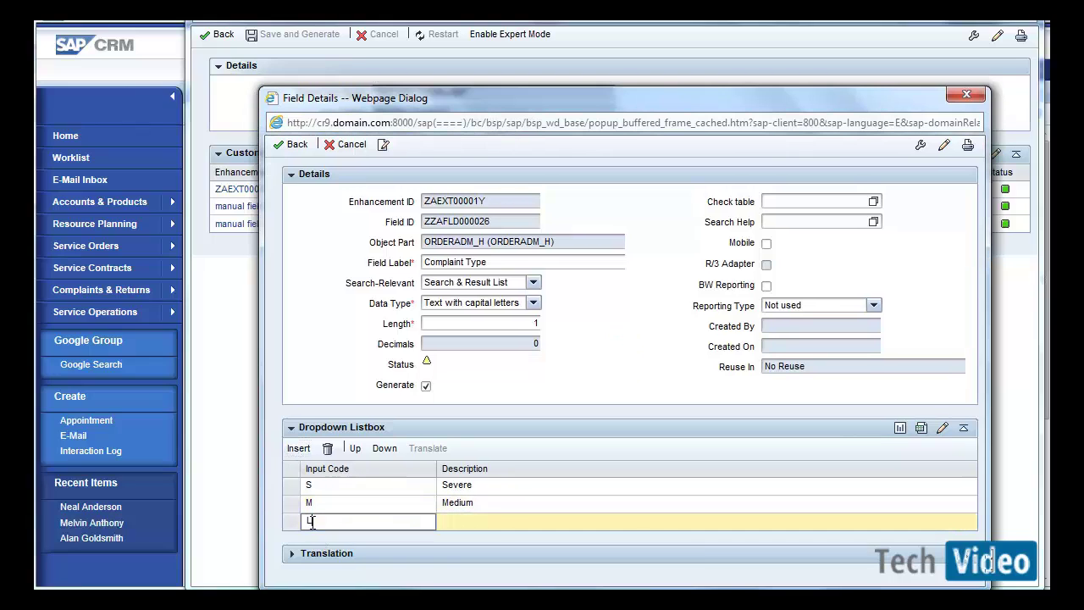
pyautogui.press('Tab')
pyautogui.write('Low')
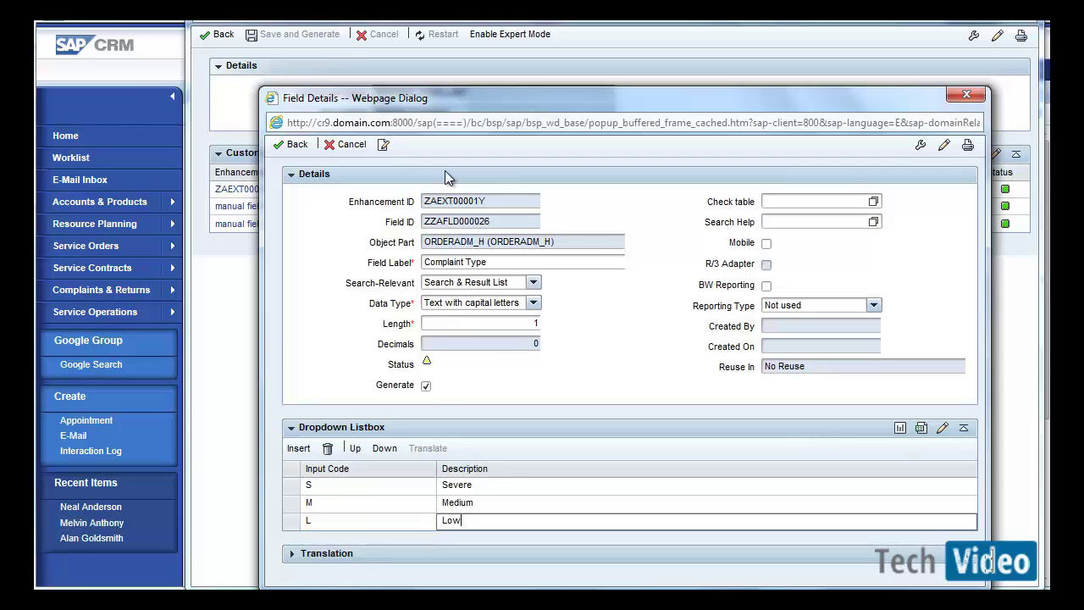
pyautogui.click(297, 151)
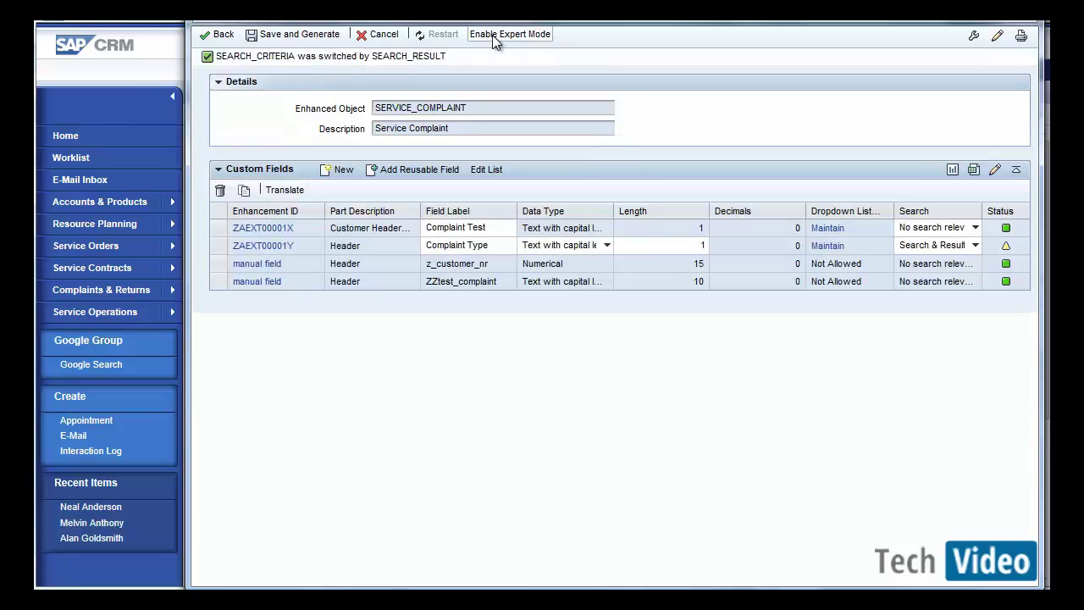
# Step: Enable expert mode and set the Complaint Type field's Field ID to ZZComplaint_Type
pyautogui.click(495, 38)
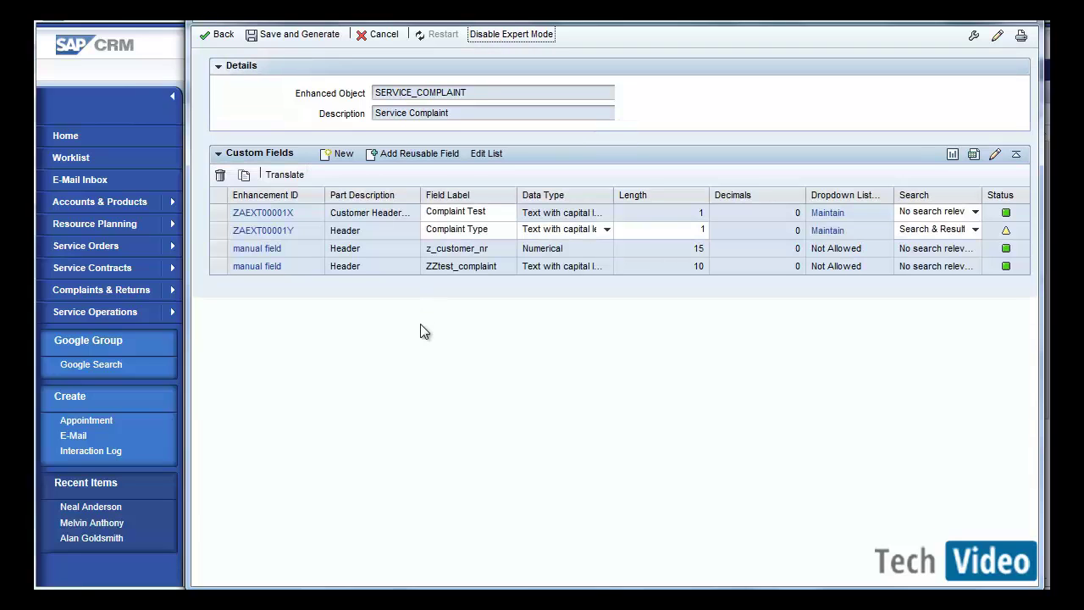
pyautogui.click(269, 233)
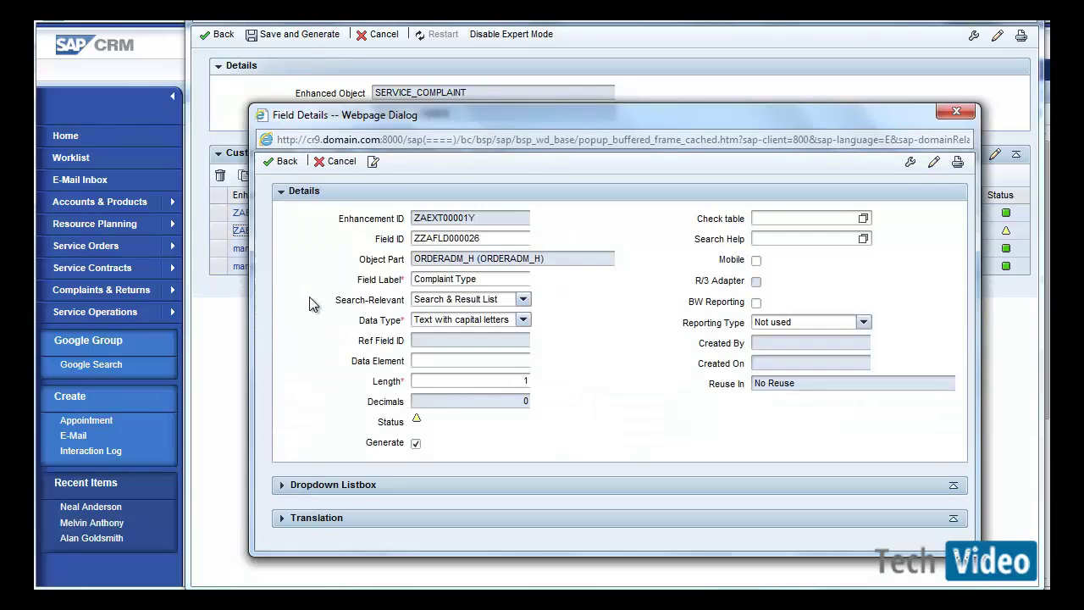
pyautogui.moveTo(498, 238); pyautogui.dragTo(429, 238)
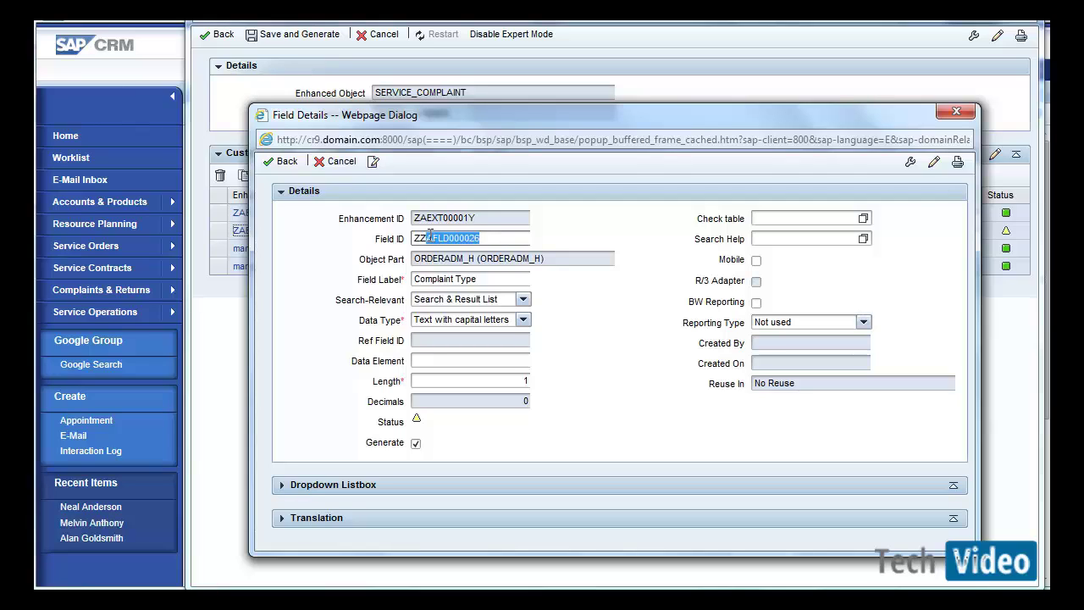
pyautogui.write('C')
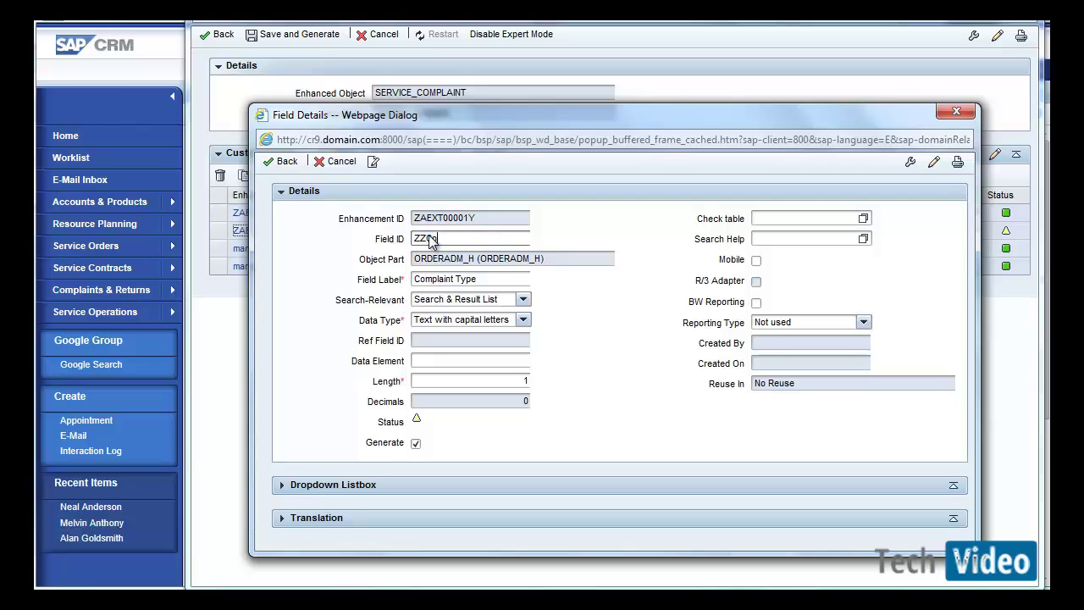
pyautogui.write('omplaint_Type')
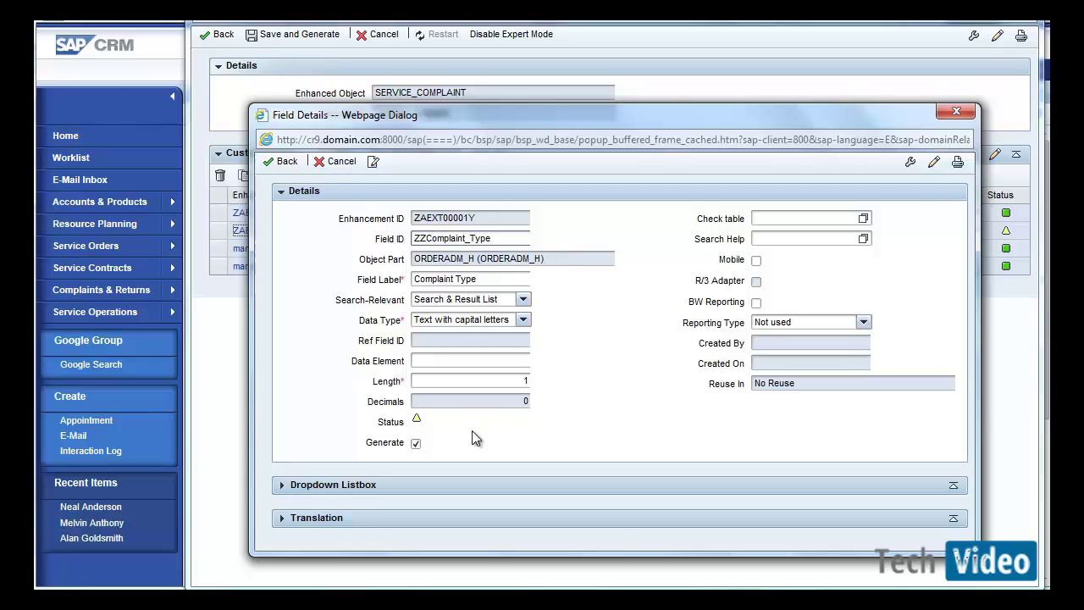
pyautogui.click(282, 161)
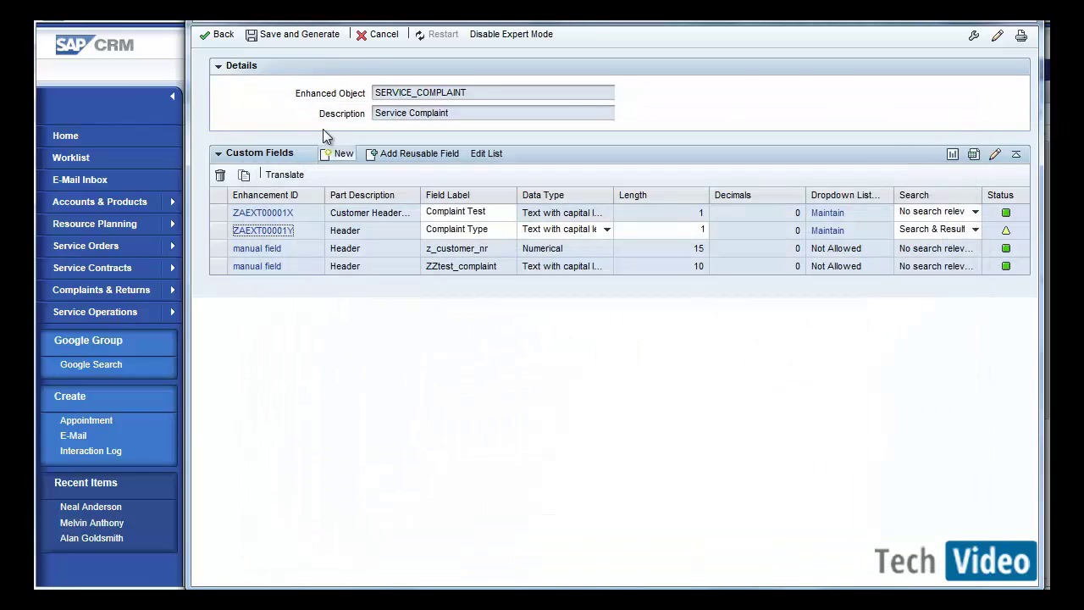
# Step: Save and generate the SERVICE_COMPLAINT custom fields using workbench request CR9K900194
pyautogui.click(295, 38)
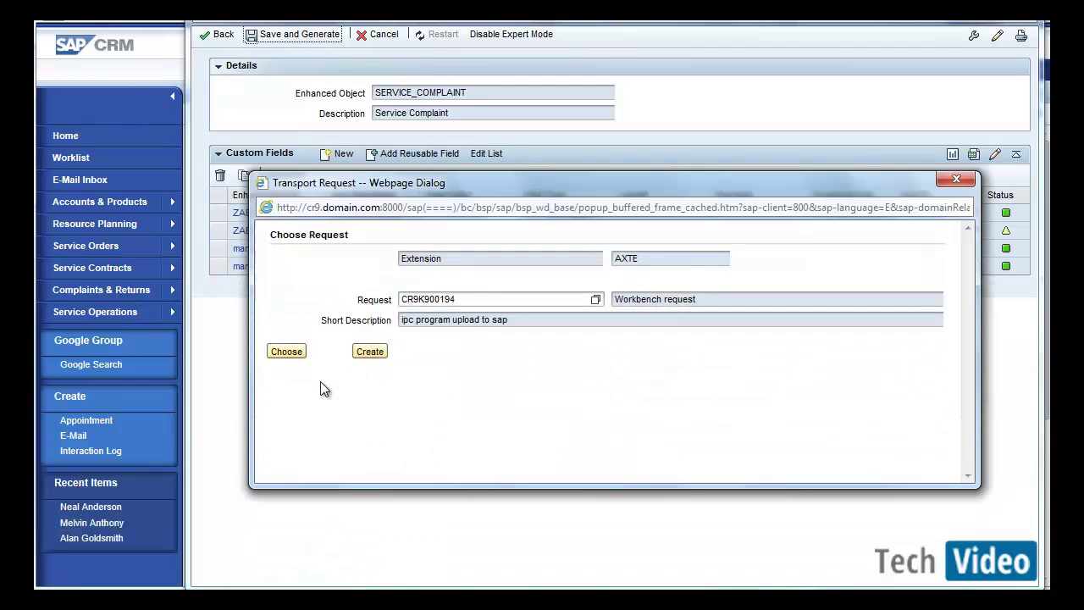
pyautogui.click(287, 352)
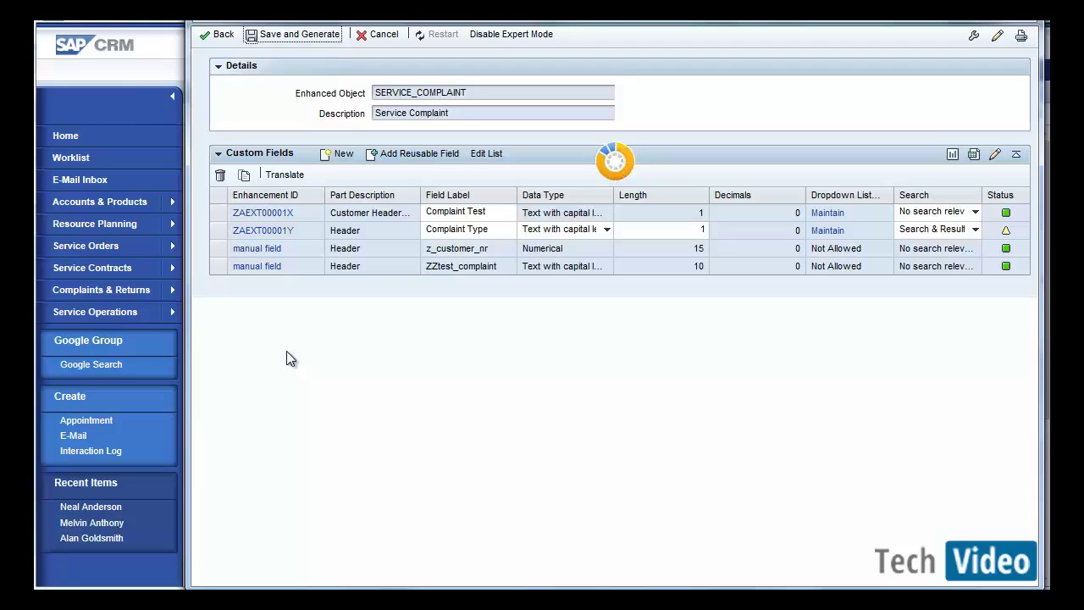
# Step: Switch to SAP GUI and display the database table CRMD_ORDERADM_H in the ABAP Dictionary
pyautogui.hotkey('alt', 'Tab')
pyautogui.hotkey('alt', 'Tab')
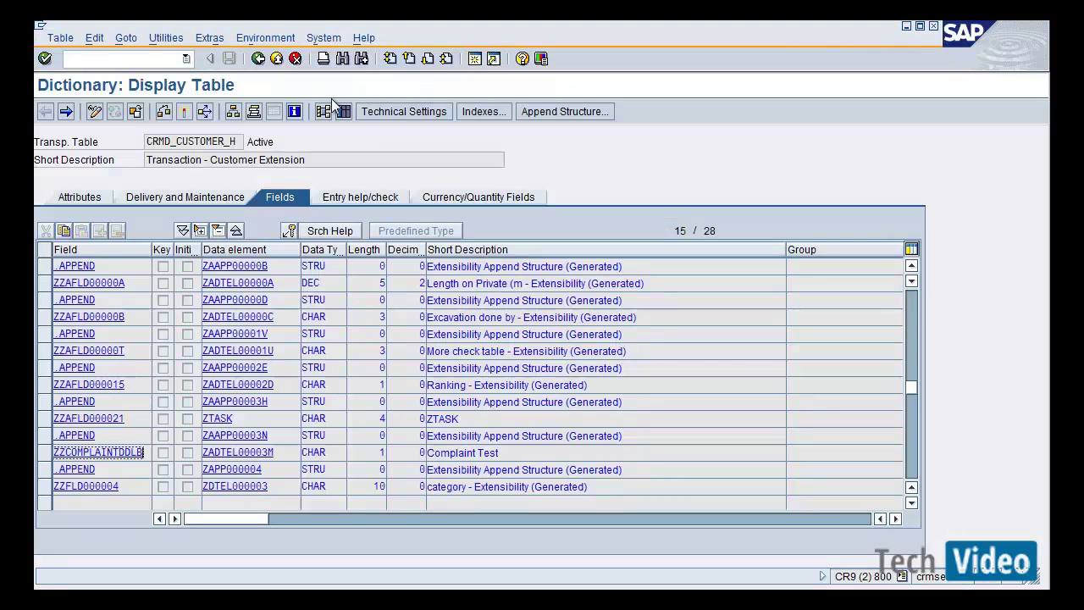
pyautogui.click(273, 63)
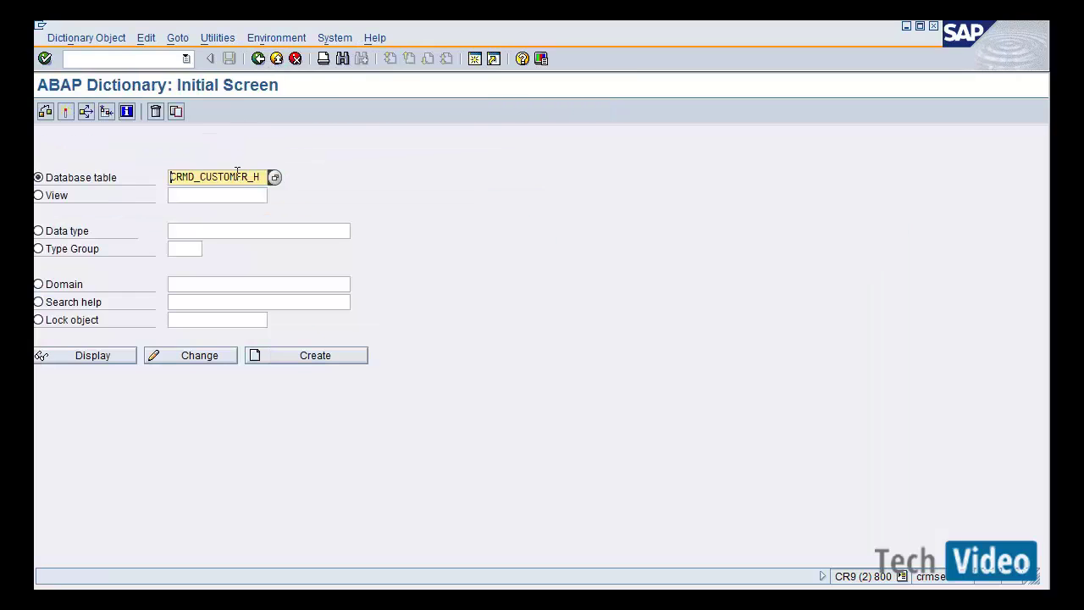
pyautogui.moveTo(258, 177); pyautogui.dragTo(202, 177)
pyautogui.press('Delete')
pyautogui.press('Delete')
pyautogui.press('Delete')
pyautogui.write('or')
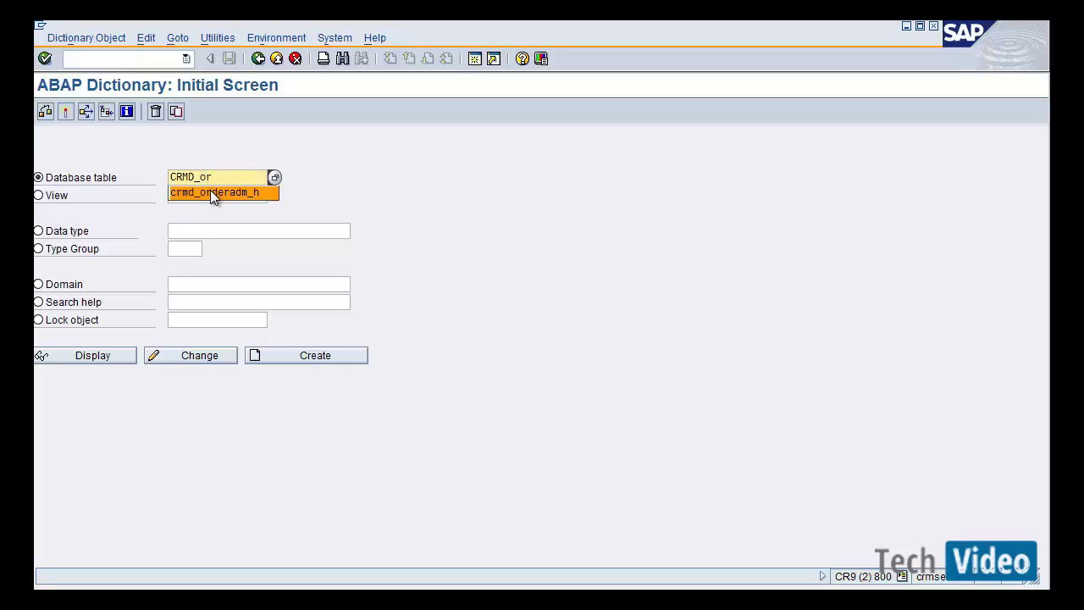
pyautogui.click(210, 190)
pyautogui.press('Return')
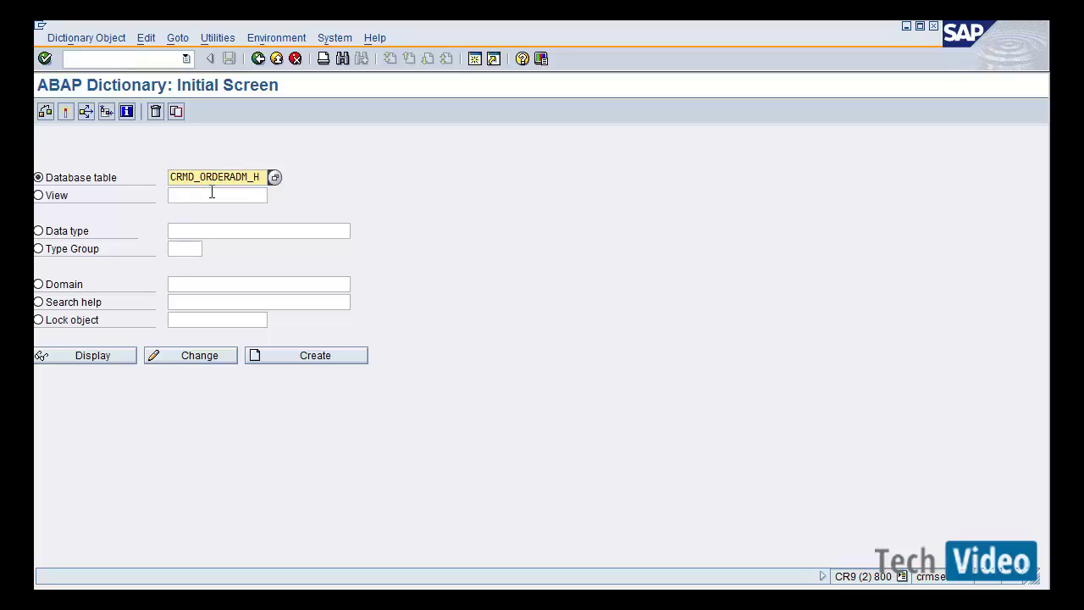
pyautogui.click(121, 355)
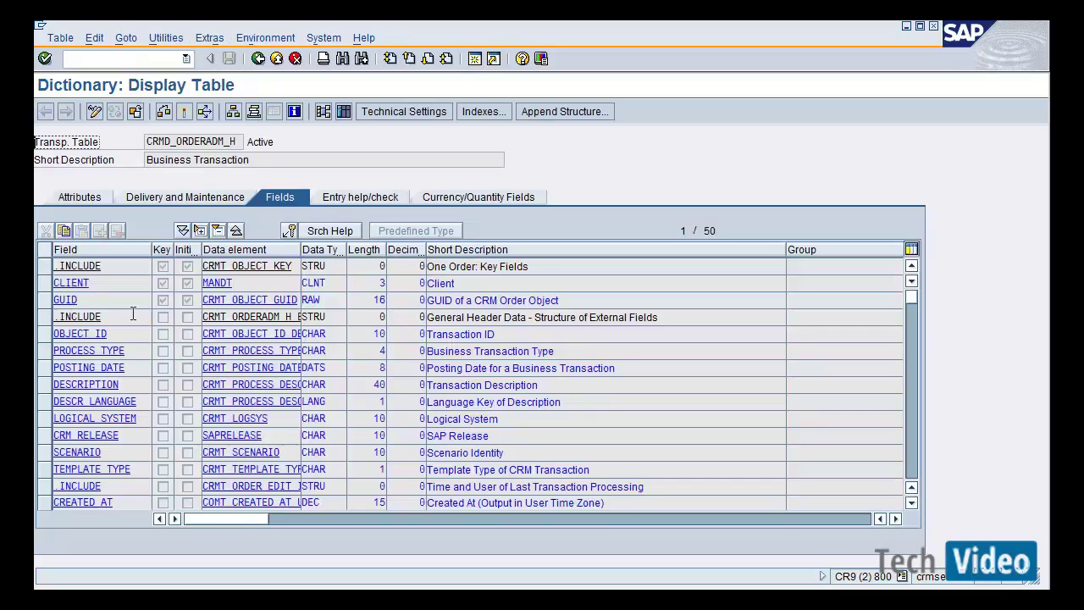
# Step: Search the field list of CRMD_ORDERADM_H for "comp" and locate the ZZCOMPLAINT_TYPE field
pyautogui.click(124, 336)
pyautogui.hotkey('ctrl', 'f')
pyautogui.press('Delete')
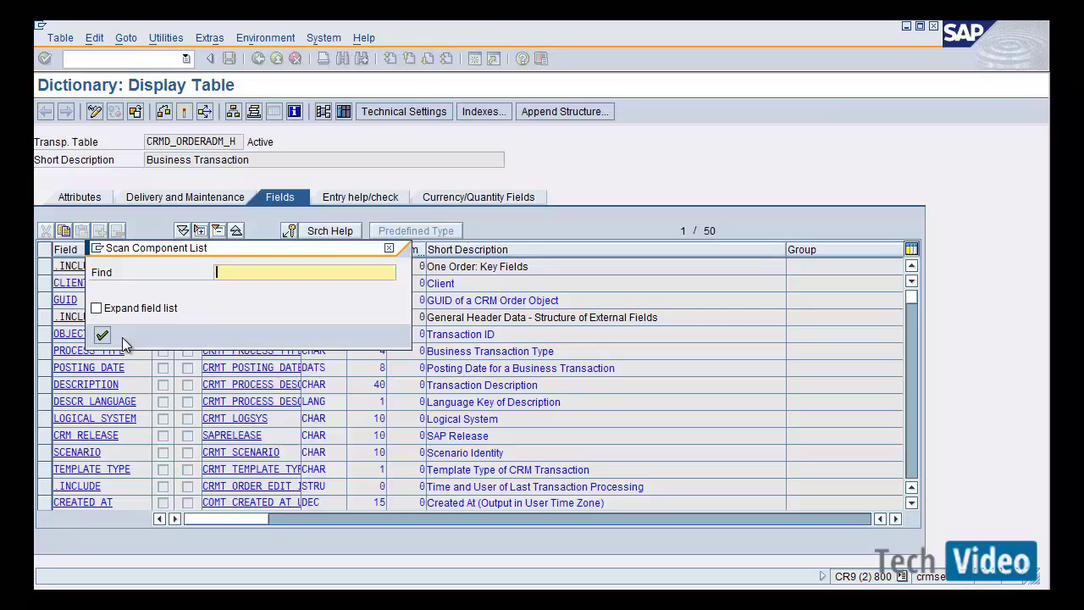
pyautogui.write('co')
pyautogui.press('Down')
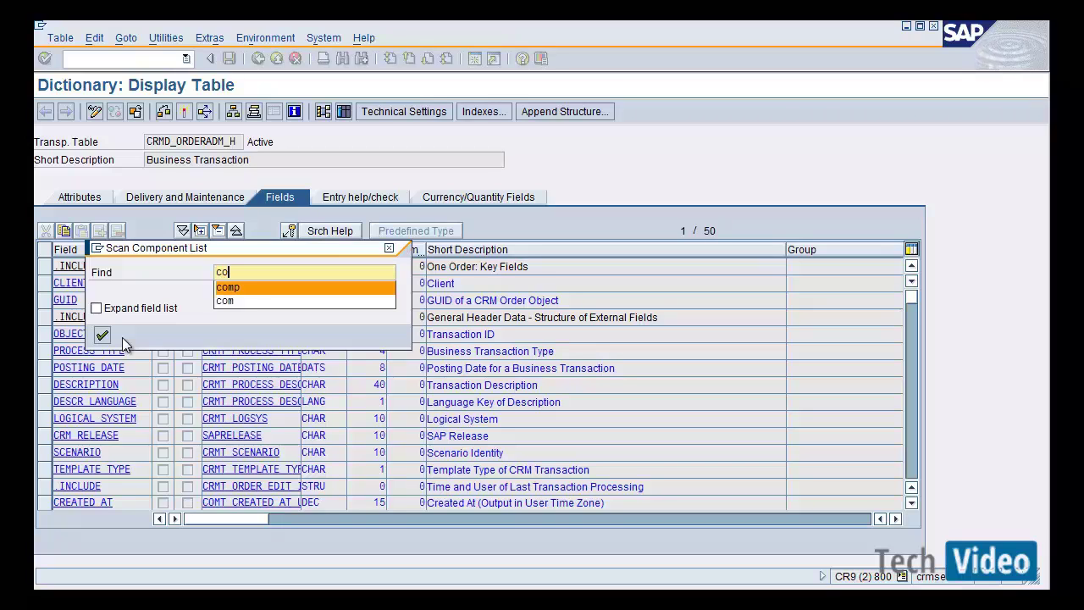
pyautogui.press('Return')
pyautogui.press('Return')
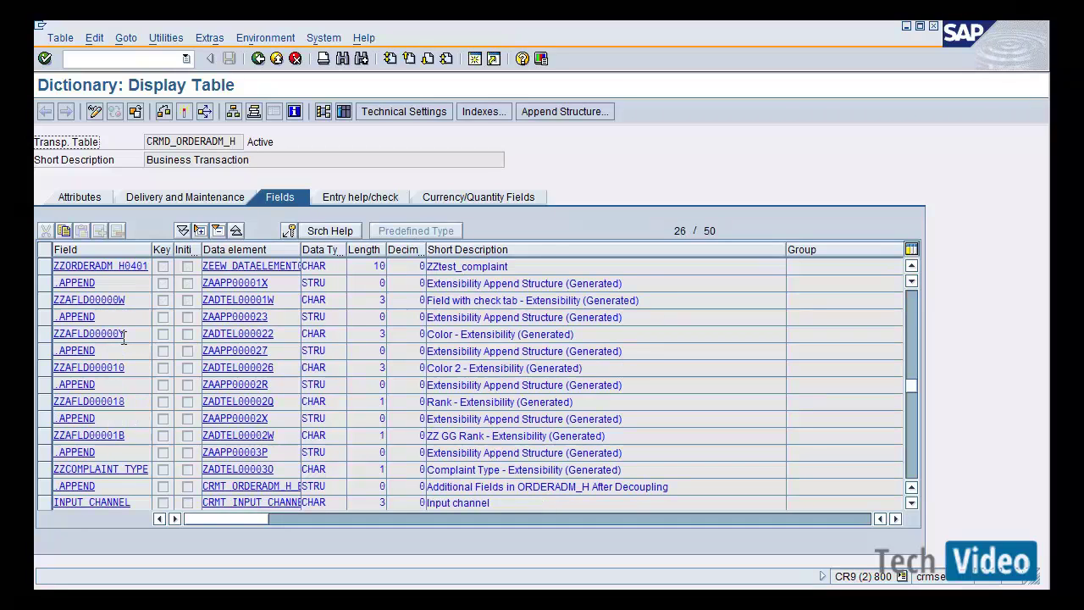
pyautogui.scroll(-4, 124, 338)
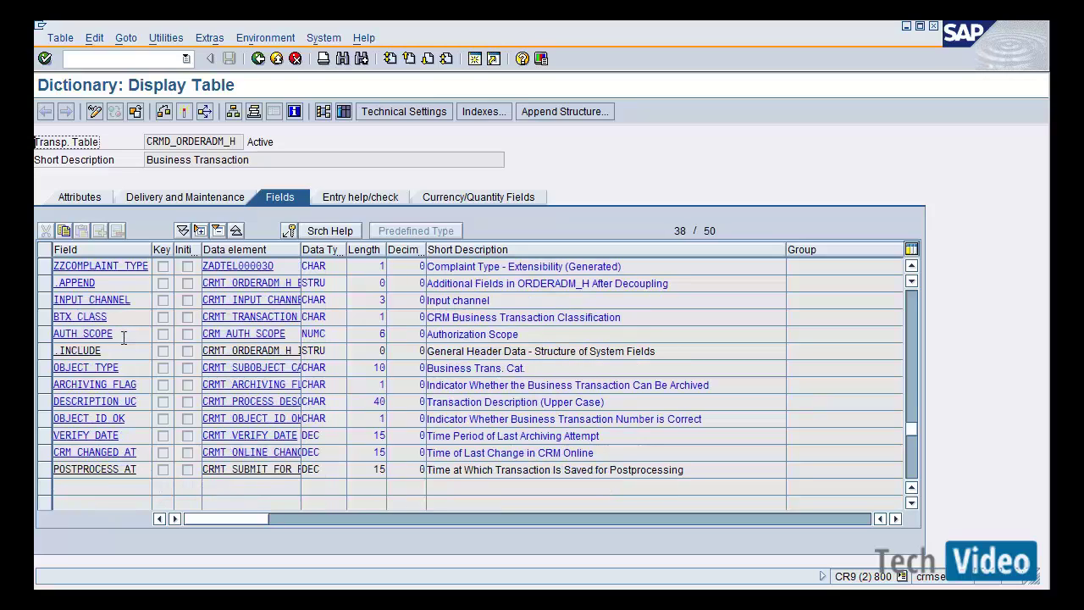
pyautogui.moveTo(65, 265); pyautogui.dragTo(148, 270)
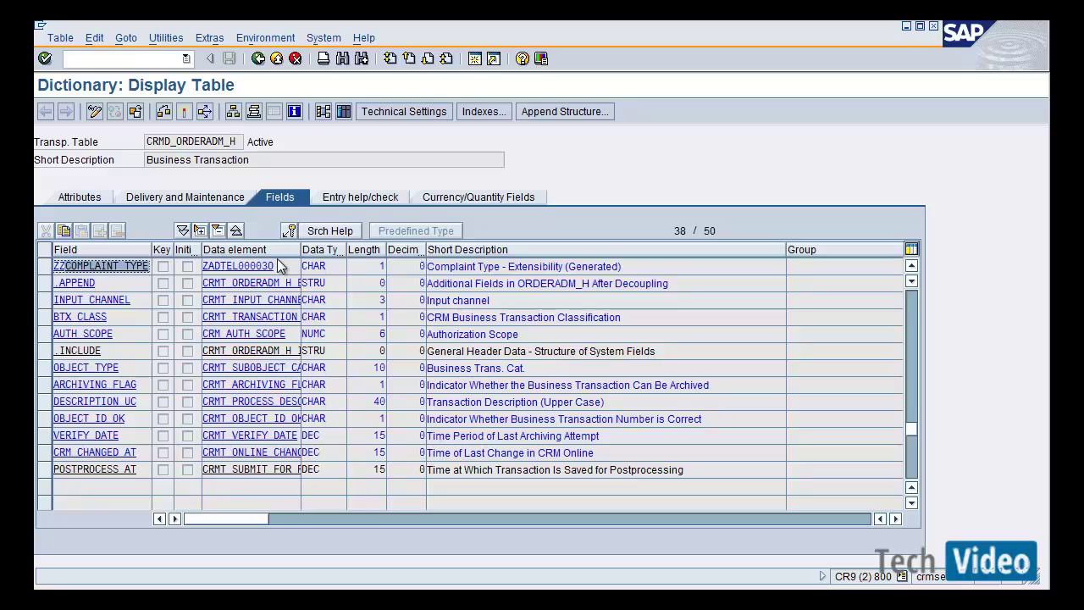
pyautogui.click(315, 265)
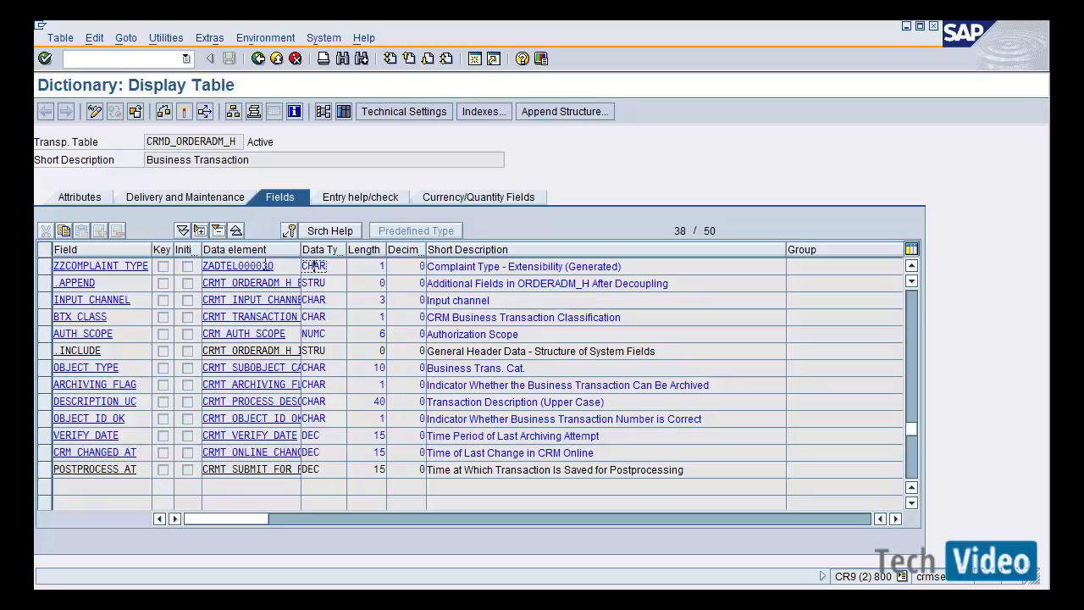
# Step: Examine the value range of the domain behind the ZZCOMPLAINT_TYPE data element, and return to the table
pyautogui.click(296, 266)
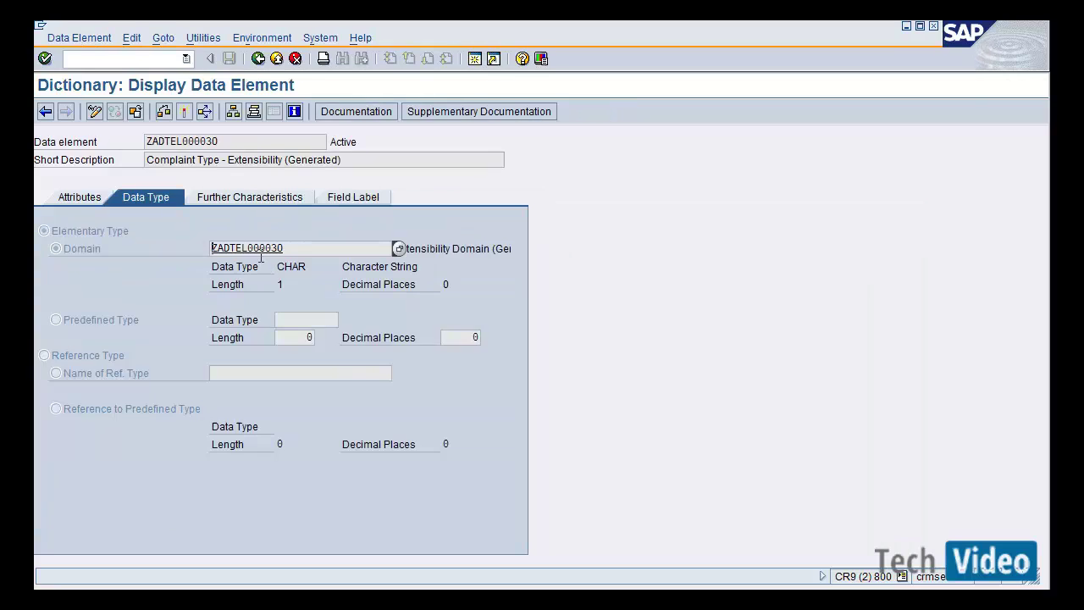
pyautogui.doubleClick(261, 251)
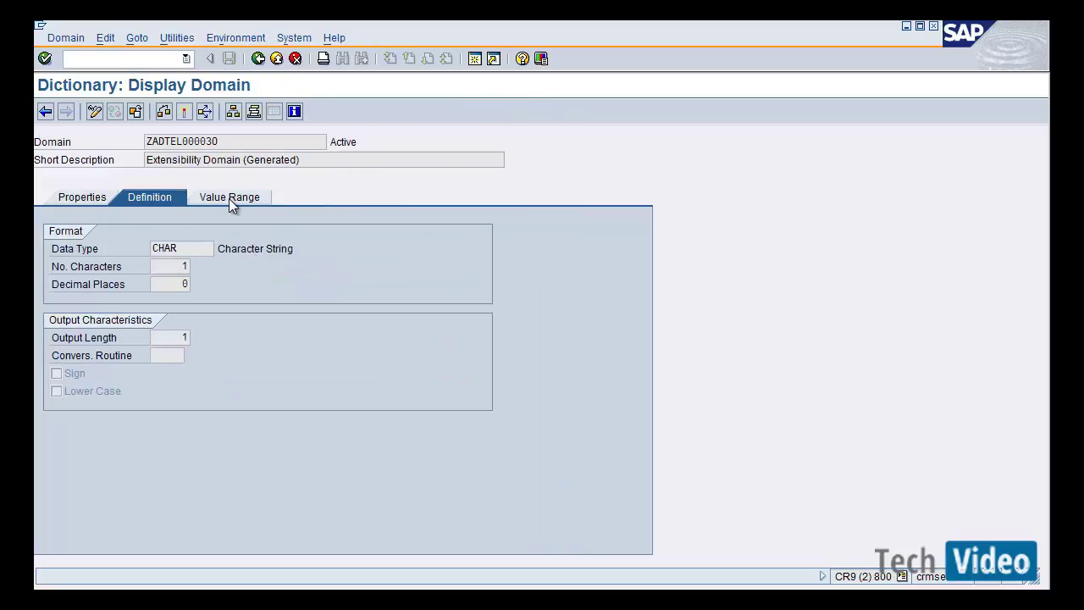
pyautogui.click(233, 202)
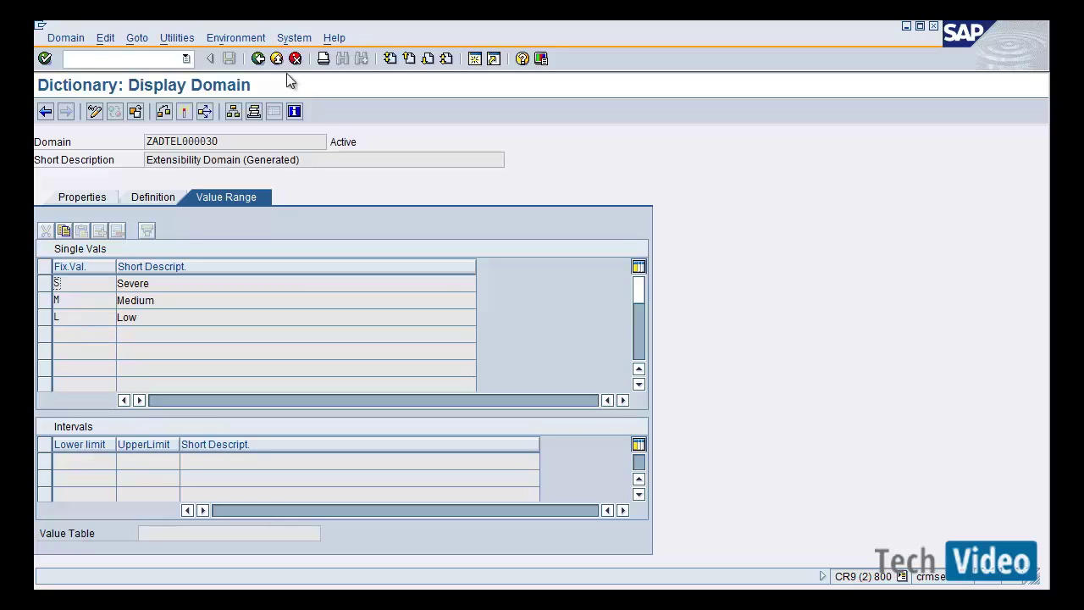
pyautogui.click(258, 59)
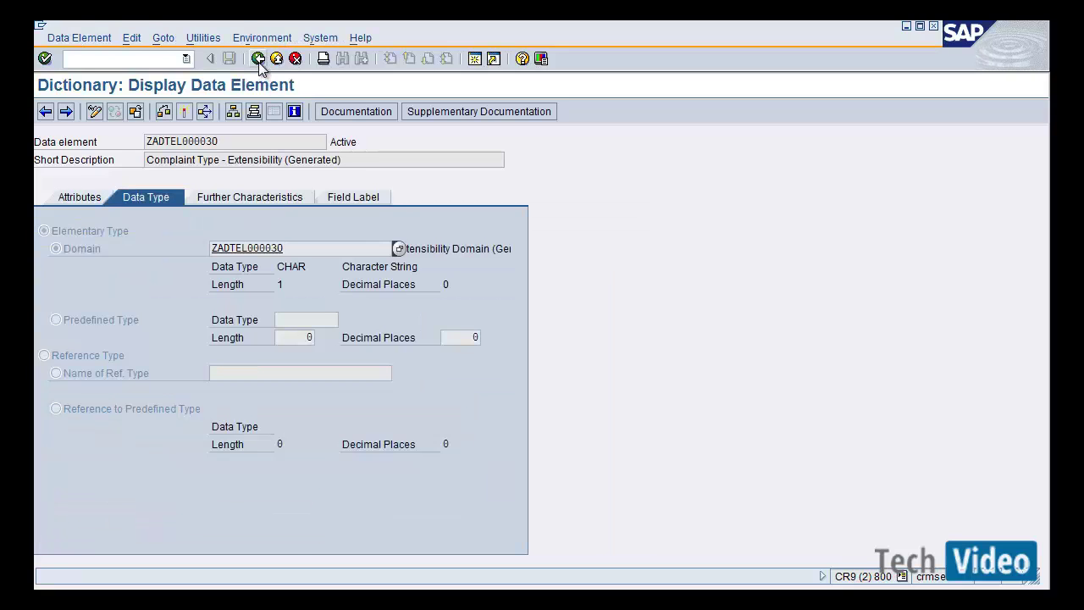
pyautogui.click(259, 58)
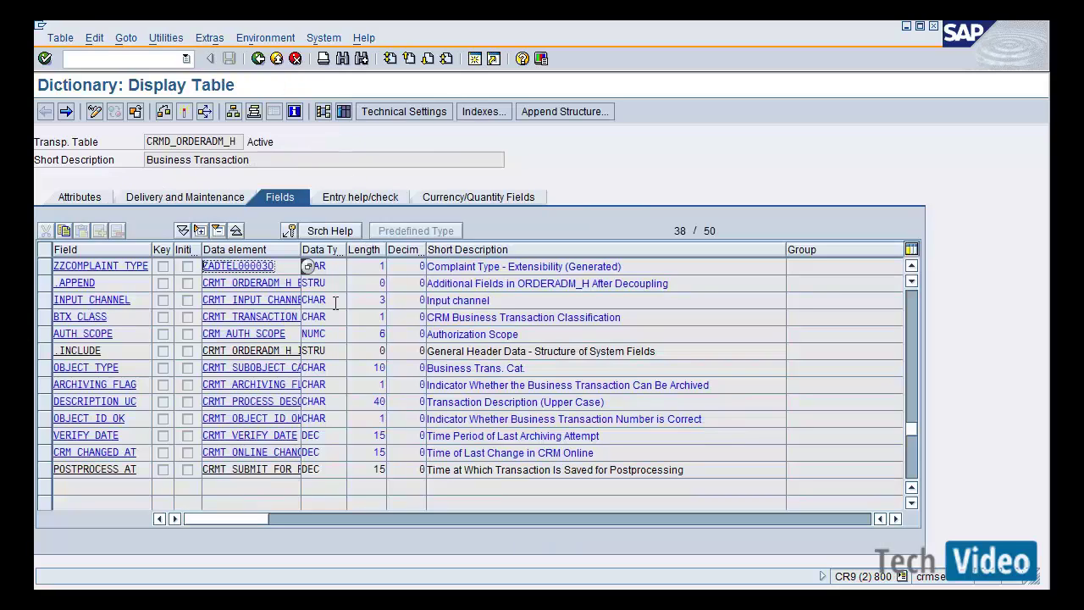
# Step: Check the field labels of the ZZCOMPLAINT_TYPE data element and switch back to the SAP CRM Web UI
pyautogui.doubleClick(249, 266)
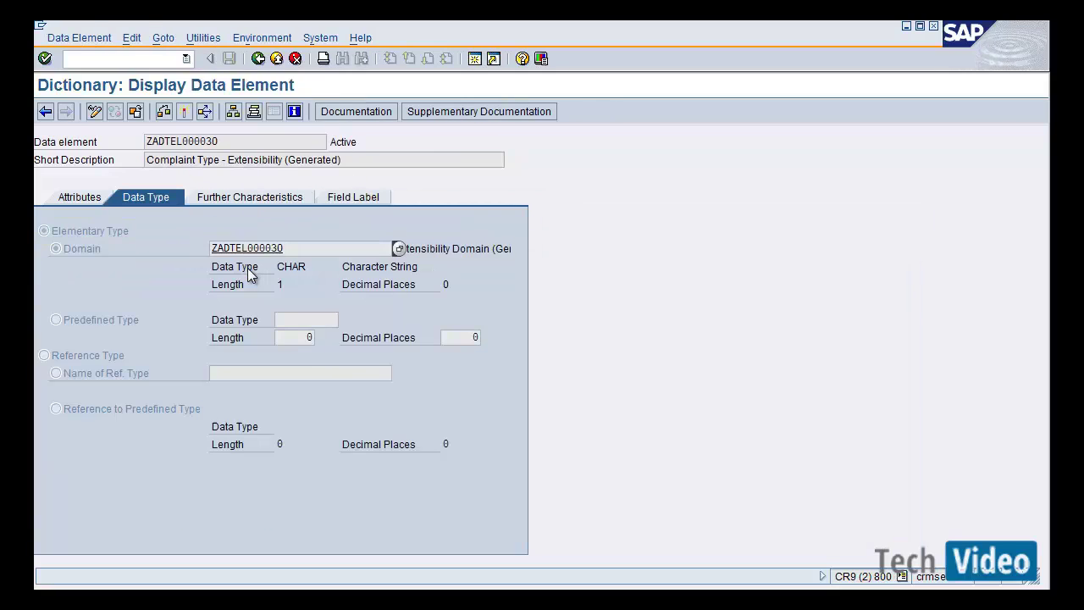
pyautogui.click(350, 196)
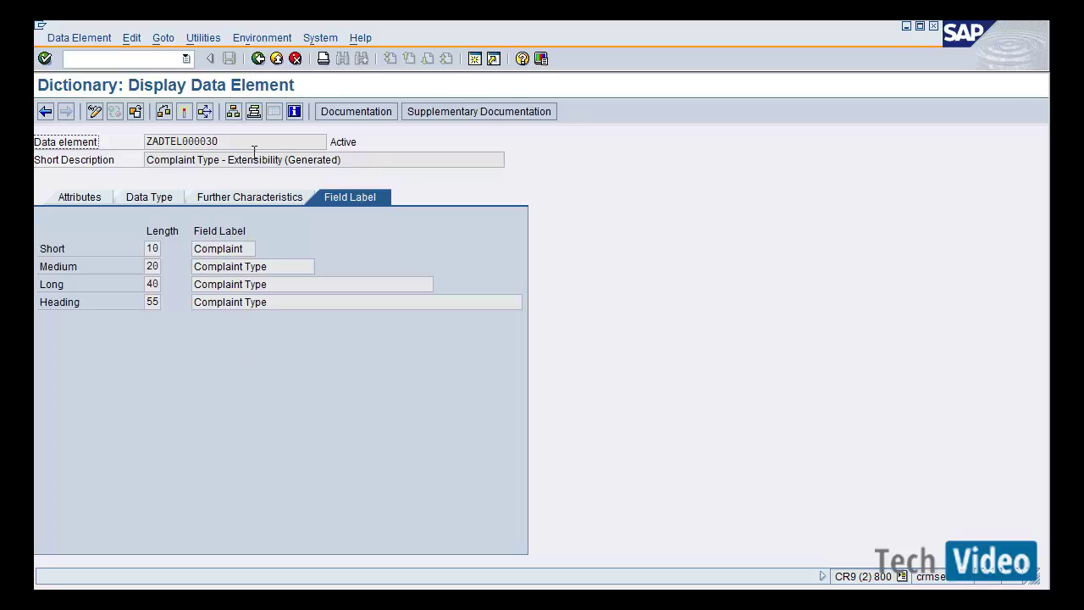
pyautogui.click(259, 61)
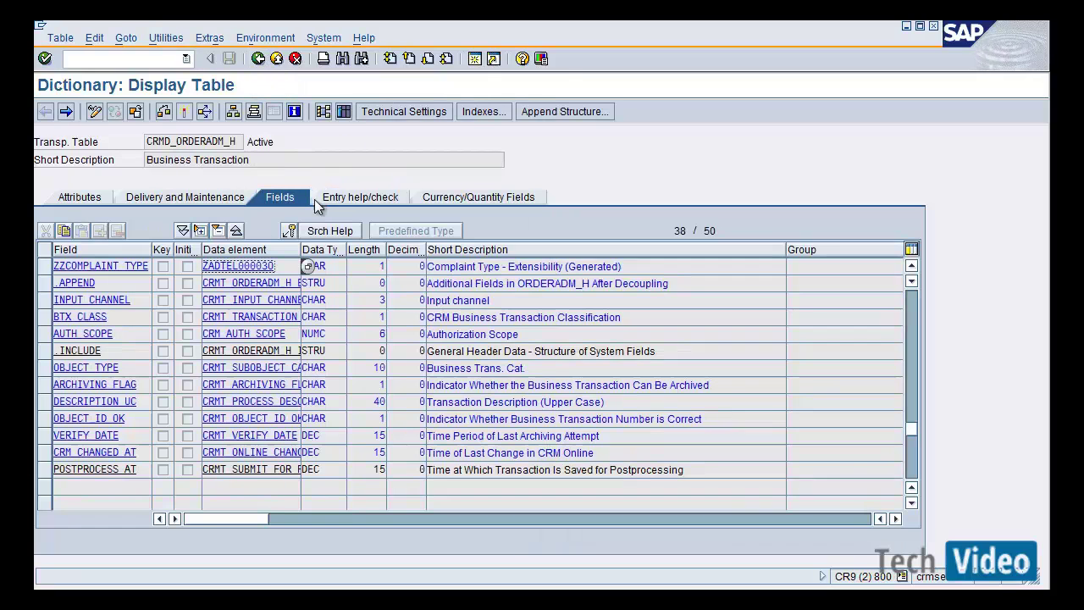
pyautogui.hotkey('alt', 'Tab')
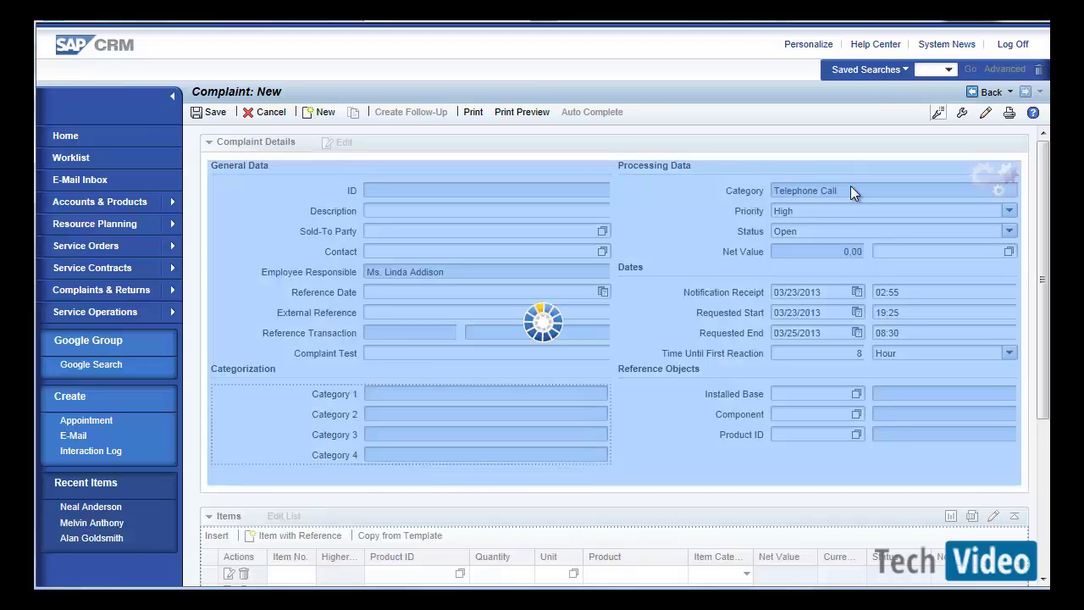
# Step: Leave the open complaint and create a new one with transaction type CRMC (Complaint) without a reference document
pyautogui.click(938, 114)
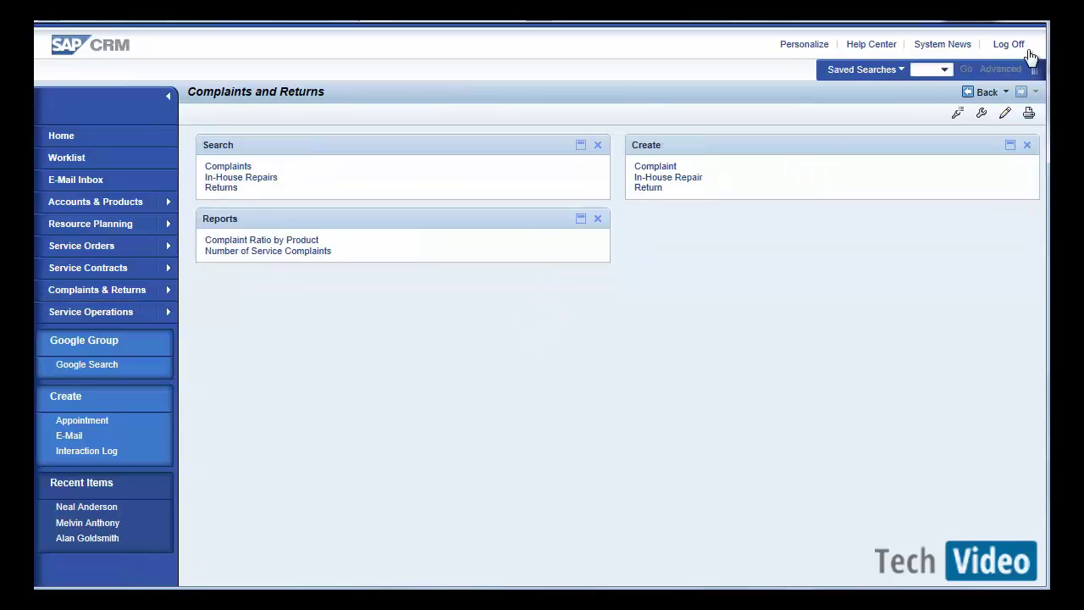
pyautogui.click(672, 169)
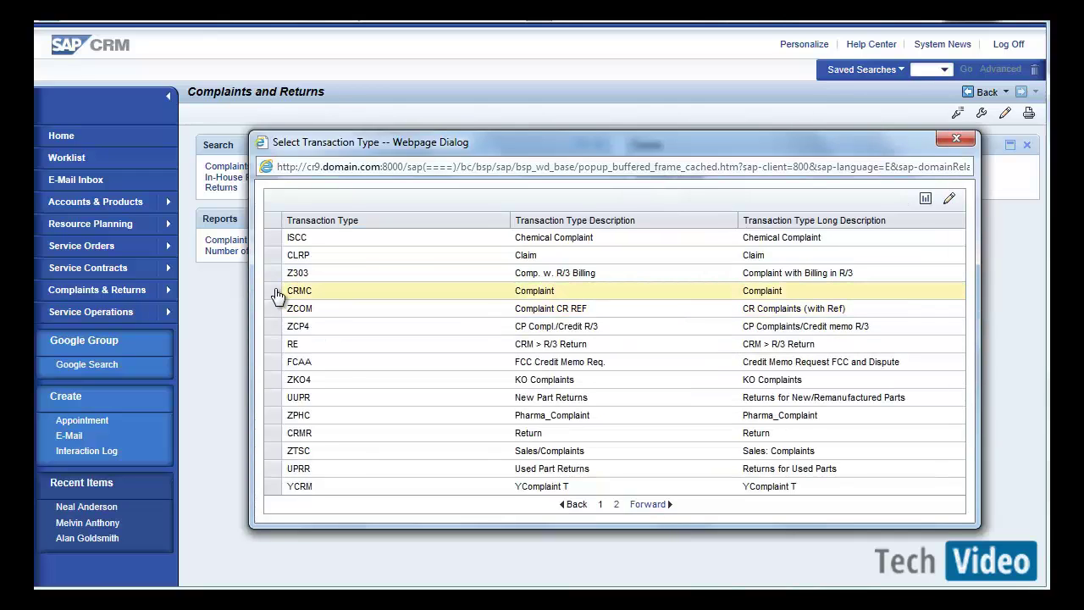
pyautogui.click(276, 290)
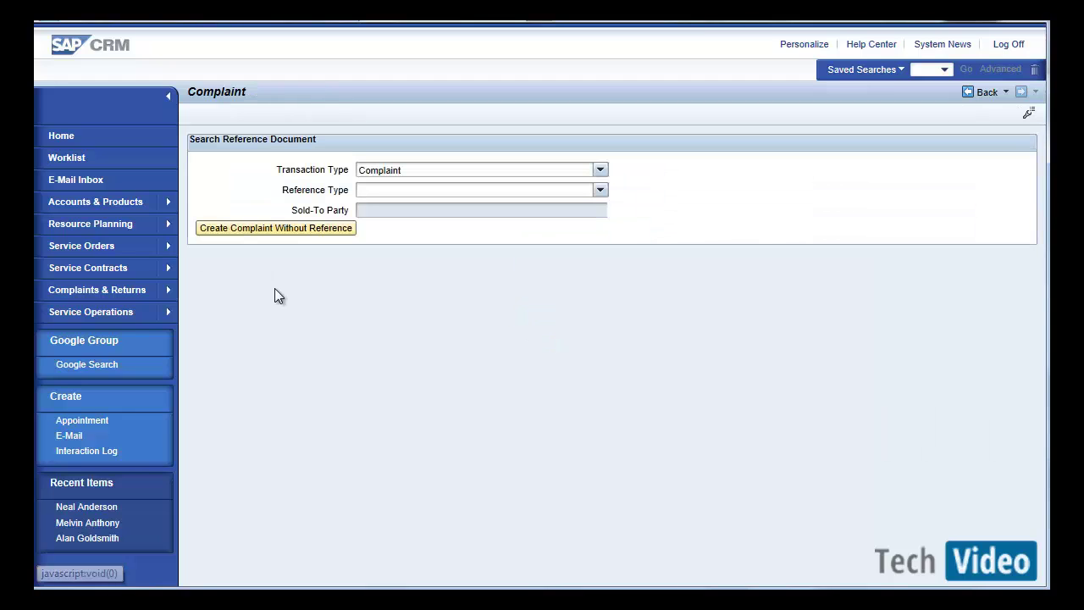
pyautogui.click(297, 235)
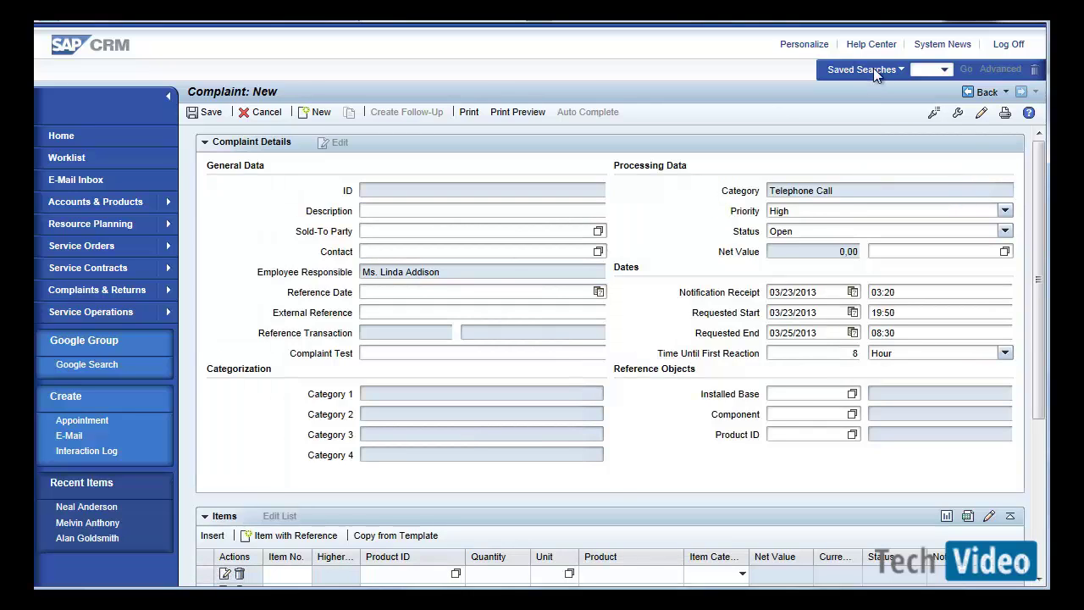
# Step: Open the configuration of the new complaint's Complaint Details view and show its available fields
pyautogui.click(933, 115)
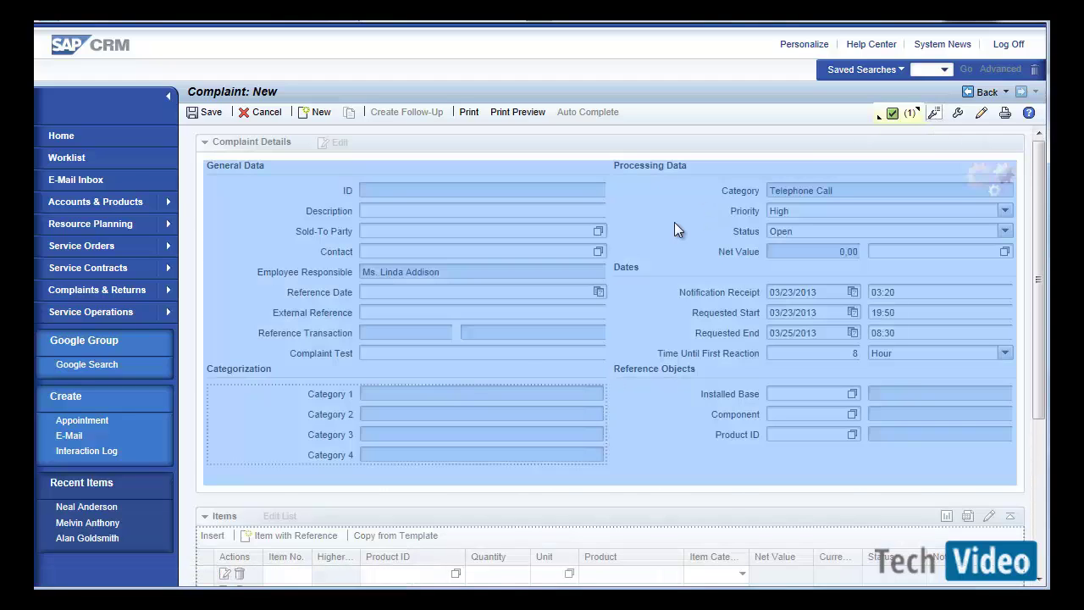
pyautogui.click(502, 348)
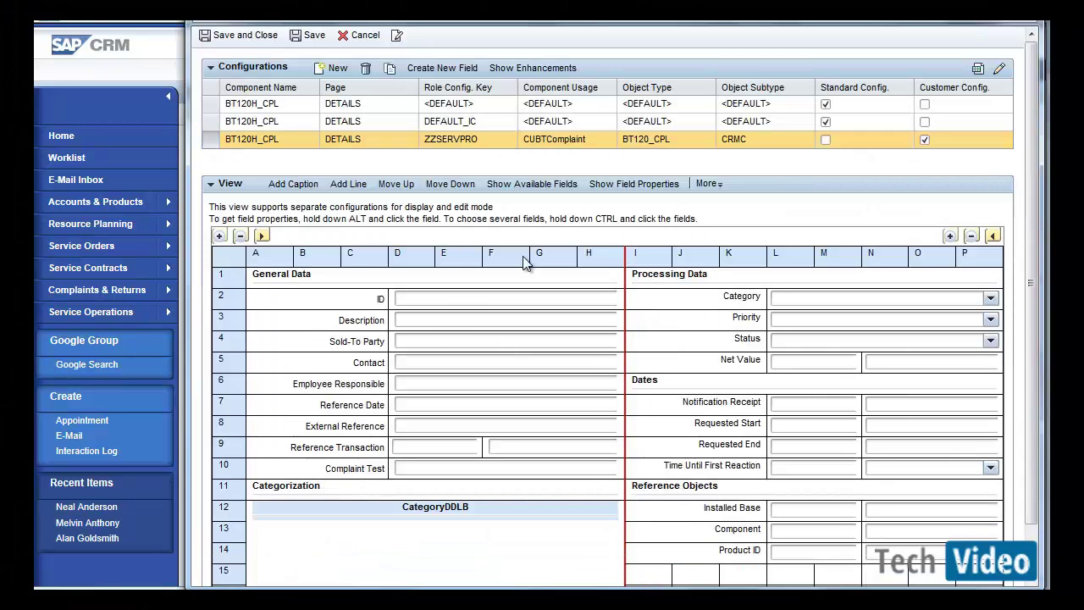
pyautogui.click(556, 185)
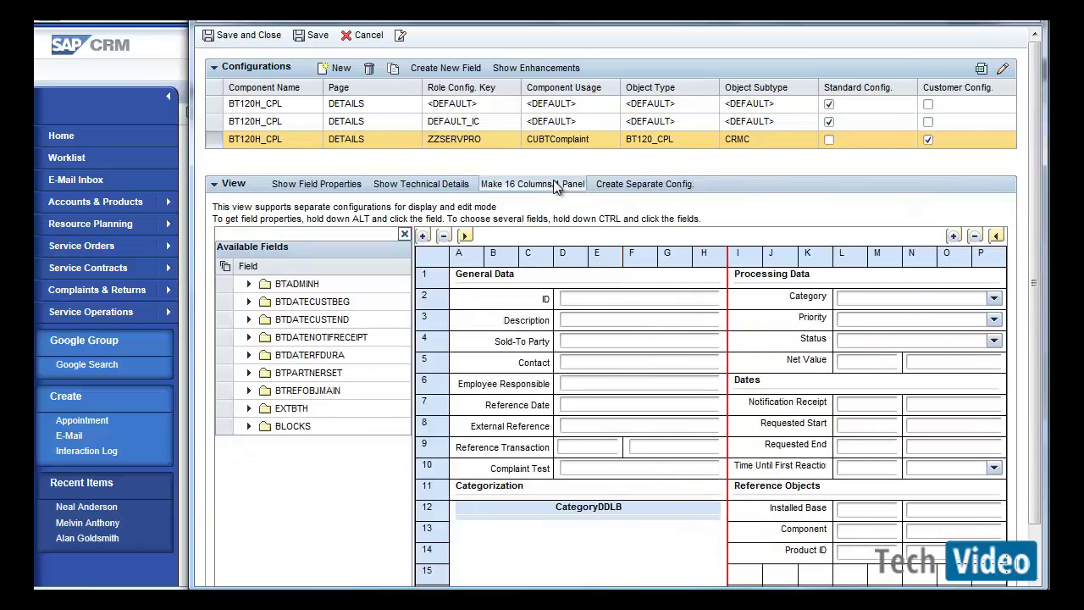
# Step: Add the Complaint Type field from the BTADMINH node below Complaint Test in the General Data section, and close the available fields list
pyautogui.click(249, 288)
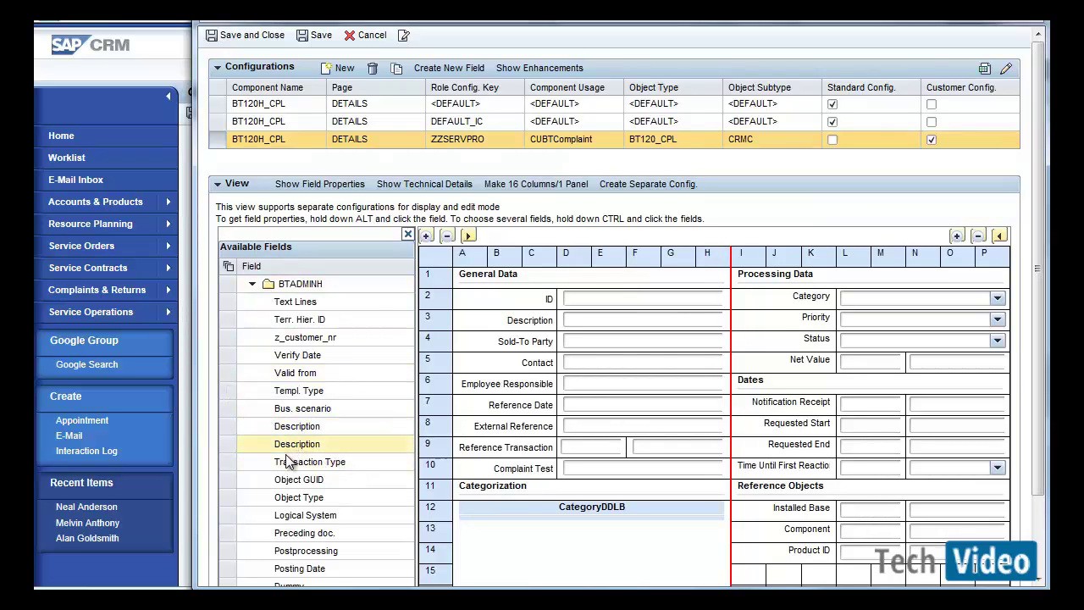
pyautogui.click(307, 462)
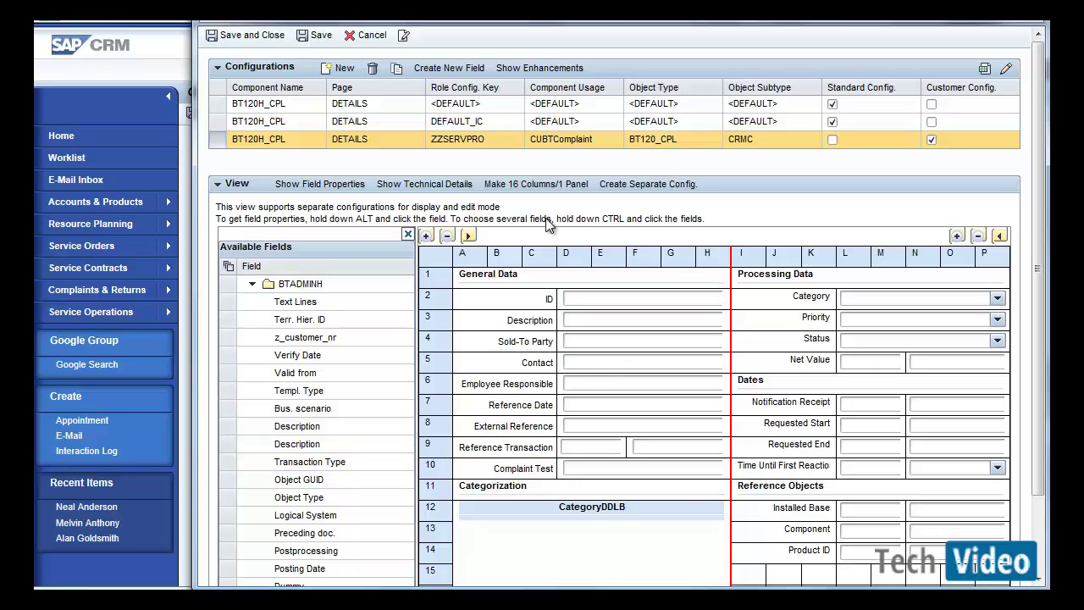
pyautogui.scroll(-3, 1033, 238)
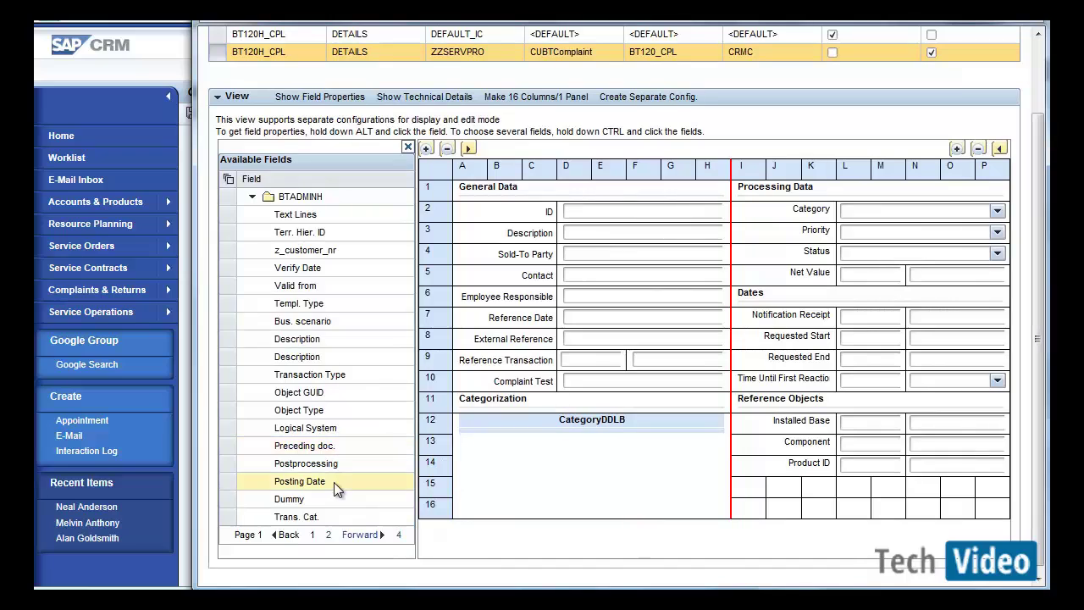
pyautogui.click(328, 535)
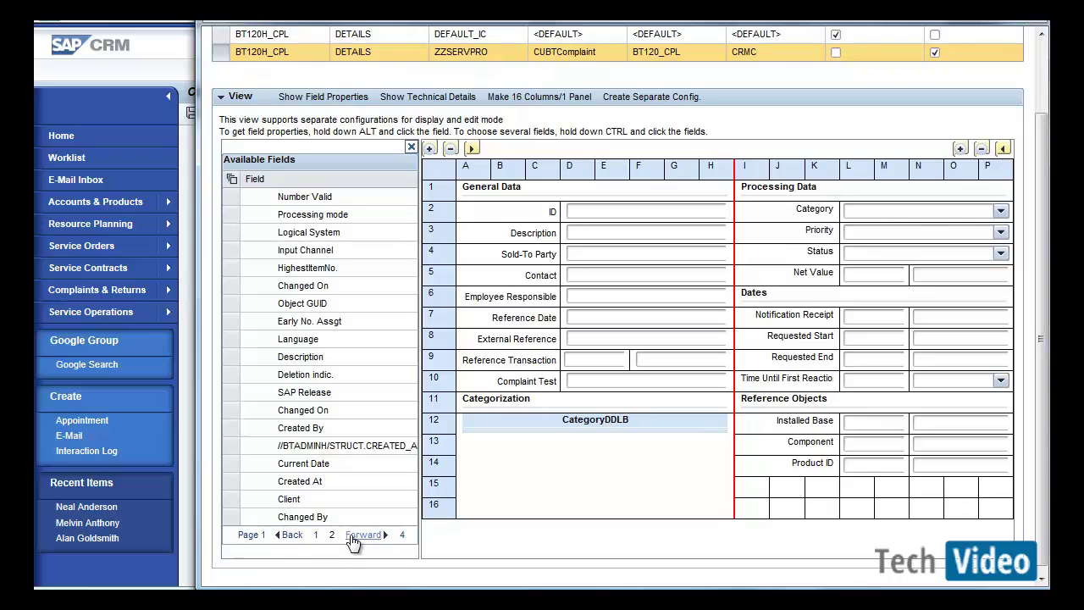
pyautogui.click(354, 537)
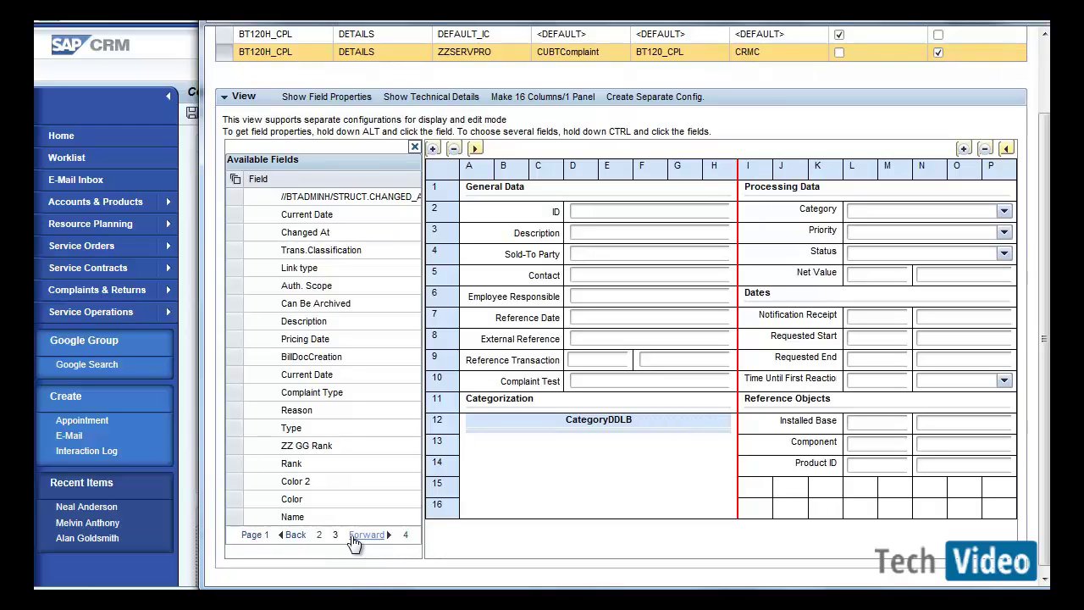
pyautogui.click(294, 394)
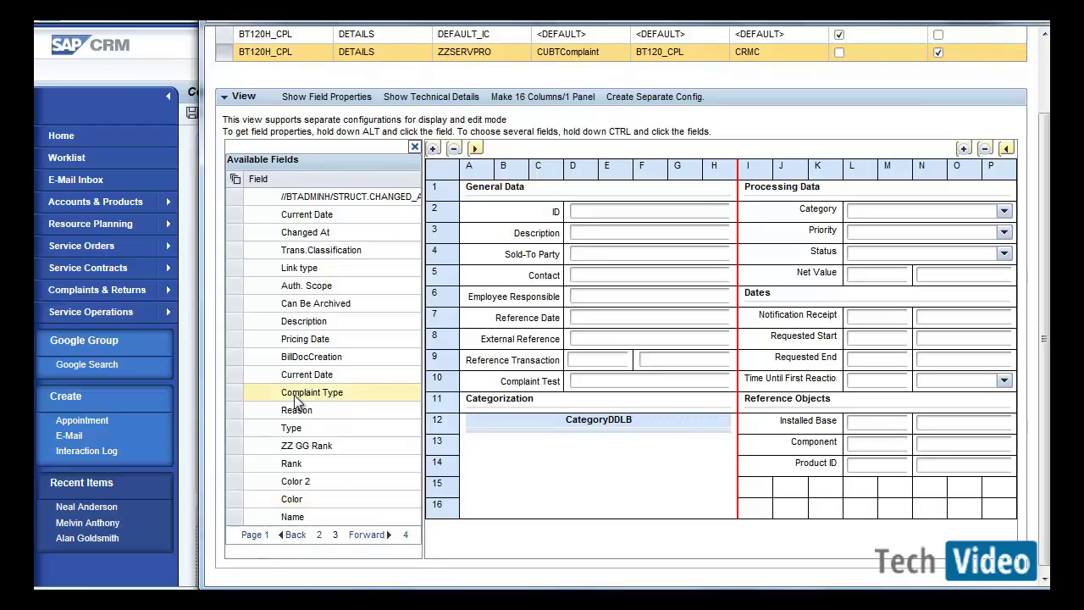
pyautogui.click(234, 391)
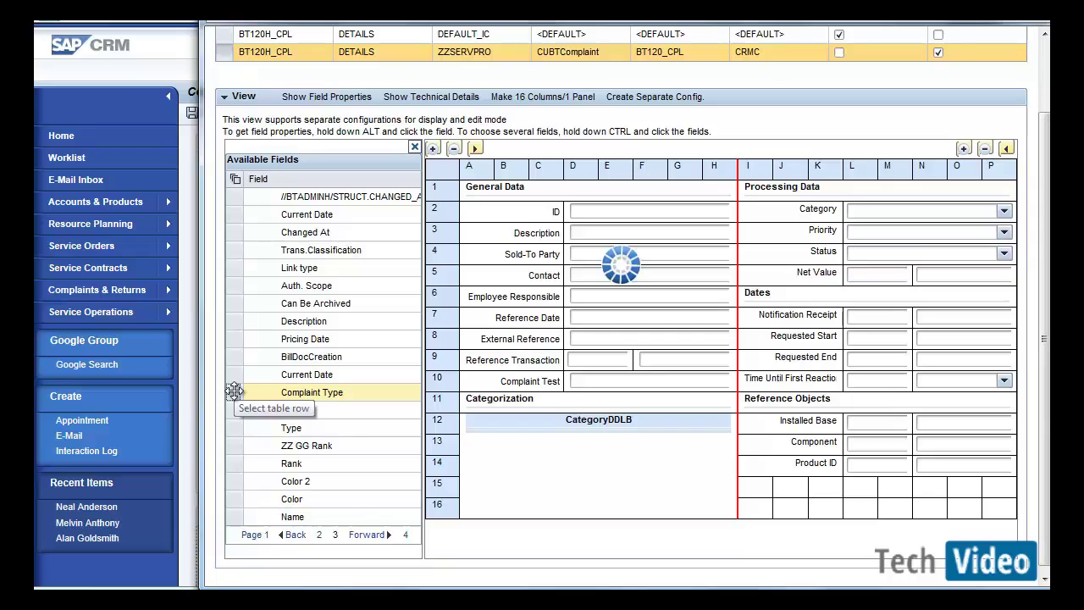
pyautogui.click(525, 380)
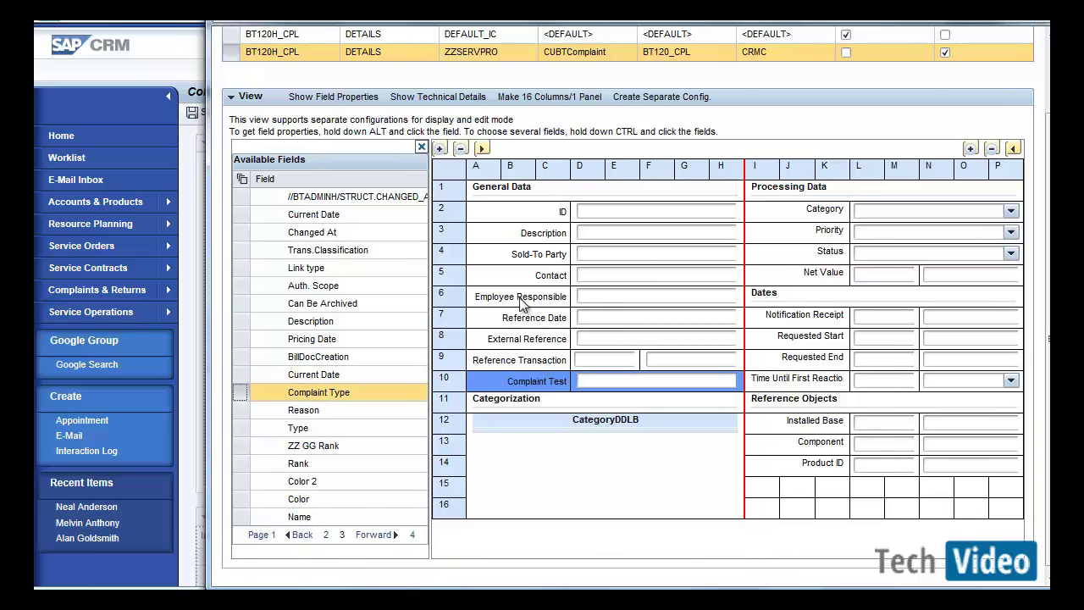
pyautogui.click(441, 149)
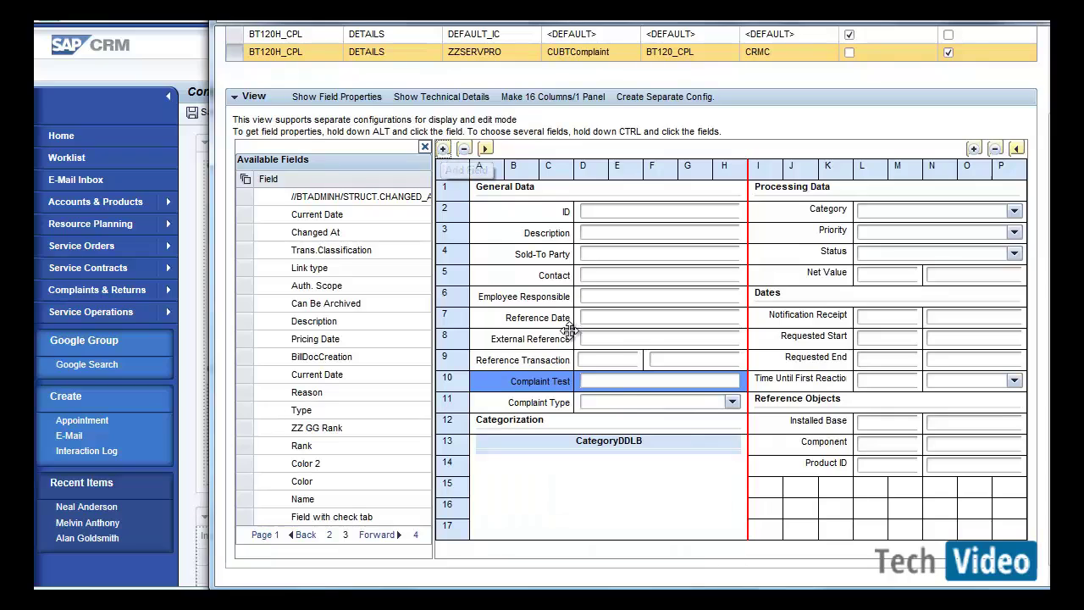
pyautogui.click(423, 149)
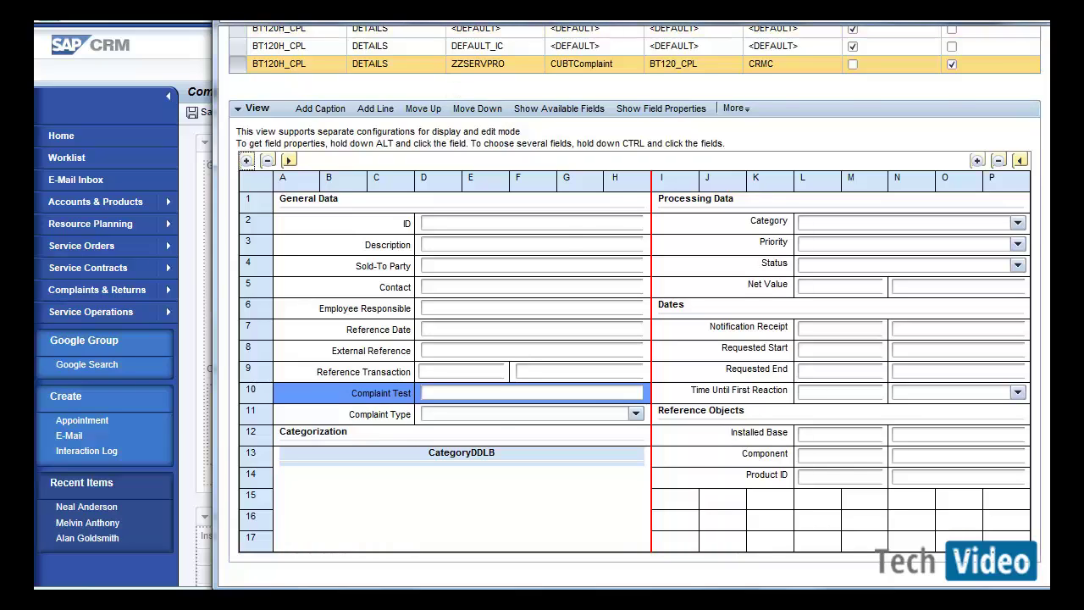
# Step: Save and close the view configuration under customizing request CR9K900006, and hide the configurable areas
pyautogui.scroll(2, 292, 48)
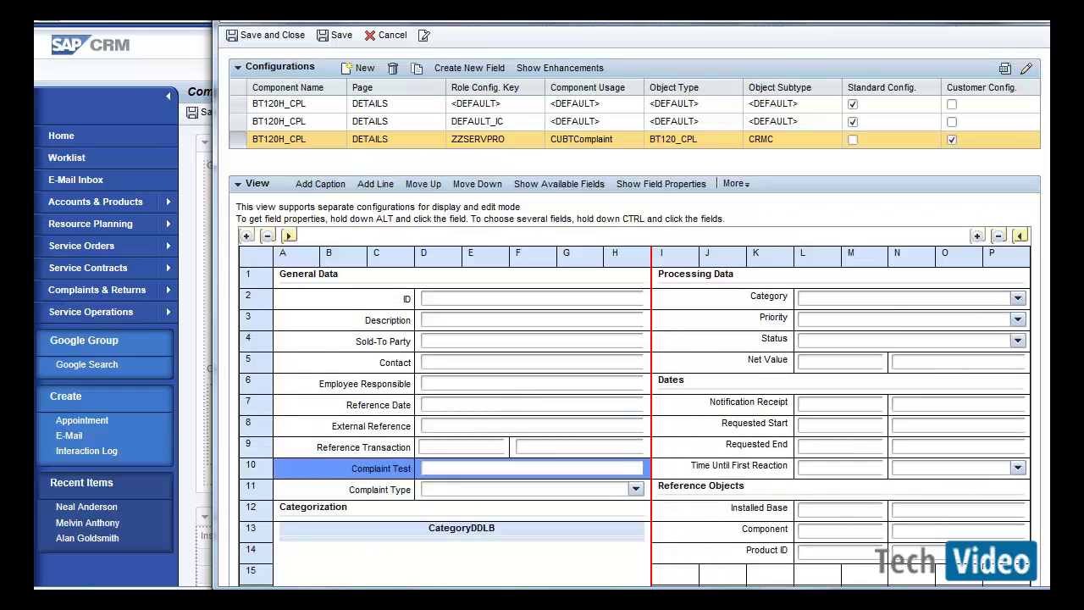
pyautogui.click(288, 39)
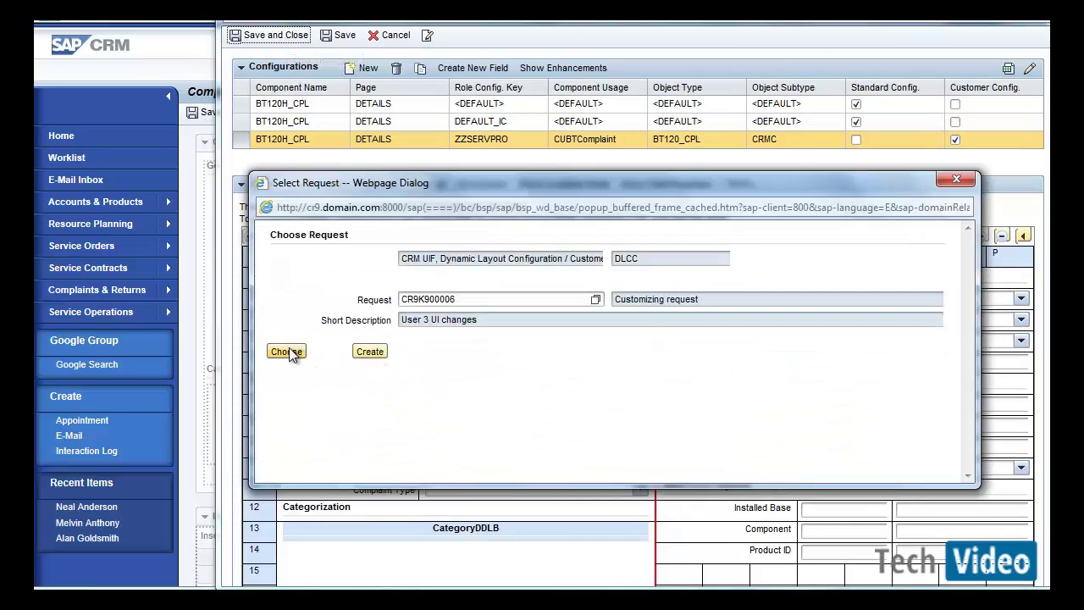
pyautogui.click(286, 351)
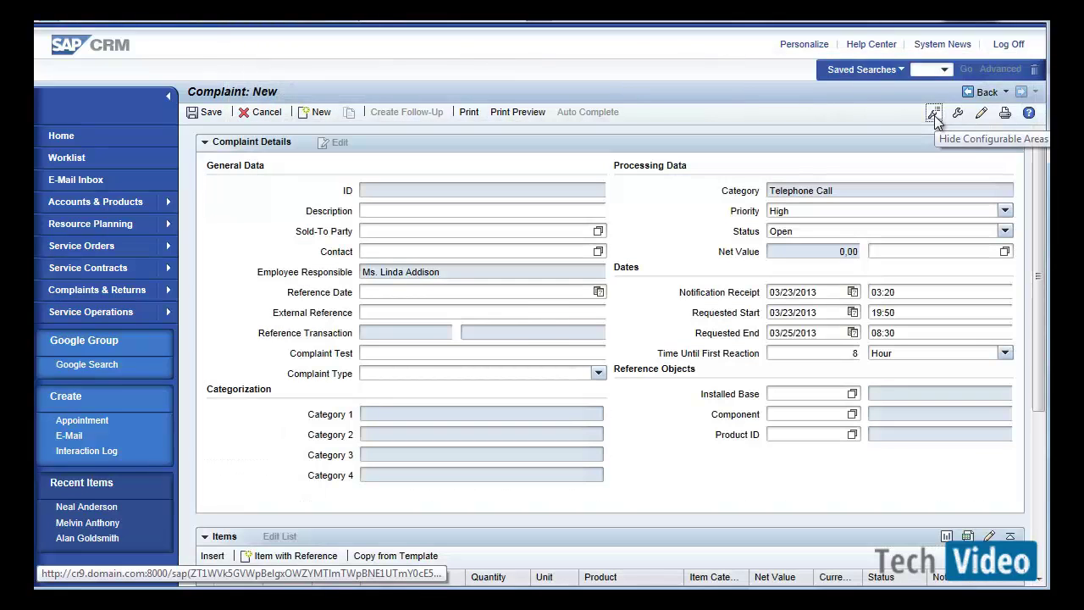
pyautogui.click(935, 117)
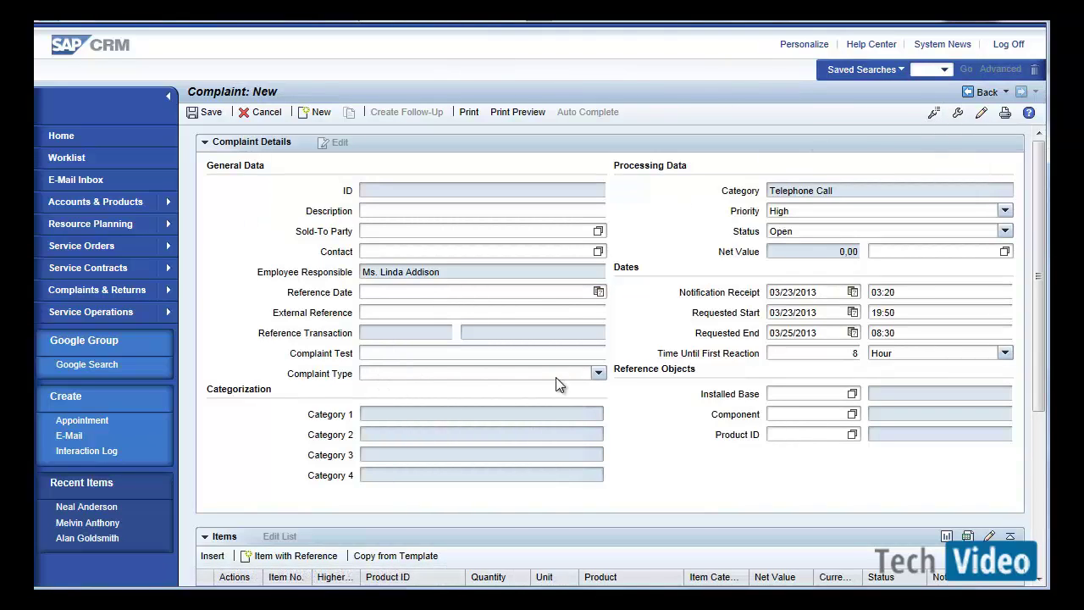
# Step: Check the selectable values of the new complaint's Complaint Type field, and leave the complaint without saving
pyautogui.click(600, 376)
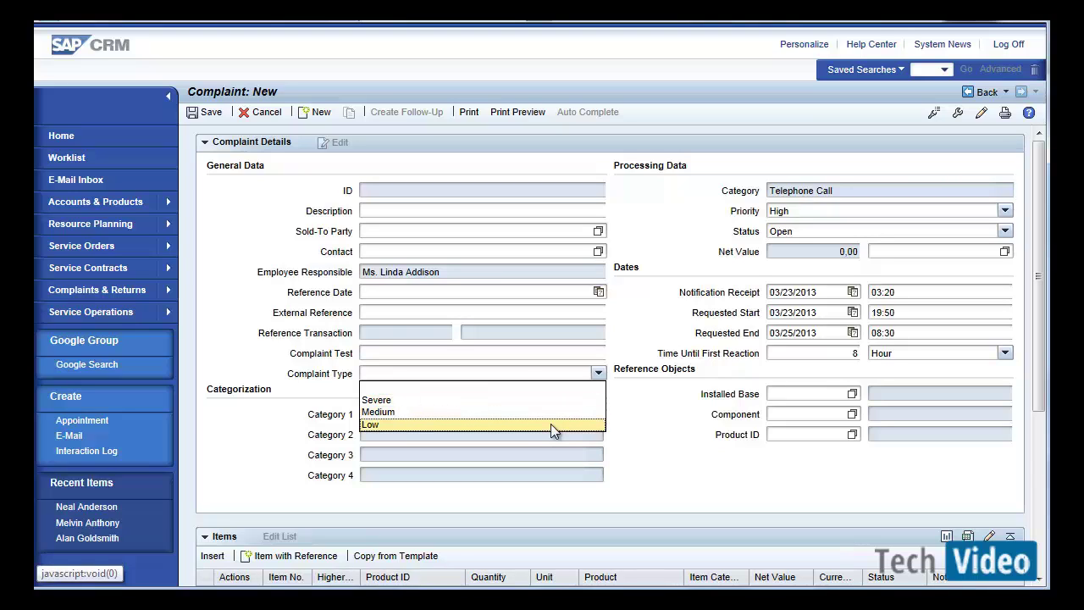
pyautogui.click(660, 441)
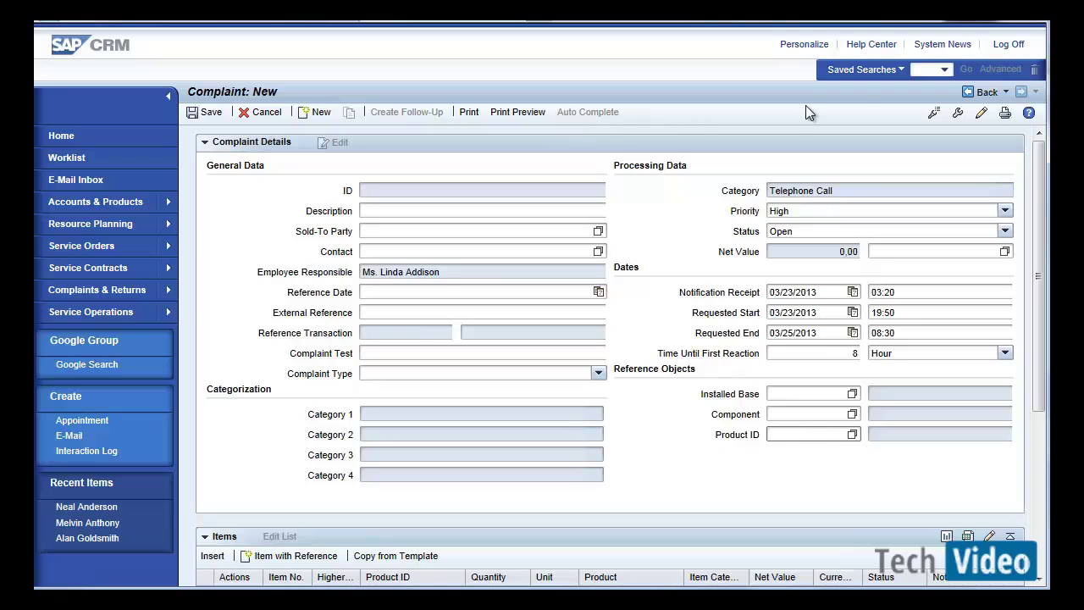
pyautogui.click(974, 96)
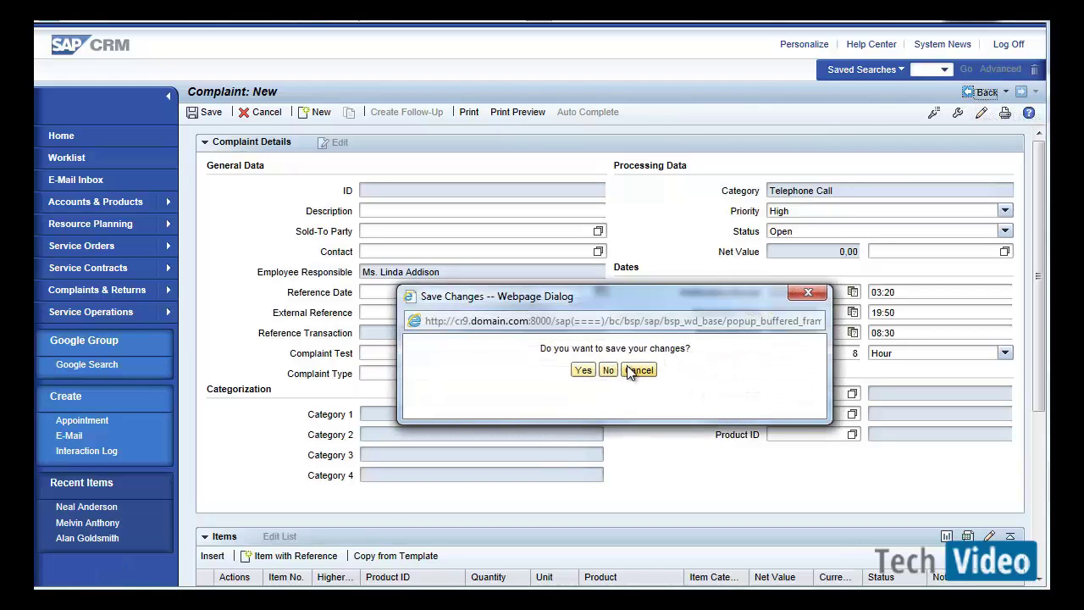
pyautogui.click(608, 370)
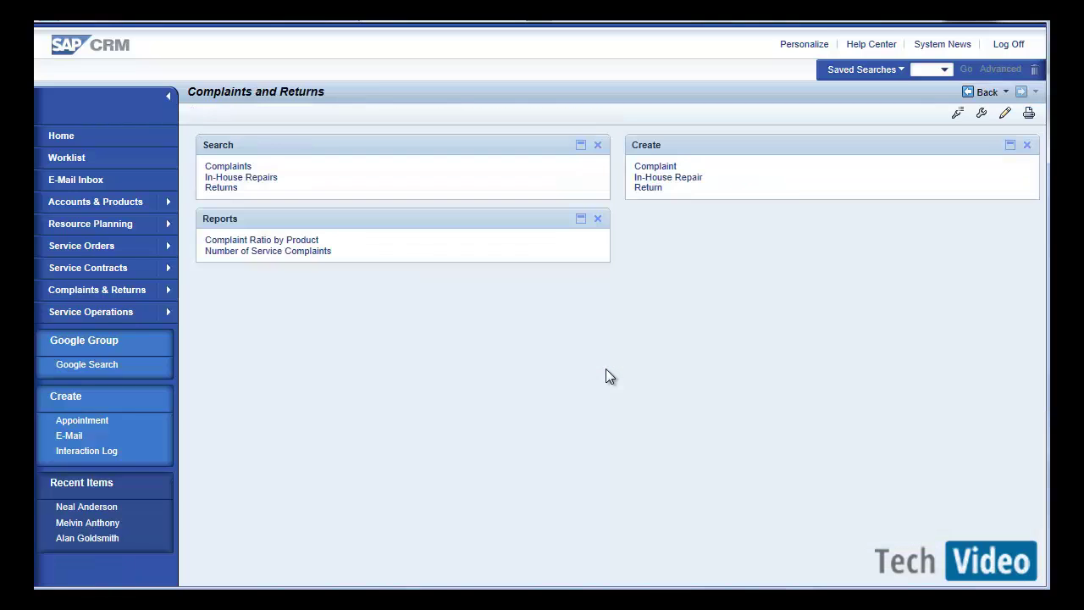
# Step: Search for complaints without any criteria and open the Medium-priority one described as "Complaint"
pyautogui.click(244, 172)
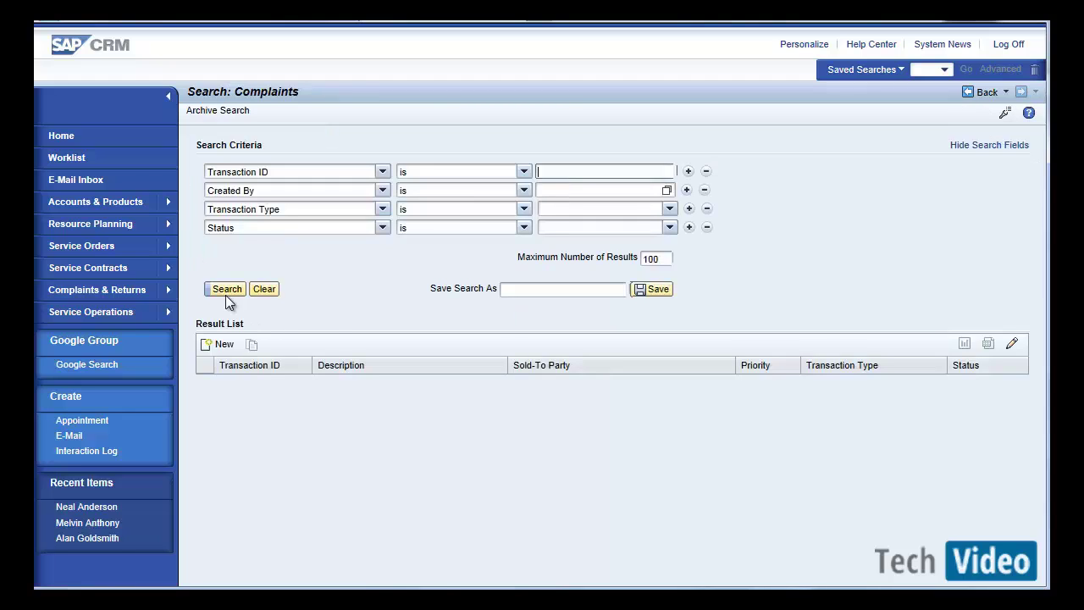
pyautogui.click(220, 289)
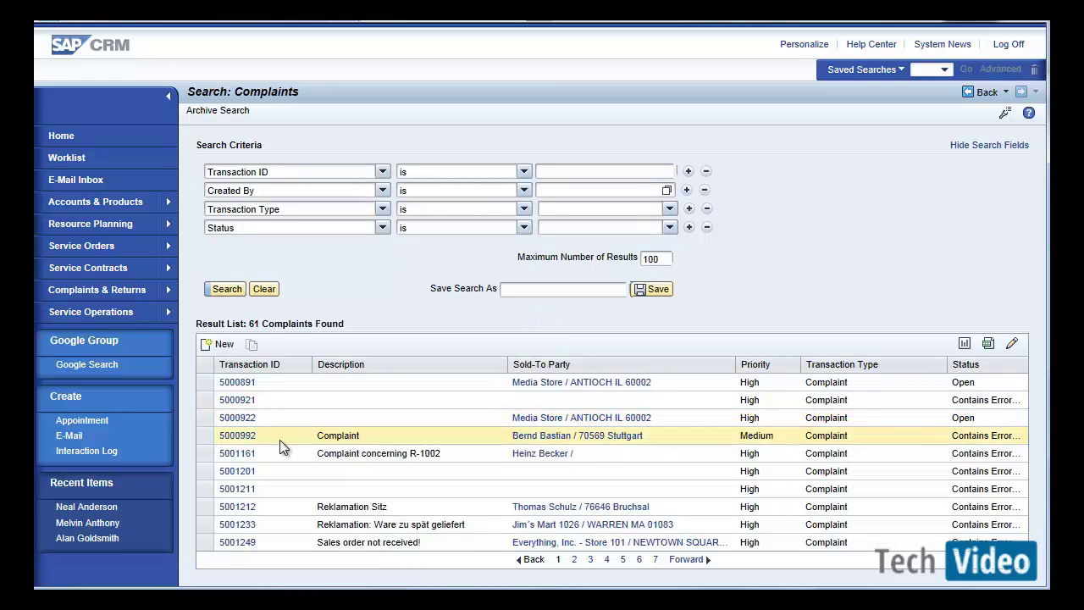
pyautogui.click(238, 437)
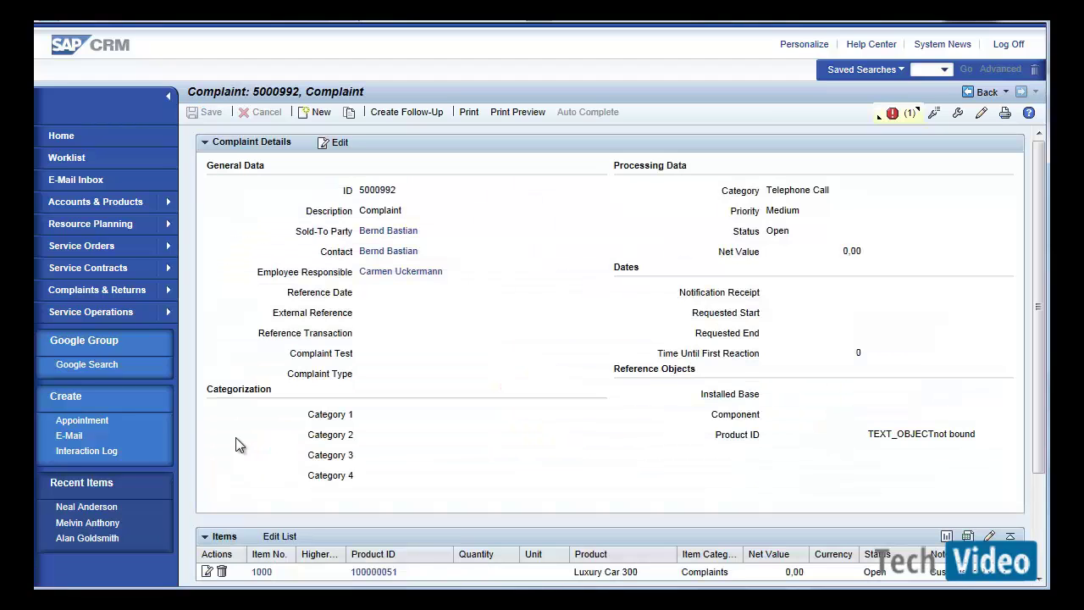
# Step: Edit the complaint details, set Complaint Type to Severe, and save the complaint
pyautogui.click(339, 143)
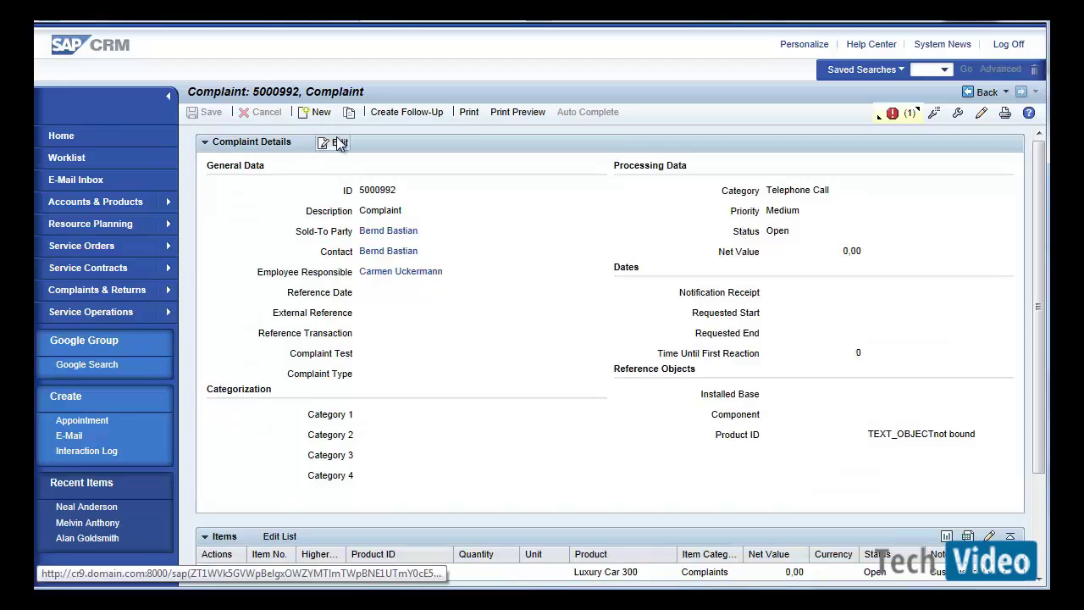
pyautogui.click(419, 372)
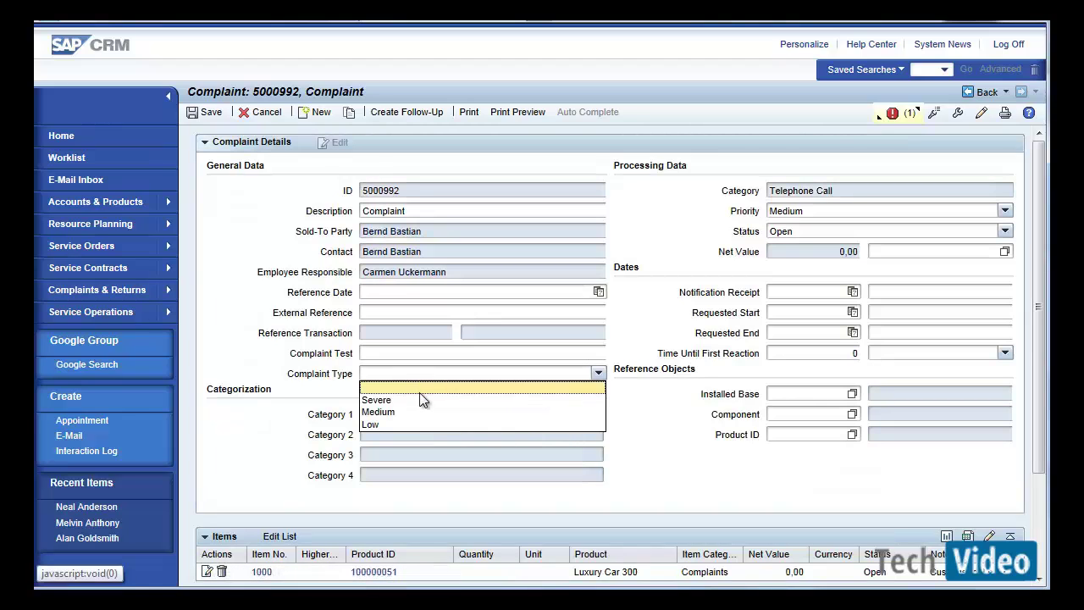
pyautogui.click(419, 398)
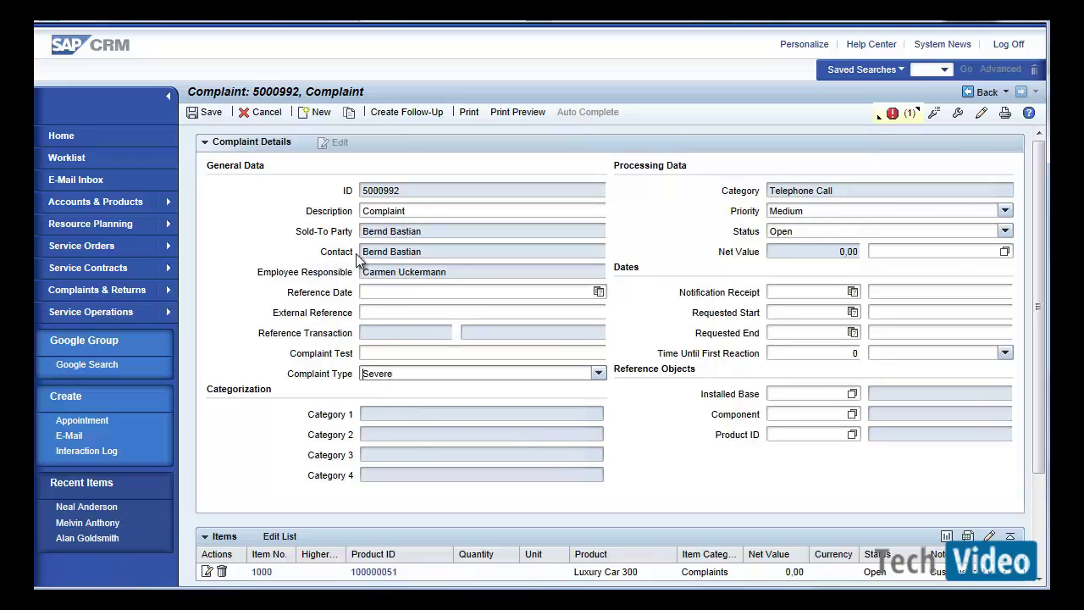
pyautogui.click(206, 116)
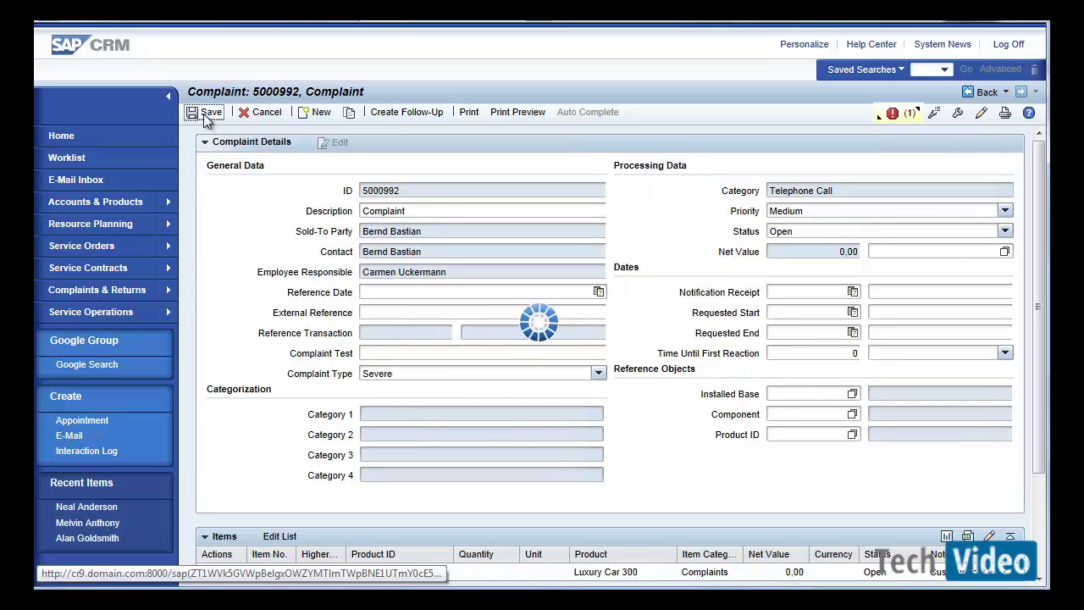
# Step: Return to the complaint search and copy its default search criteria configuration to role key ZZSERVPRO, component usage CUBTComplaintSearch and object type BT120_CPL
pyautogui.click(983, 92)
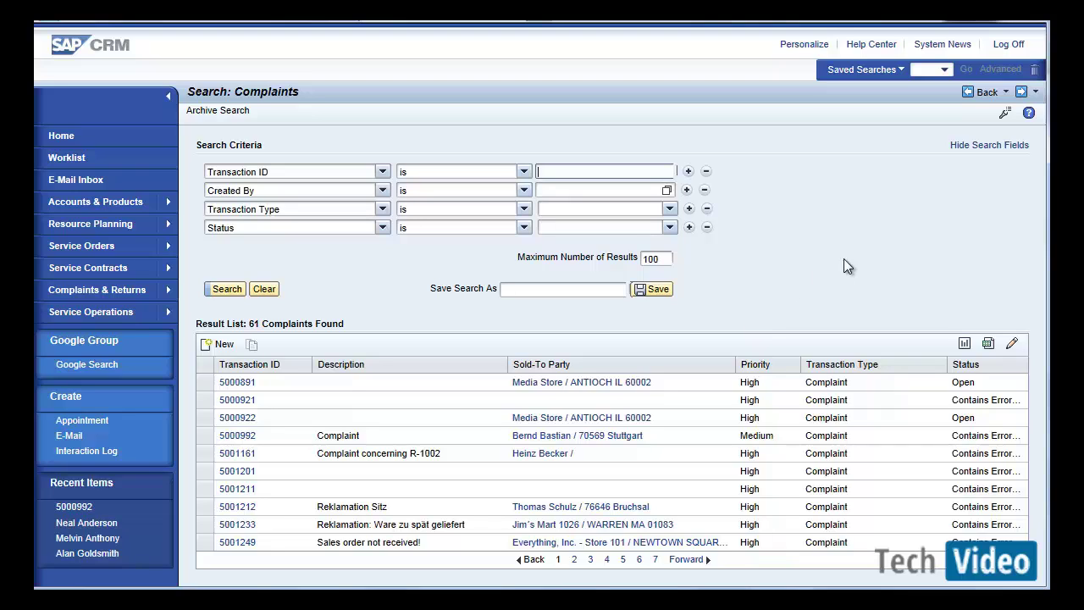
pyautogui.click(1005, 117)
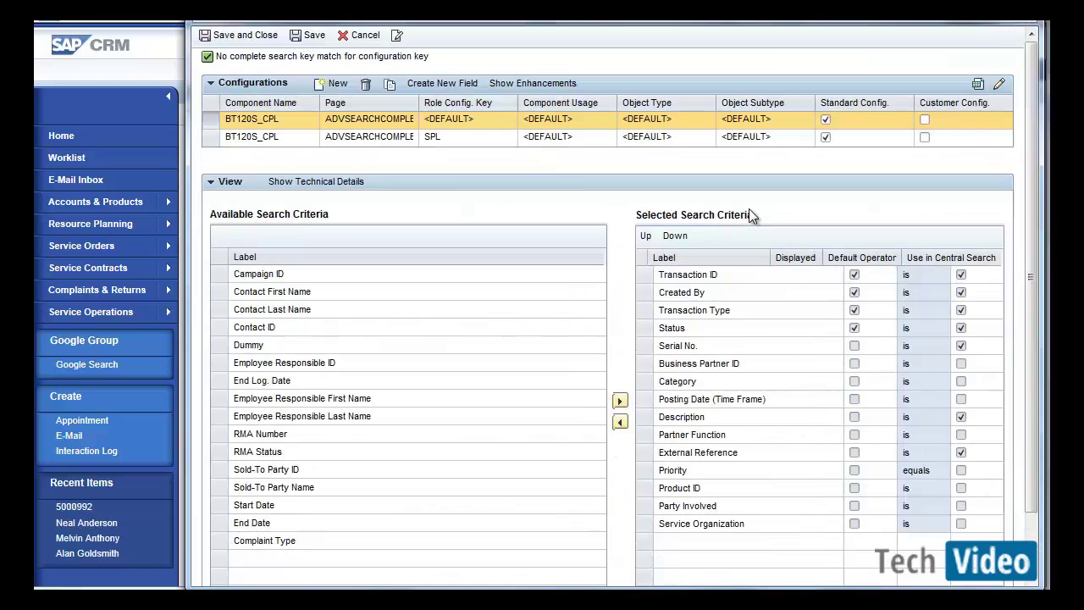
pyautogui.click(389, 88)
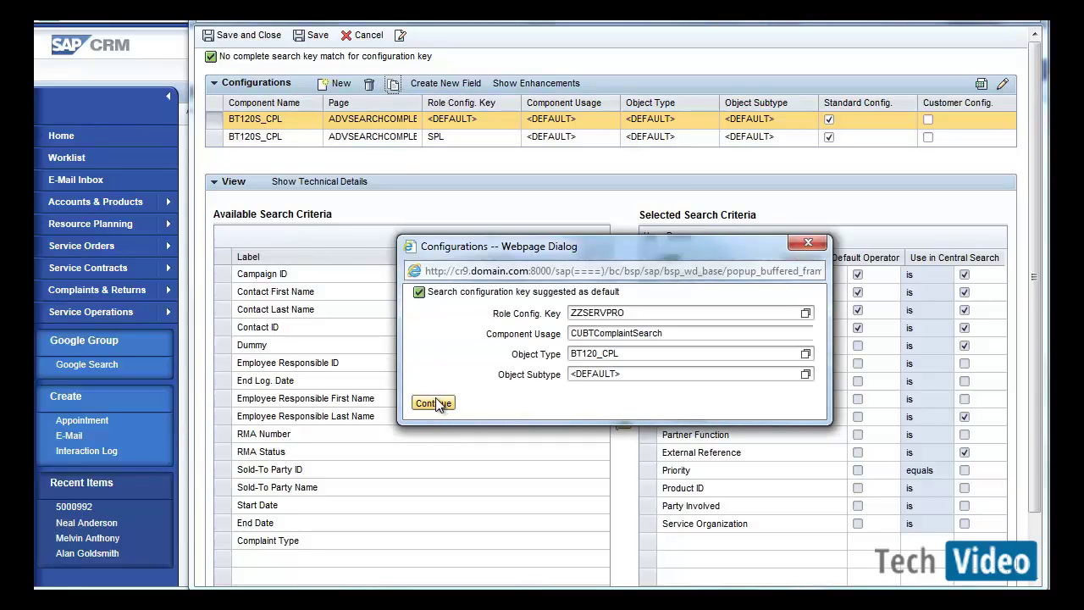
pyautogui.click(437, 403)
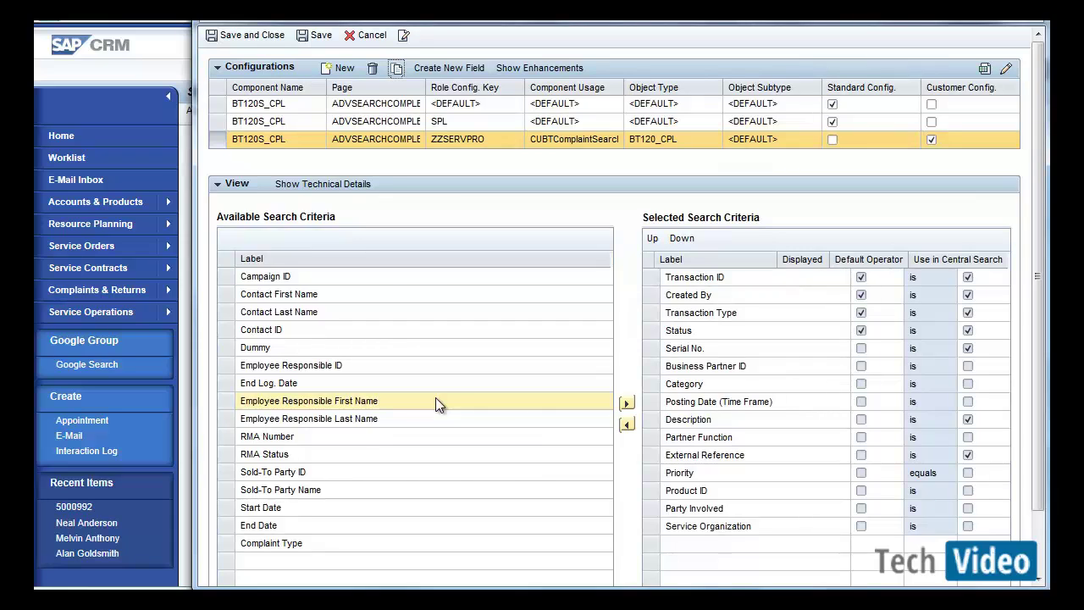
# Step: Add Complaint Type to the selected search criteria, and save and close the configuration under customizing request CR9K900006
pyautogui.click(225, 543)
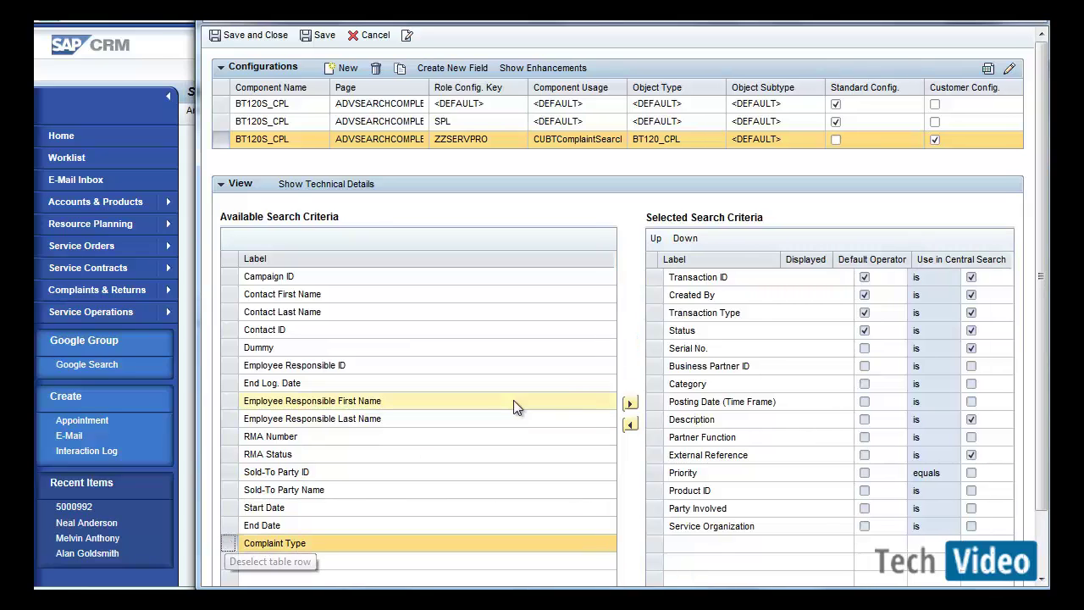
pyautogui.click(628, 405)
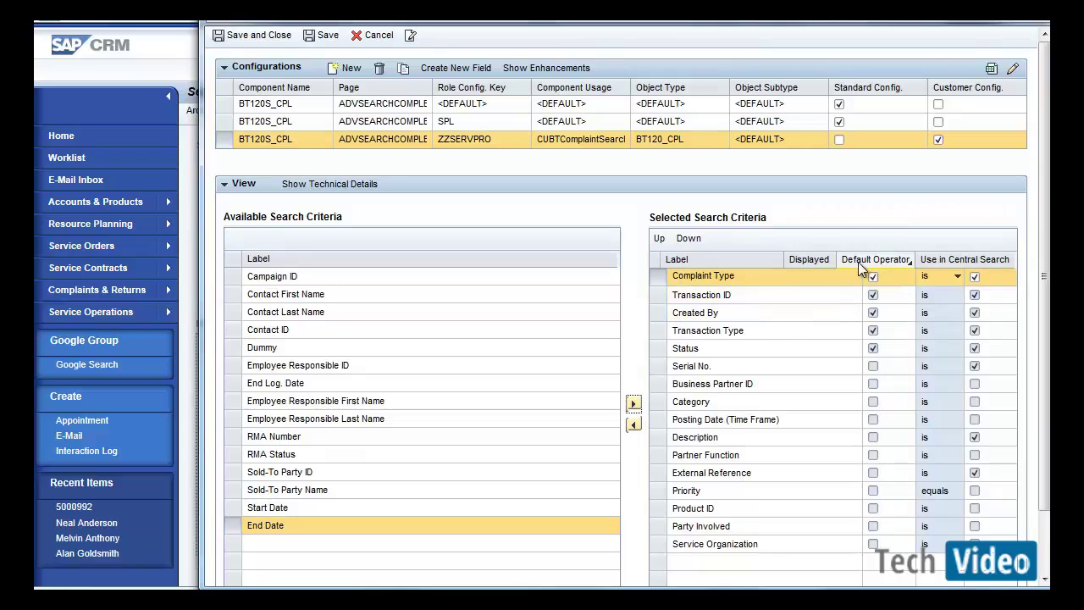
pyautogui.click(253, 38)
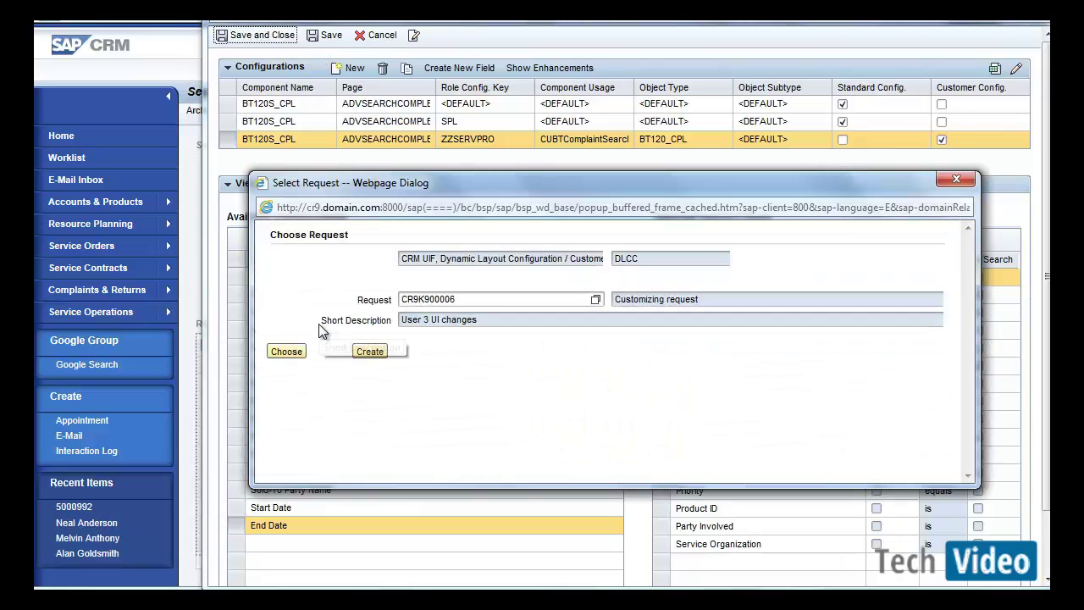
pyautogui.click(286, 351)
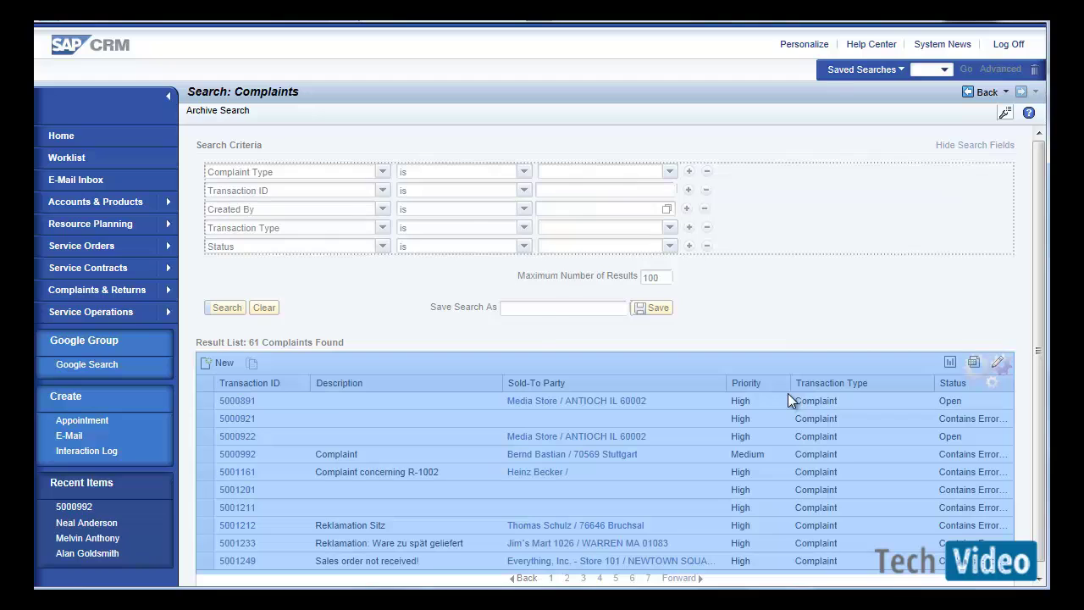
# Step: Copy the default result list configuration to role key ZZSERVPRO, component usage CUBTComplaintSearch and object type BT120_CPL
pyautogui.click(788, 394)
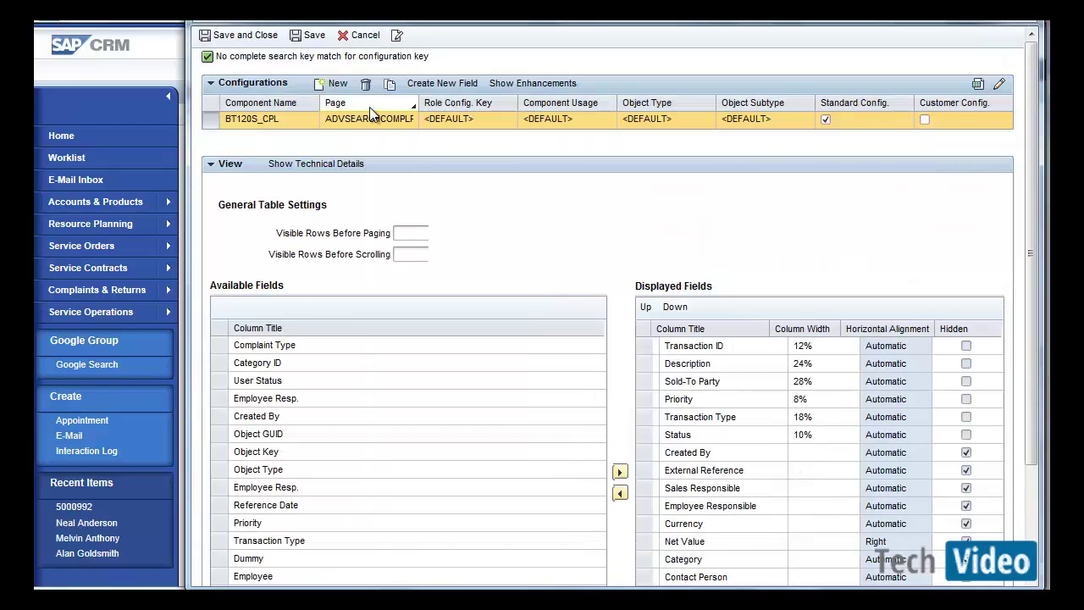
pyautogui.click(390, 86)
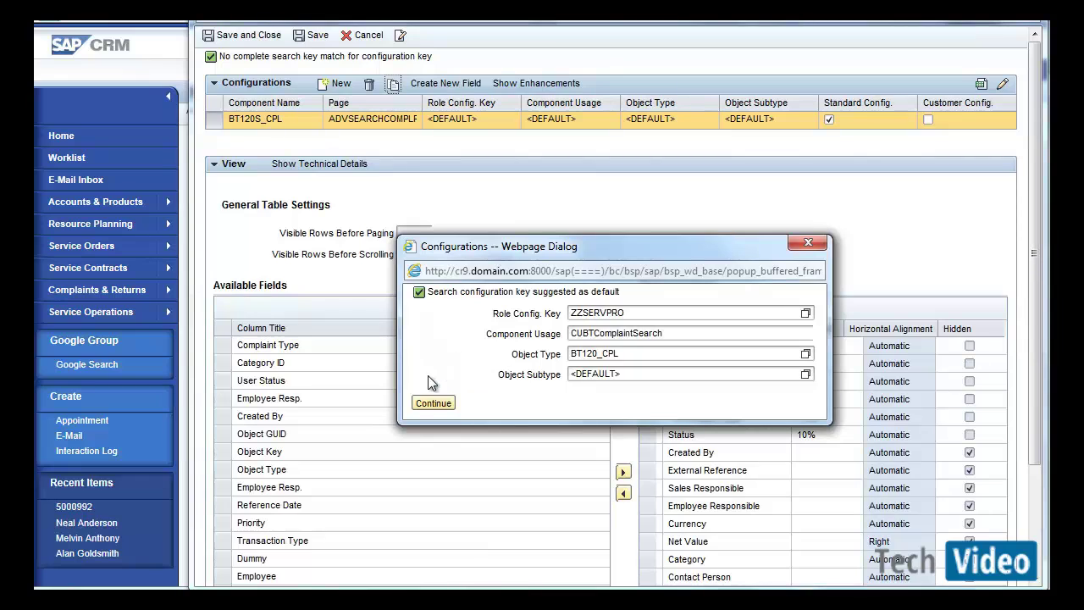
pyautogui.click(433, 404)
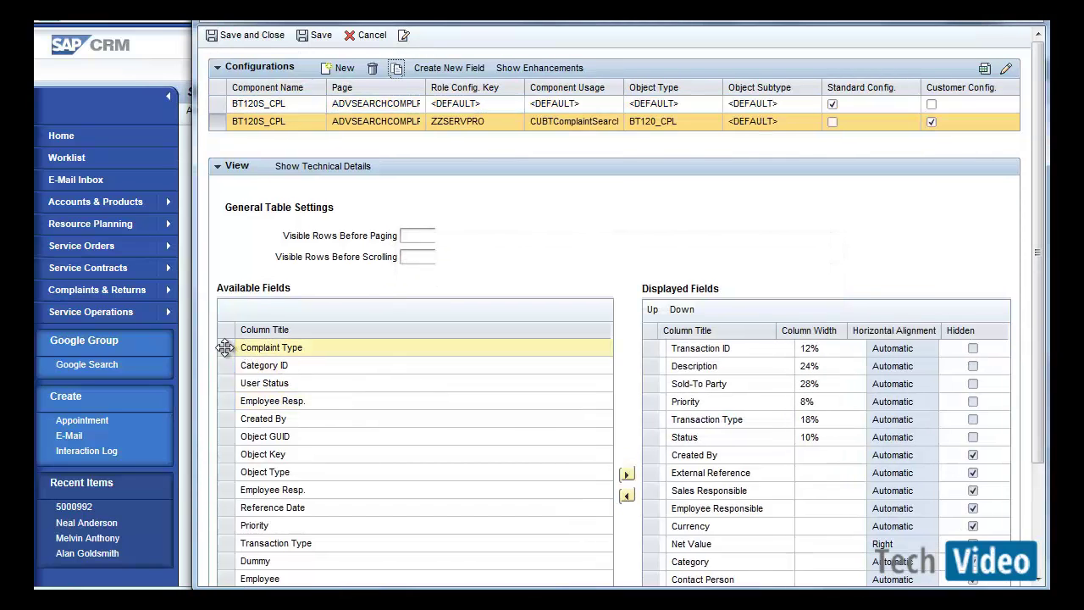
# Step: Add Complaint Type to the displayed fields of the result list with a column width of 12%
pyautogui.click(226, 347)
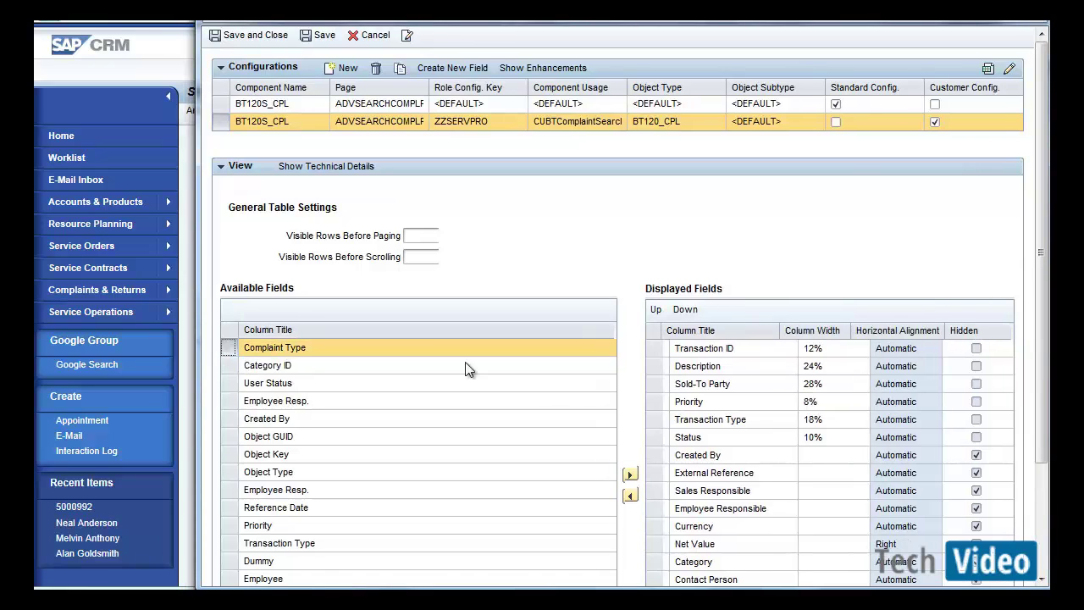
pyautogui.click(629, 476)
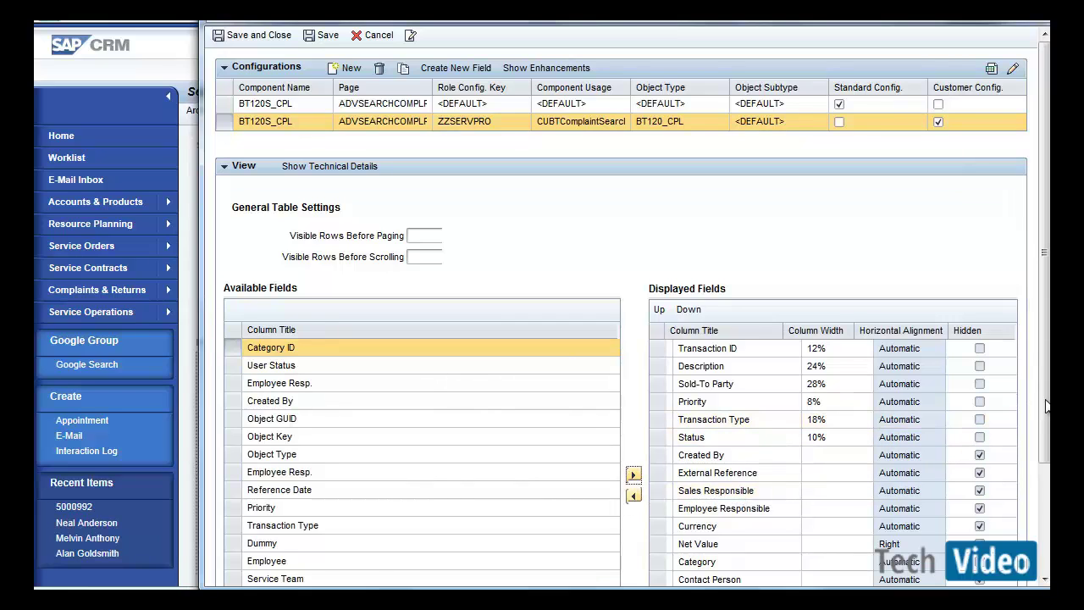
pyautogui.scroll(-3, 1045, 405)
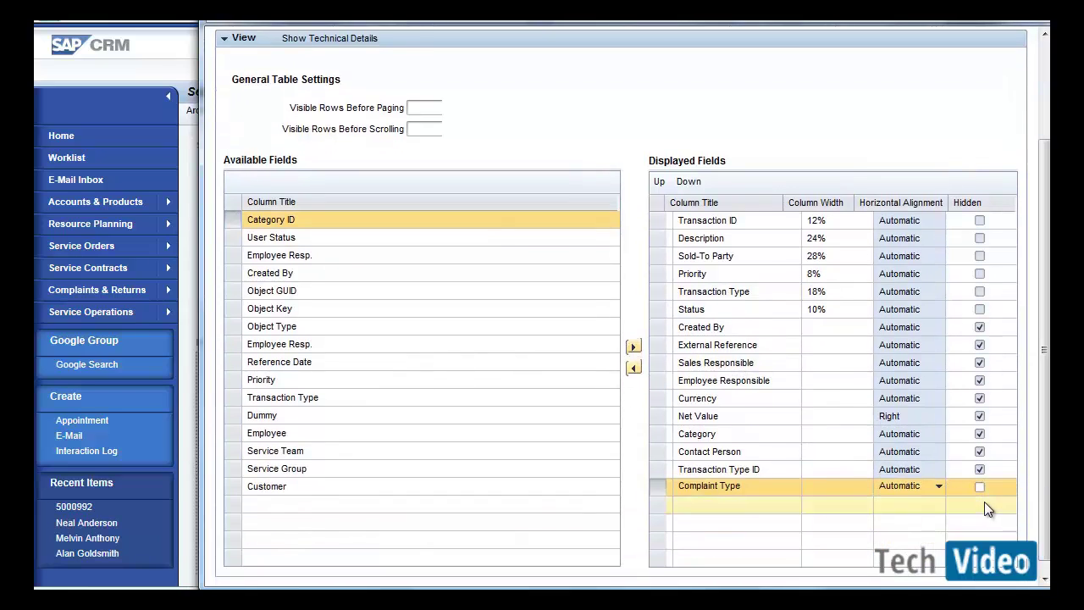
pyautogui.click(827, 483)
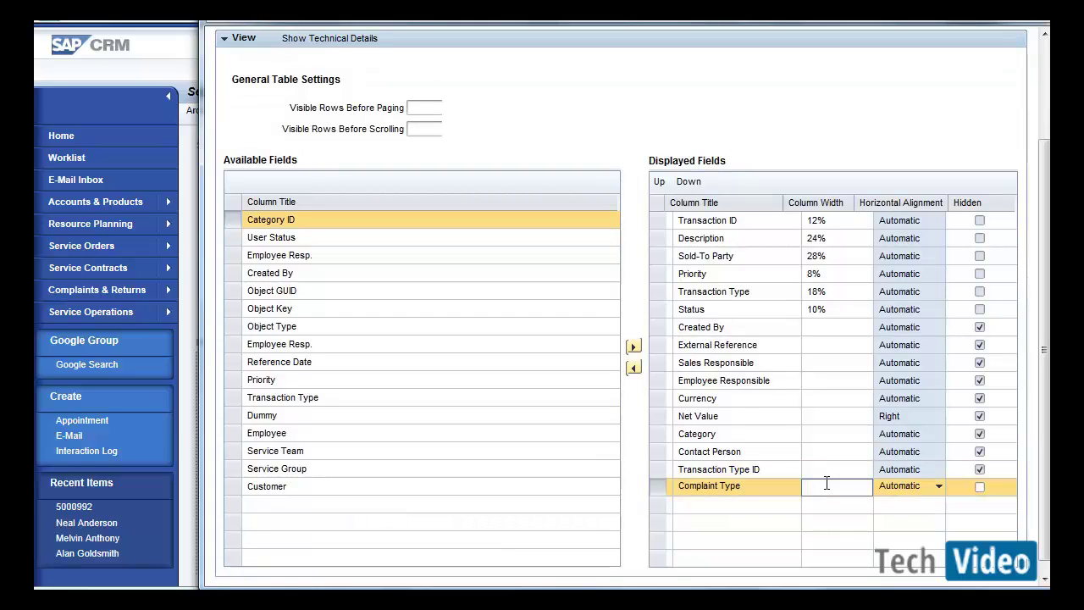
pyautogui.write('12%')
# Step: Set the column width of the Description field to 12%
pyautogui.click(817, 244)
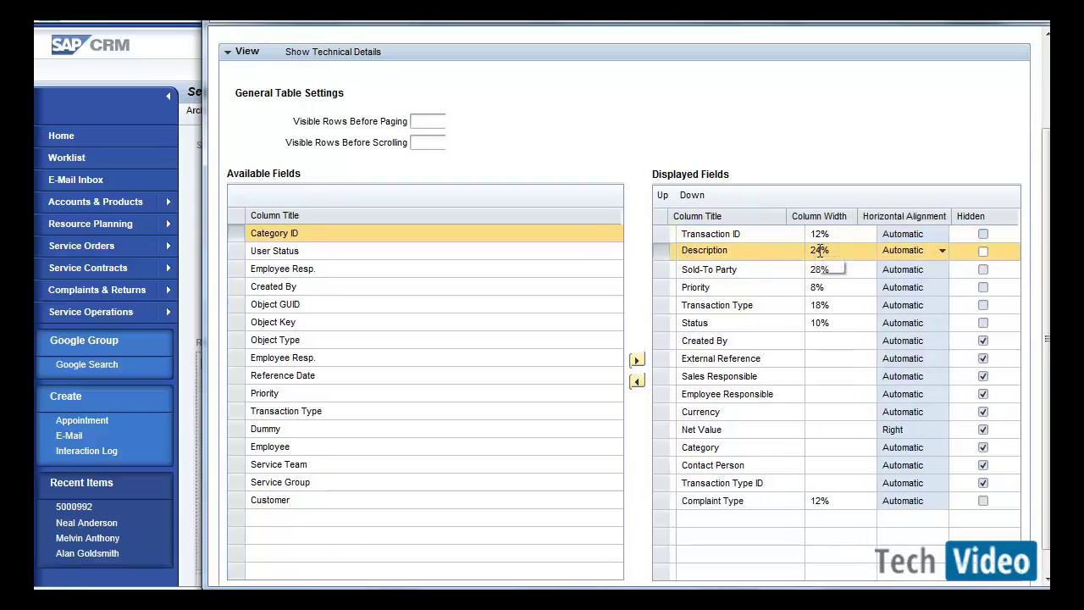
pyautogui.click(820, 250)
pyautogui.press('BackSpace')
pyautogui.press('BackSpace')
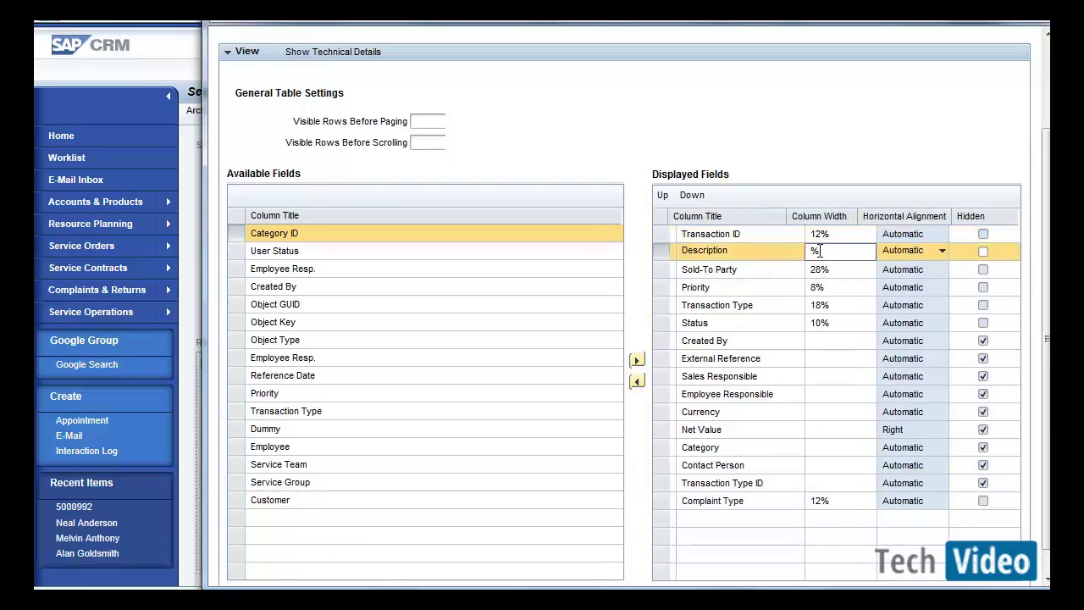
pyautogui.write('12')
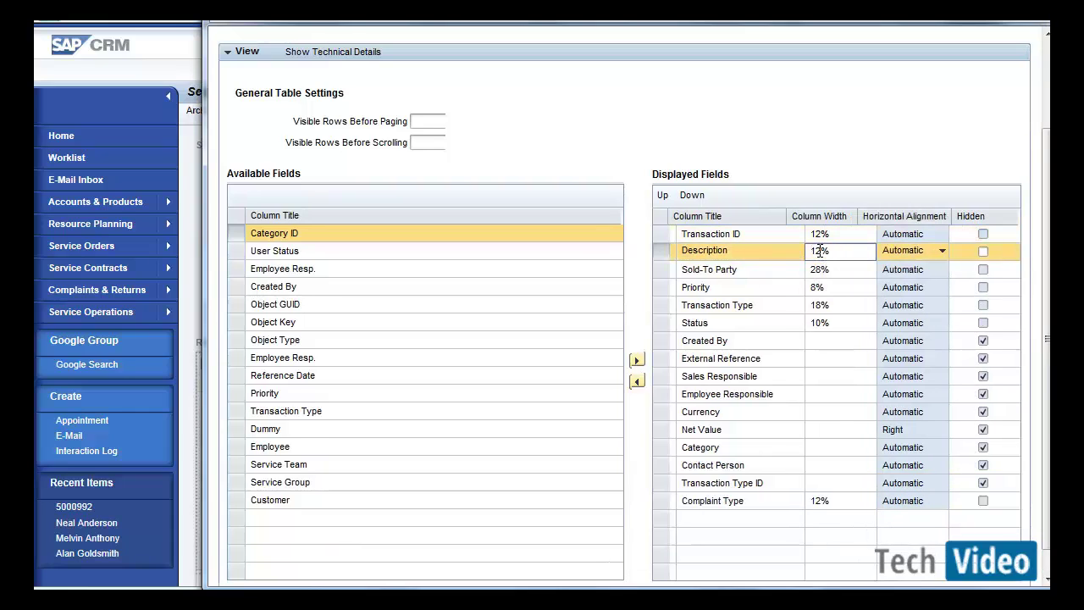
# Step: Place Complaint Type directly after Priority in the displayed fields, and save and close the configuration under customizing request CR9K900006
pyautogui.click(663, 501)
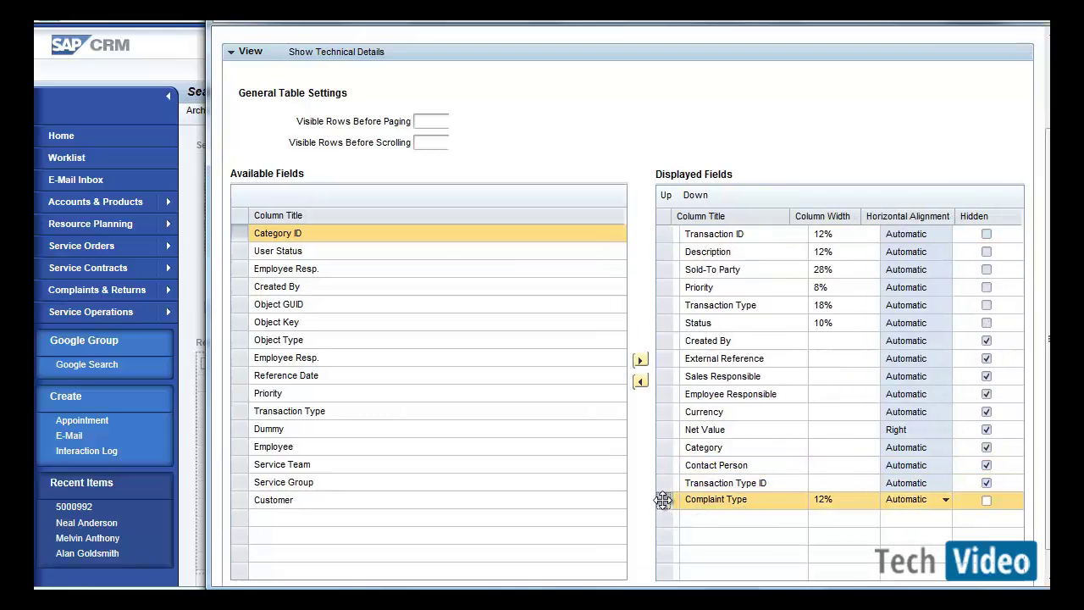
pyautogui.click(665, 199)
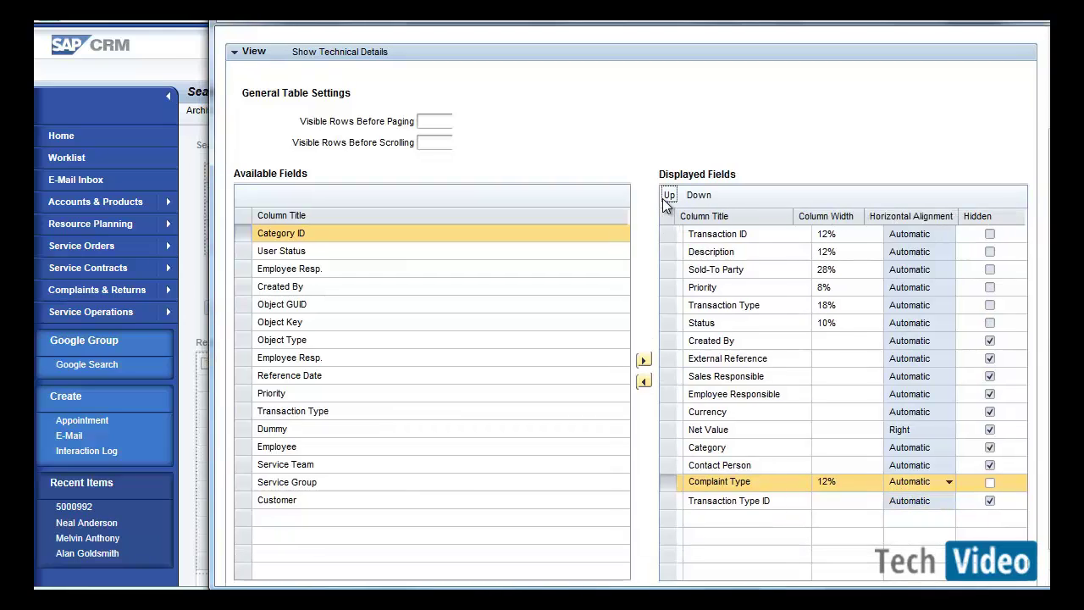
pyautogui.click(668, 195)
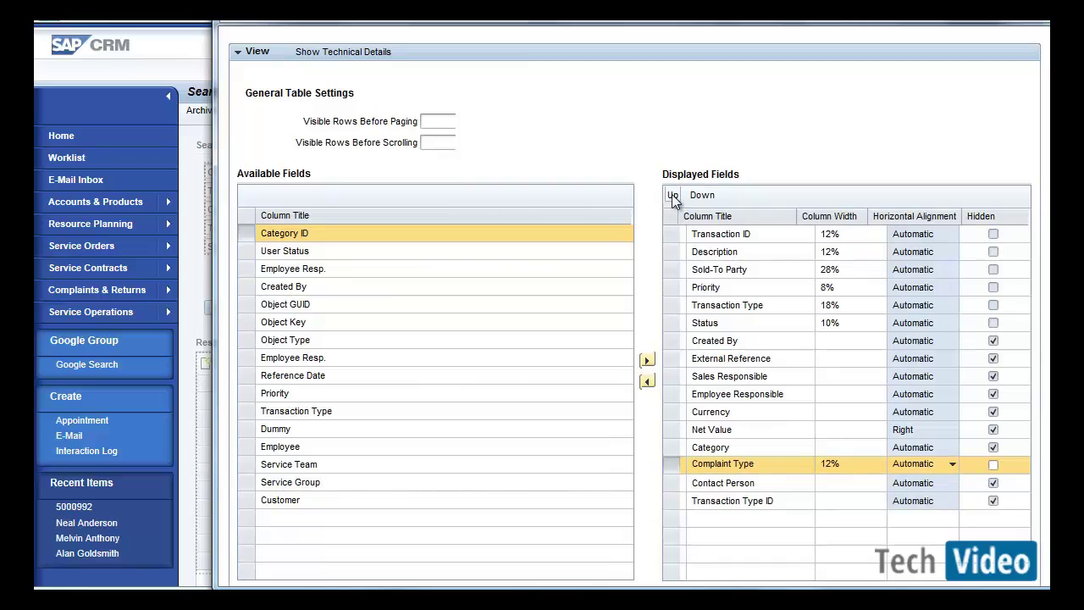
pyautogui.click(672, 195)
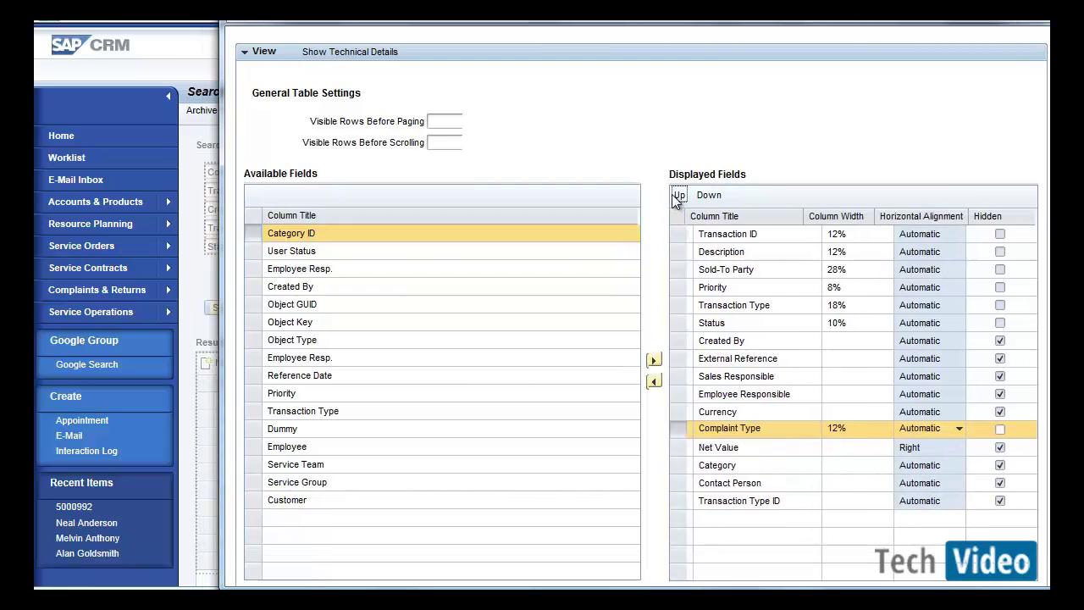
pyautogui.click(677, 195)
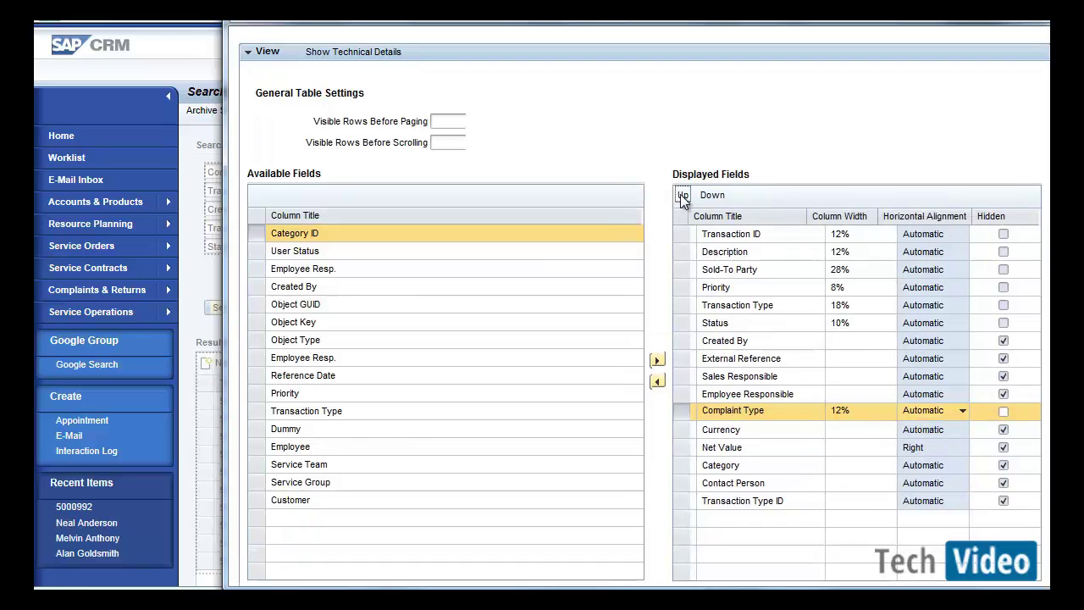
pyautogui.click(683, 197)
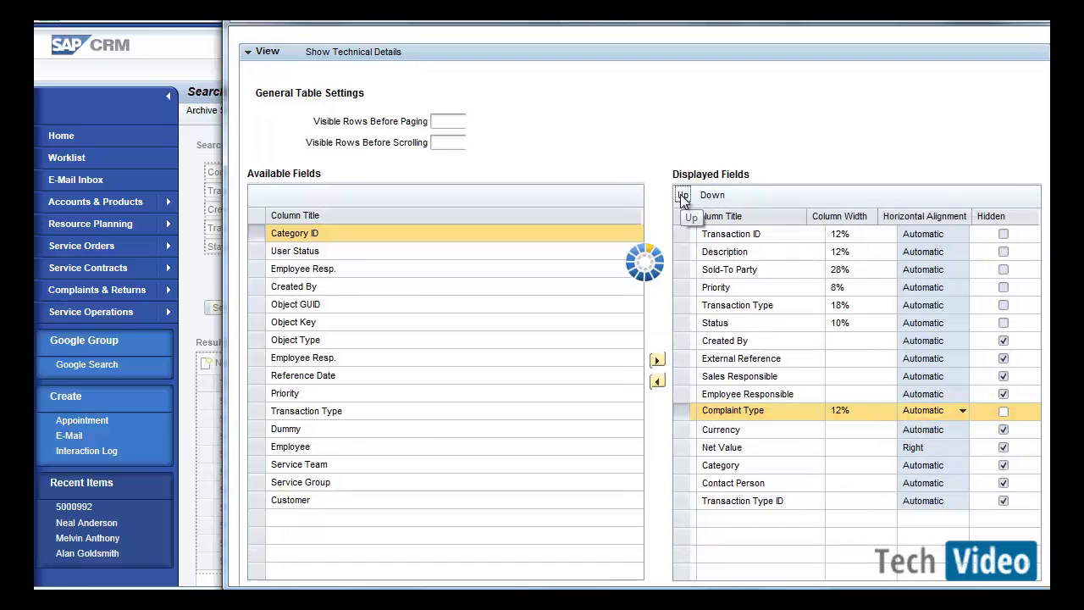
pyautogui.click(680, 195)
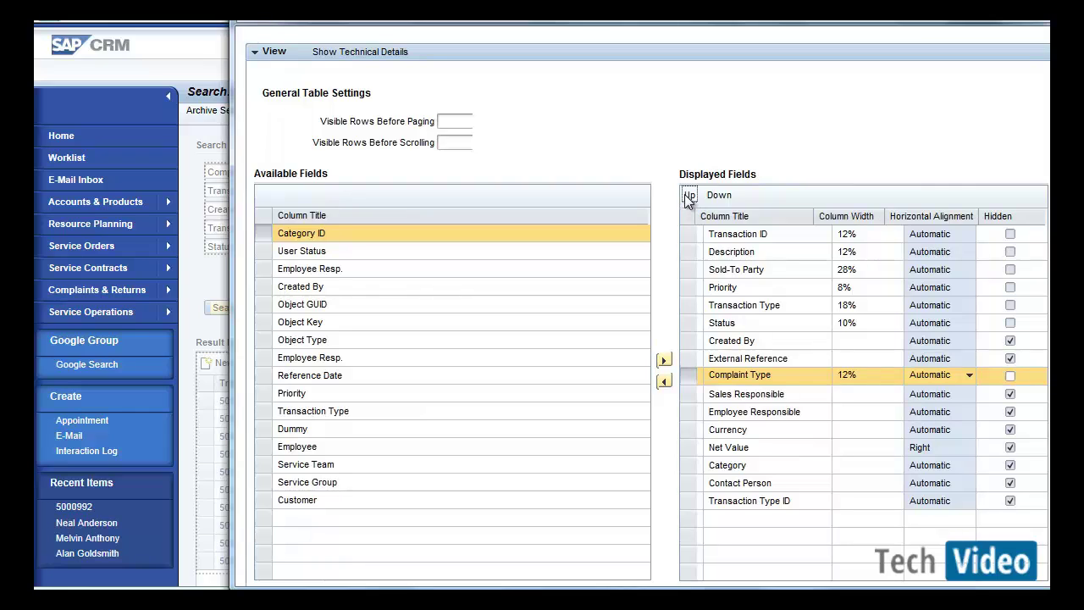
pyautogui.click(684, 194)
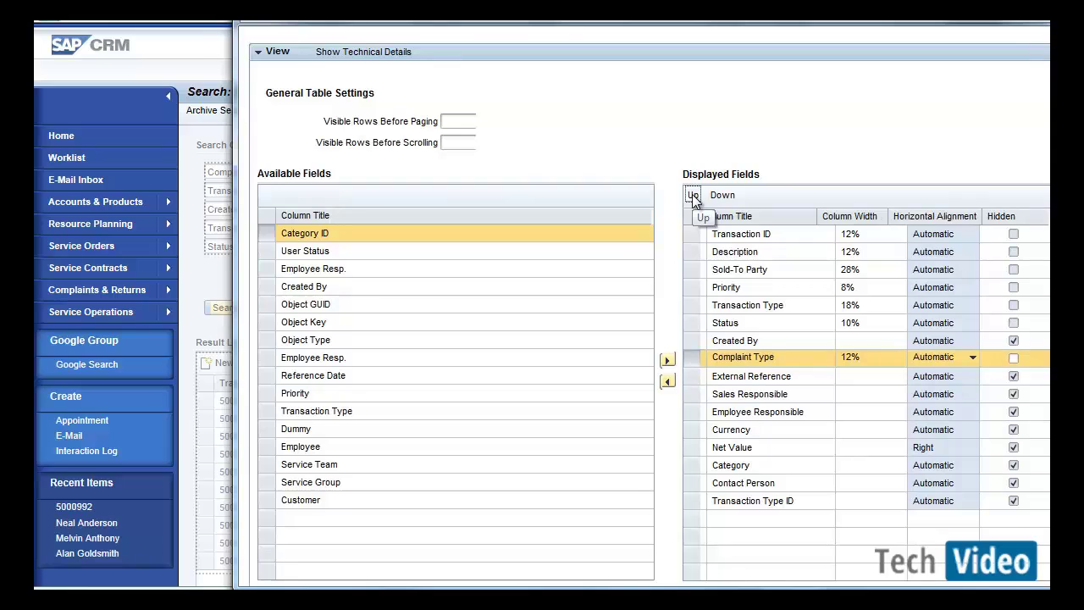
pyautogui.click(693, 196)
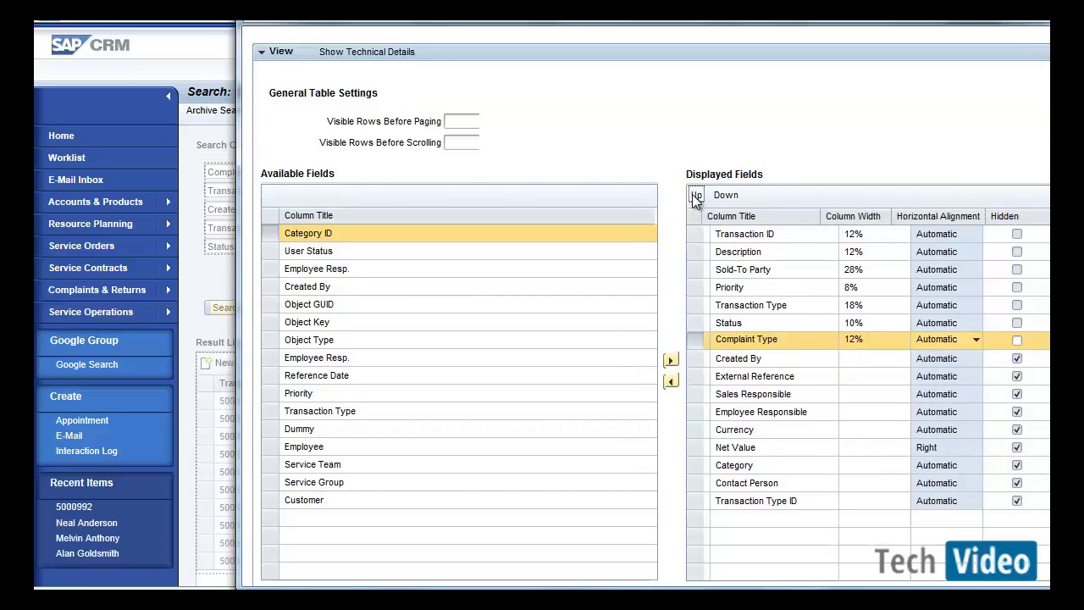
pyautogui.click(692, 194)
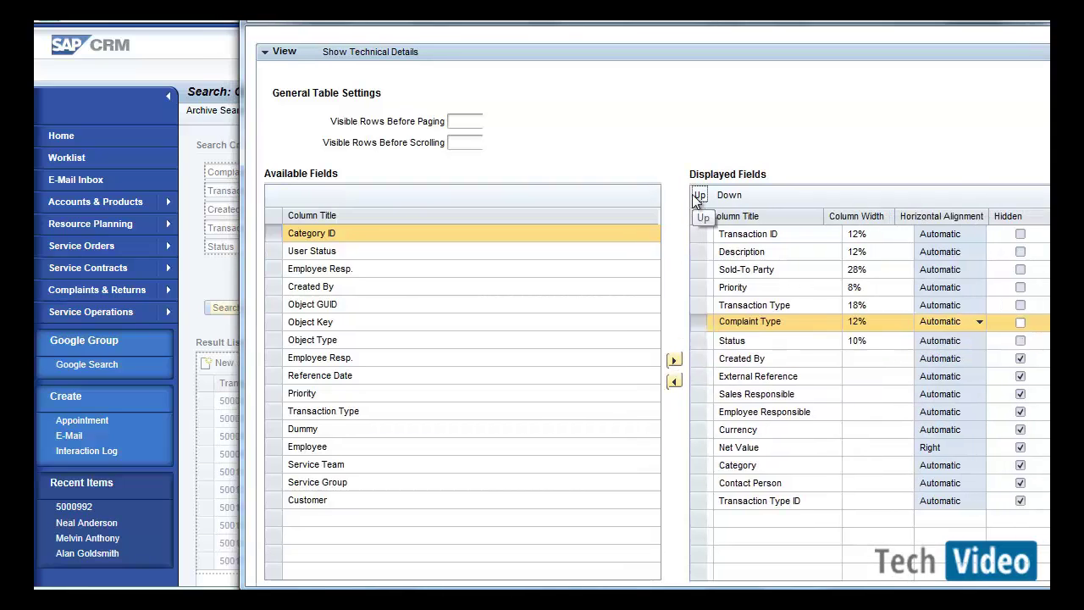
pyautogui.click(693, 196)
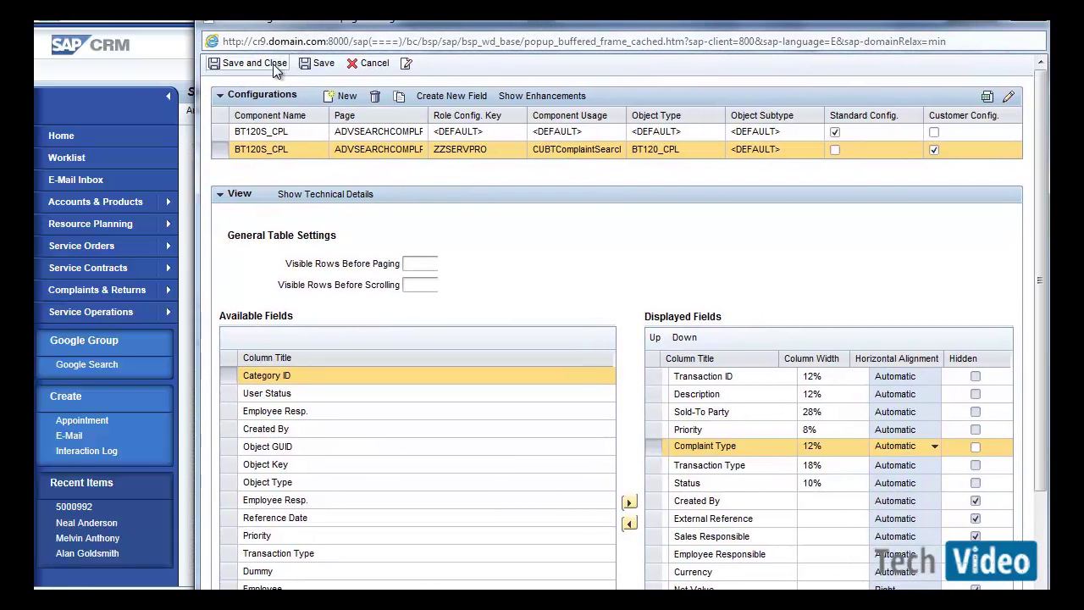
pyautogui.click(278, 63)
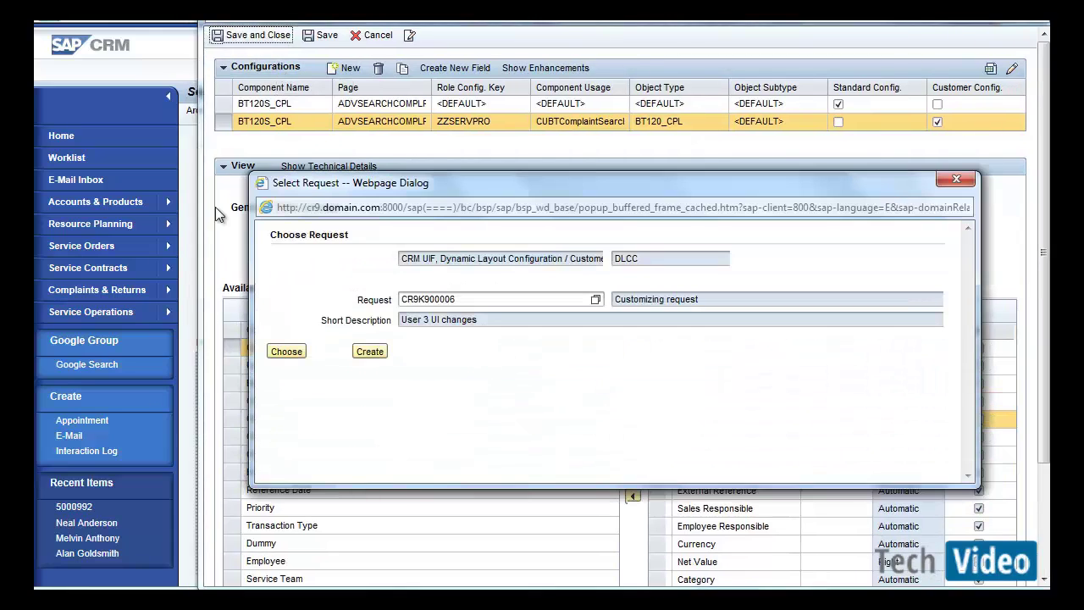
pyautogui.click(292, 358)
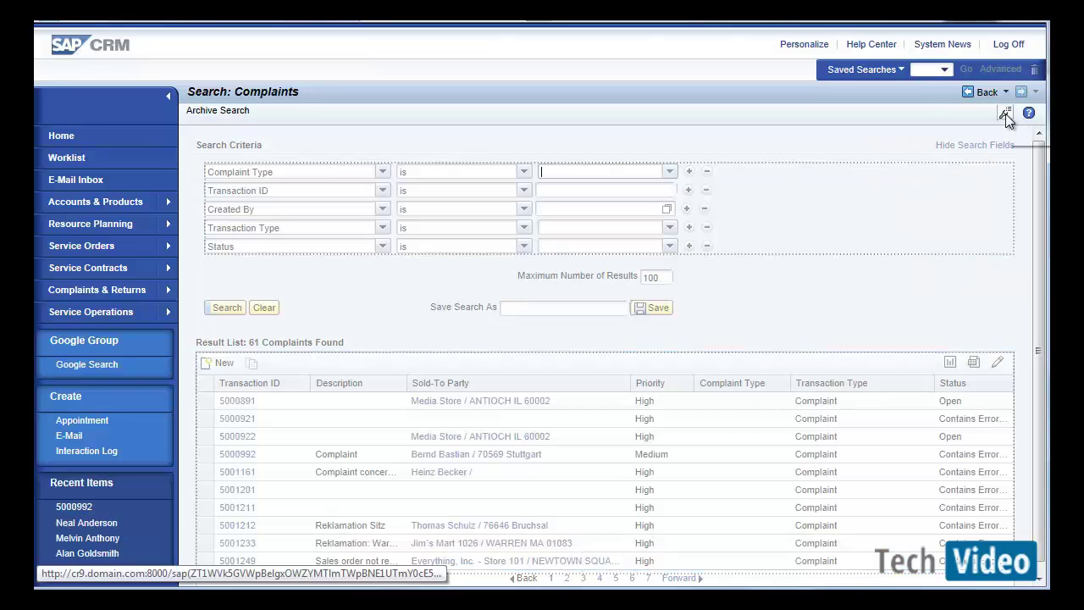
# Step: Search for complaints whose Complaint Type is Severe
pyautogui.click(670, 171)
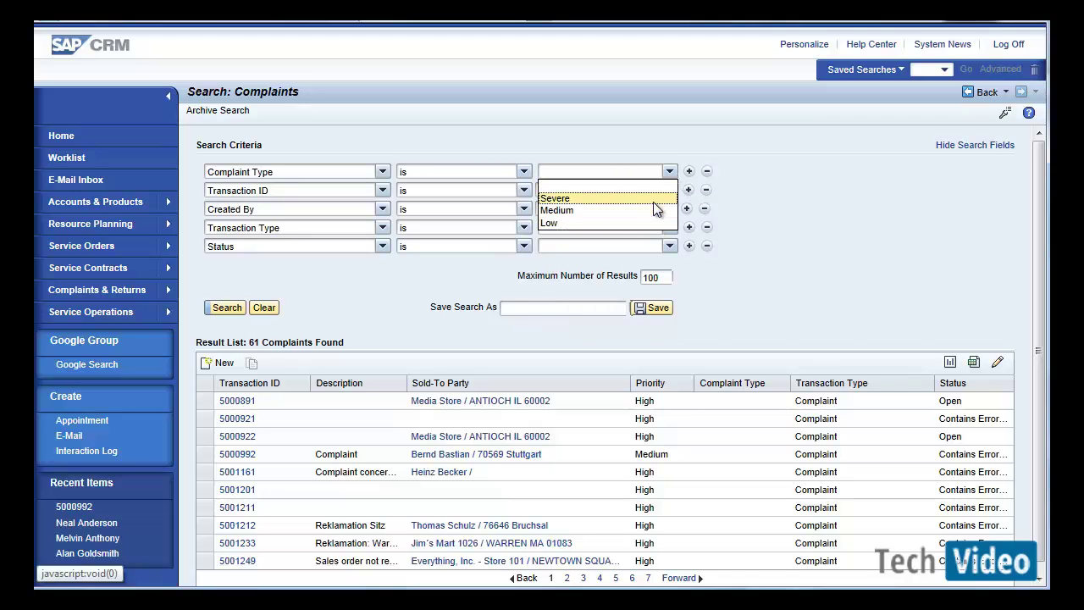
pyautogui.click(653, 200)
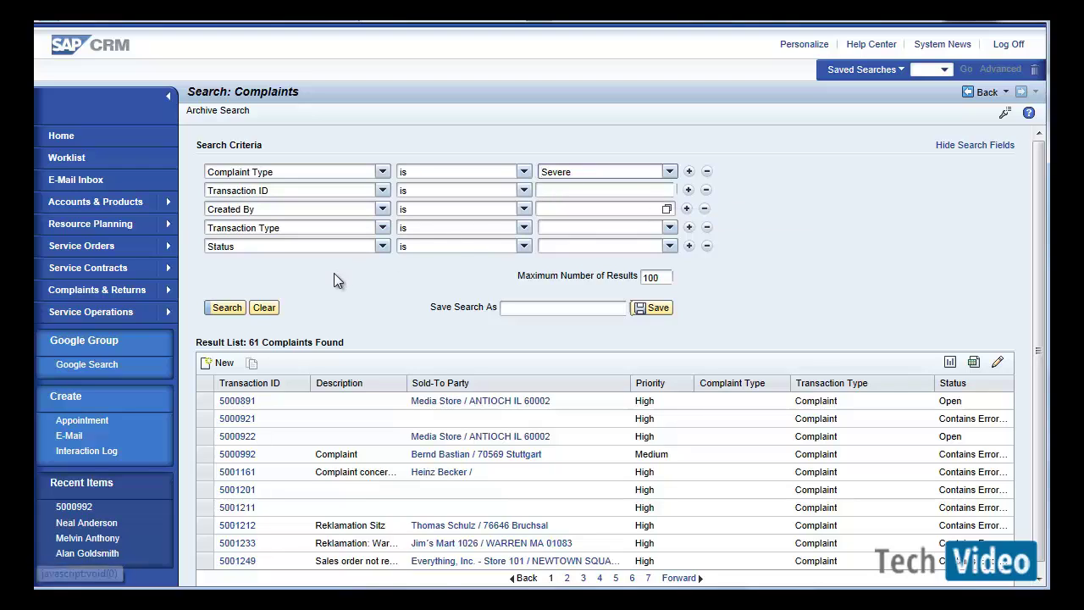
pyautogui.click(233, 308)
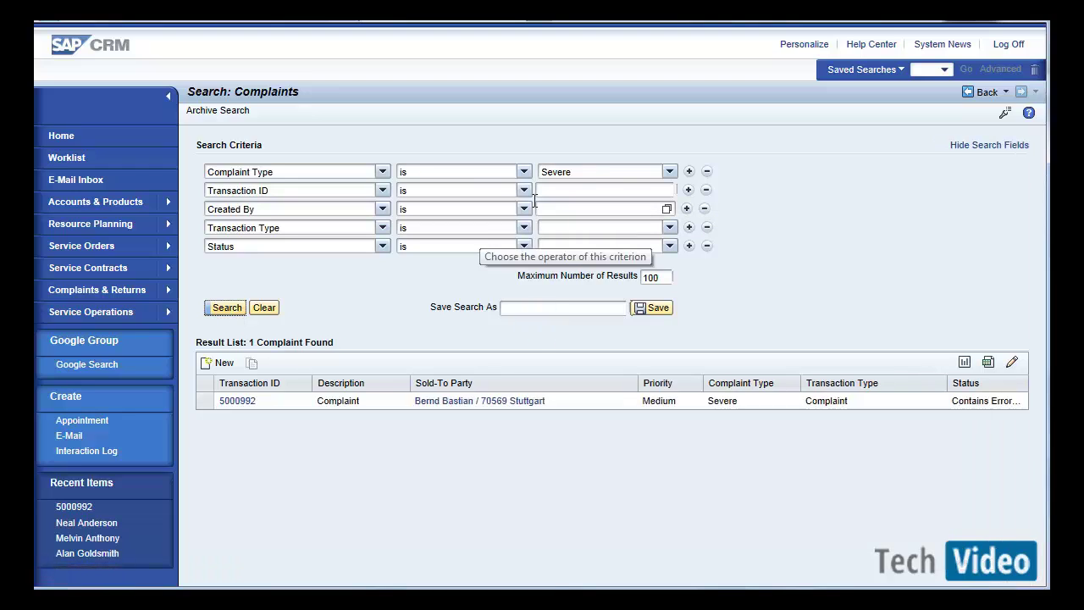
pyautogui.click(638, 174)
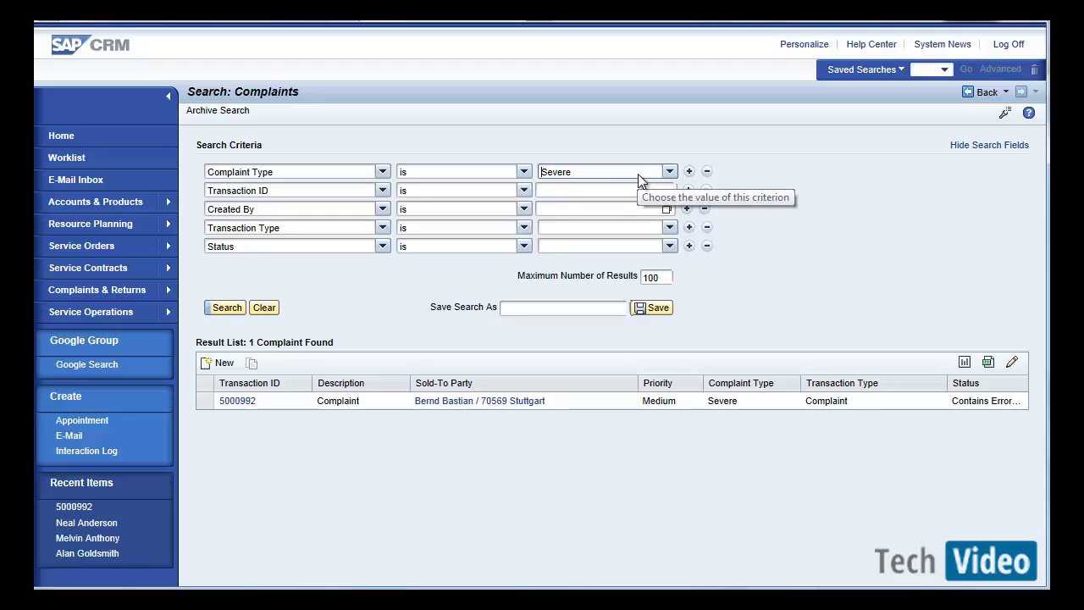
# Step: Search for complaints whose Complaint Type is Medium
pyautogui.click(630, 211)
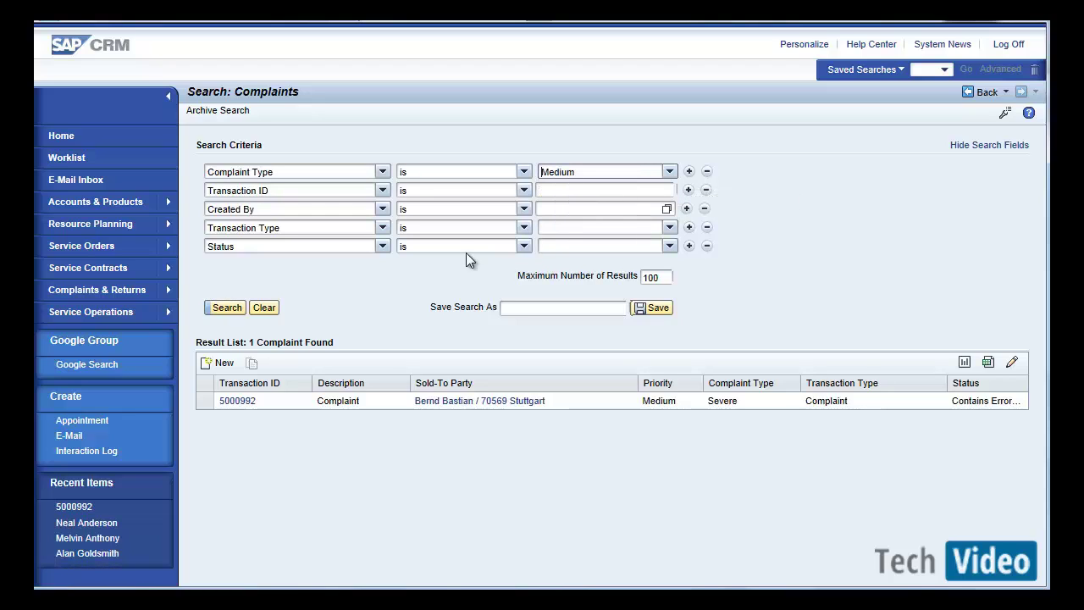
pyautogui.click(215, 310)
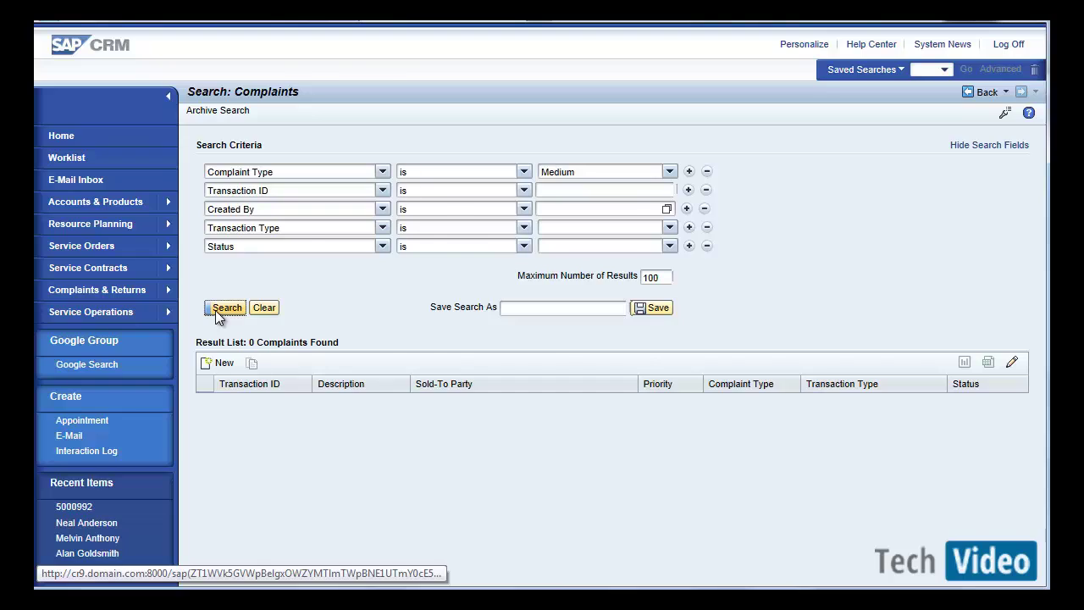
# Step: Switch to the "AET vs. EEW - How to Guide" PDF and read its functionality comparison, technical comparison and recommendations through to the end
pyautogui.hotkey('alt', 'Tab')
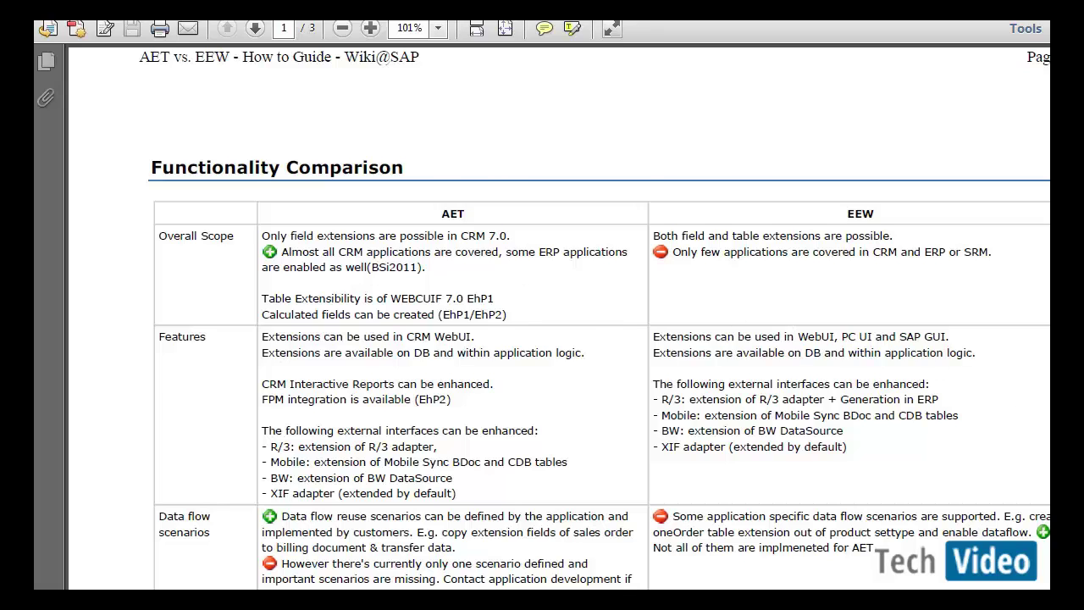
pyautogui.scroll(-3, 477, 195)
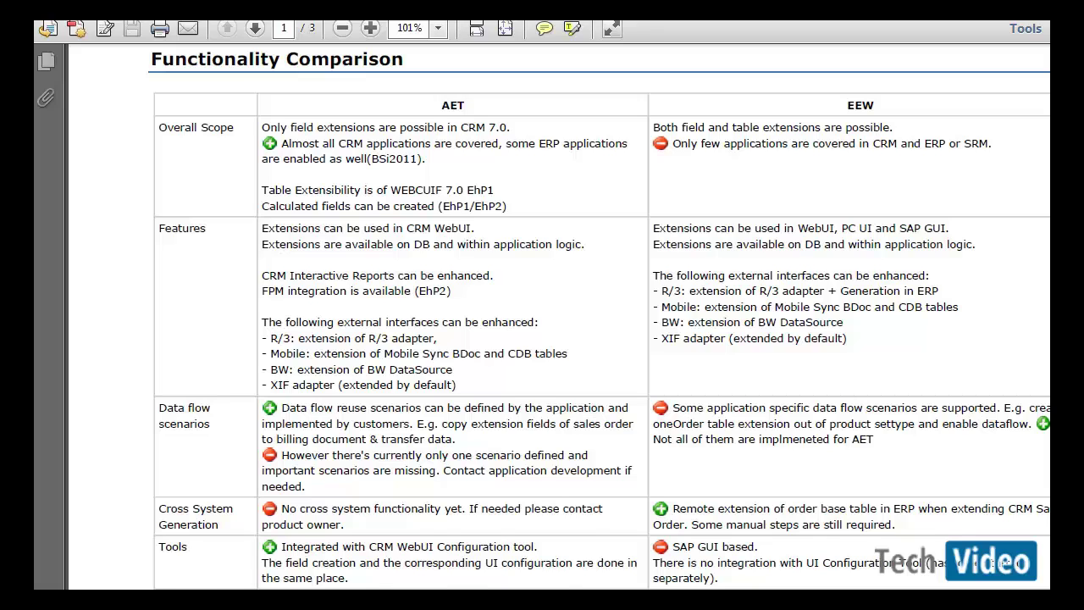
pyautogui.scroll(-3, 355, 154)
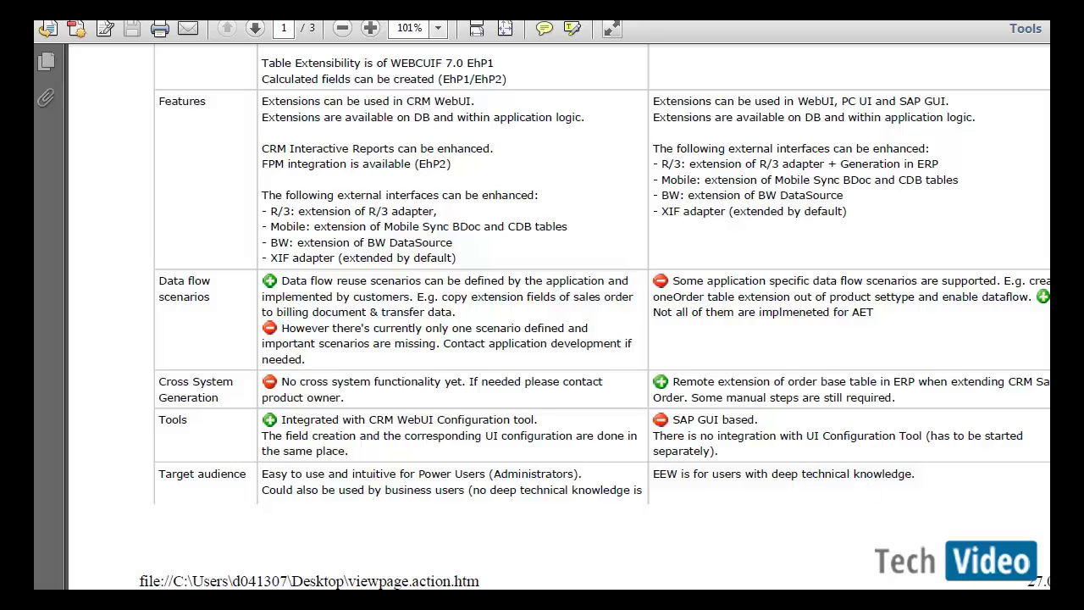
pyautogui.scroll(-10, 559, 313)
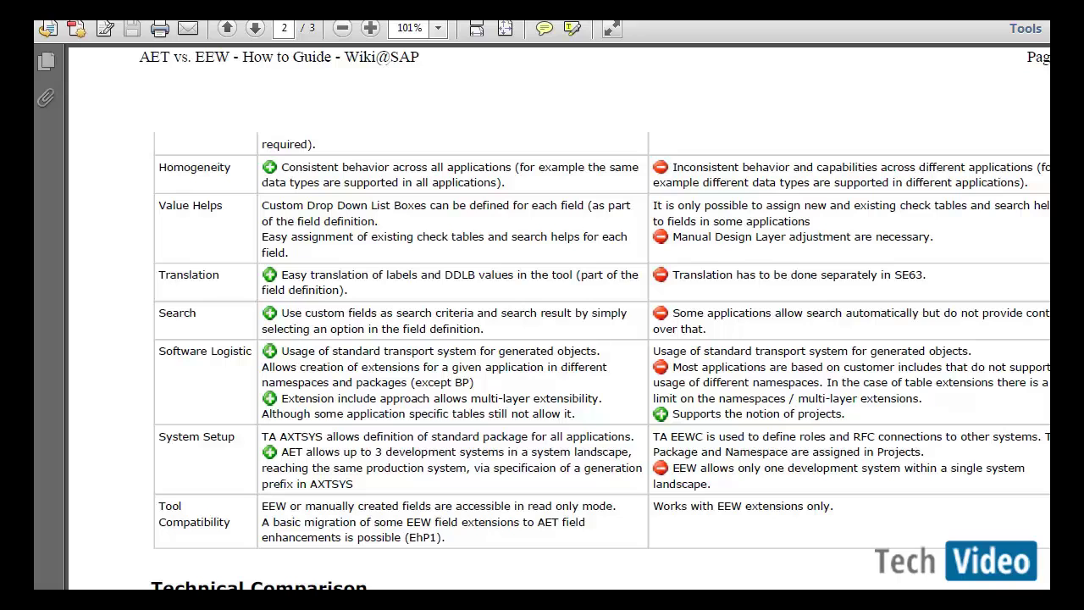
pyautogui.scroll(-5, 559, 317)
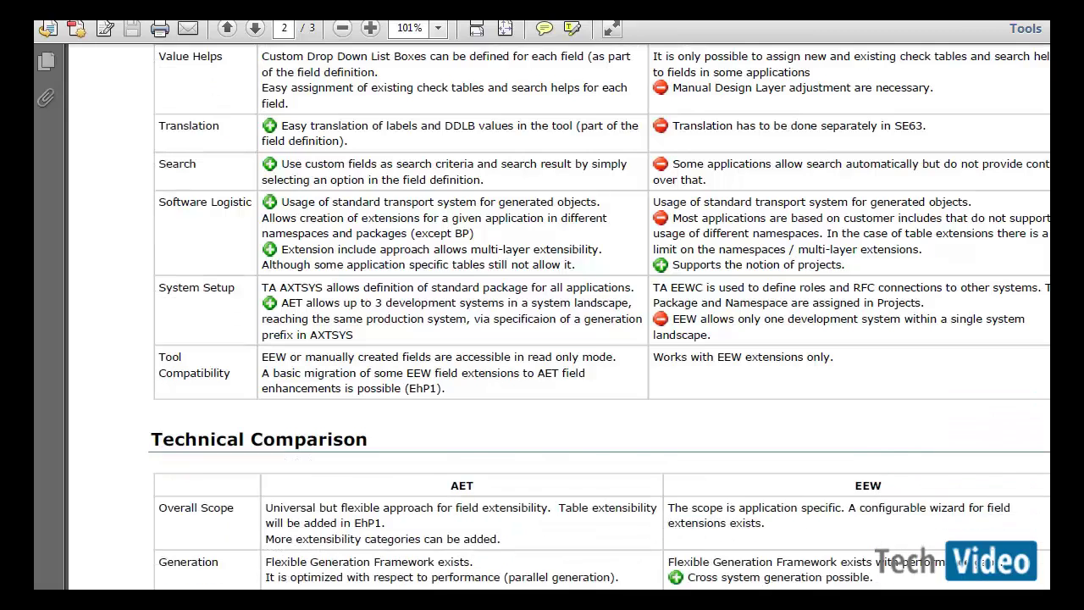
pyautogui.scroll(-1, 559, 316)
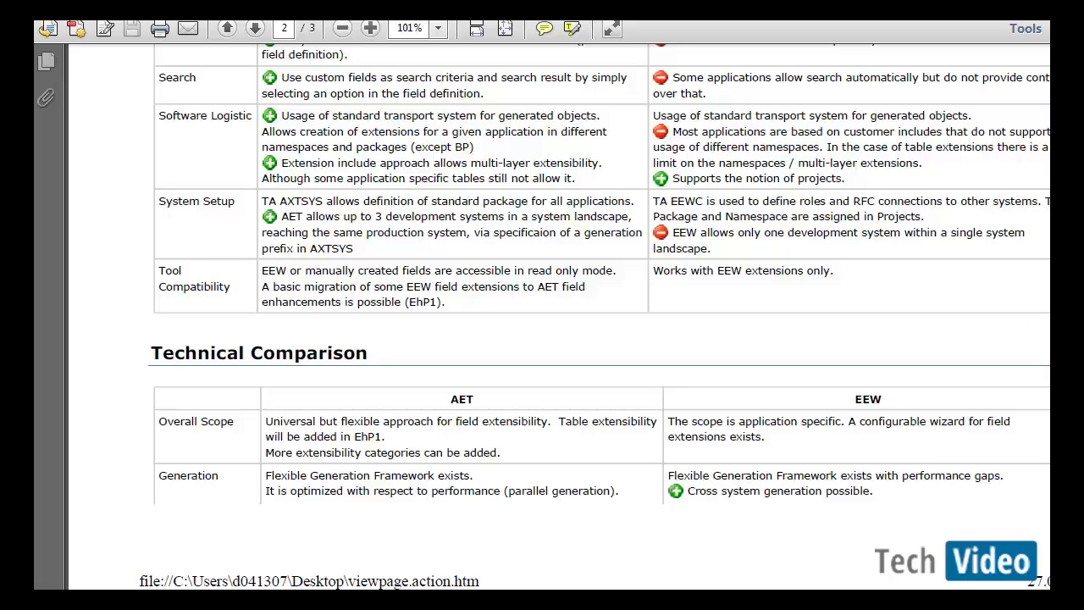
pyautogui.scroll(-10, 559, 304)
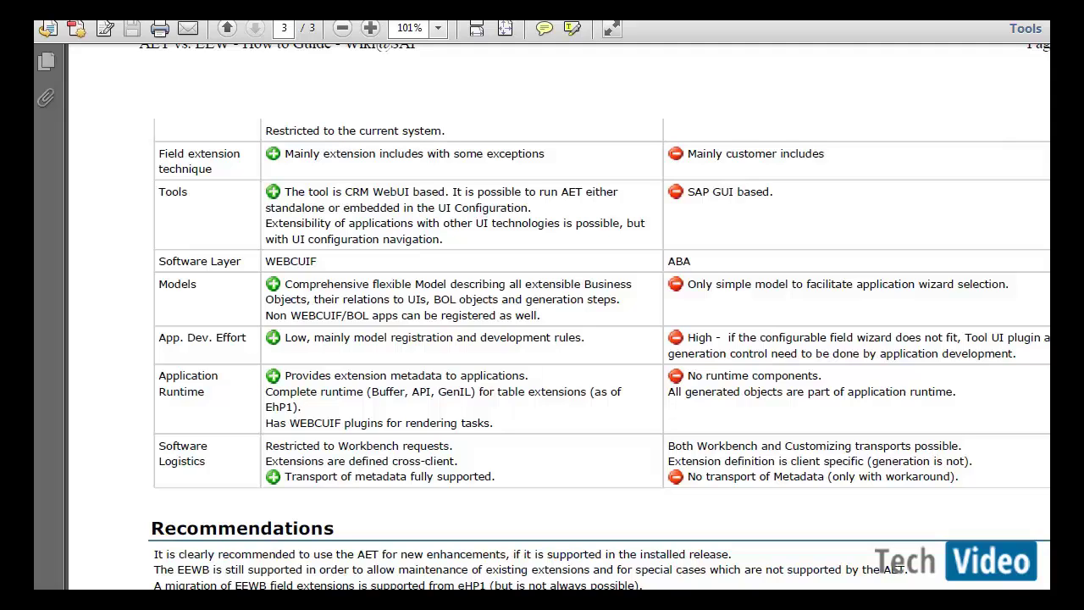
pyautogui.scroll(-2, 559, 316)
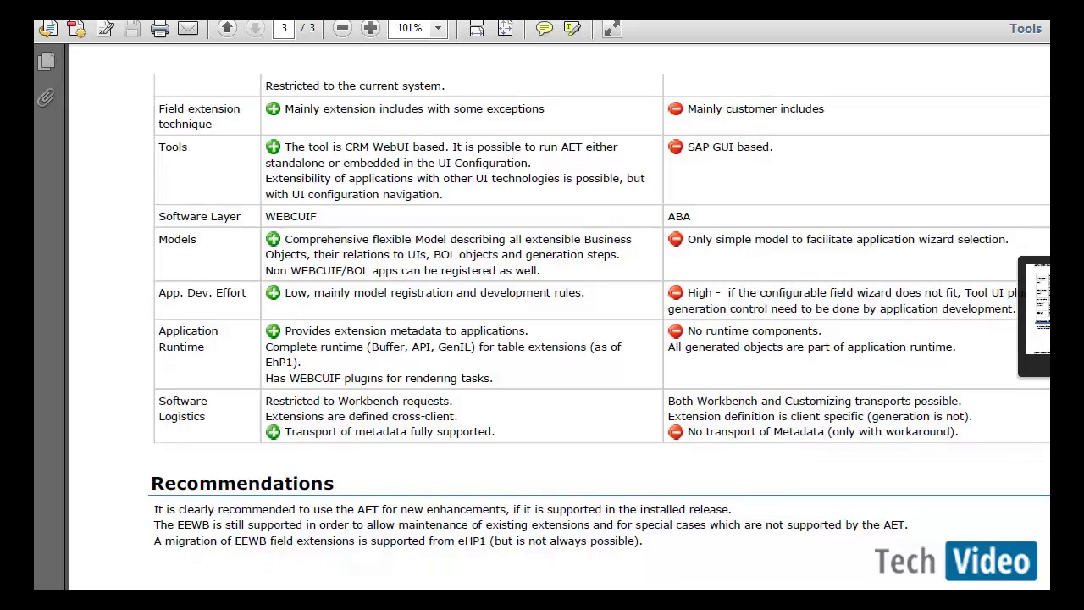
pyautogui.scroll(-1, 593, 317)
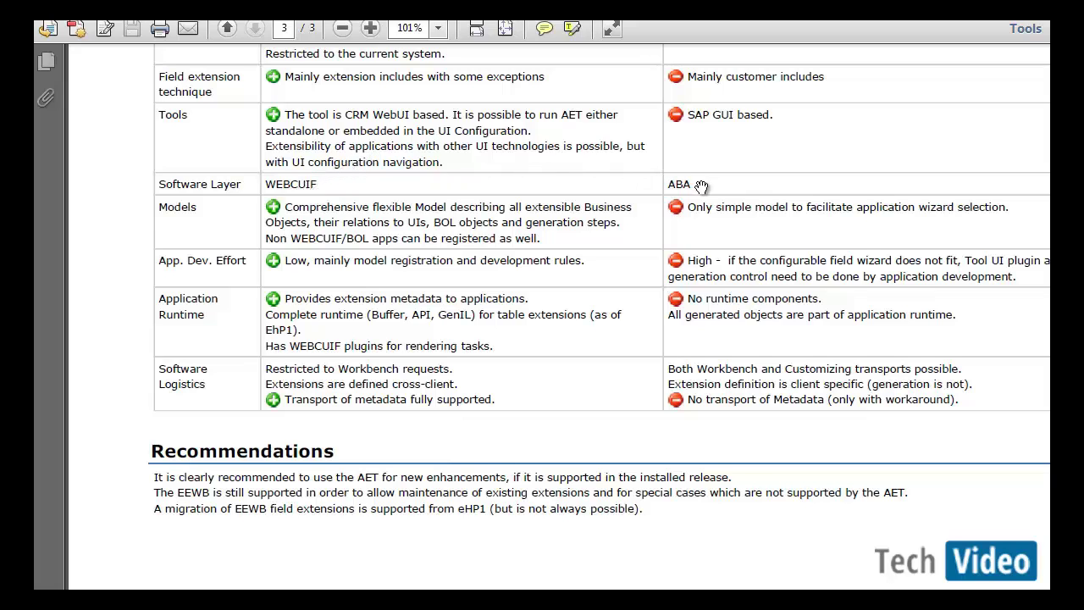
pyautogui.scroll(-3, 702, 185)
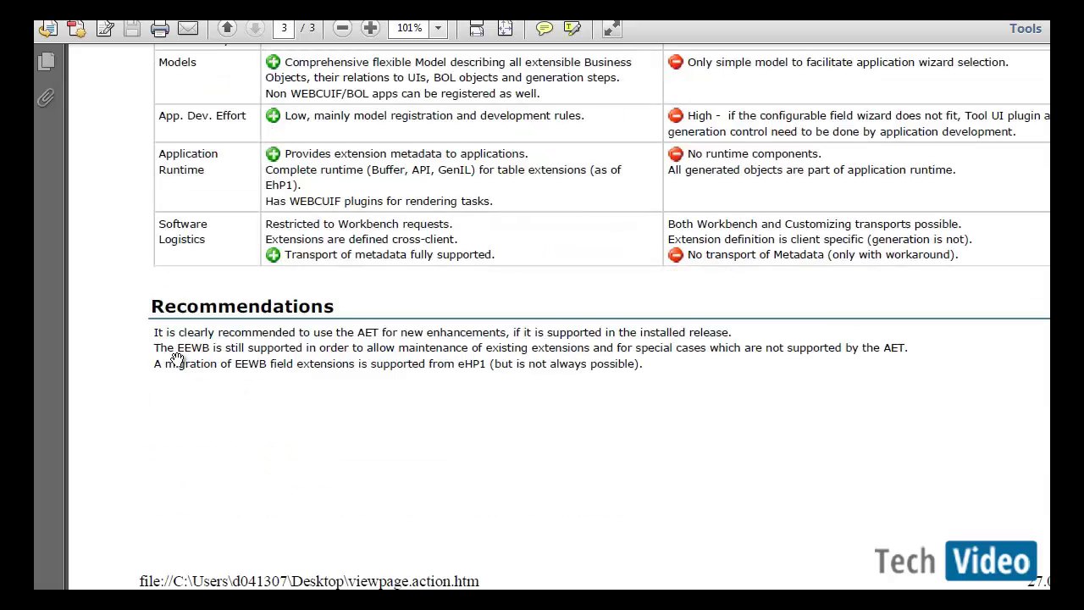